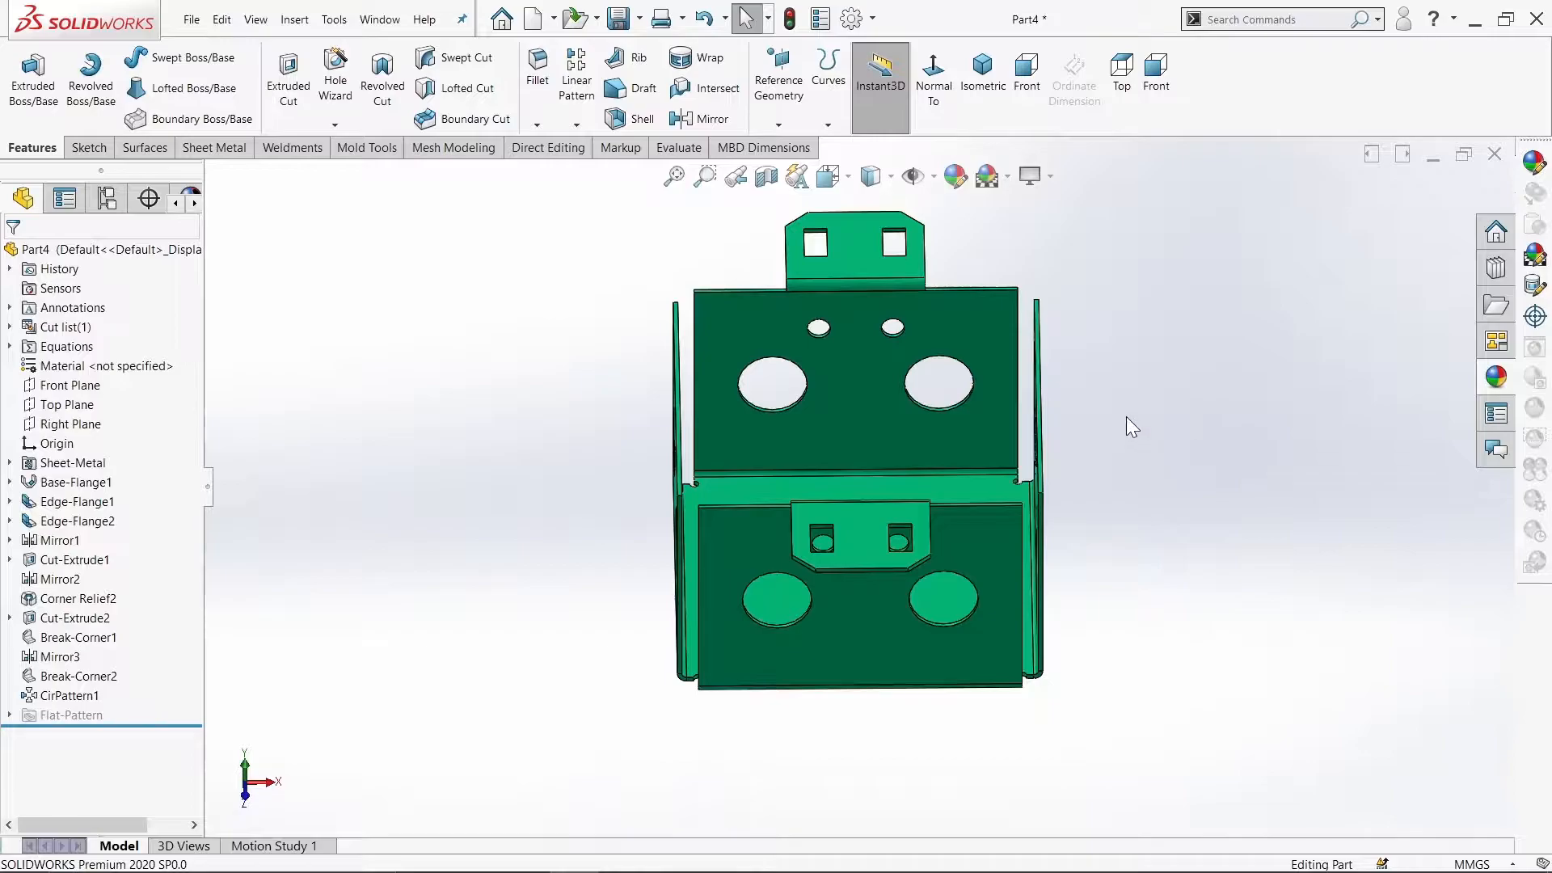
pyautogui.moveTo(1120, 406); pyautogui.dragTo(1143, 354, button='middle')
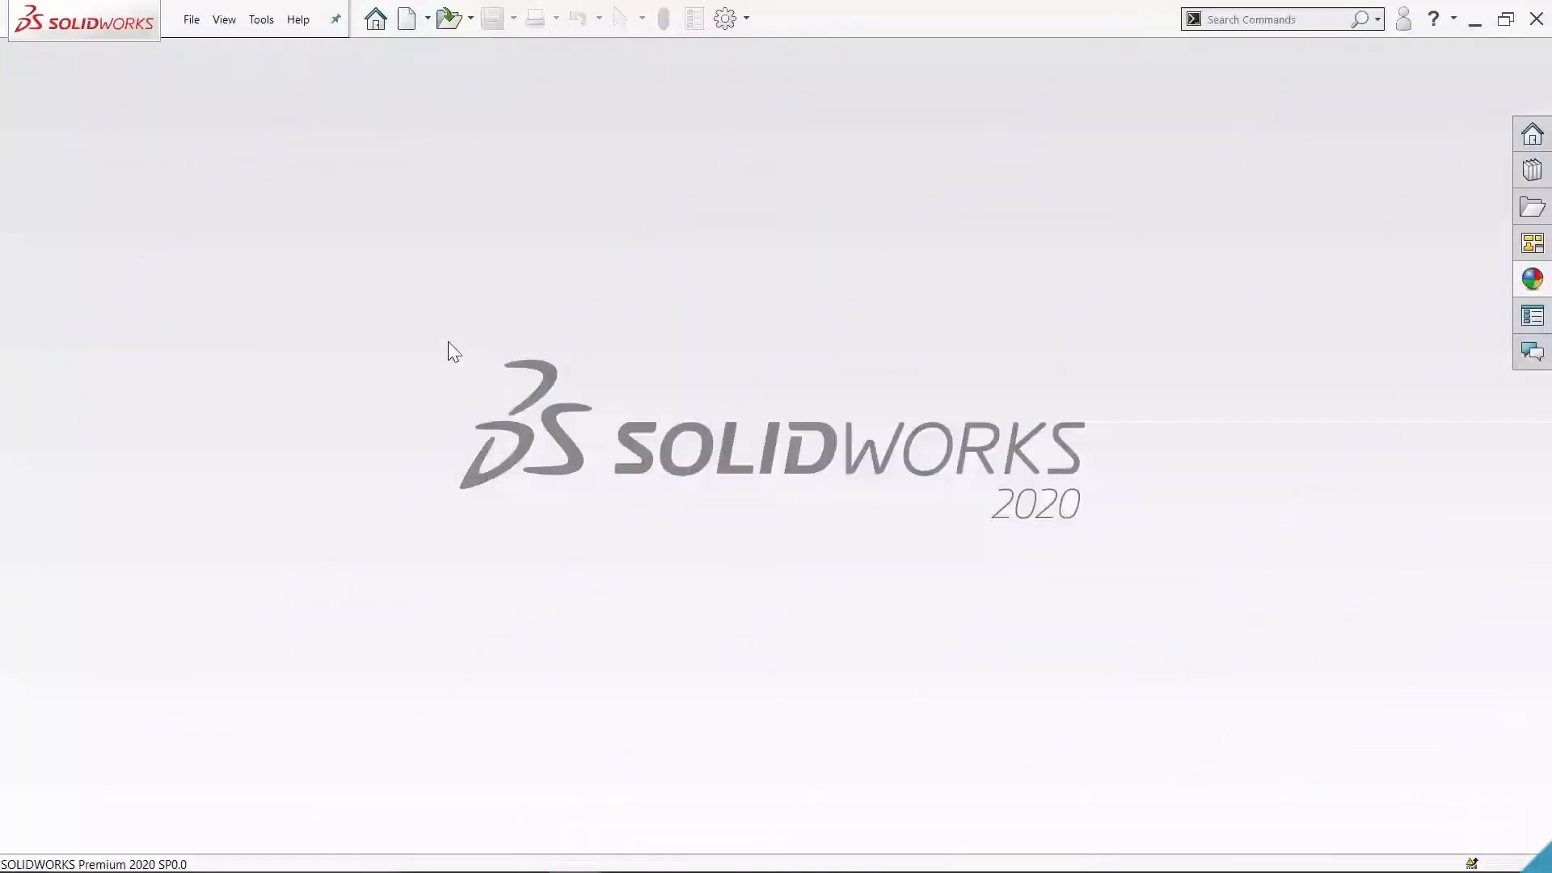
# Step: Create a new part document
pyautogui.click(192, 24)
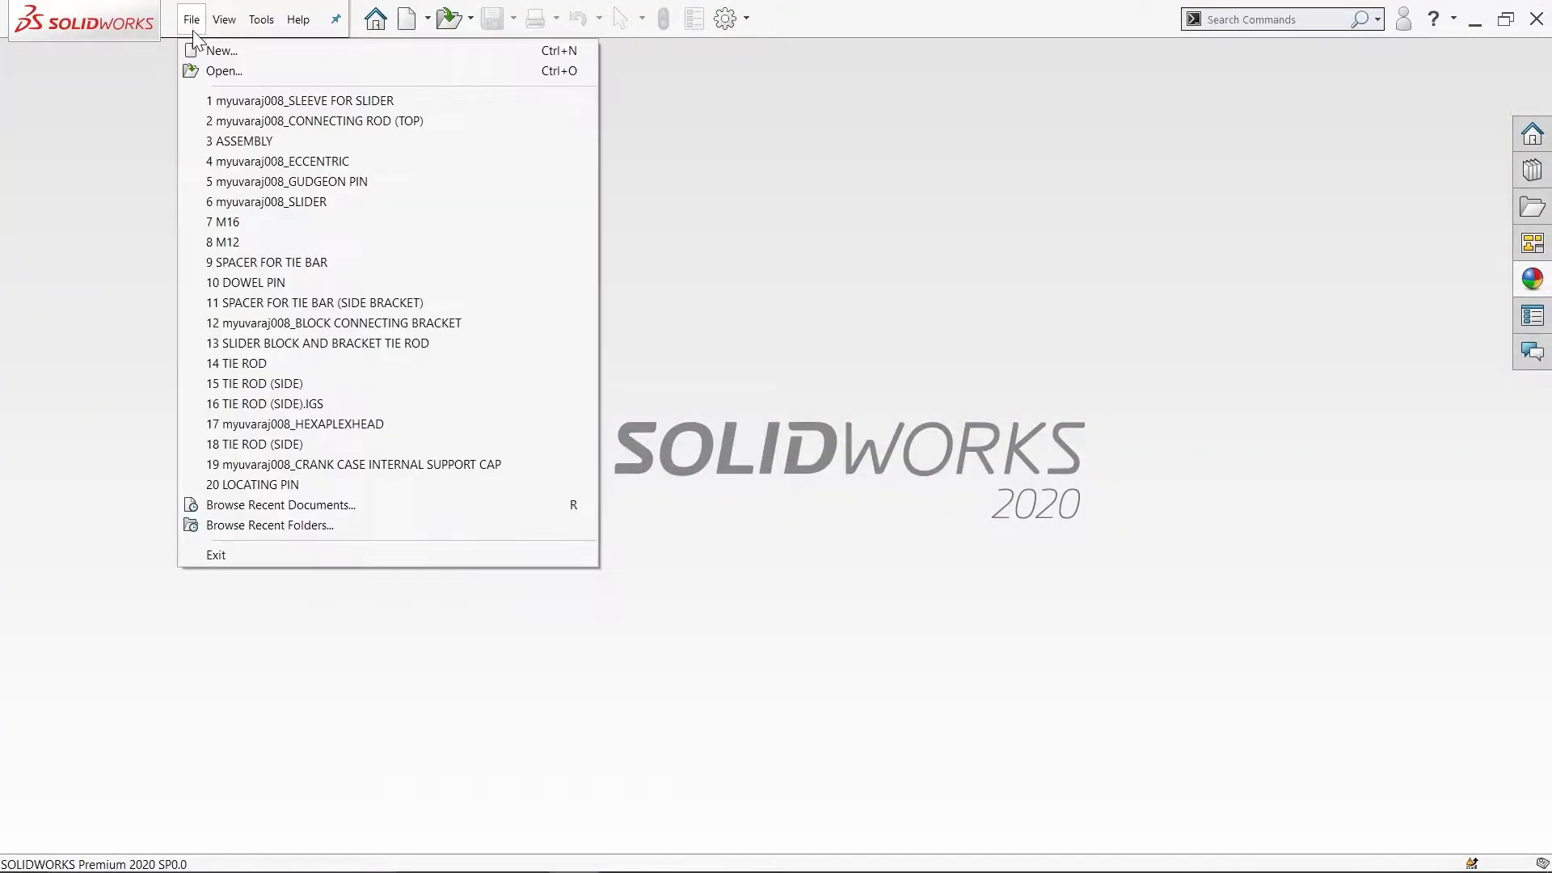
pyautogui.click(204, 49)
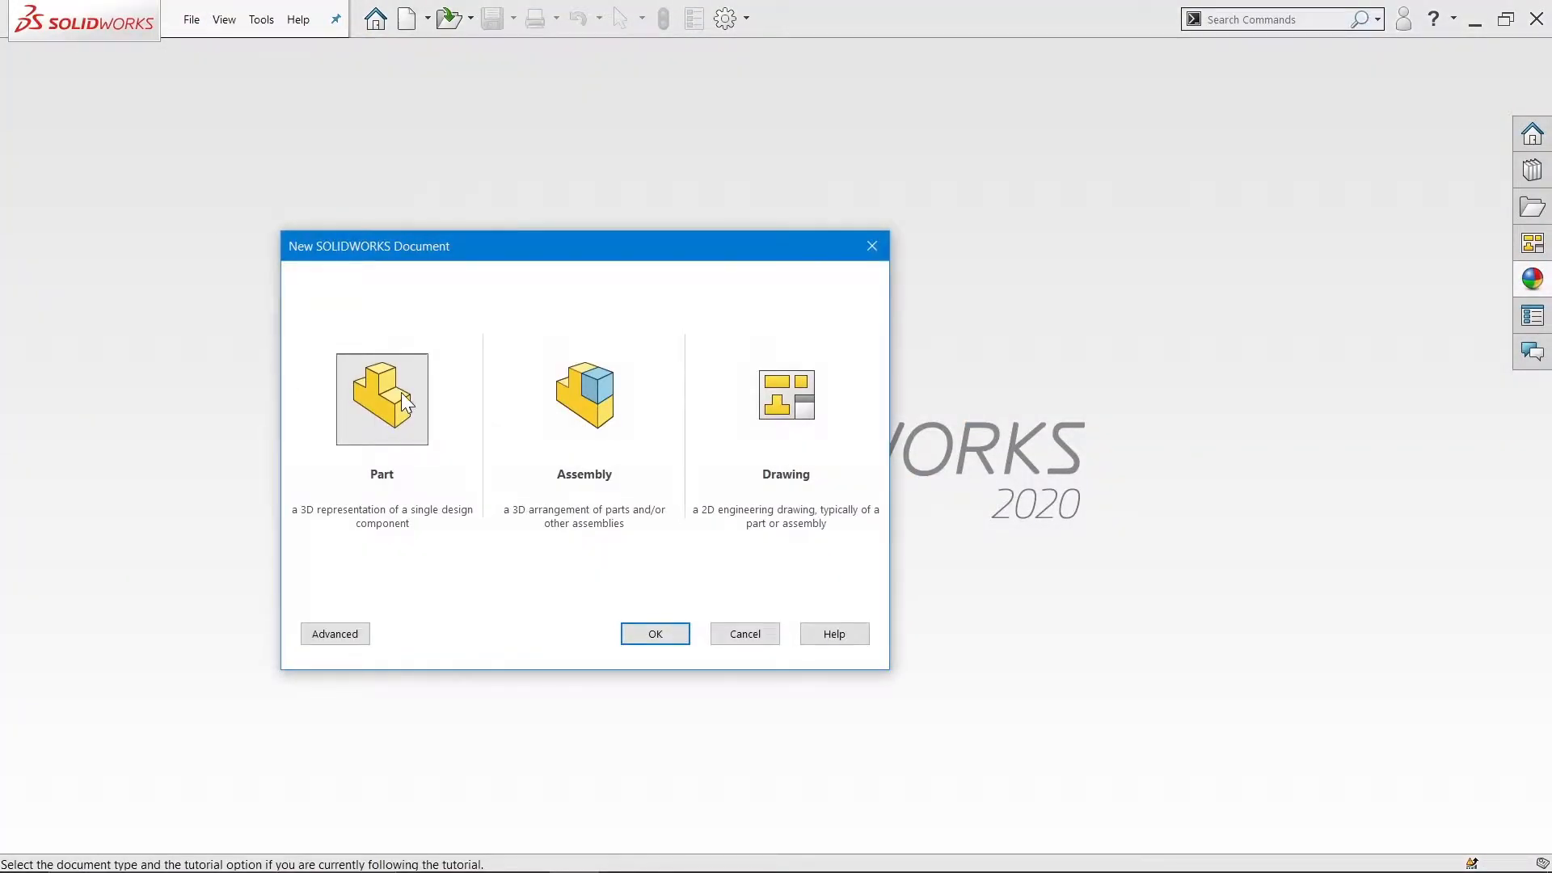
pyautogui.click(401, 391)
pyautogui.click(655, 630)
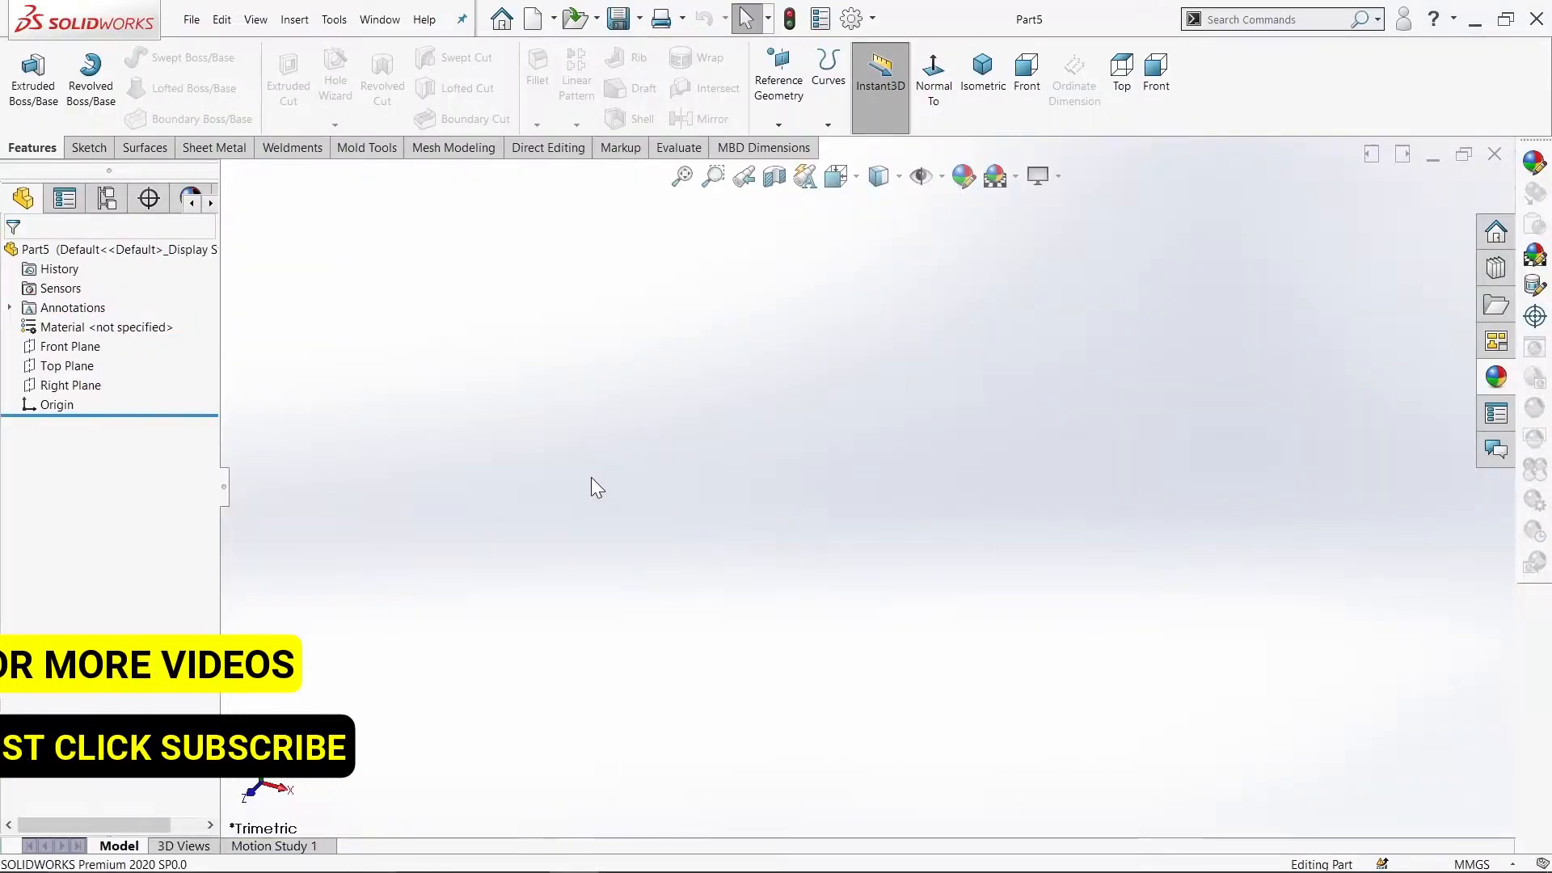
# Step: Start a sheet metal base flange on the Top Plane and sketch a center rectangle about 112 mm wide at the origin
pyautogui.click(236, 150)
pyautogui.click(56, 93)
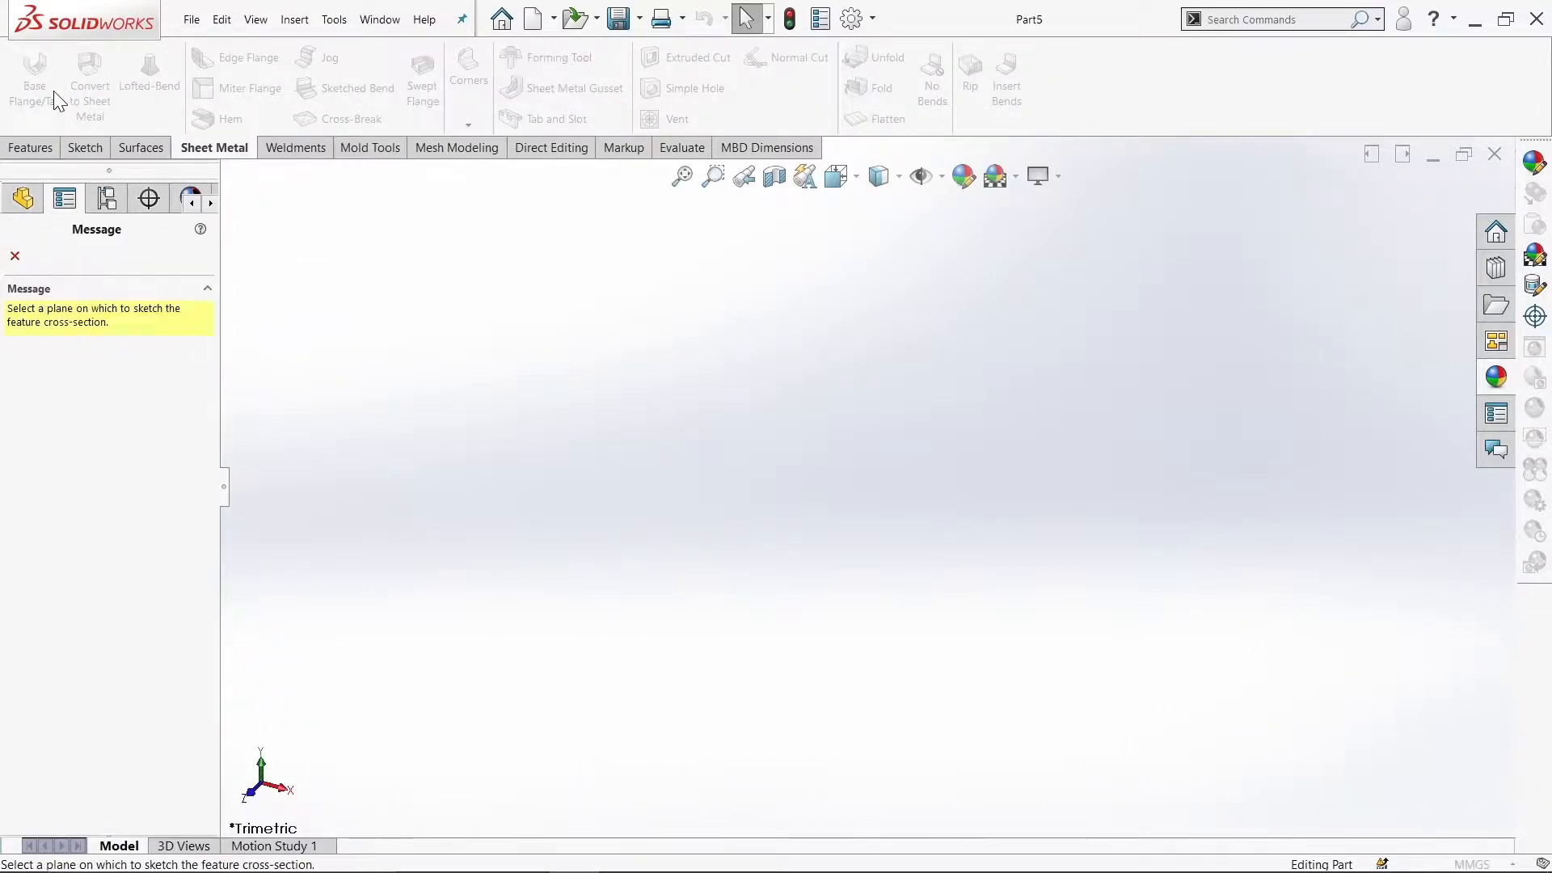
pyautogui.click(572, 515)
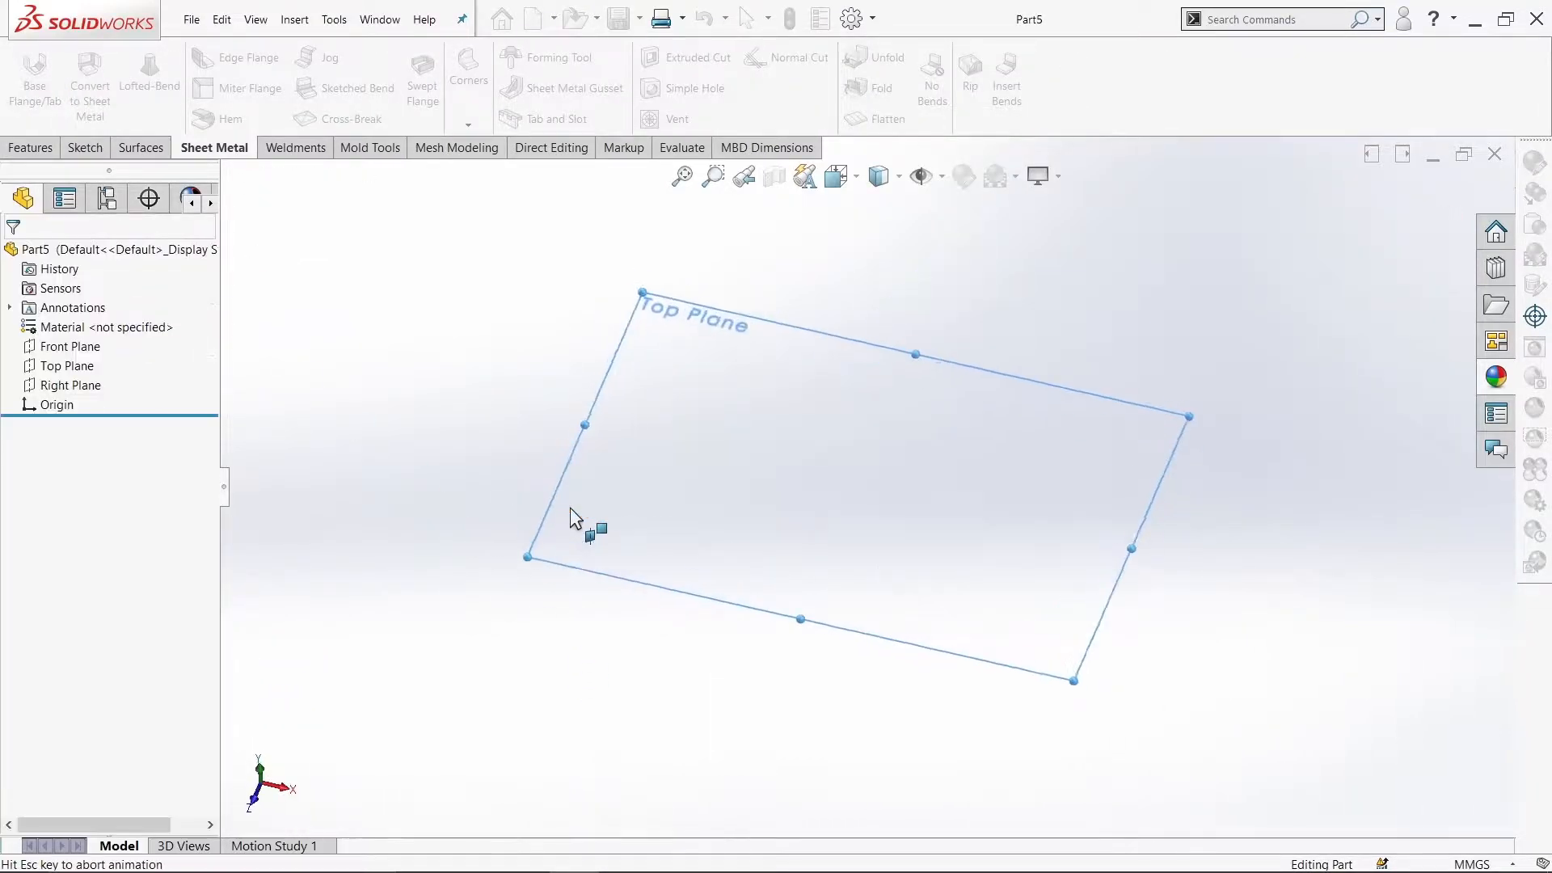
pyautogui.click(123, 87)
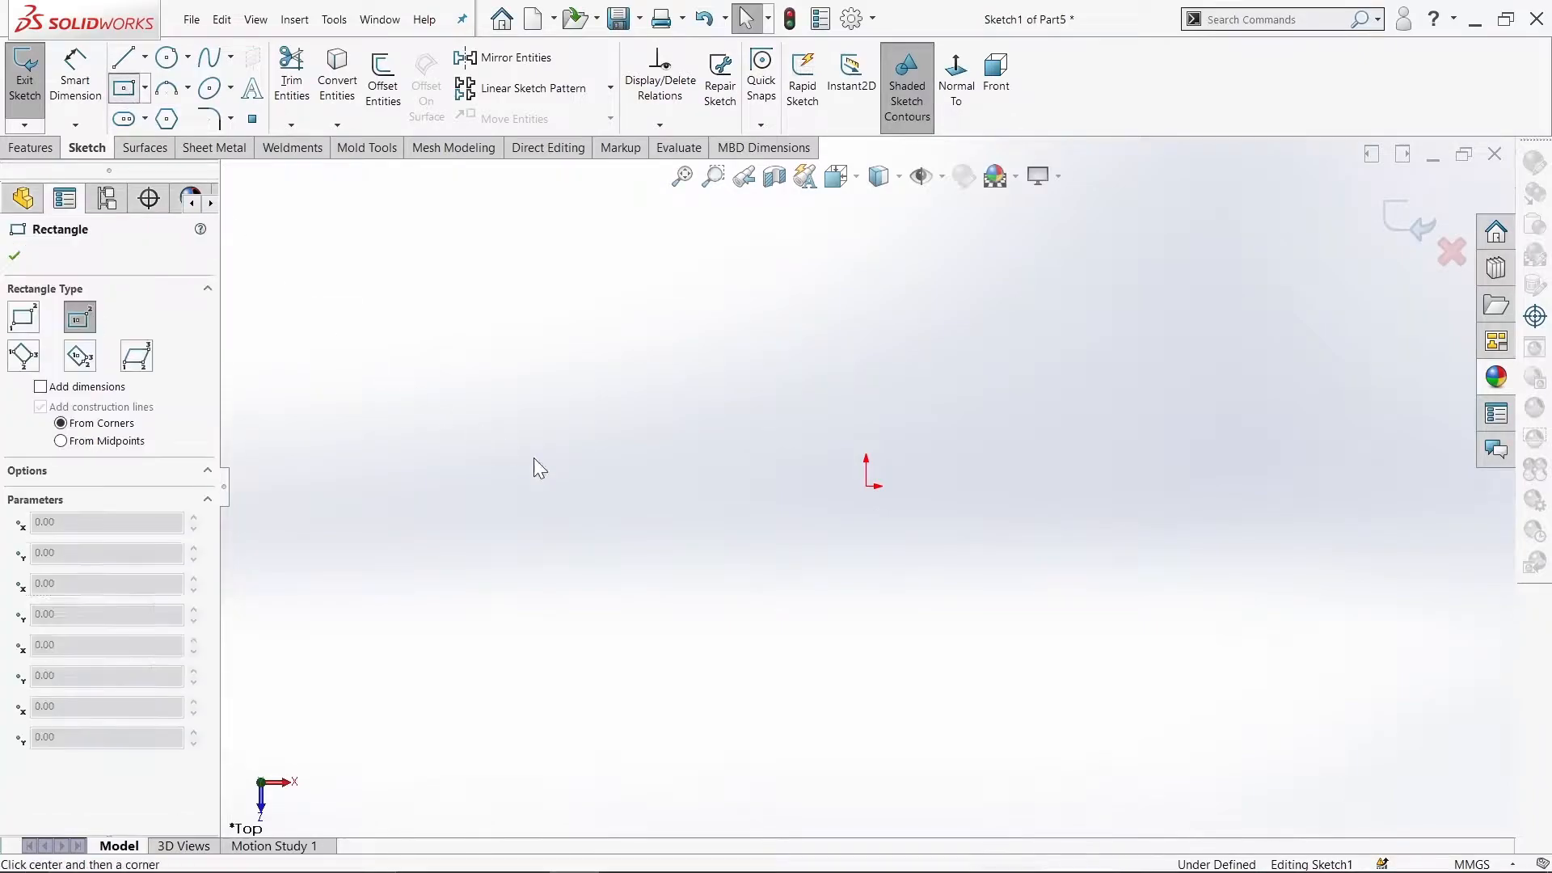
pyautogui.click(867, 487)
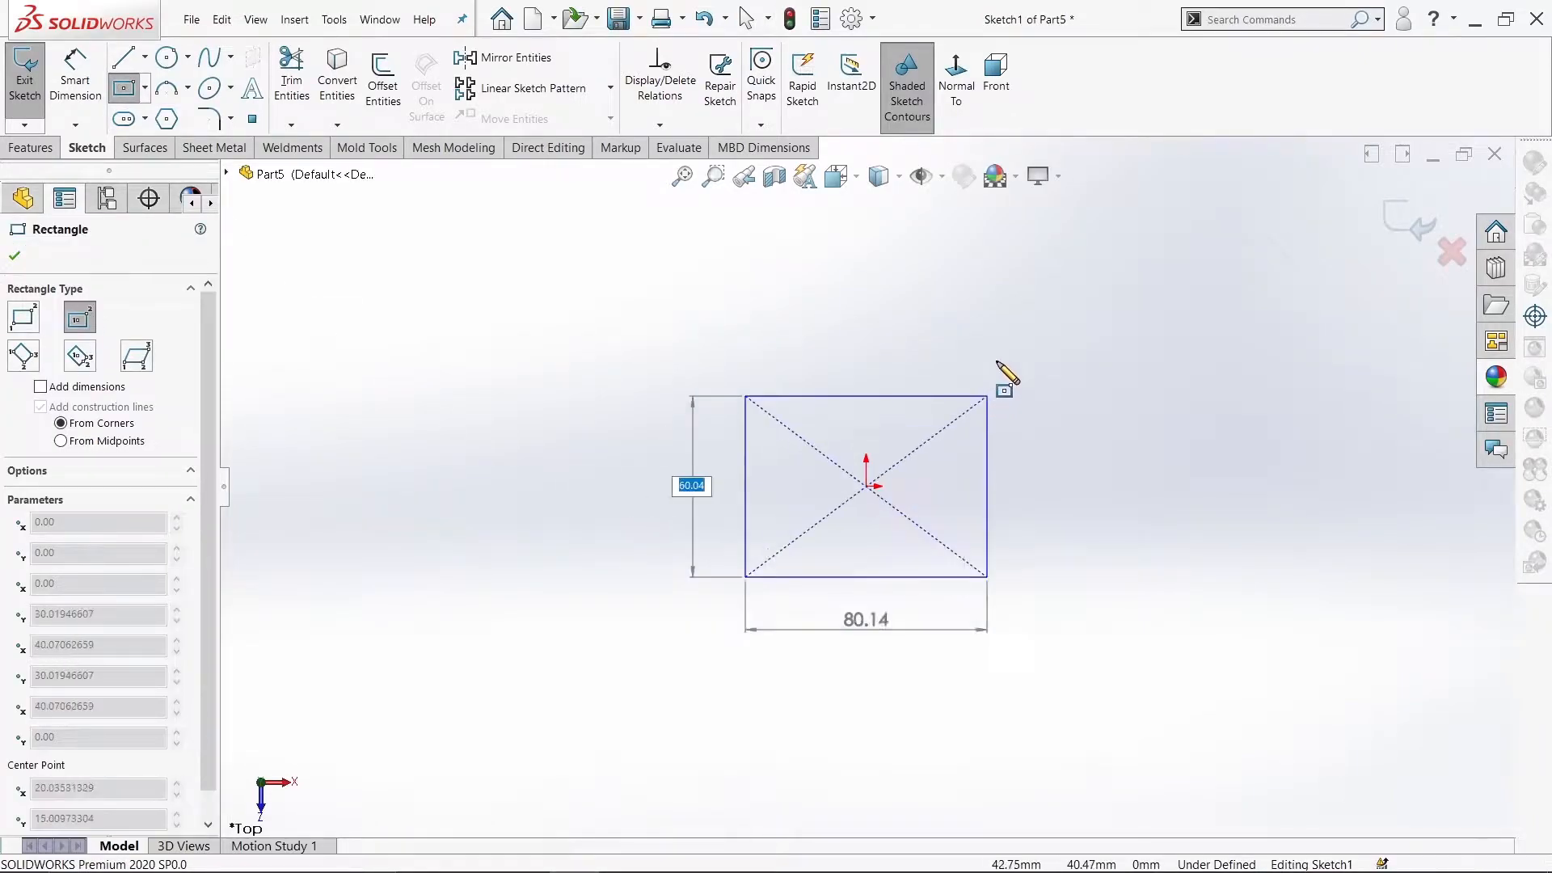
pyautogui.click(1037, 277)
pyautogui.rightClick(1037, 277)
pyautogui.click(1153, 342)
pyautogui.scroll(2, 1152, 342)
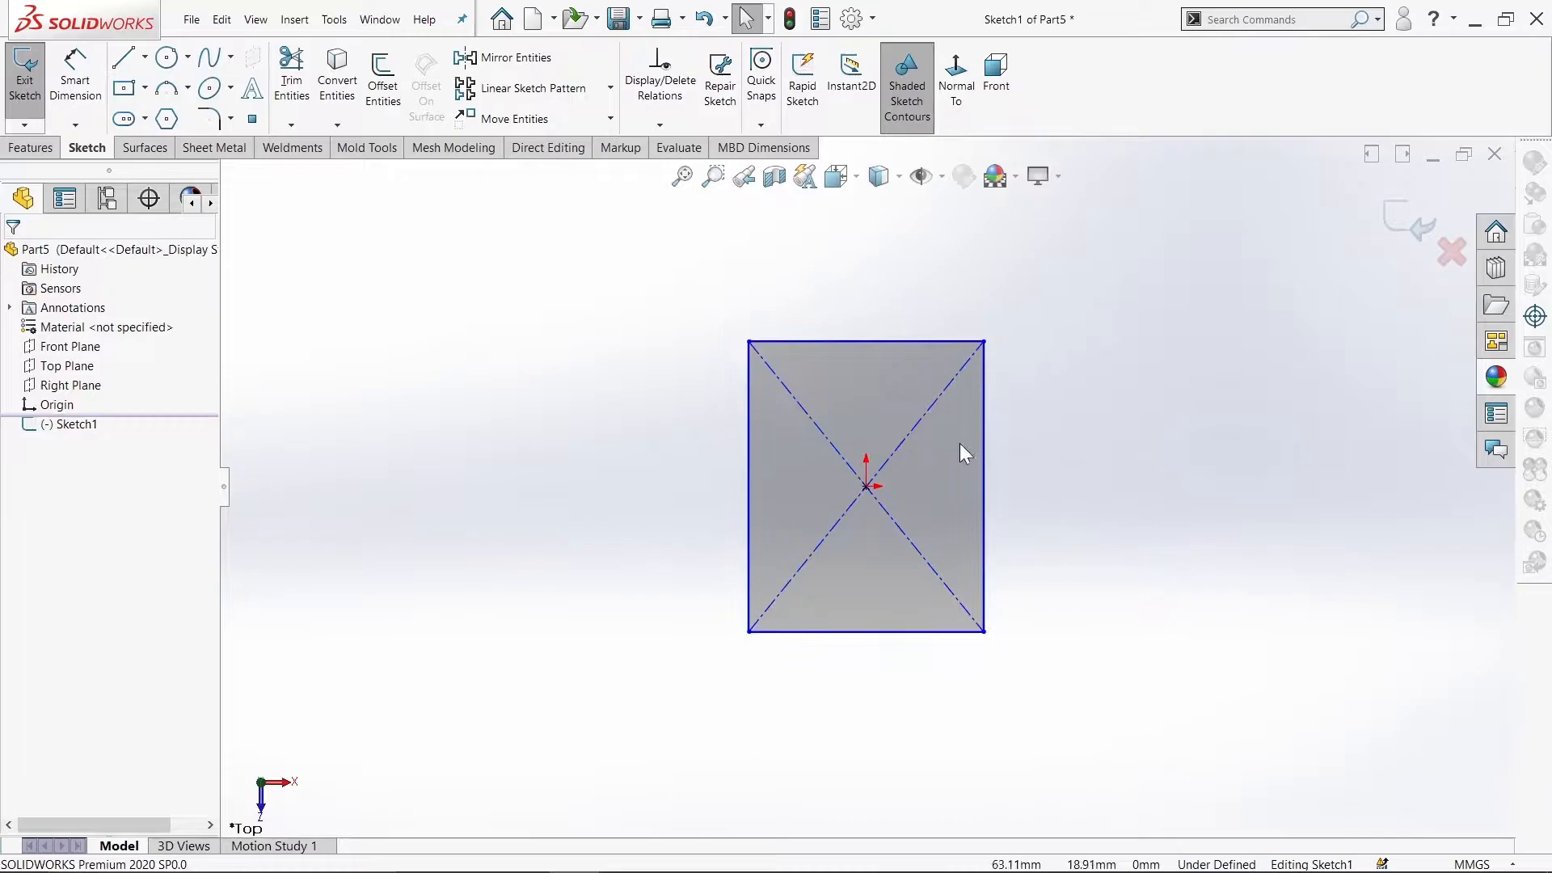
# Step: Dimension the rectangle to 75 mm wide and 75 mm high
pyautogui.click(73, 81)
pyautogui.click(809, 342)
pyautogui.click(815, 315)
pyautogui.write('75')
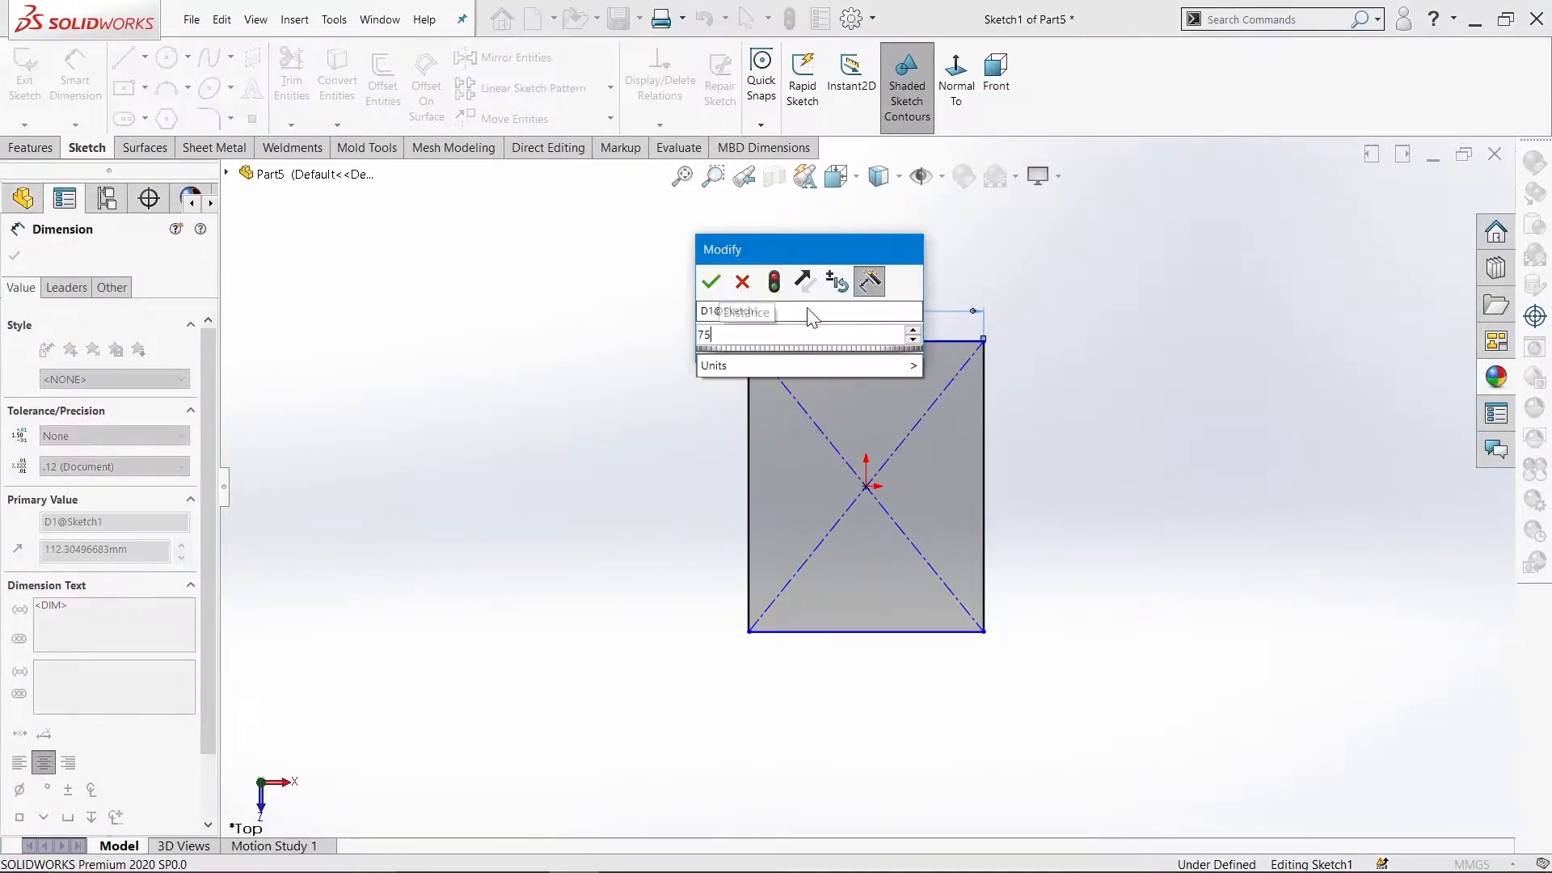
pyautogui.press('Return')
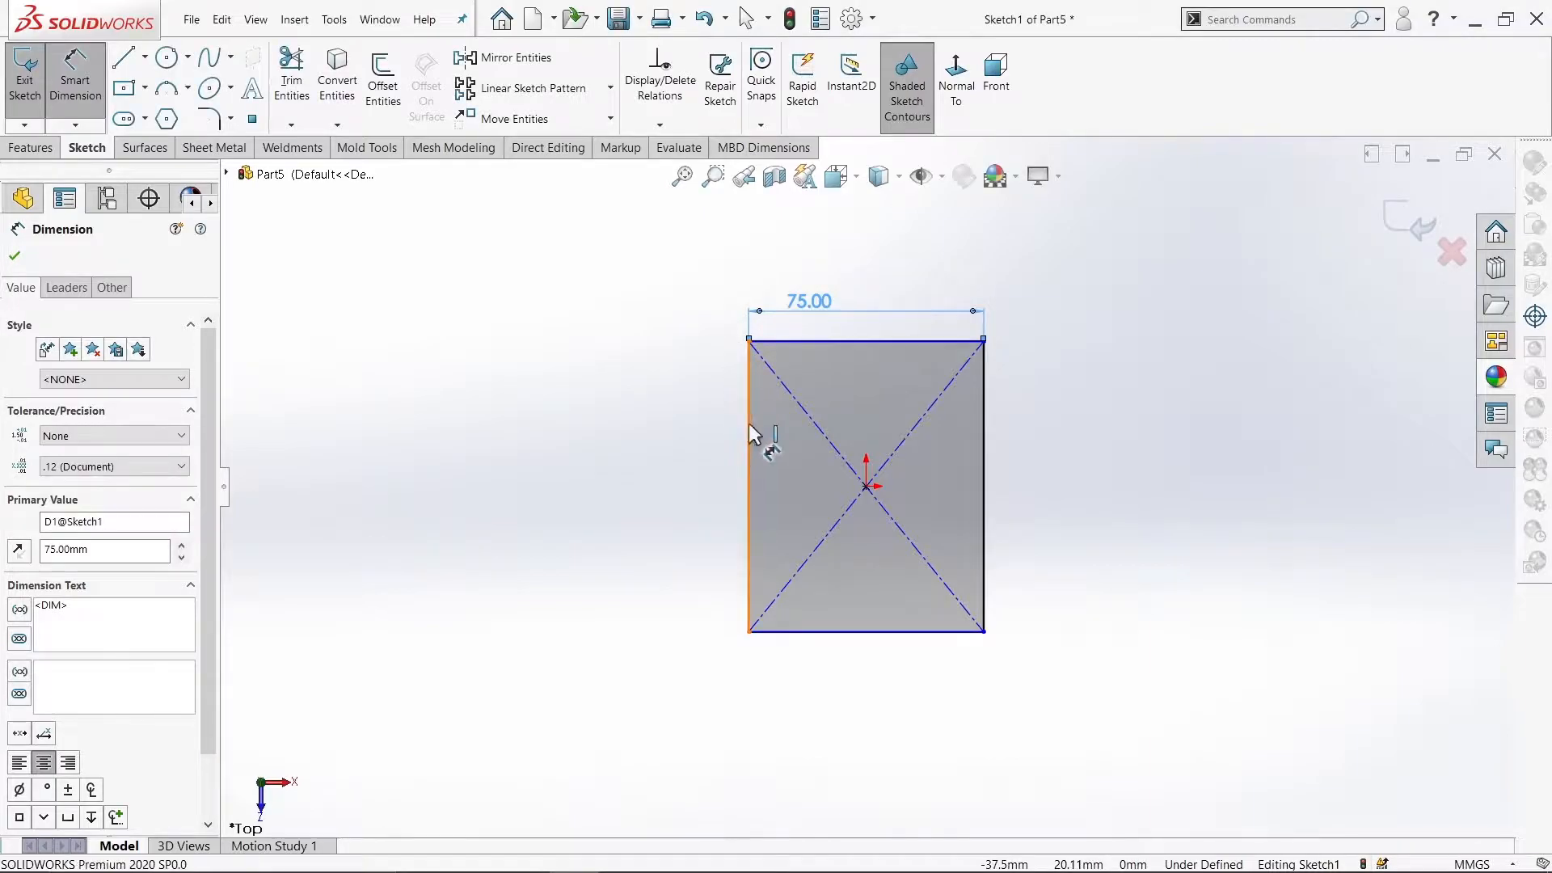
pyautogui.click(749, 424)
pyautogui.click(732, 424)
pyautogui.press('Return')
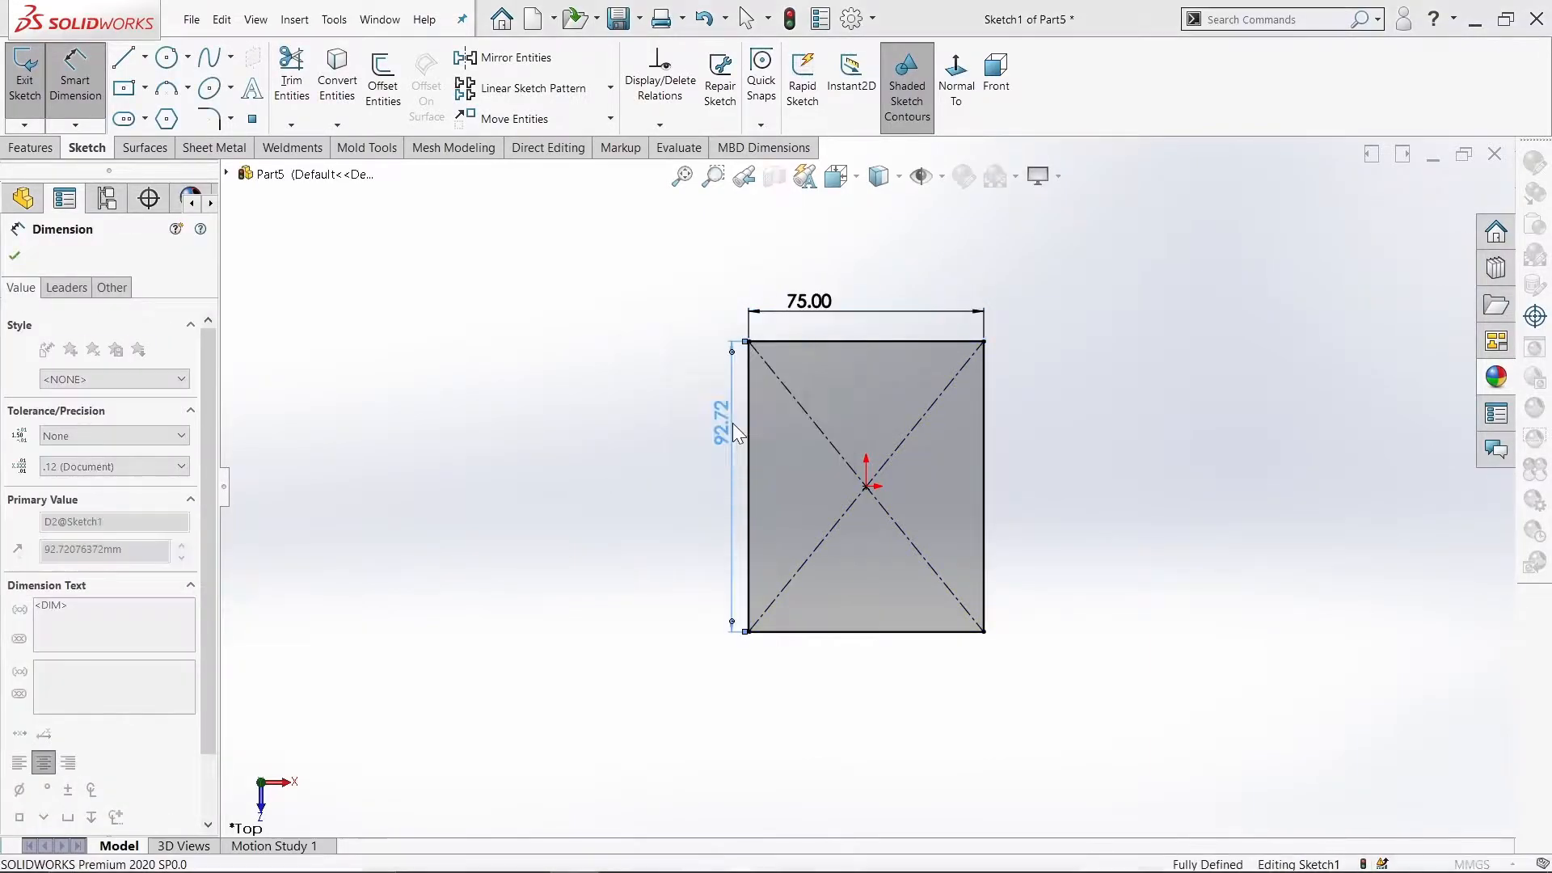
pyautogui.click(14, 255)
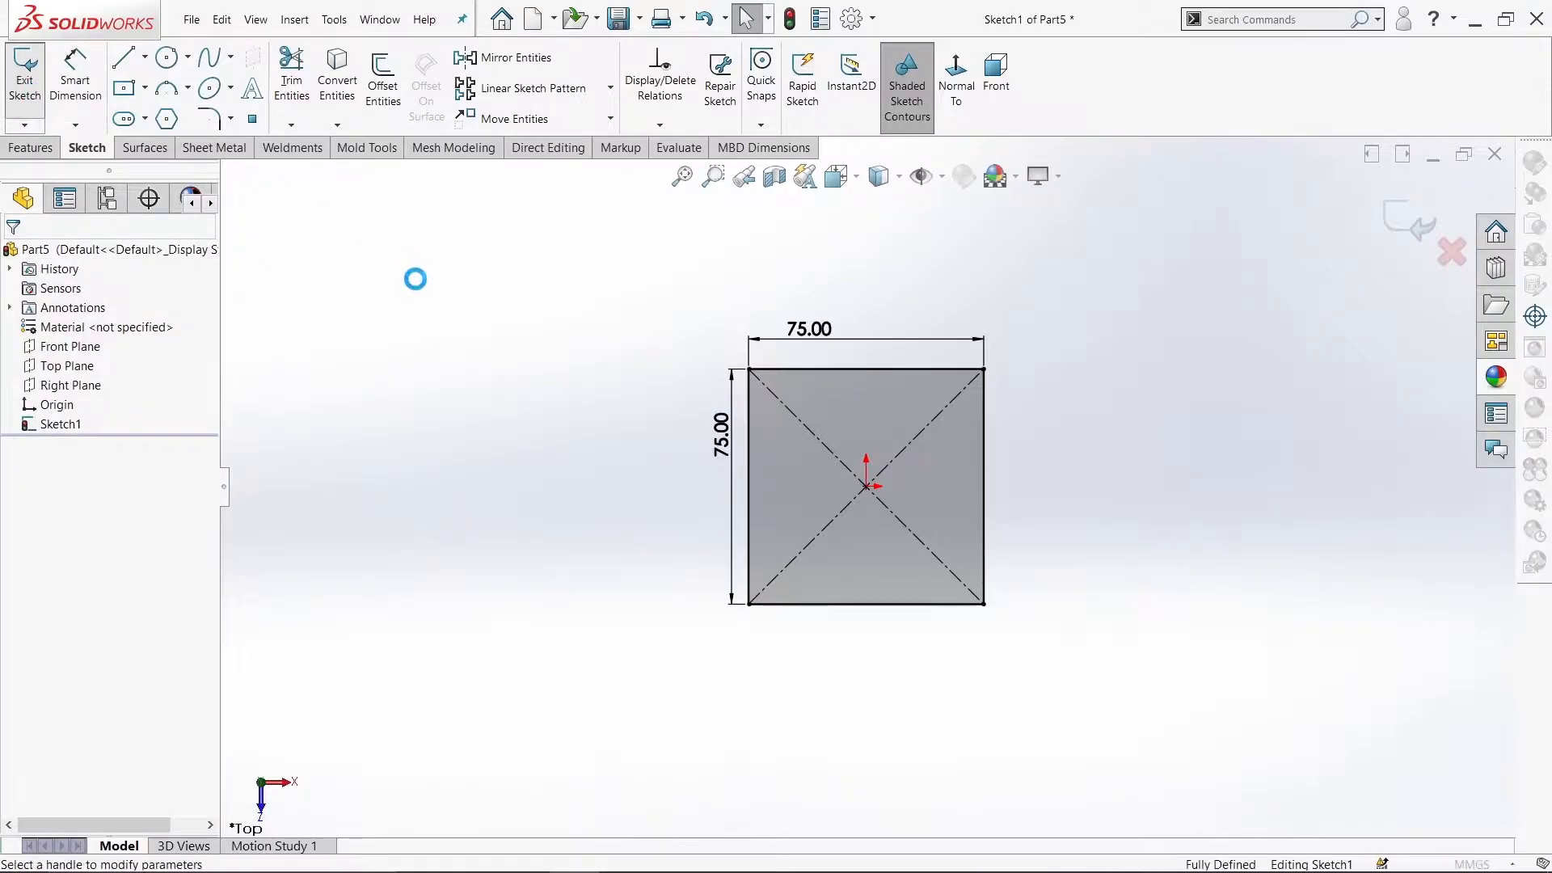
# Step: Create the base flange from the square with 1 mm thickness and the reverse direction option enabled
pyautogui.click(44, 454)
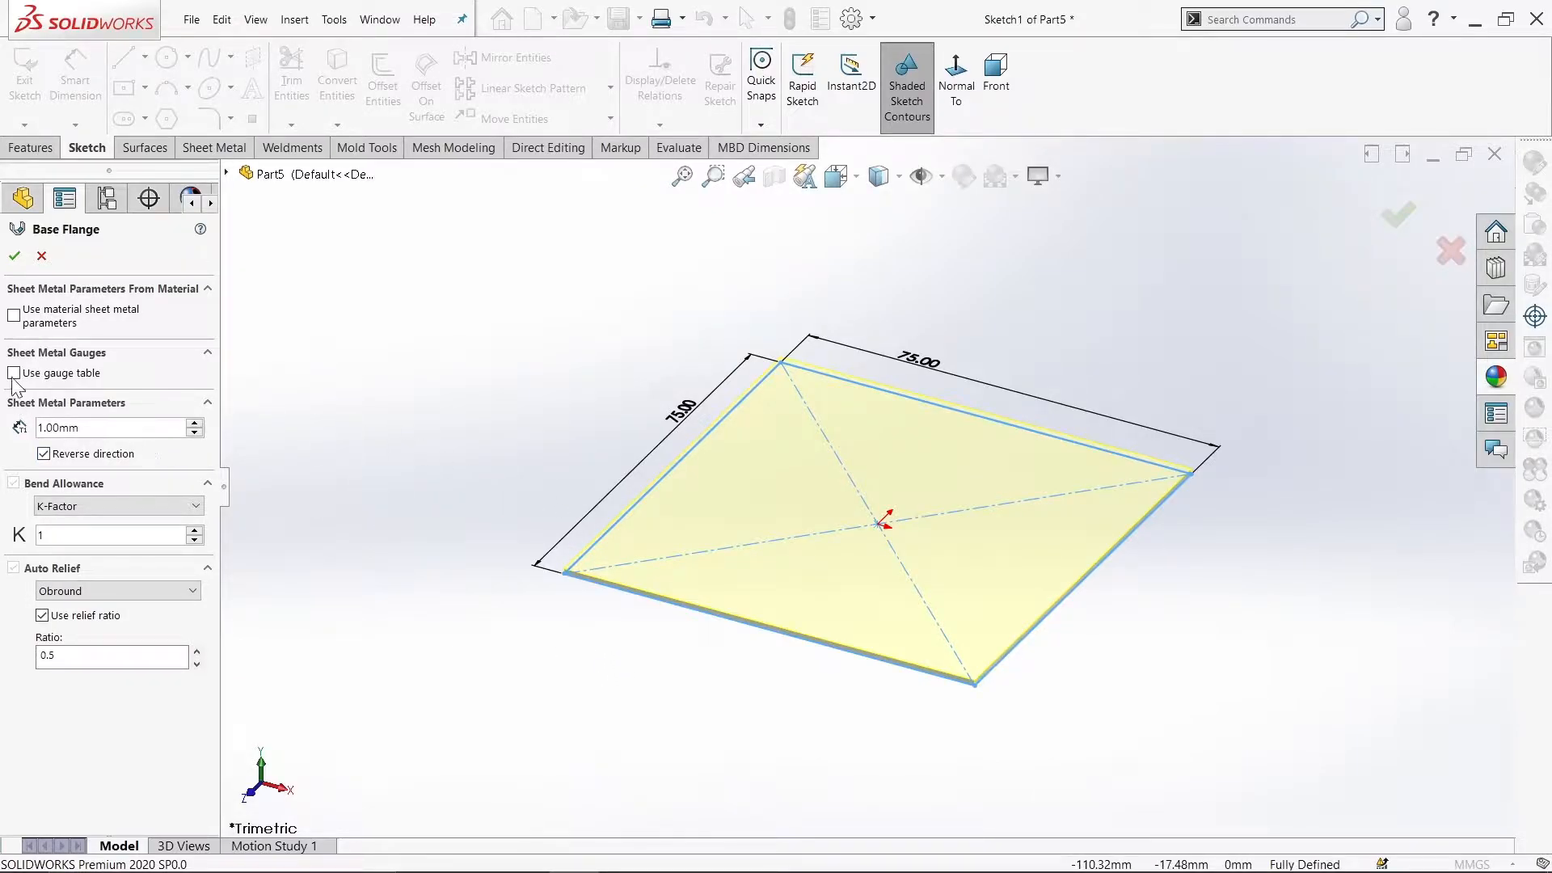
pyautogui.click(13, 257)
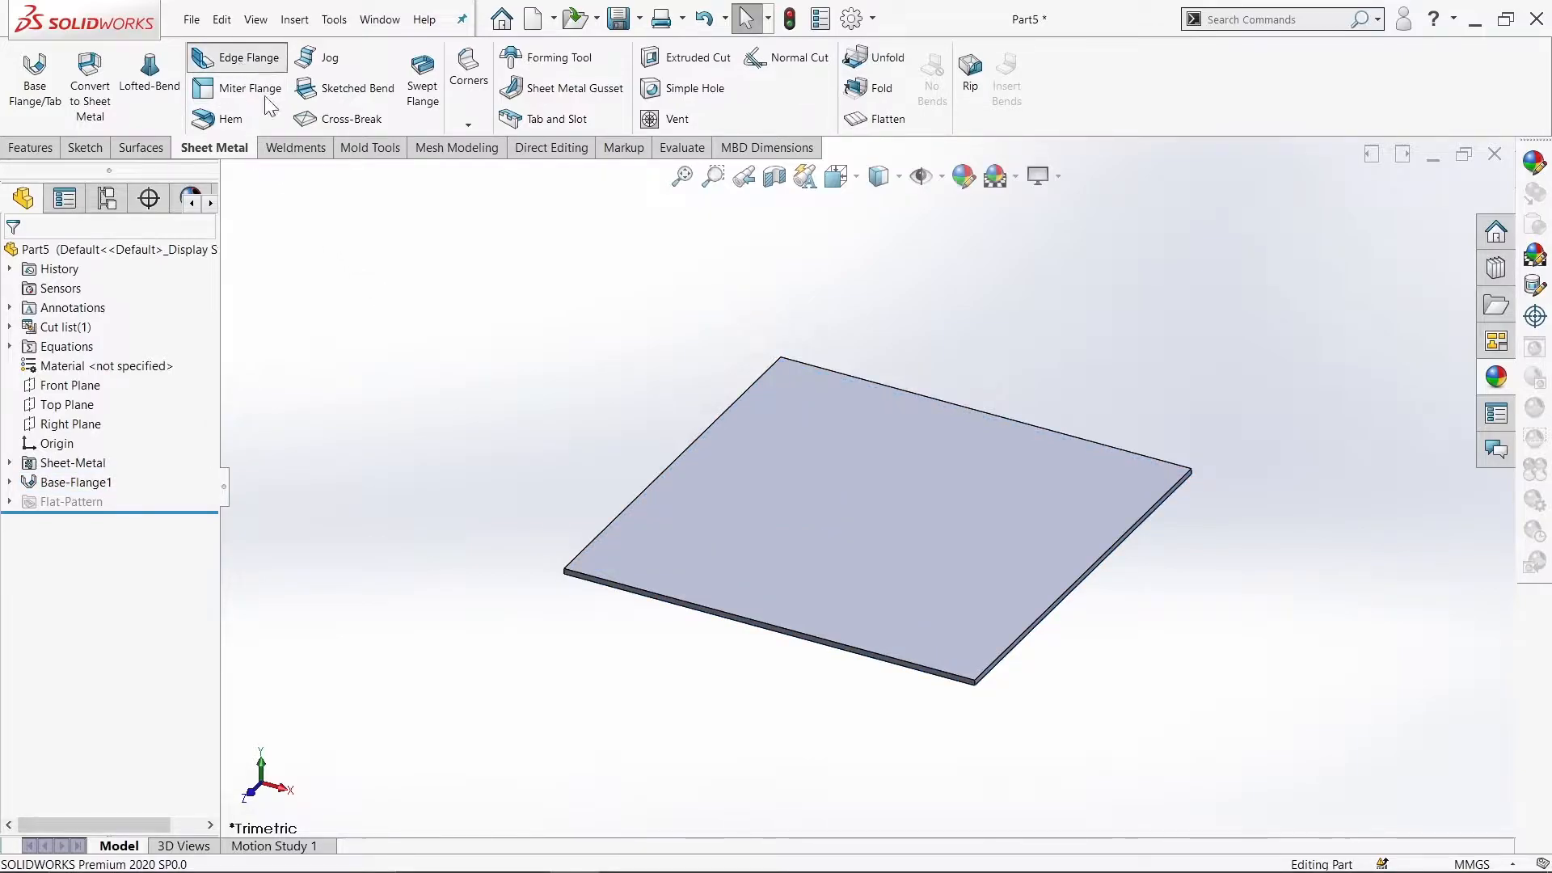
# Step: Start an edge flange and select all four edges of the square base so the walls point upward
pyautogui.click(598, 593)
pyautogui.moveTo(510, 447); pyautogui.dragTo(609, 545, button='middle')
pyautogui.click(628, 537)
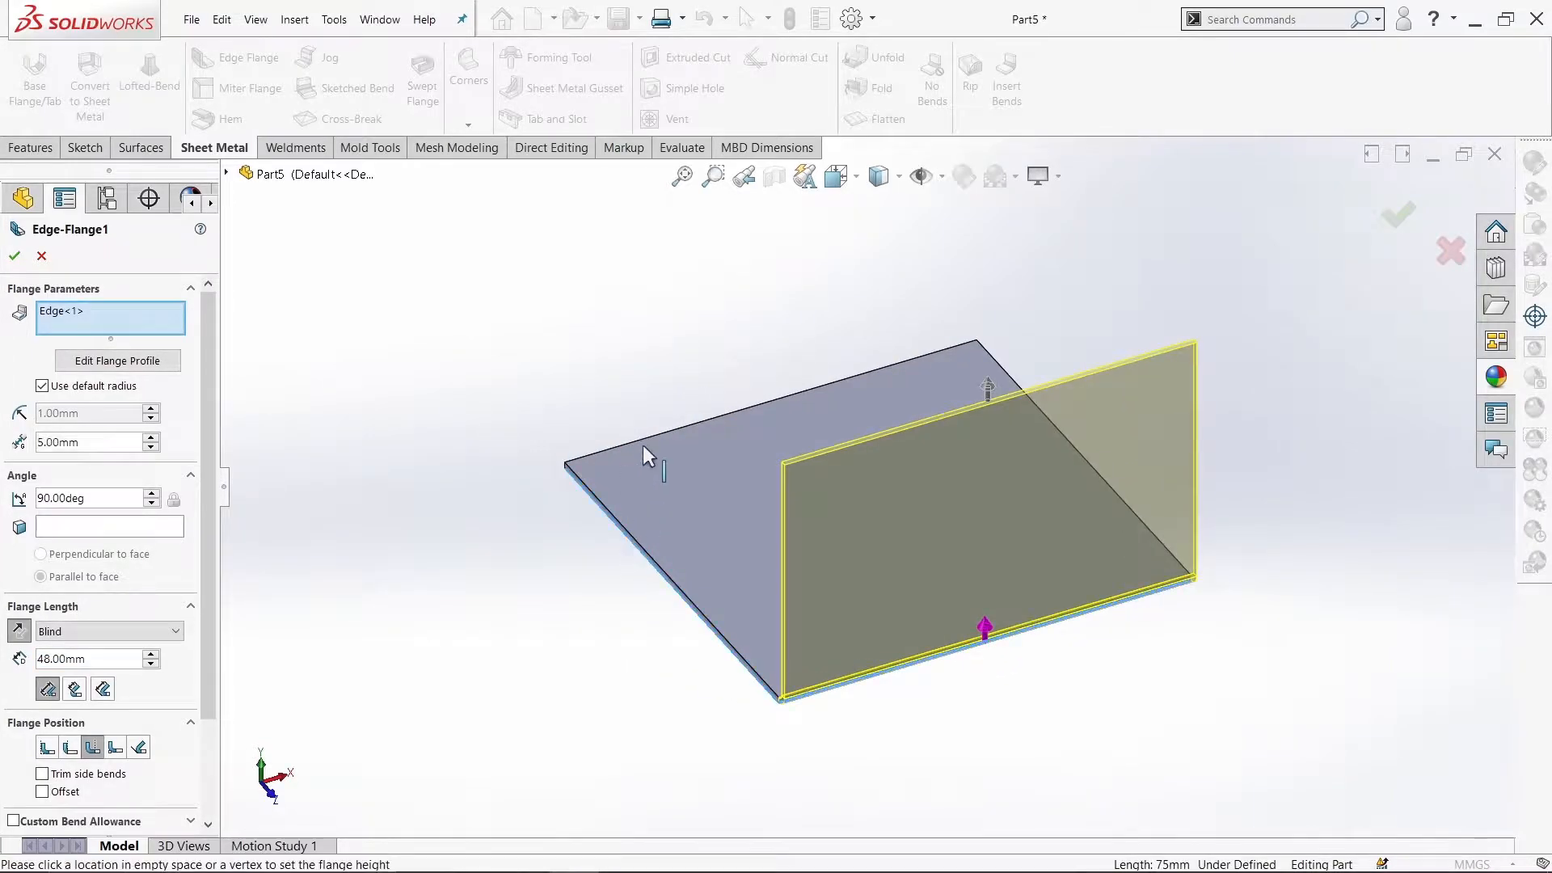
pyautogui.moveTo(433, 332); pyautogui.dragTo(622, 351, button='middle')
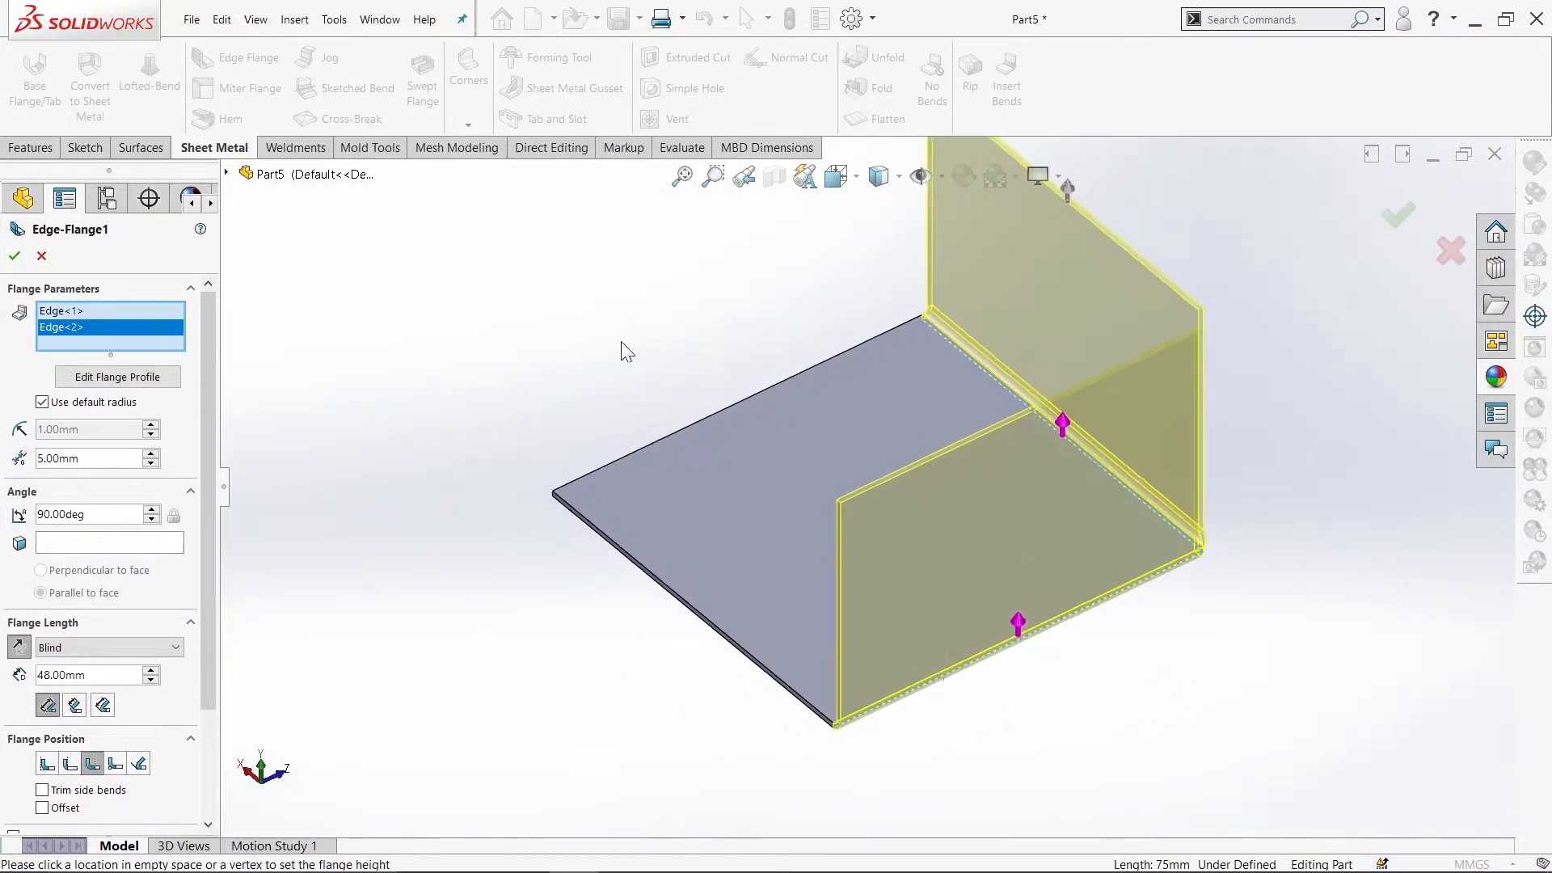
pyautogui.click(614, 551)
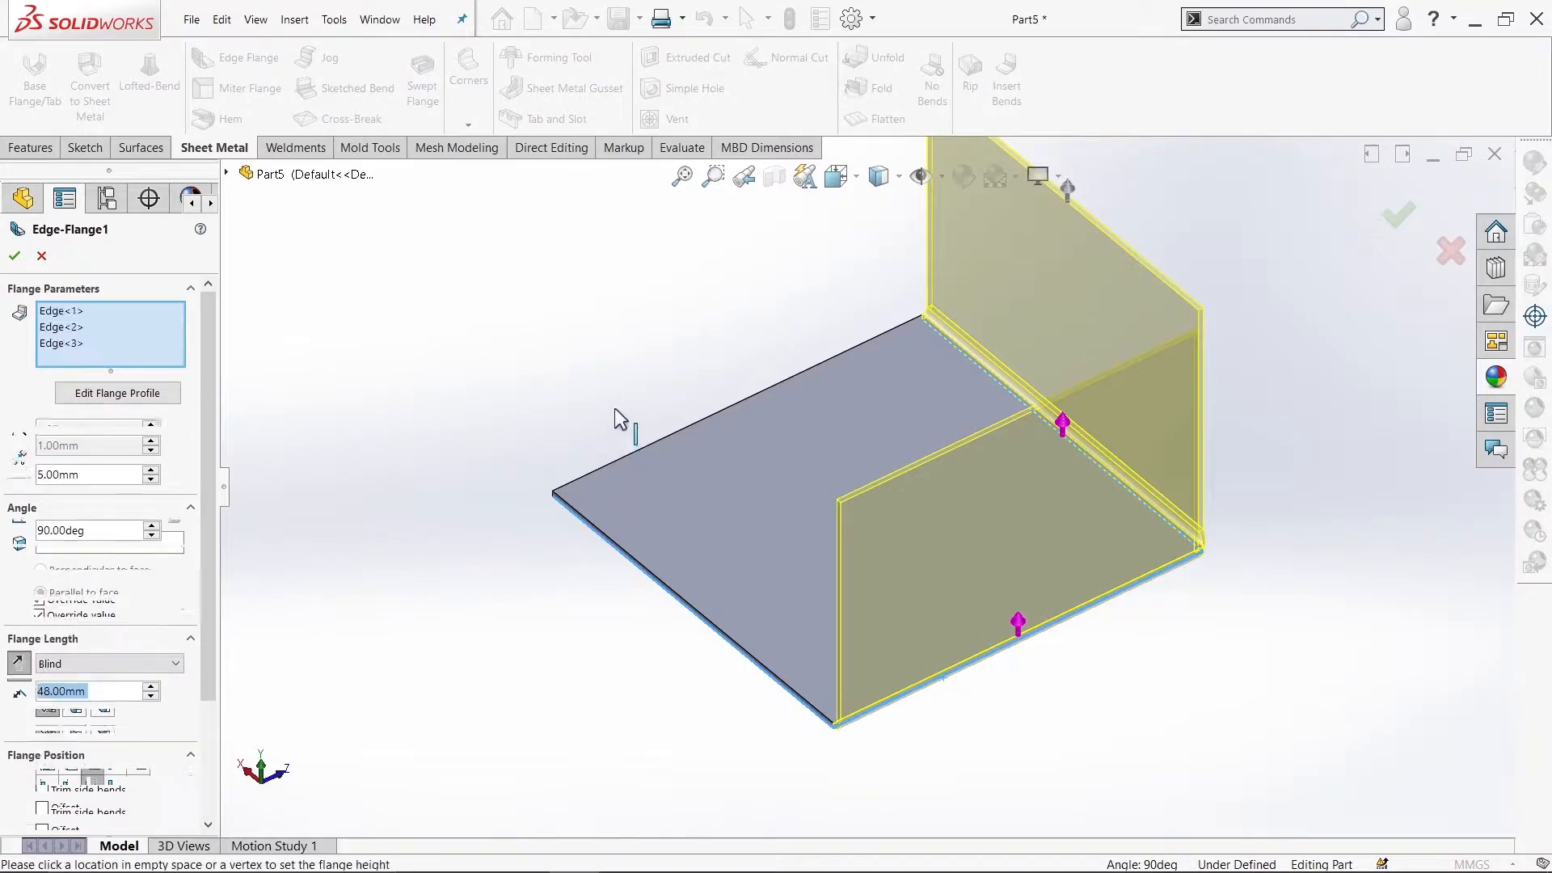
pyautogui.moveTo(454, 377); pyautogui.dragTo(611, 368, button='middle')
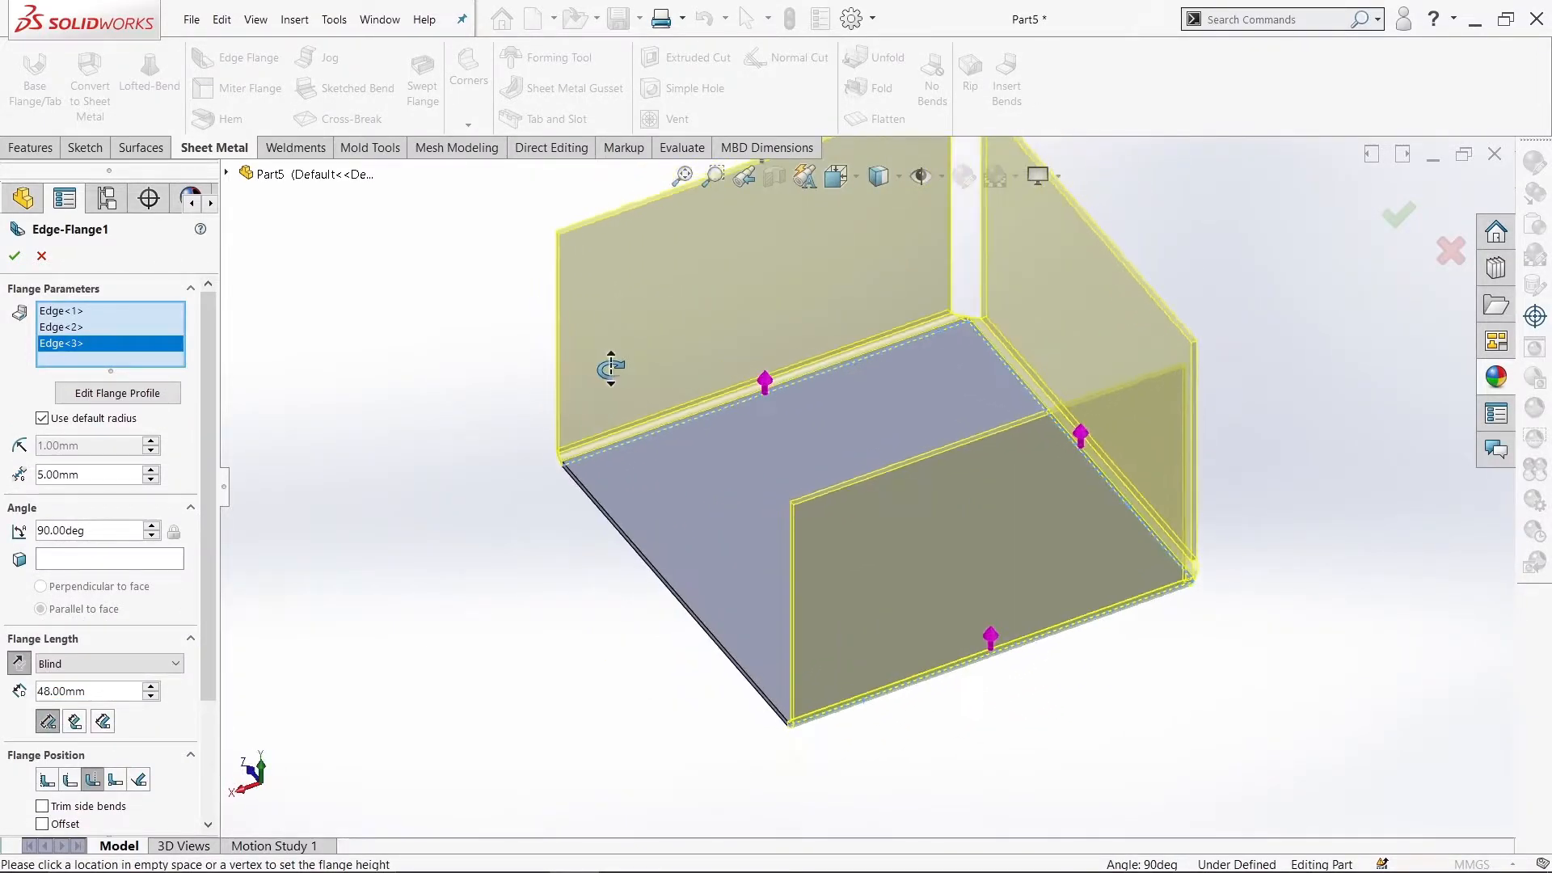
pyautogui.click(616, 534)
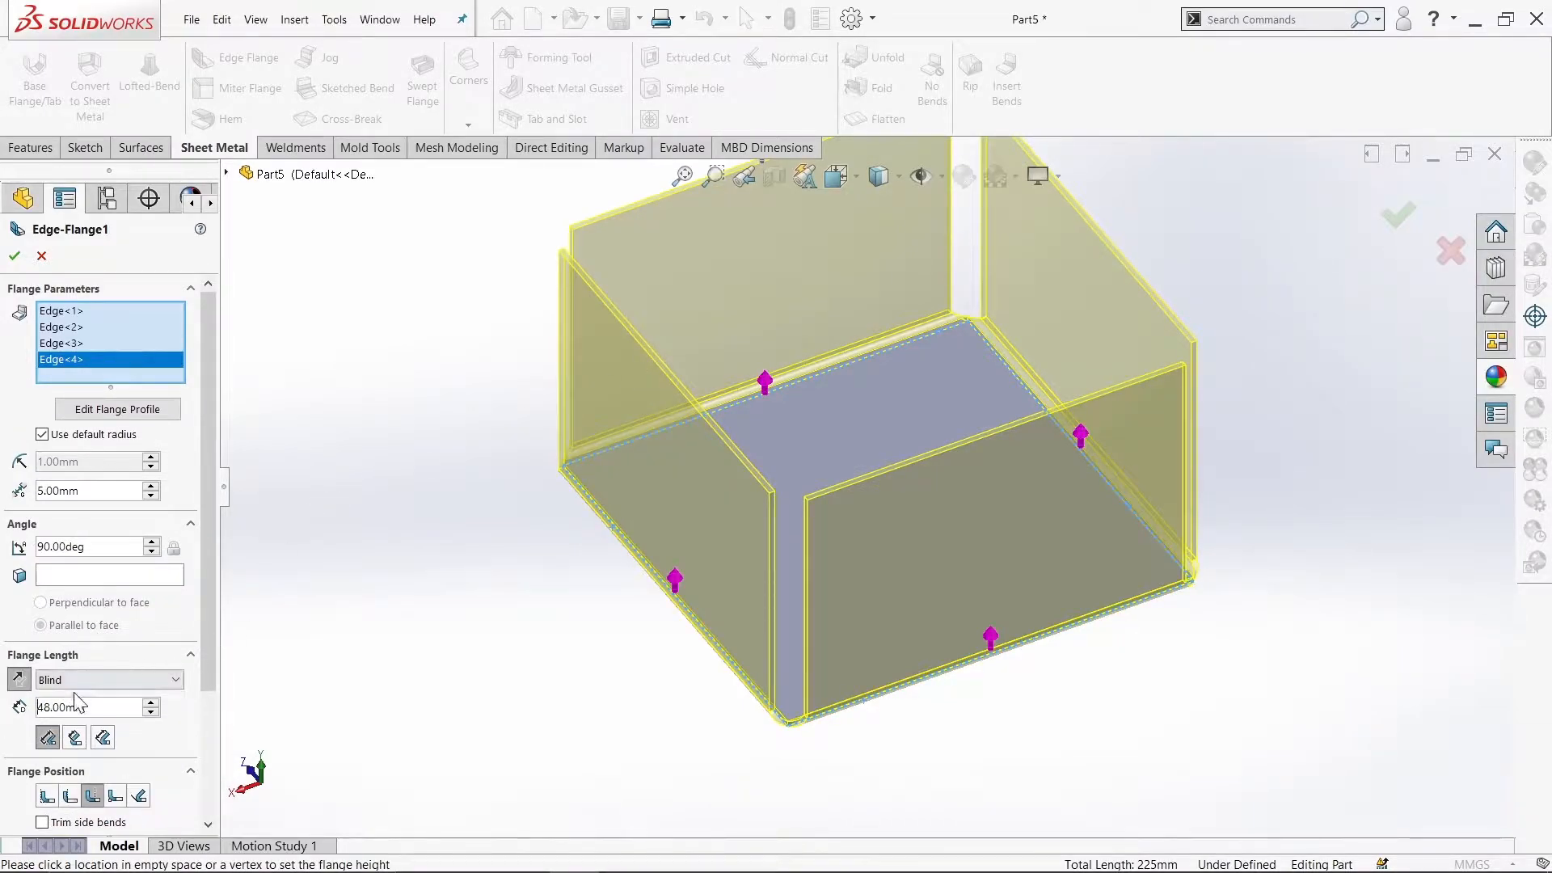
# Step: Set the four edge flanges to 50 mm length with a custom 0.5 mm bend radius and create them
pyautogui.write('50')
pyautogui.press('Return')
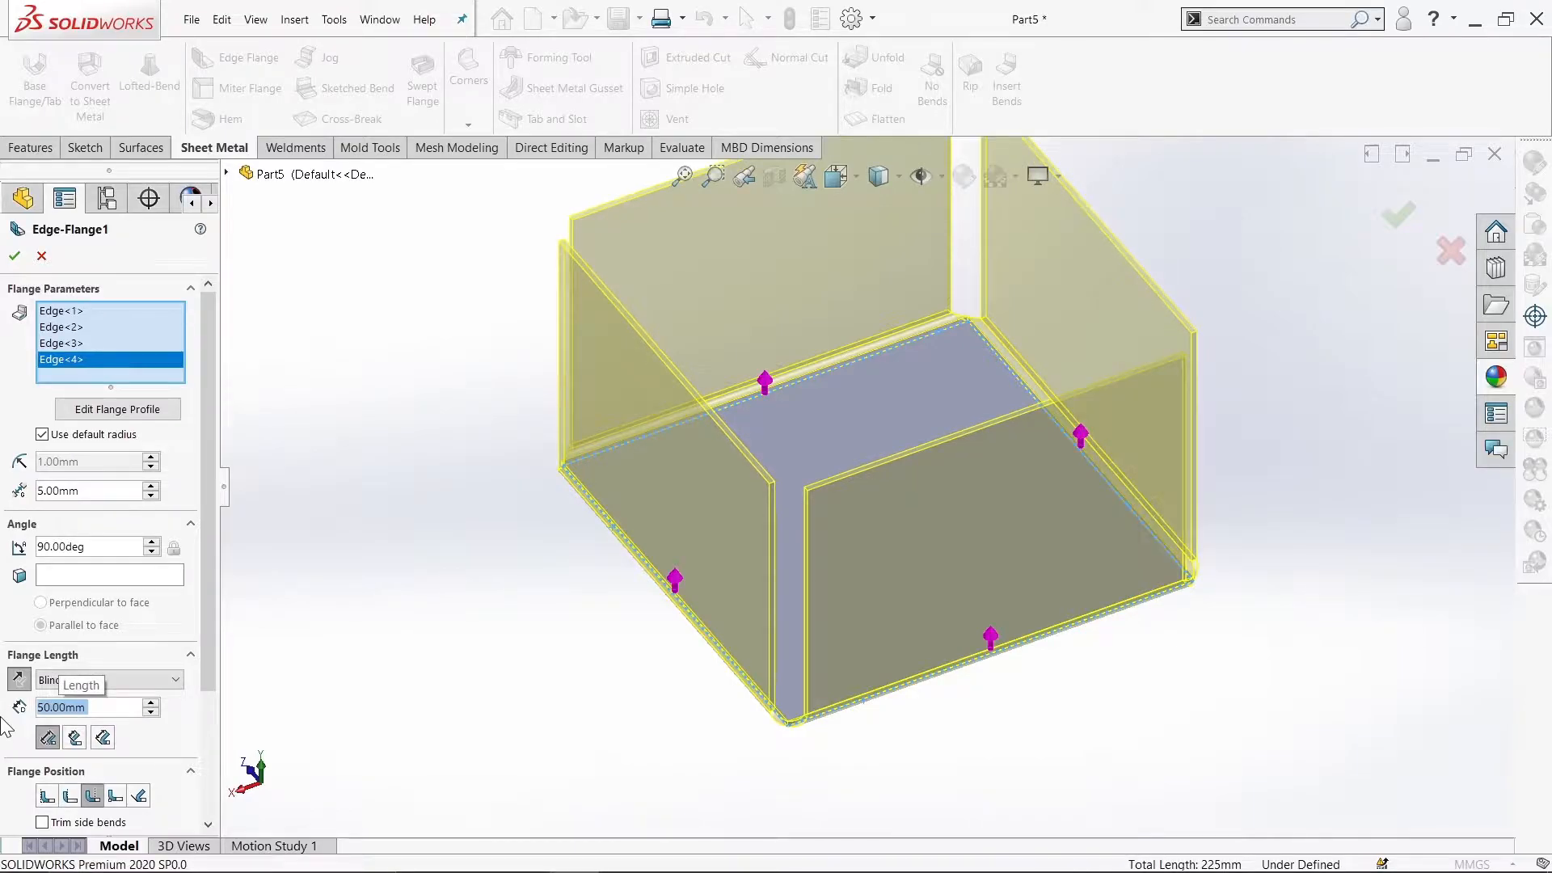
pyautogui.click(53, 438)
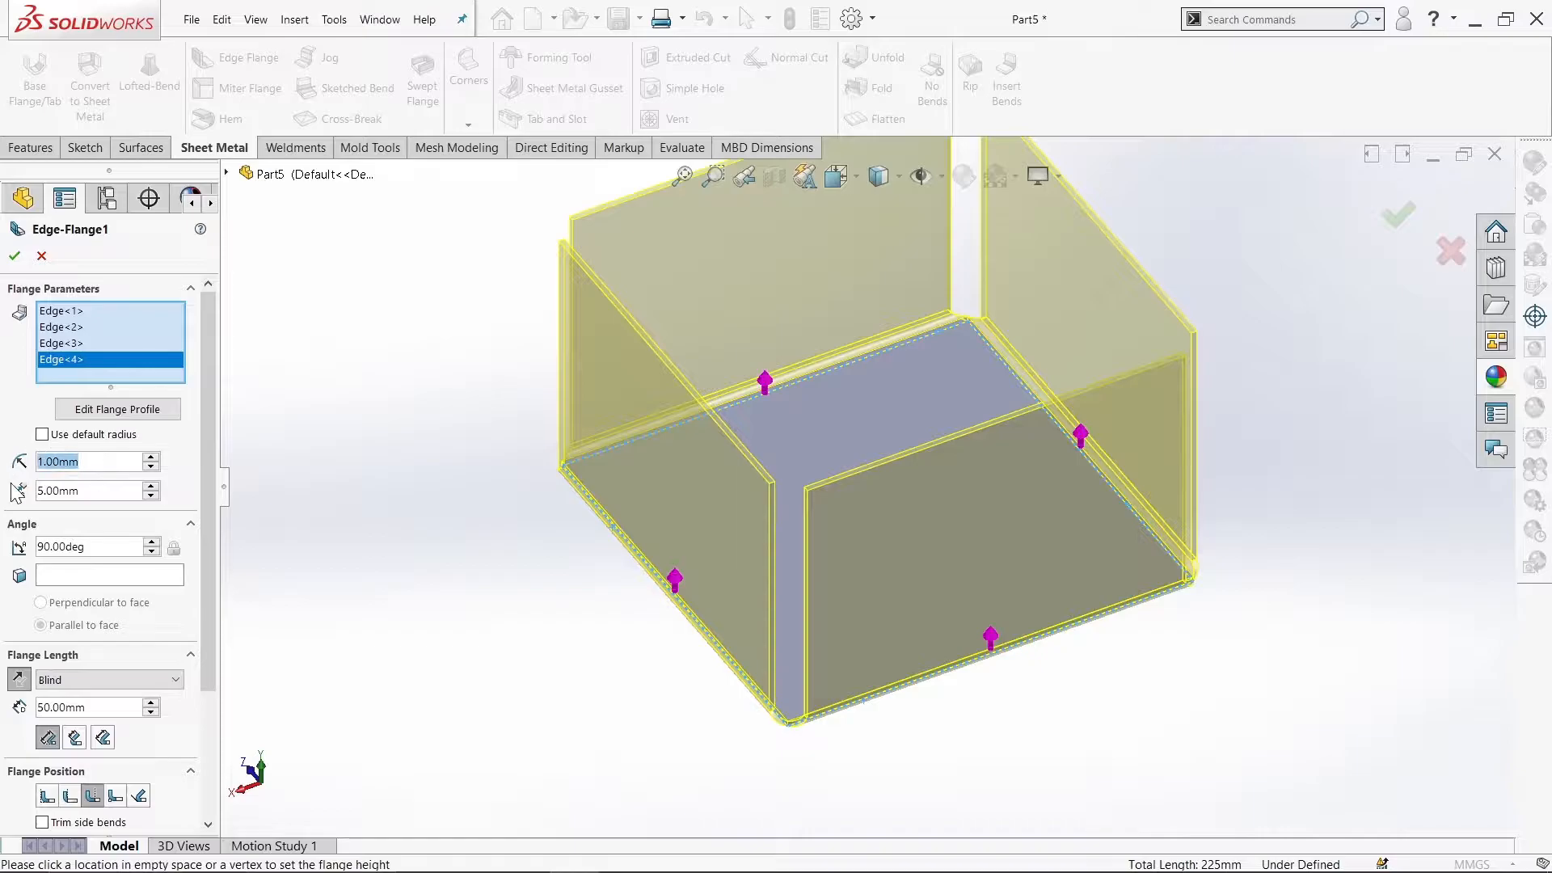
pyautogui.write('0.5')
pyautogui.press('Return')
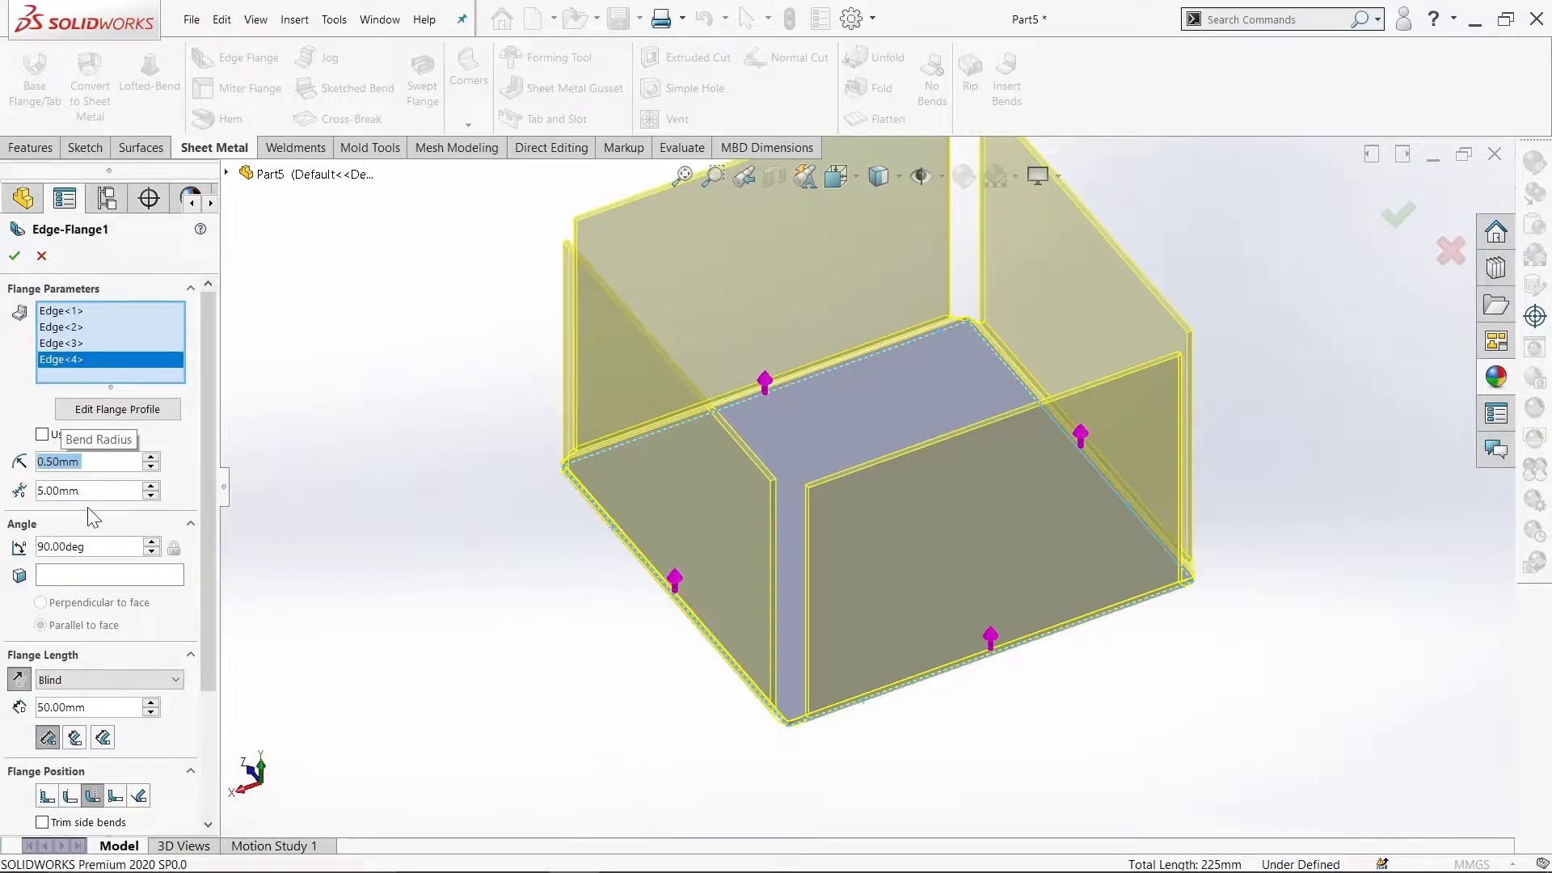
pyautogui.click(16, 259)
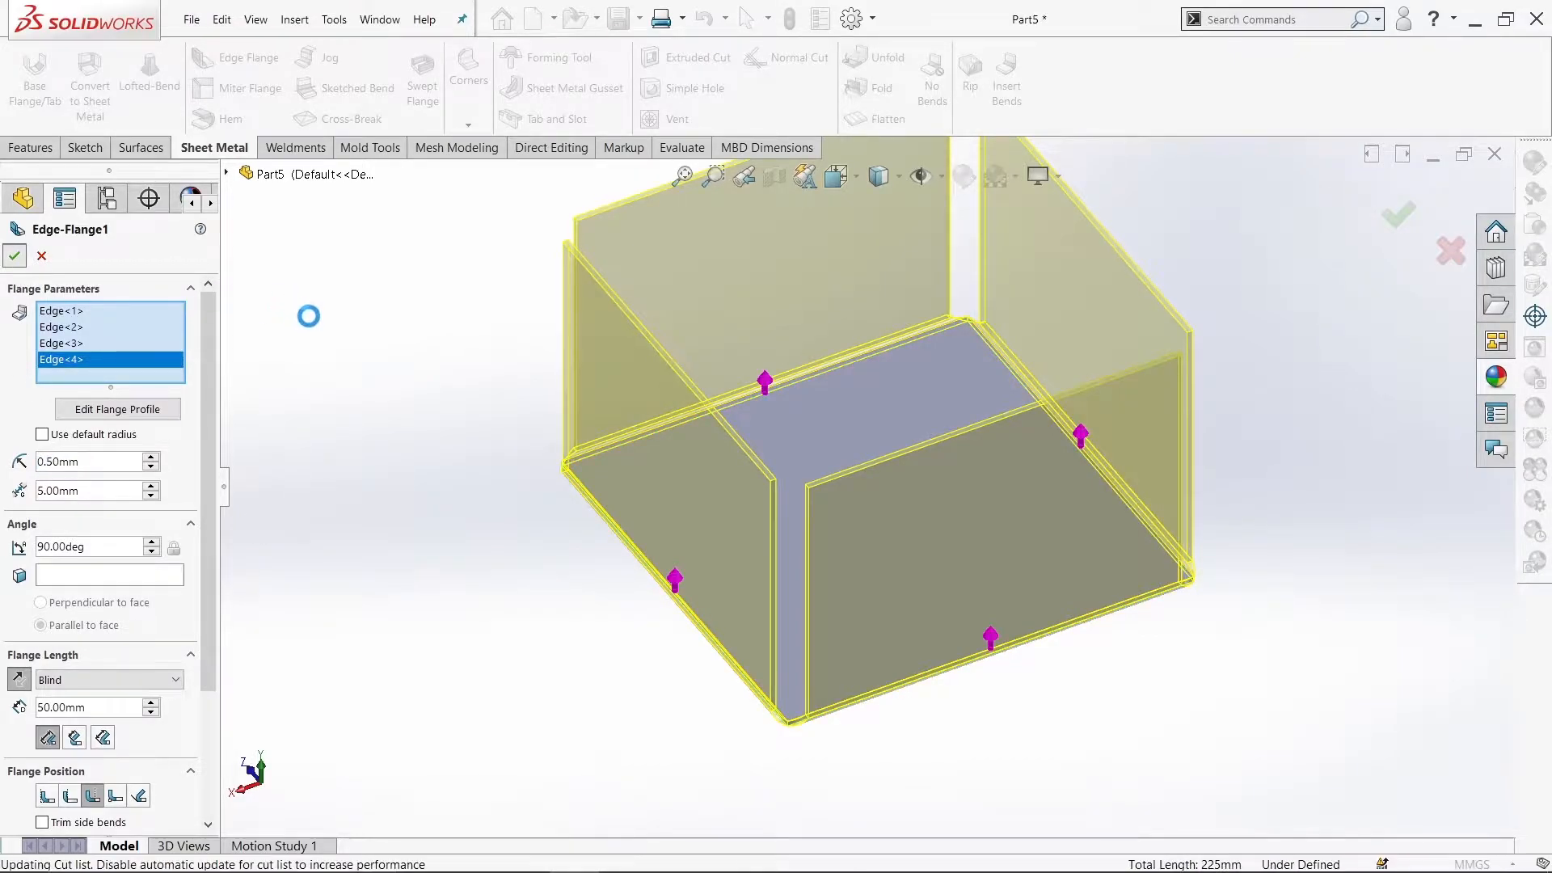
# Step: Start an outward edge flange about 23 mm long on one wall's top edge and open its profile sketch for editing
pyautogui.moveTo(371, 383); pyautogui.dragTo(583, 511, button='middle')
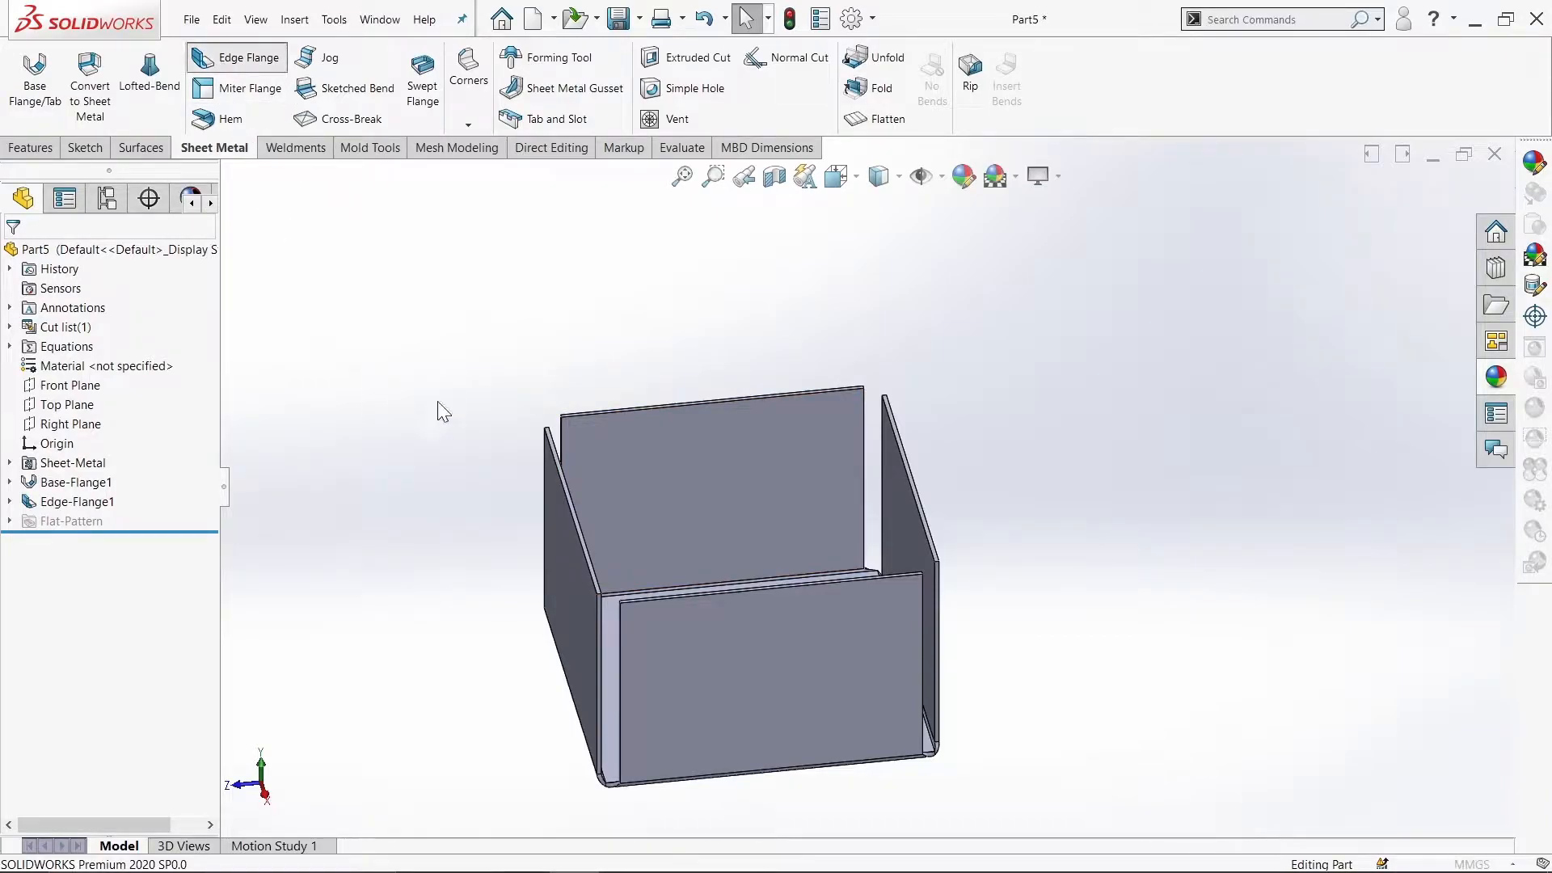
pyautogui.scroll(-5, 588, 525)
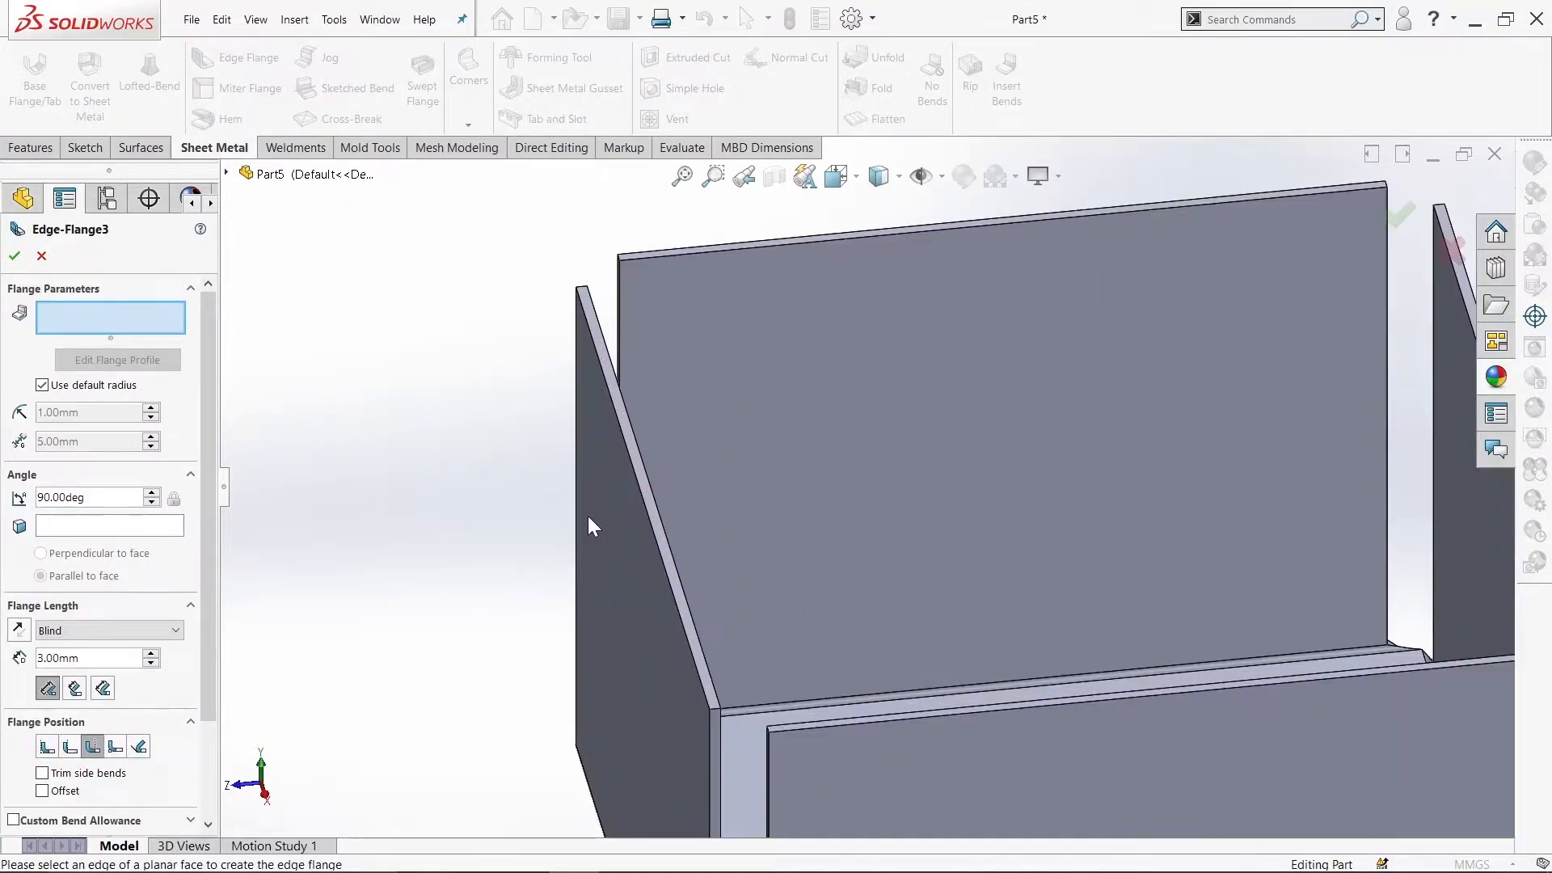
pyautogui.click(656, 507)
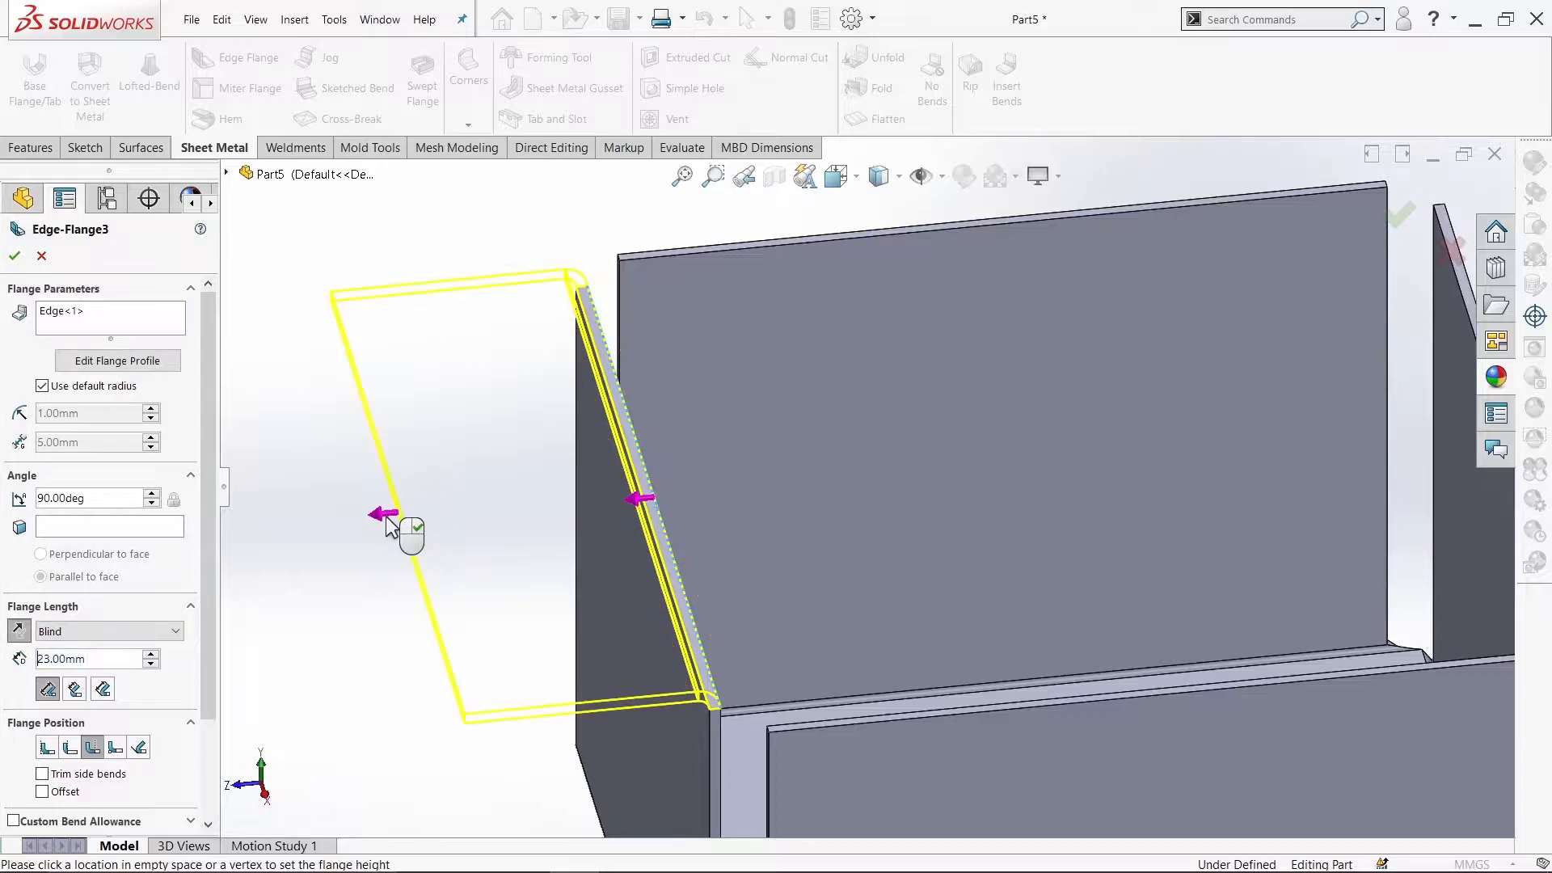
pyautogui.click(149, 362)
pyautogui.click(959, 103)
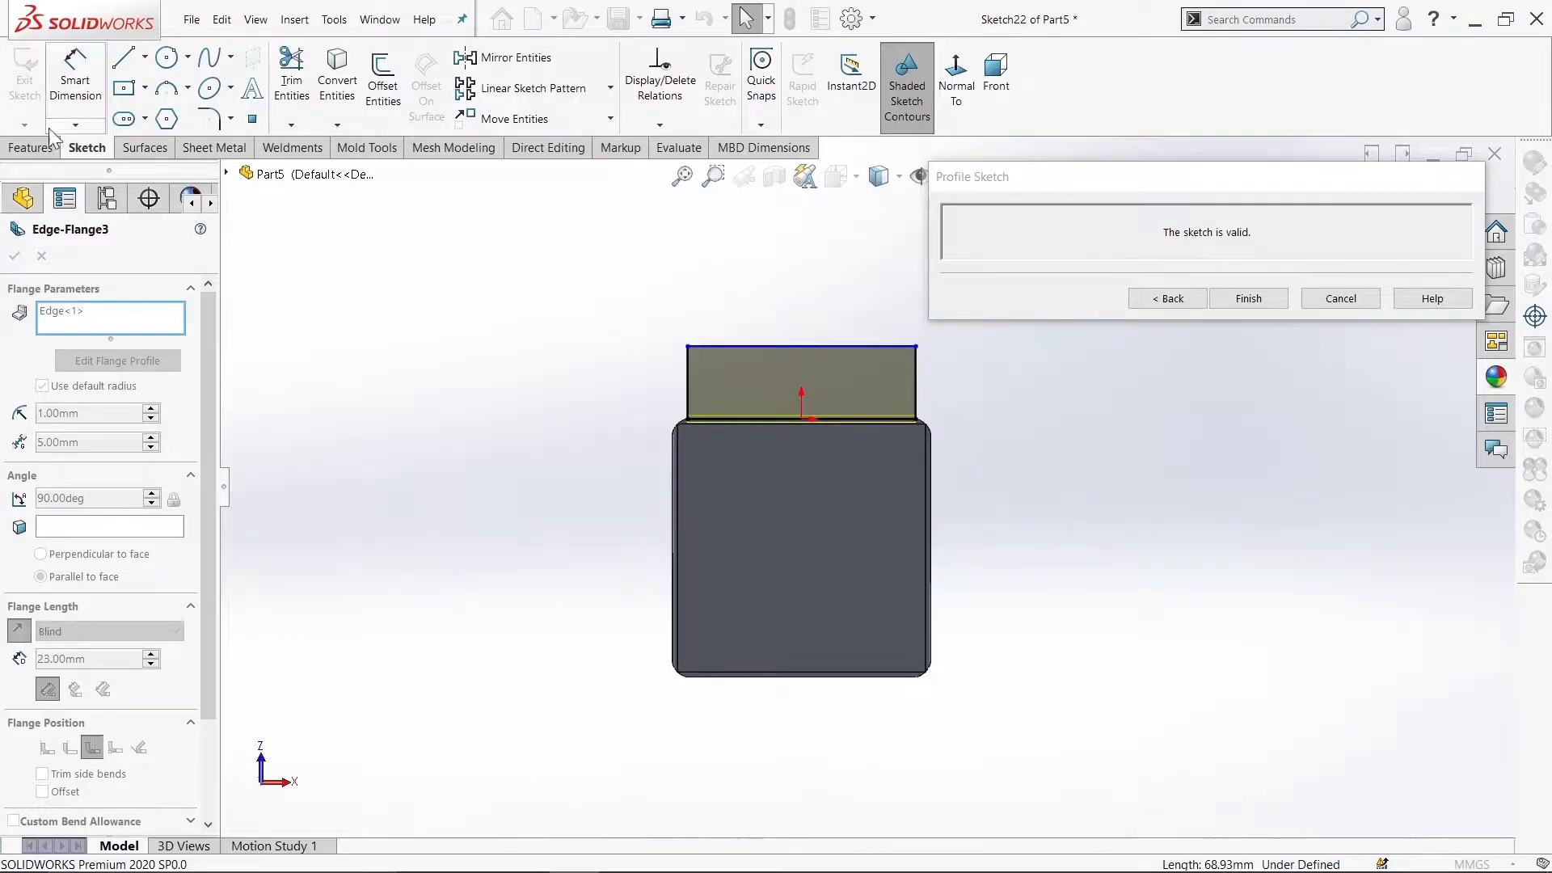
# Step: Sketch a vertical construction line about 18 mm long just below the origin in the flange profile sketch
pyautogui.click(119, 66)
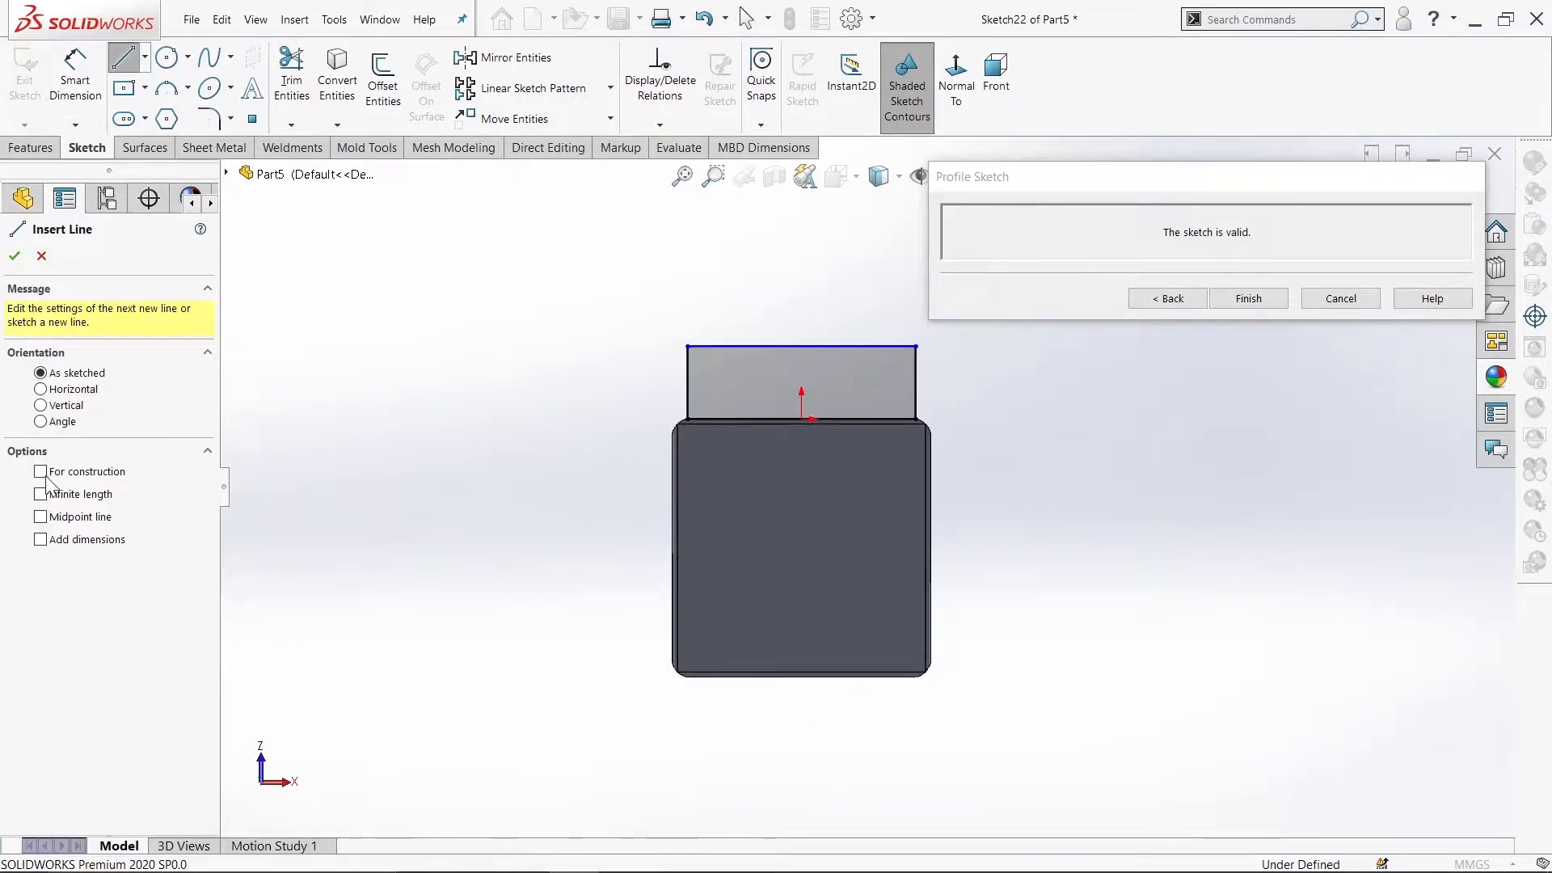
pyautogui.scroll(-3, 816, 512)
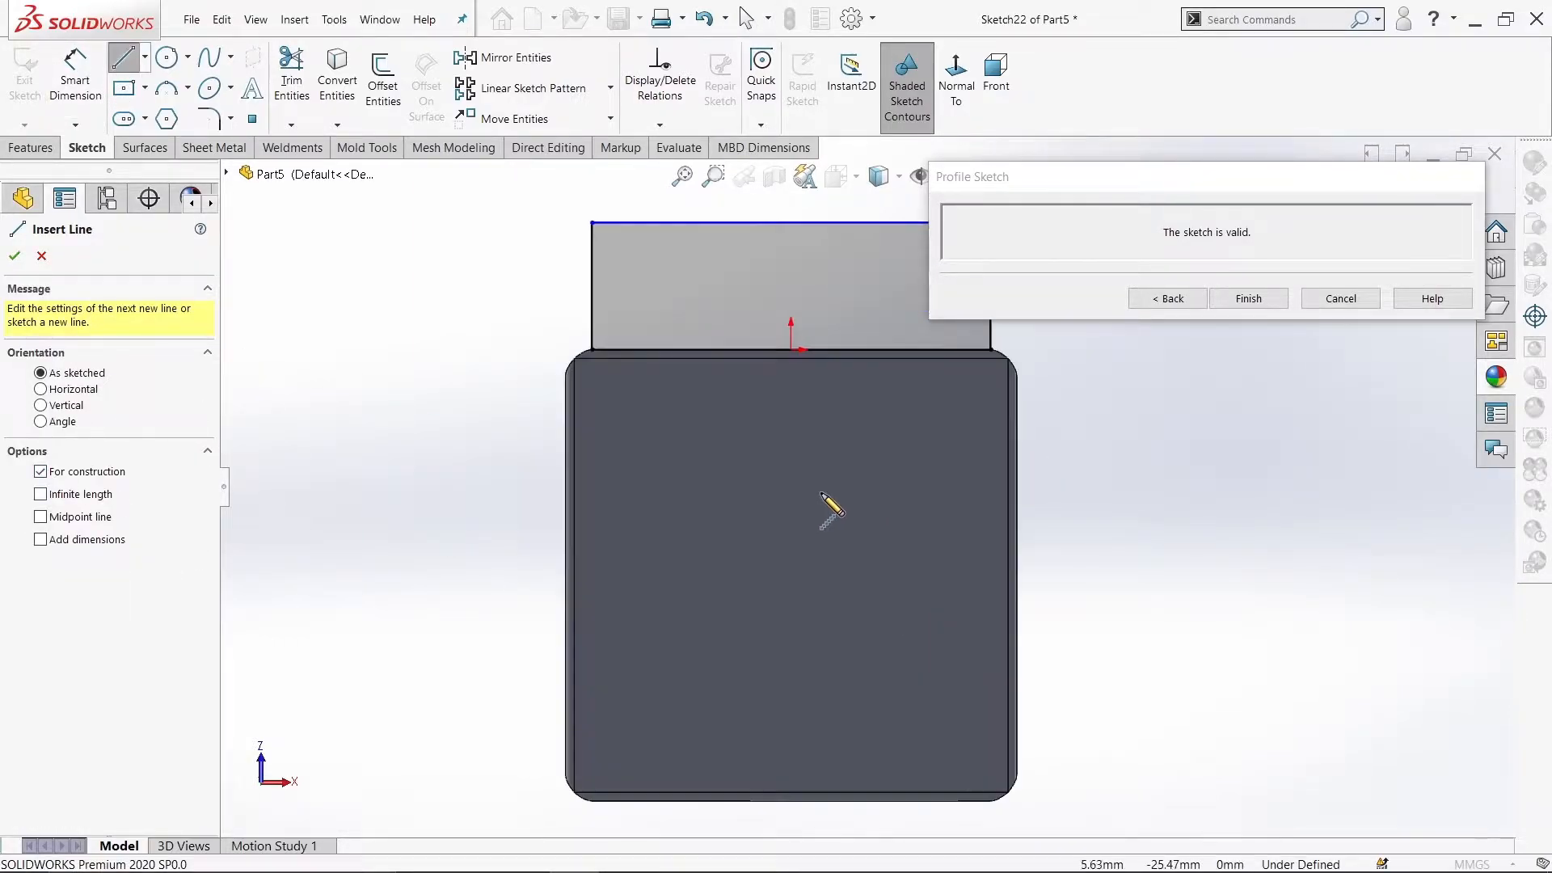
pyautogui.click(792, 366)
pyautogui.click(790, 471)
pyautogui.rightClick(791, 472)
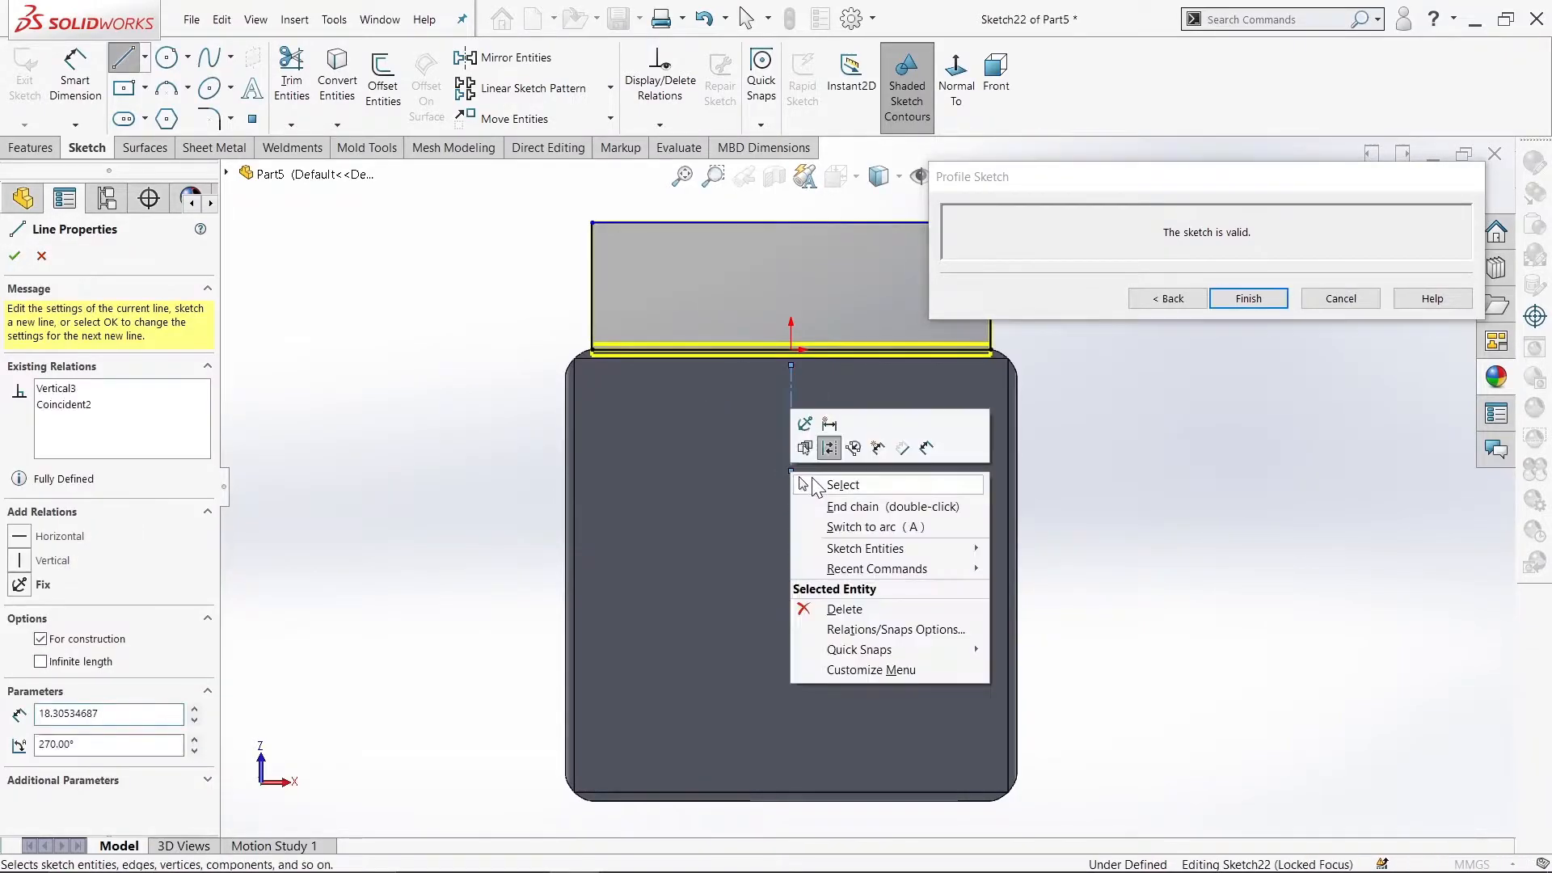
pyautogui.click(813, 485)
# Step: Narrow the flange profile by moving both of its vertical side lines inward from the wall's ends
pyautogui.scroll(4, 817, 526)
pyautogui.scroll(-6, 889, 421)
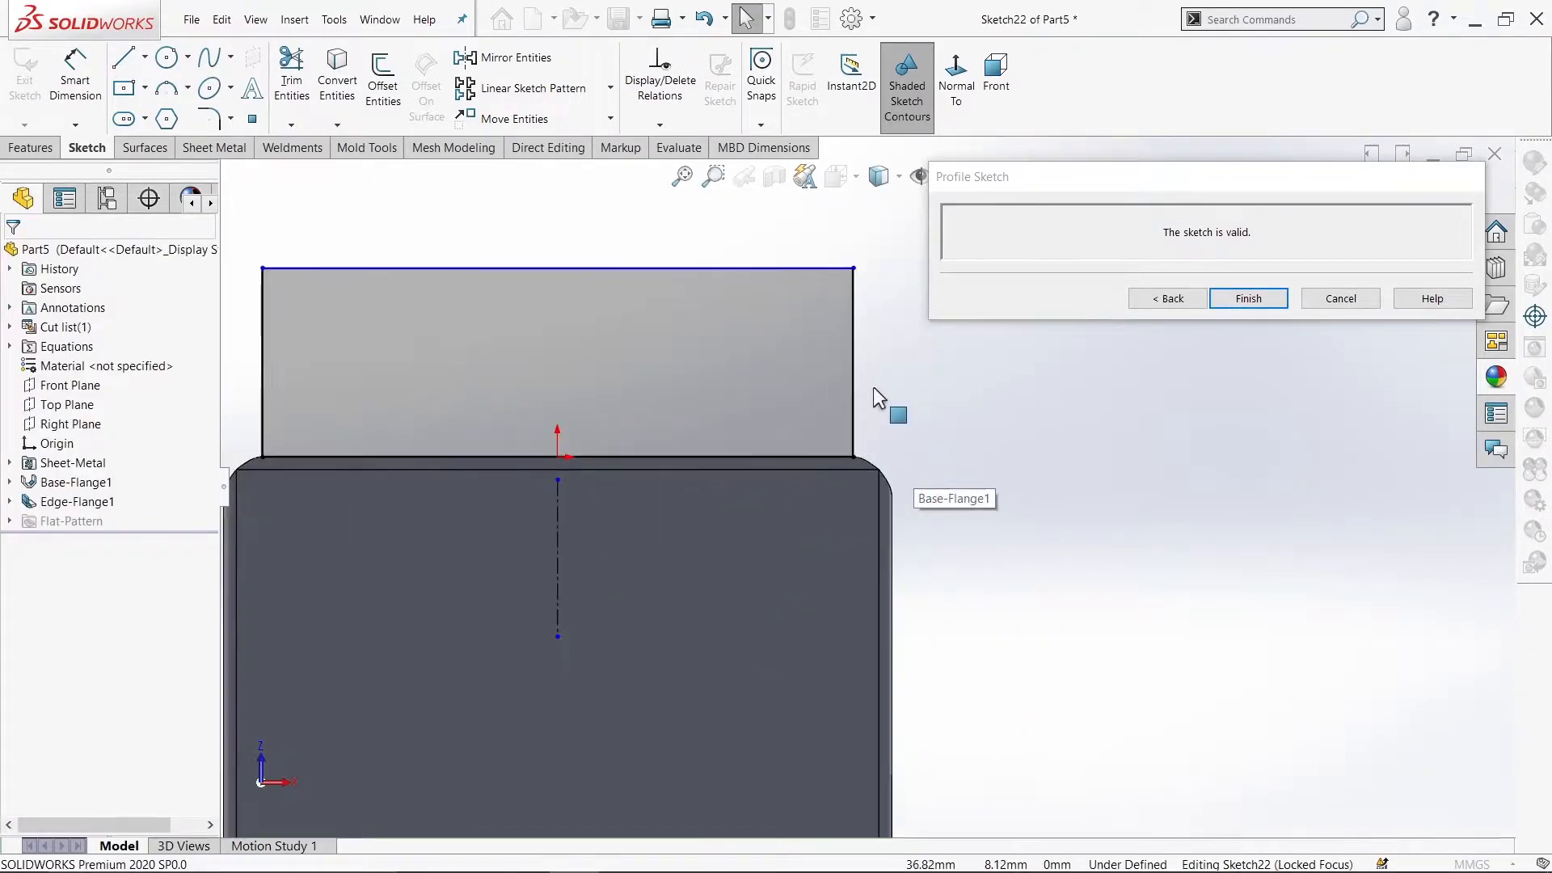
pyautogui.moveTo(852, 388); pyautogui.dragTo(732, 391)
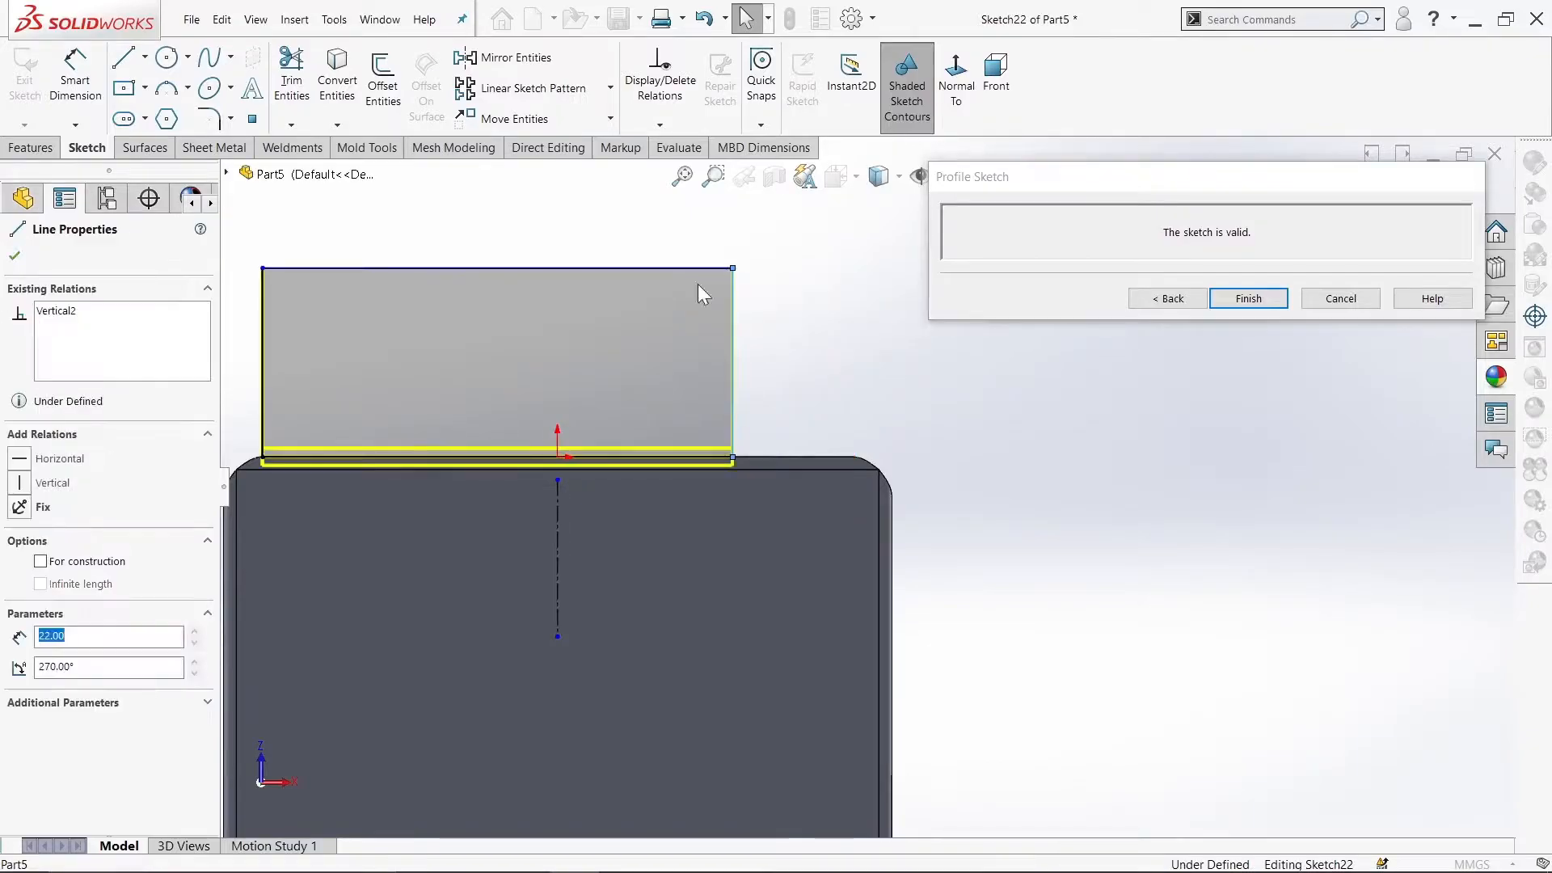
pyautogui.click(575, 233)
pyautogui.moveTo(260, 354); pyautogui.dragTo(472, 363)
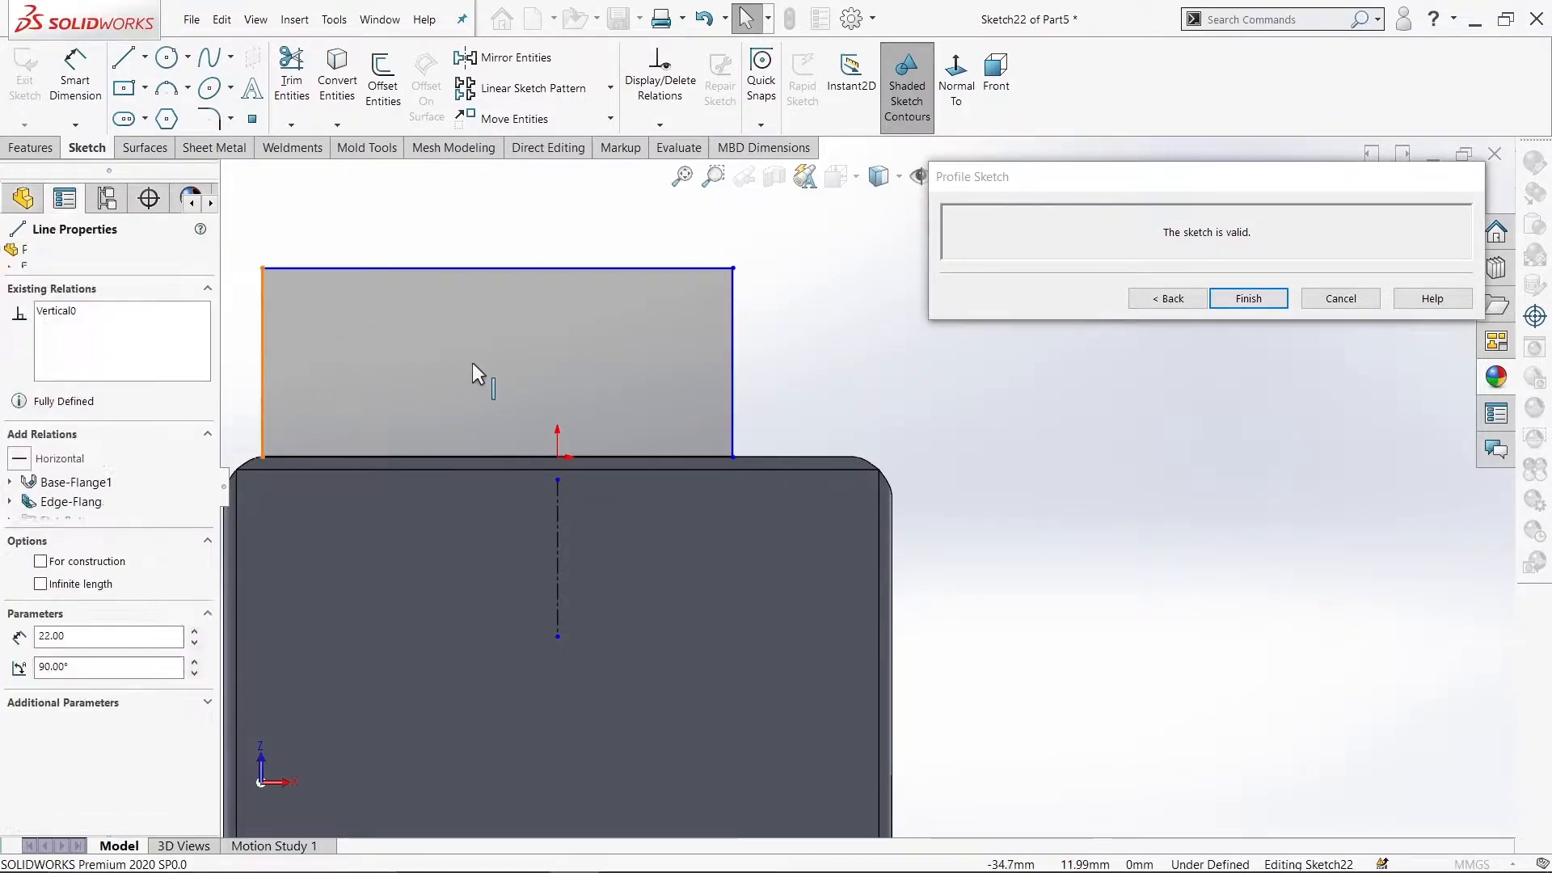
# Step: Dimension the flange profile's left side line 15 mm from the vertical construction line
pyautogui.moveTo(408, 349); pyautogui.dragTo(405, 301, button='right')
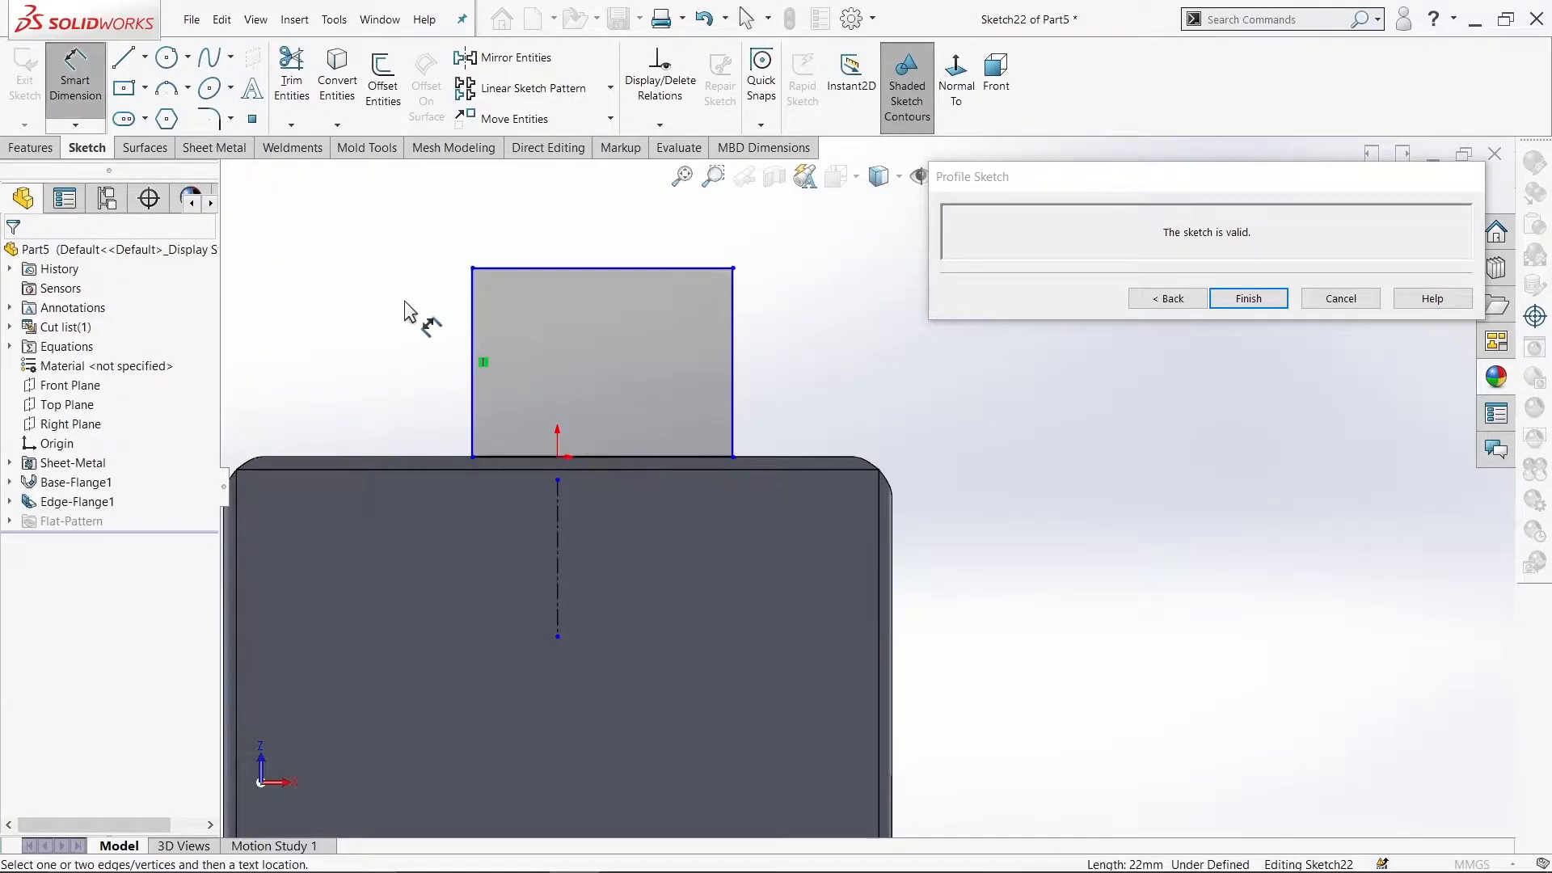
pyautogui.press('Escape')
pyautogui.click(75, 74)
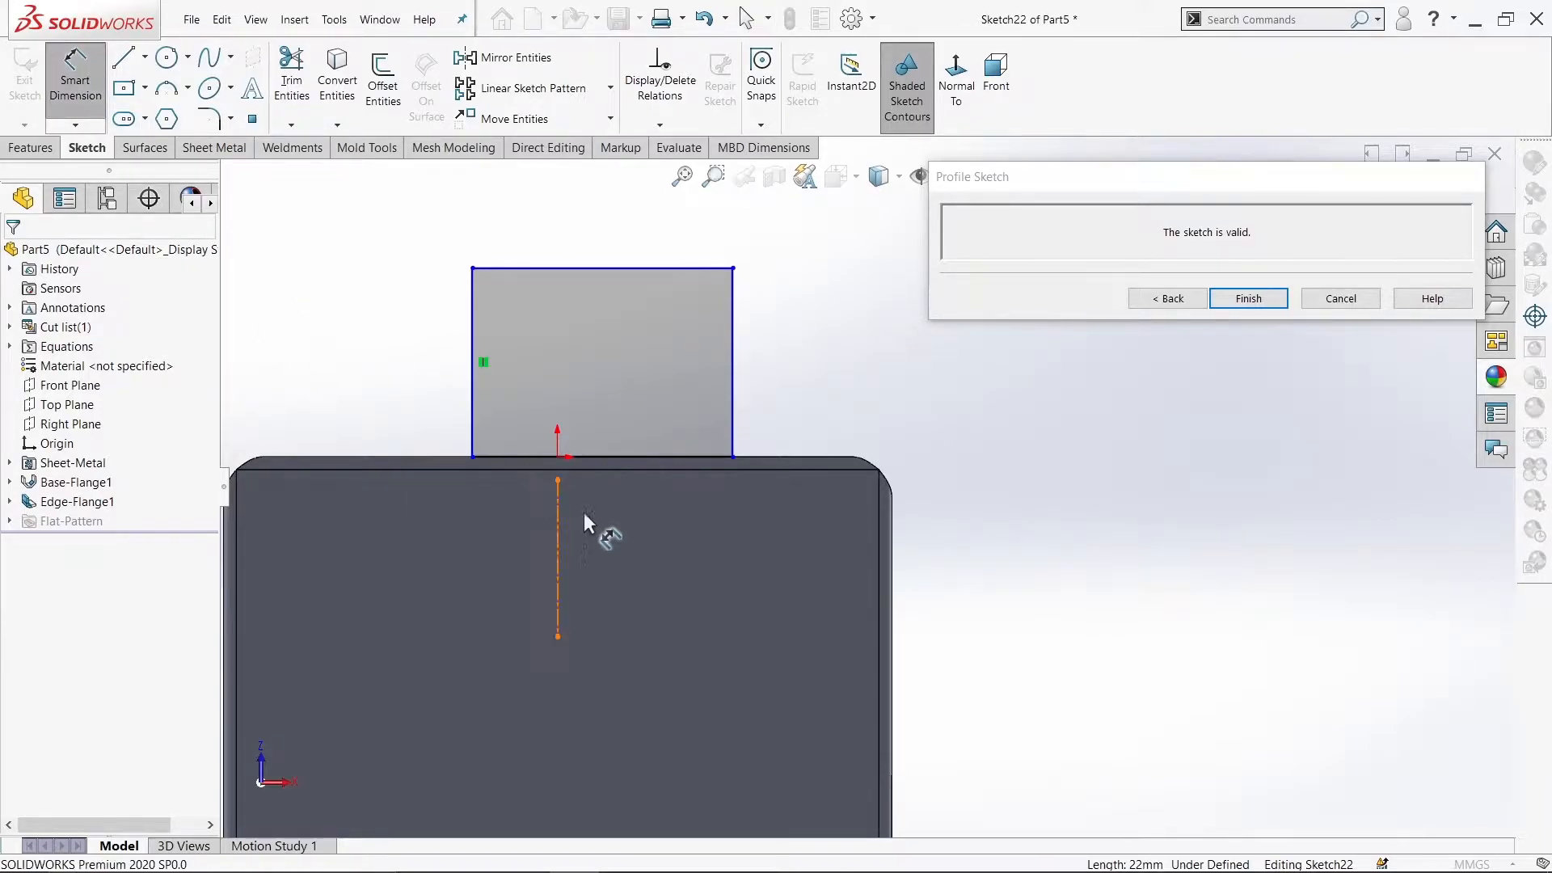
pyautogui.click(557, 505)
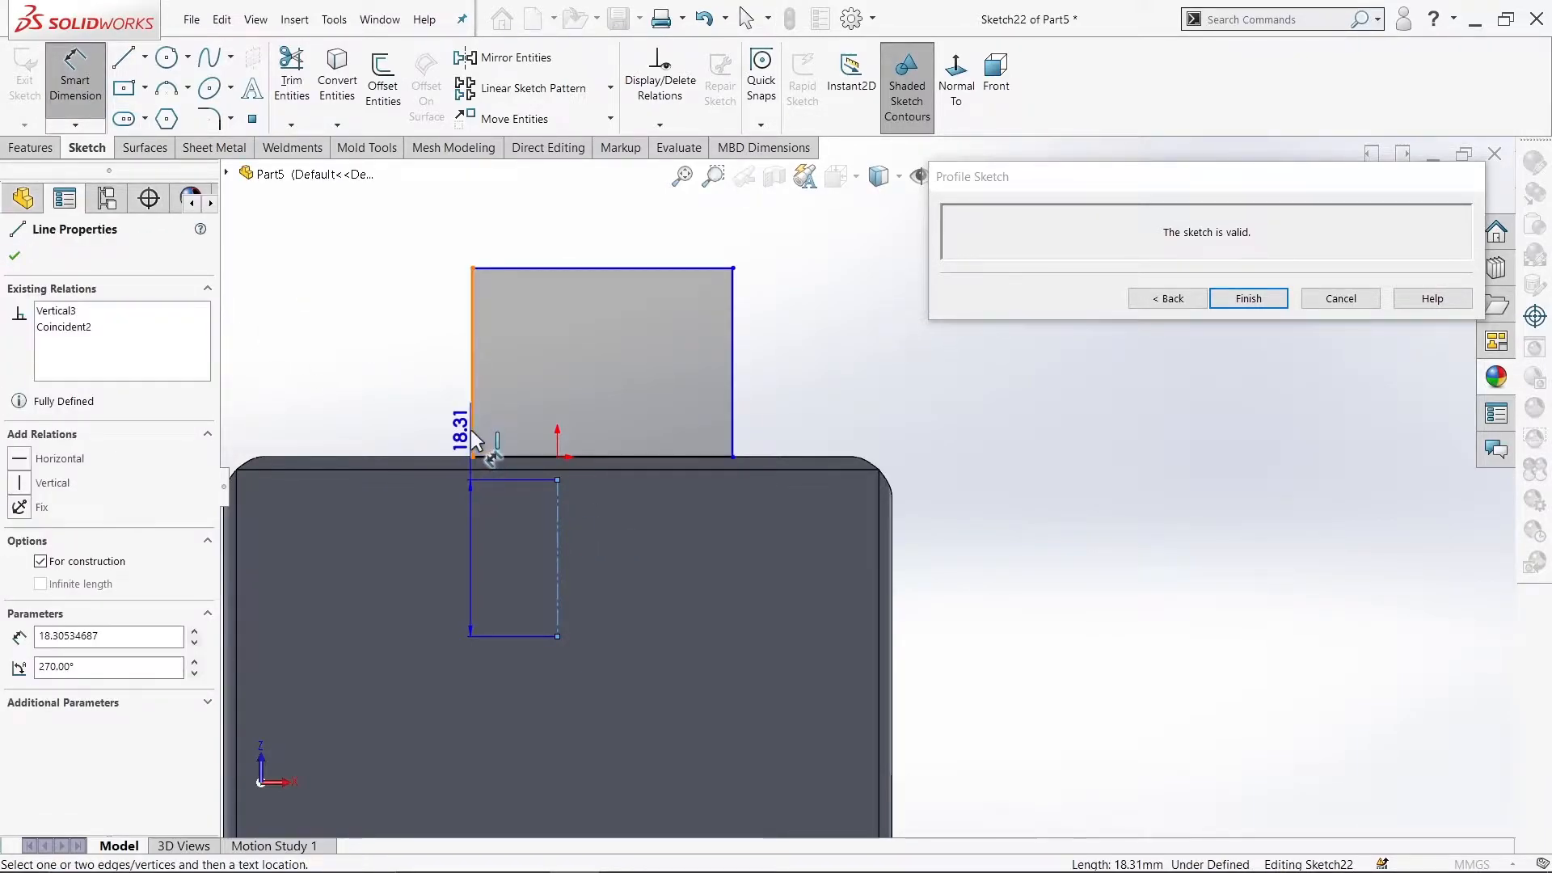
pyautogui.click(508, 400)
pyautogui.click(508, 399)
pyautogui.write('15')
pyautogui.press('Return')
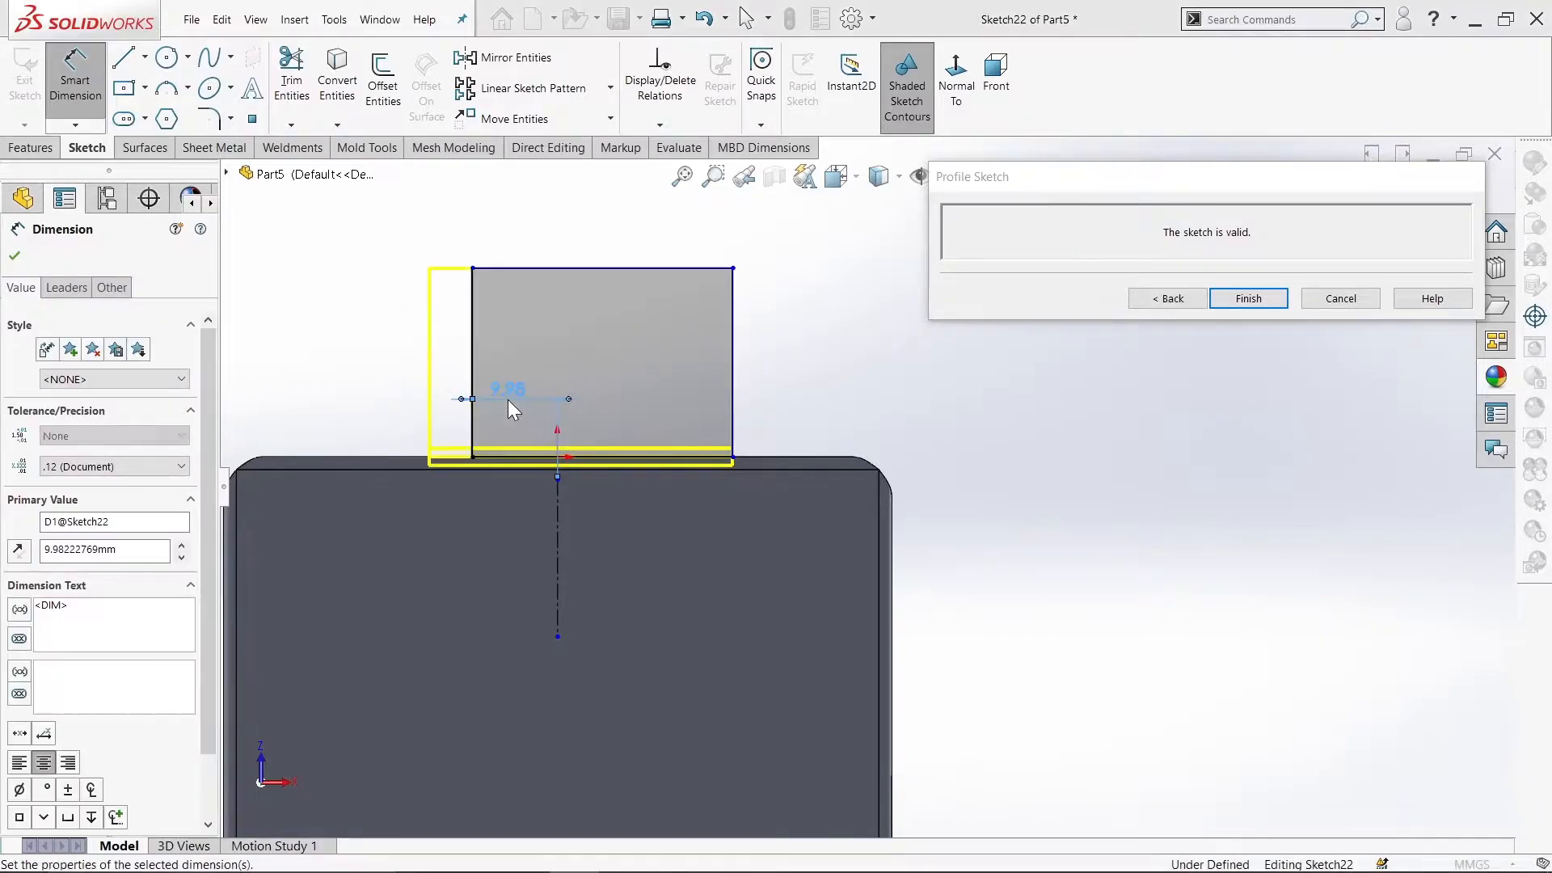
# Step: Dimension the flange profile's right side line 15 mm from the vertical construction line
pyautogui.click(556, 522)
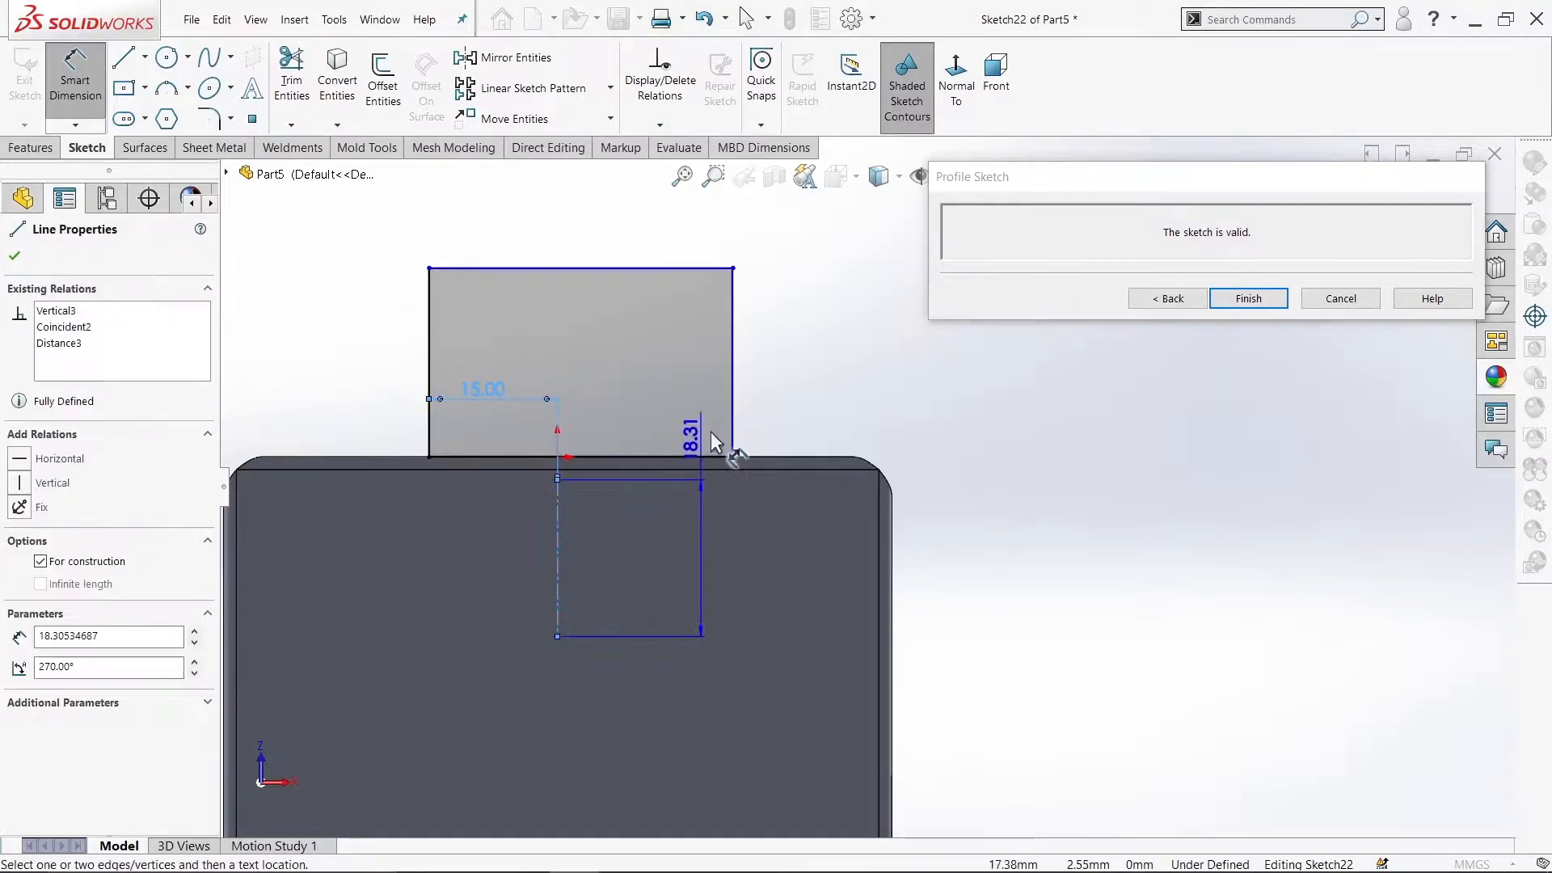
pyautogui.click(732, 431)
pyautogui.click(663, 411)
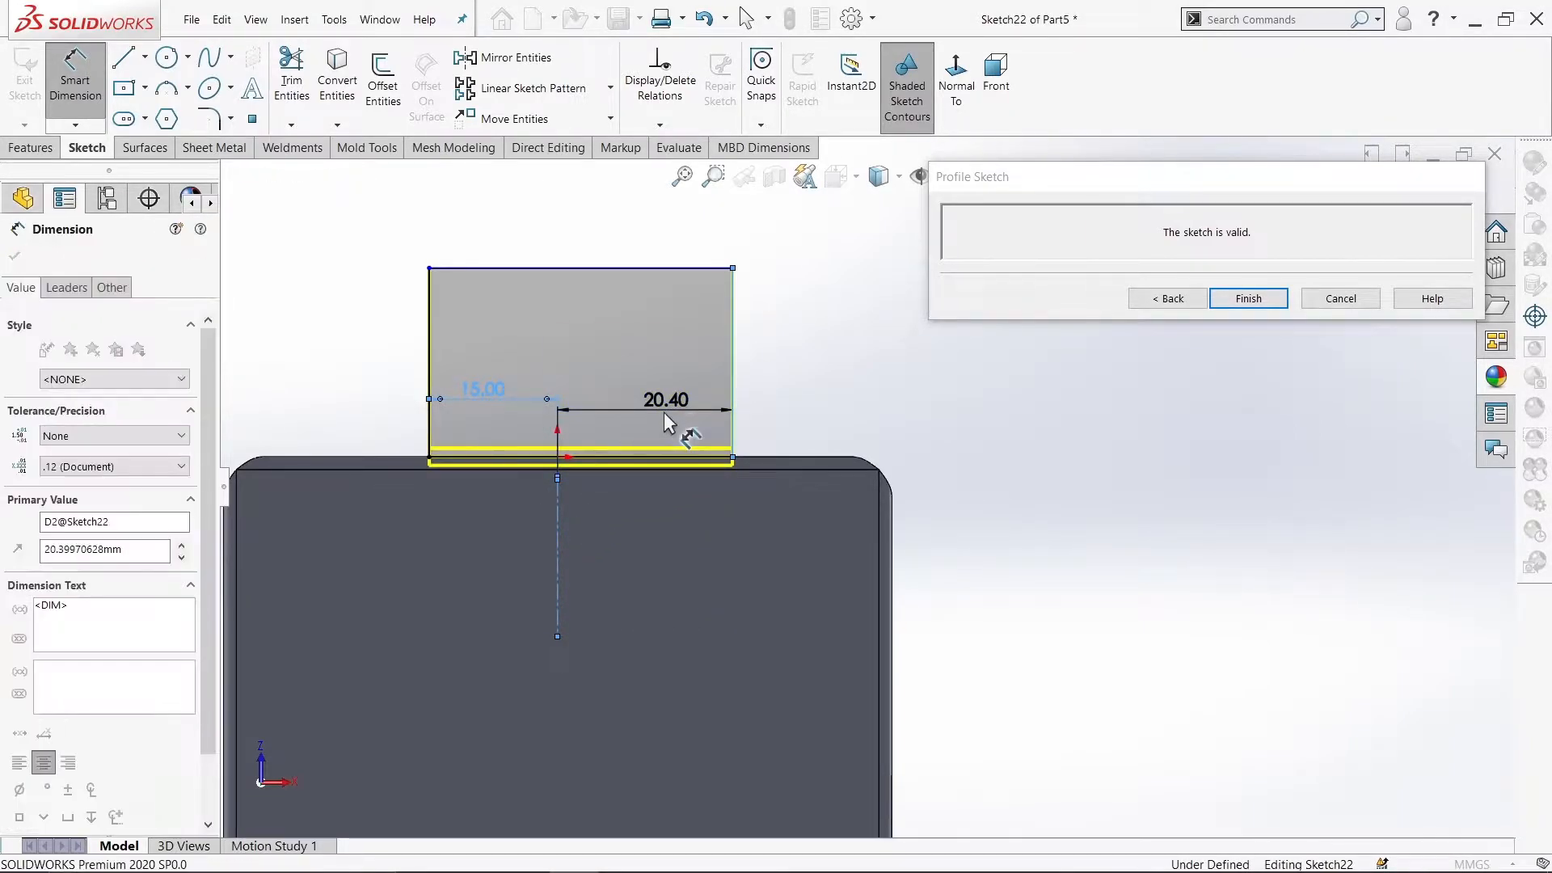
pyautogui.write('15')
pyautogui.press('Return')
pyautogui.click(622, 268)
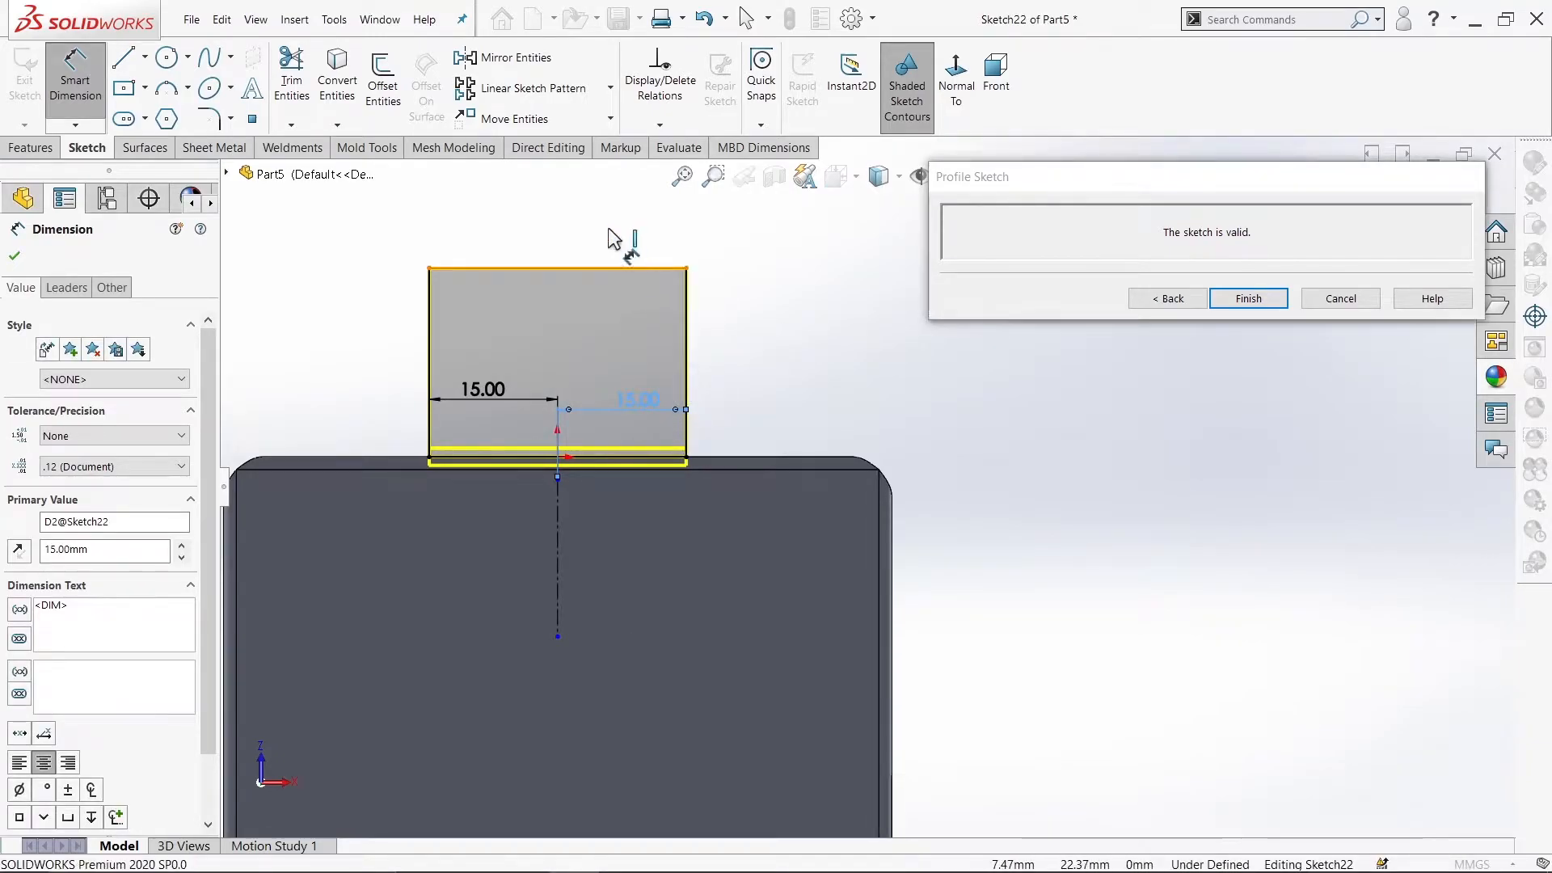
pyautogui.click(612, 234)
pyautogui.click(912, 499)
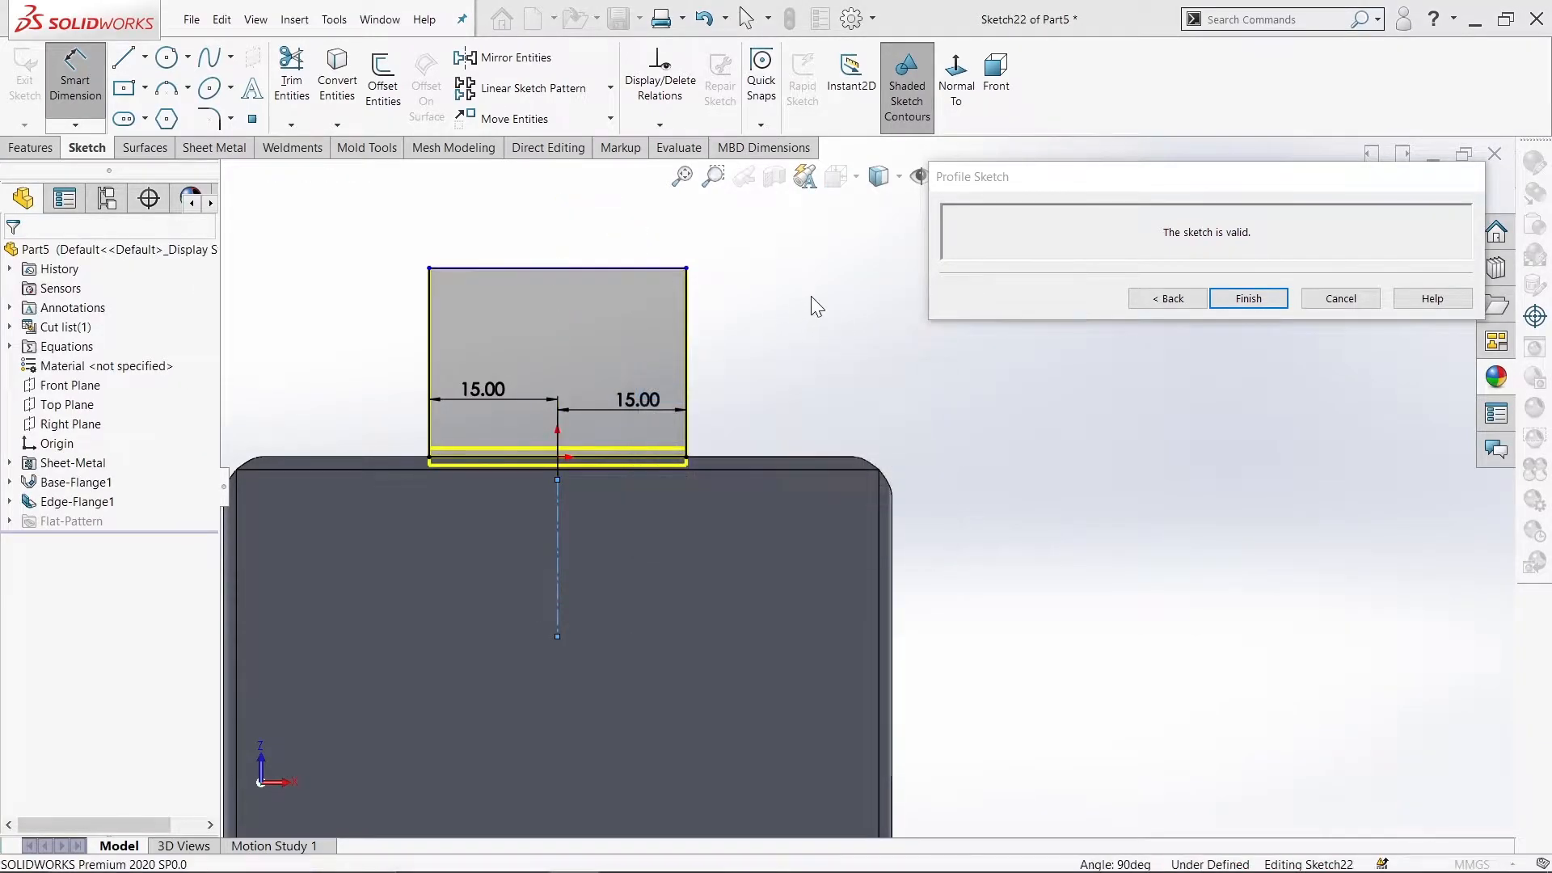
pyautogui.rightClick(679, 250)
pyautogui.click(752, 293)
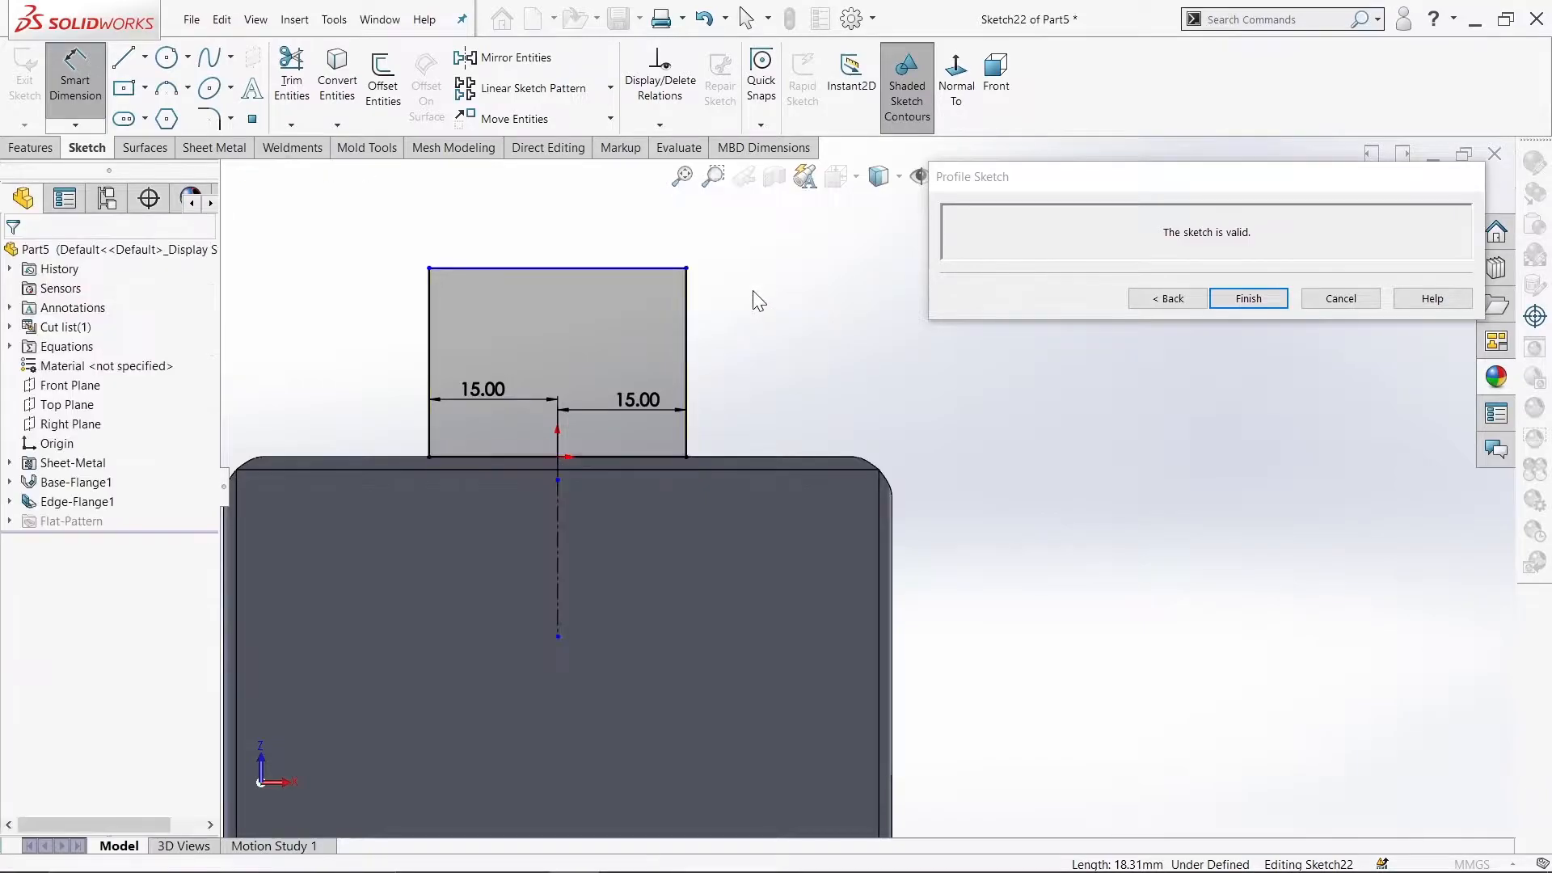
pyautogui.click(72, 89)
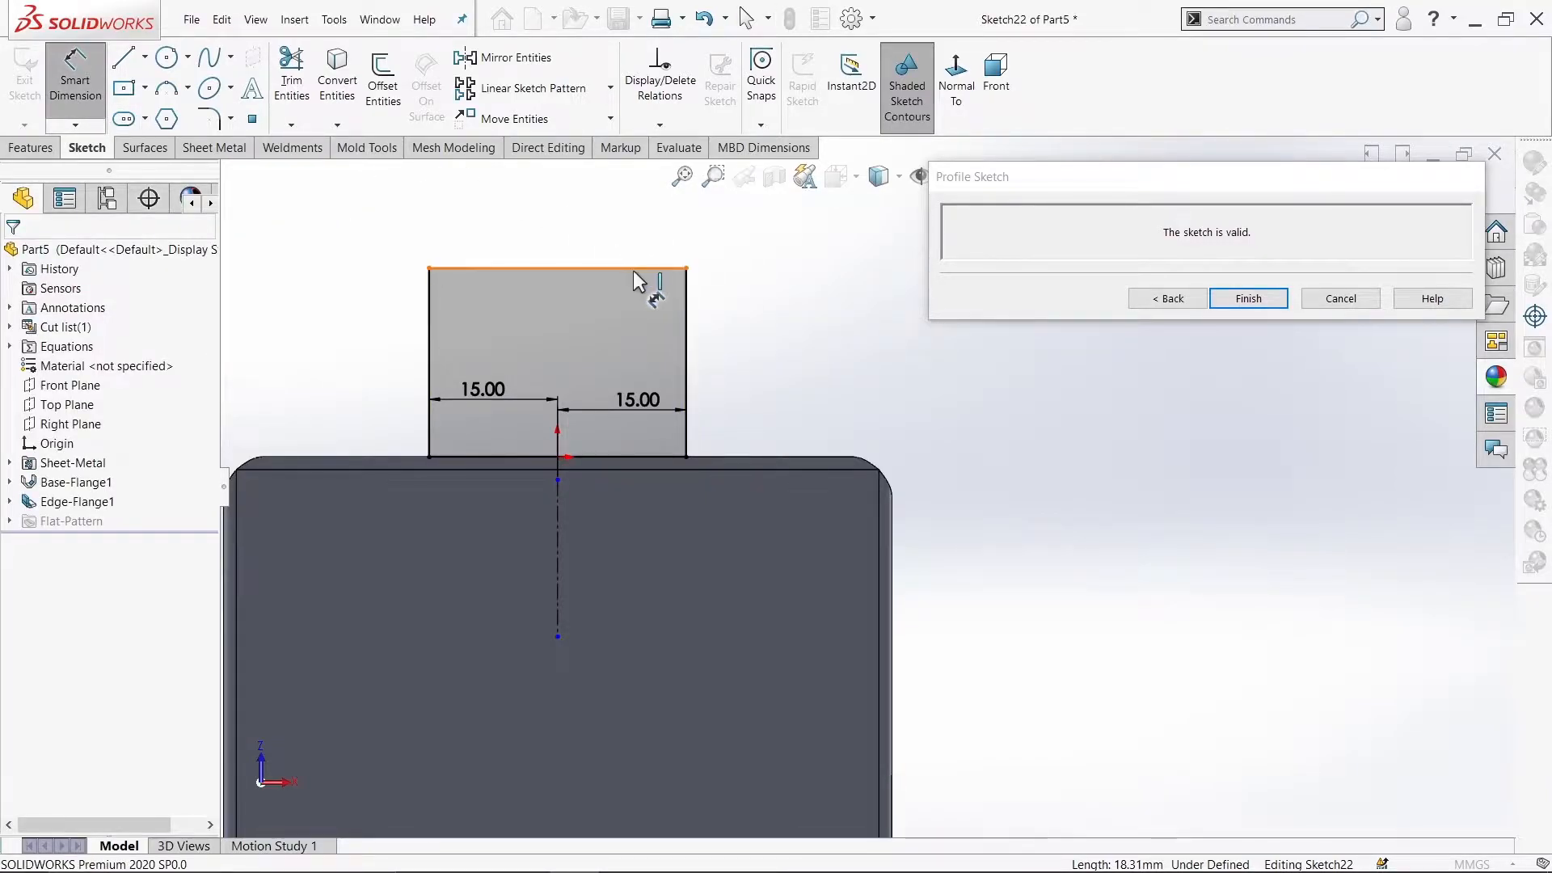
pyautogui.click(634, 268)
pyautogui.click(646, 228)
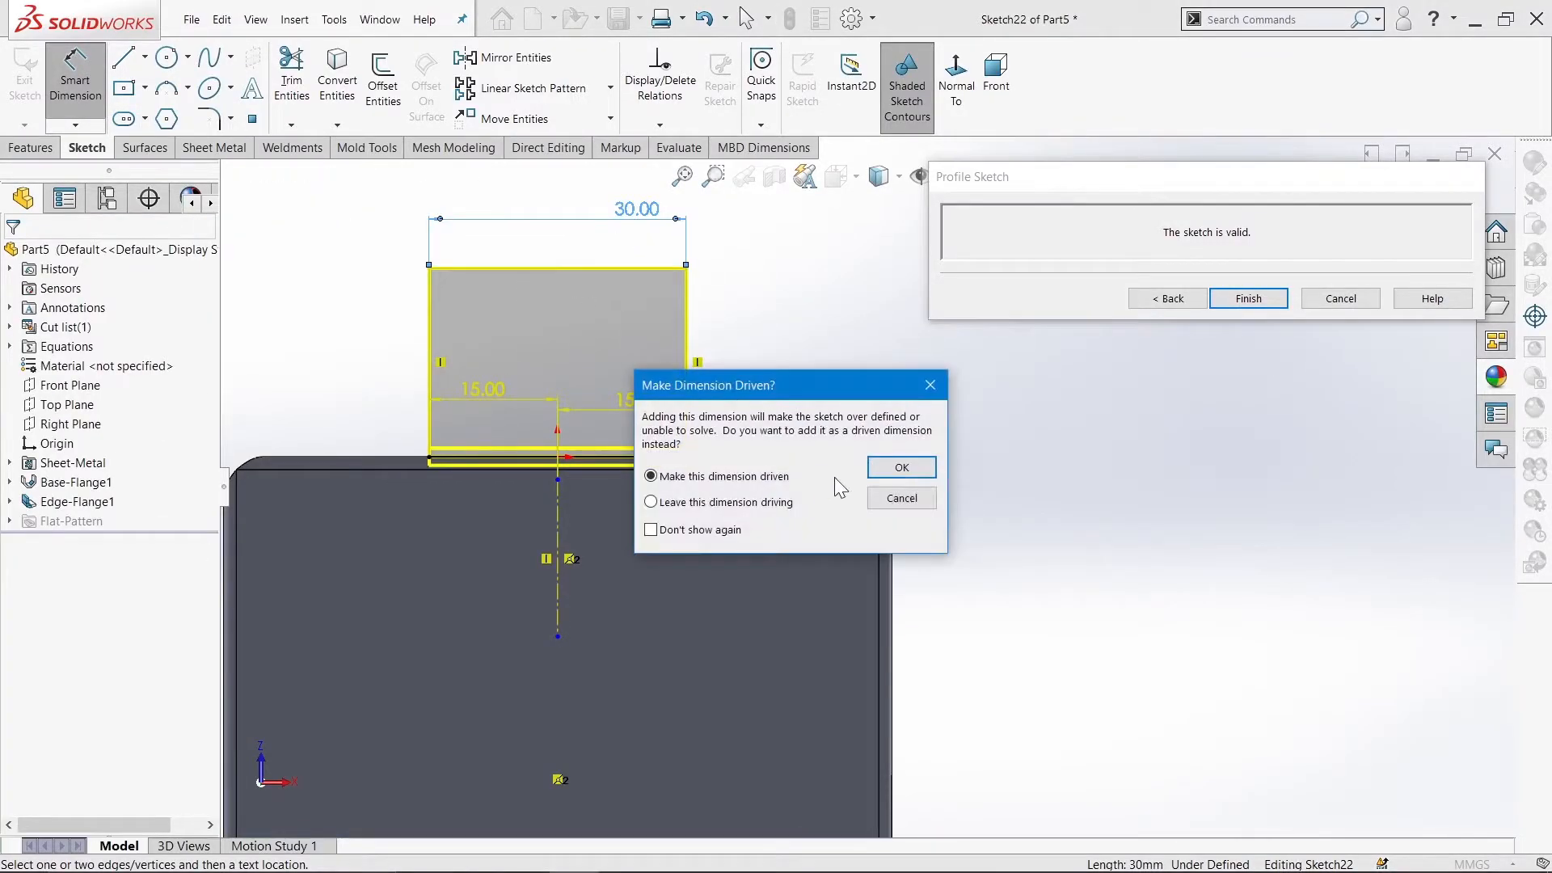
pyautogui.click(883, 502)
# Step: Dimension the flange profile's height to 30 mm and finish the profile to create the outward tab
pyautogui.click(686, 355)
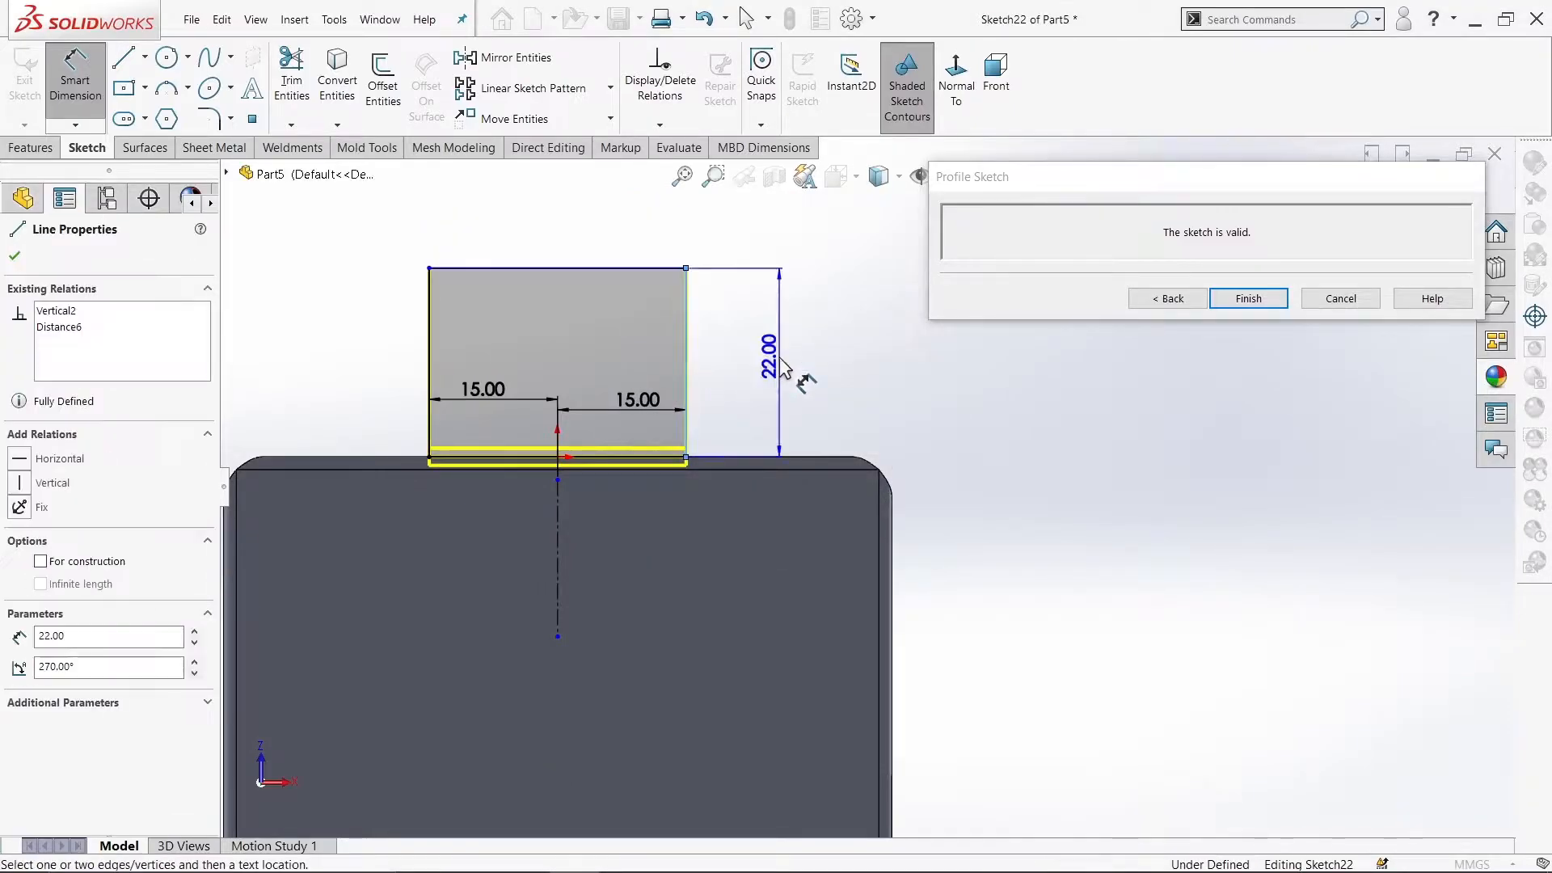
pyautogui.click(780, 368)
pyautogui.write('30')
pyautogui.press('Return')
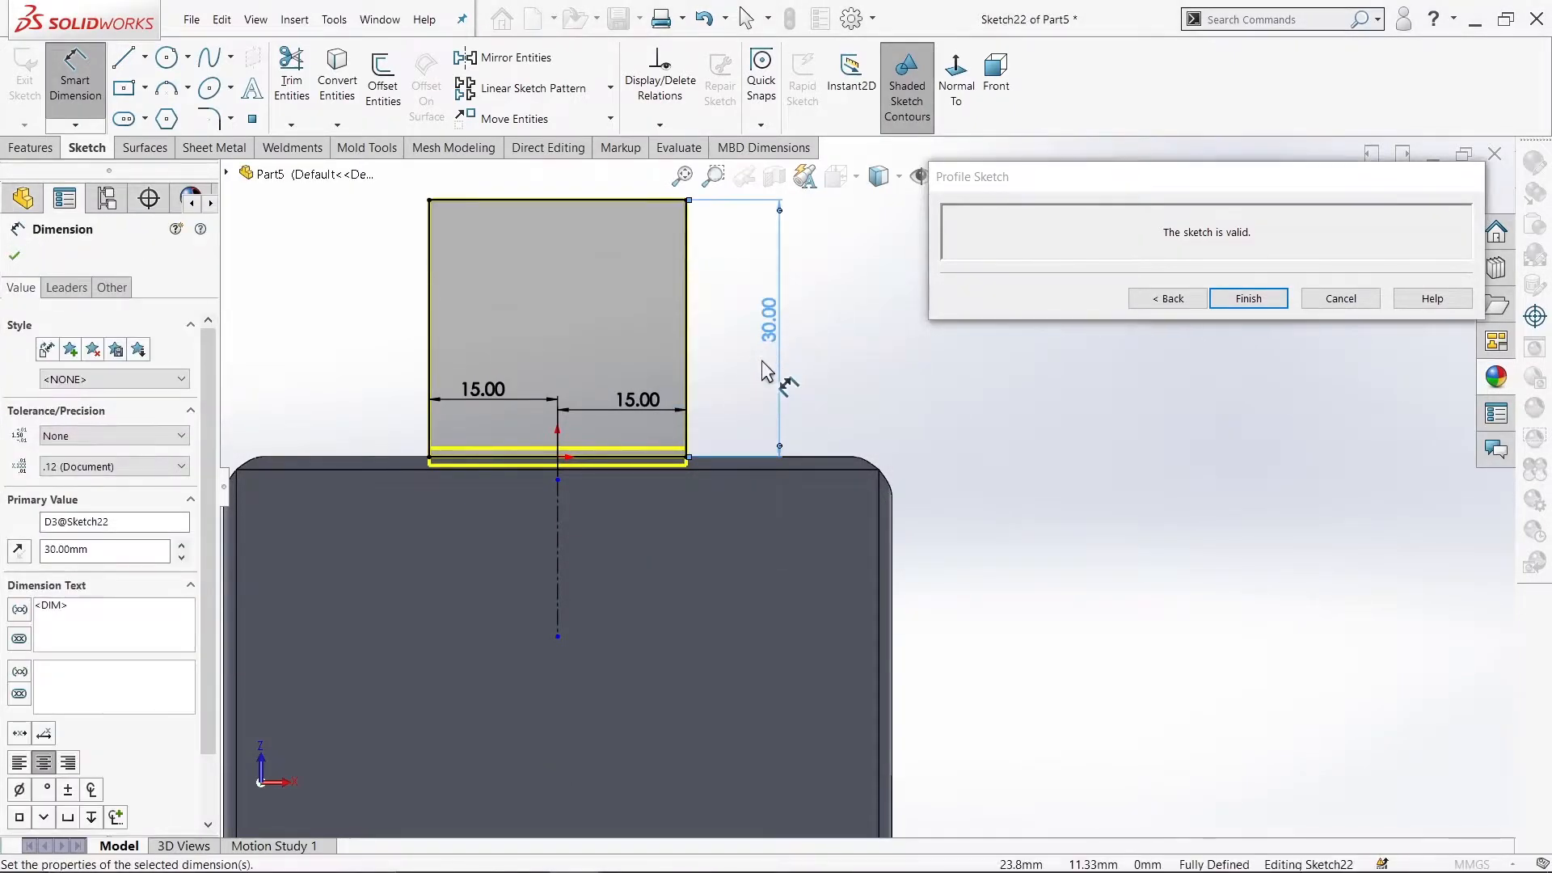
pyautogui.scroll(2, 829, 367)
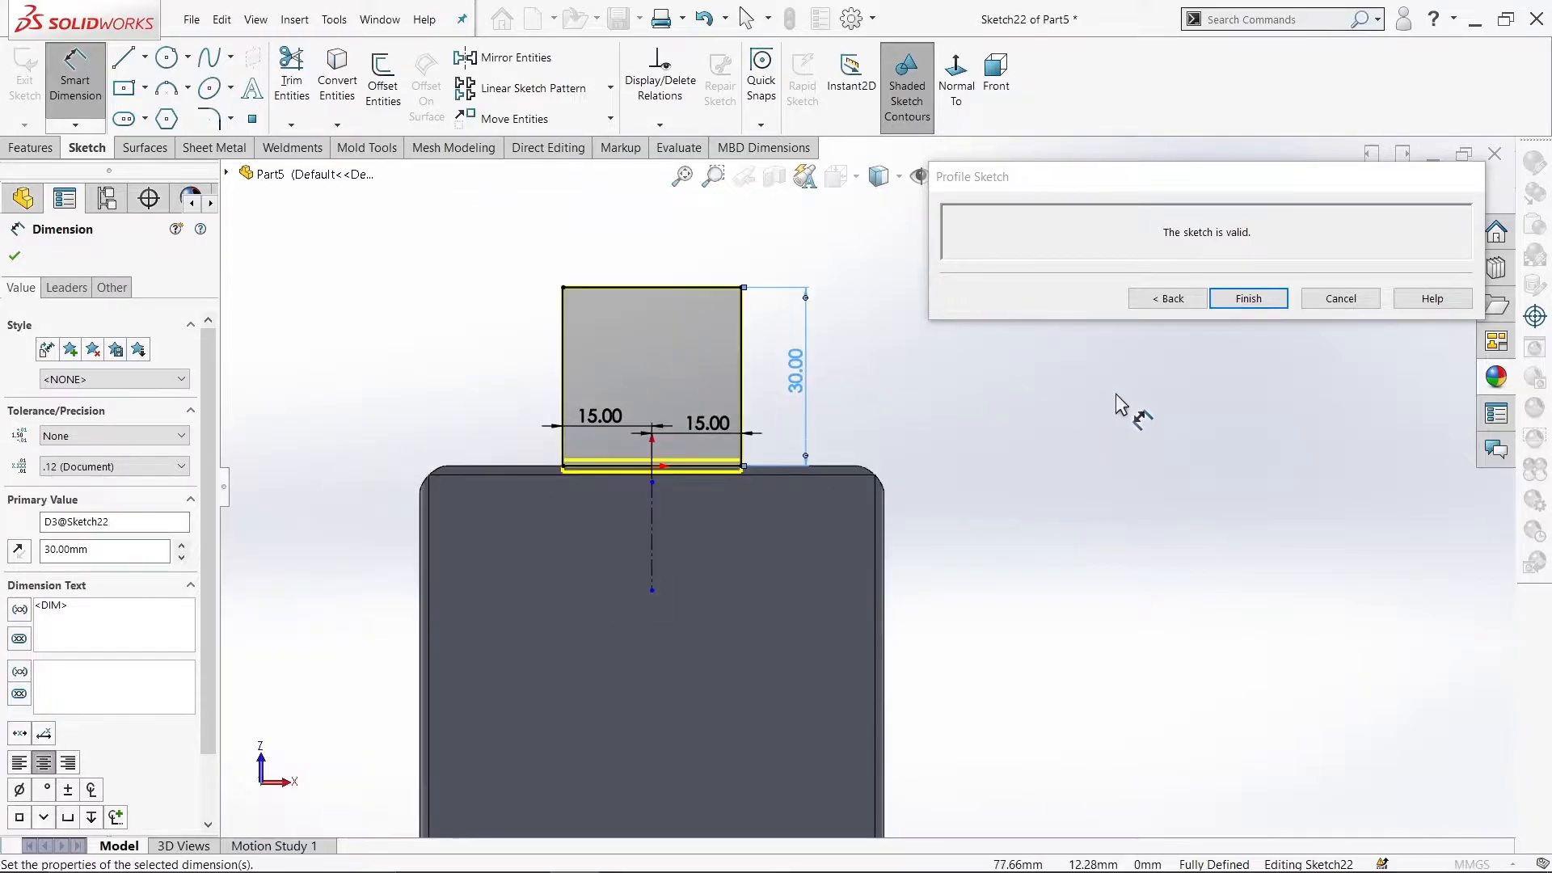
pyautogui.click(1249, 299)
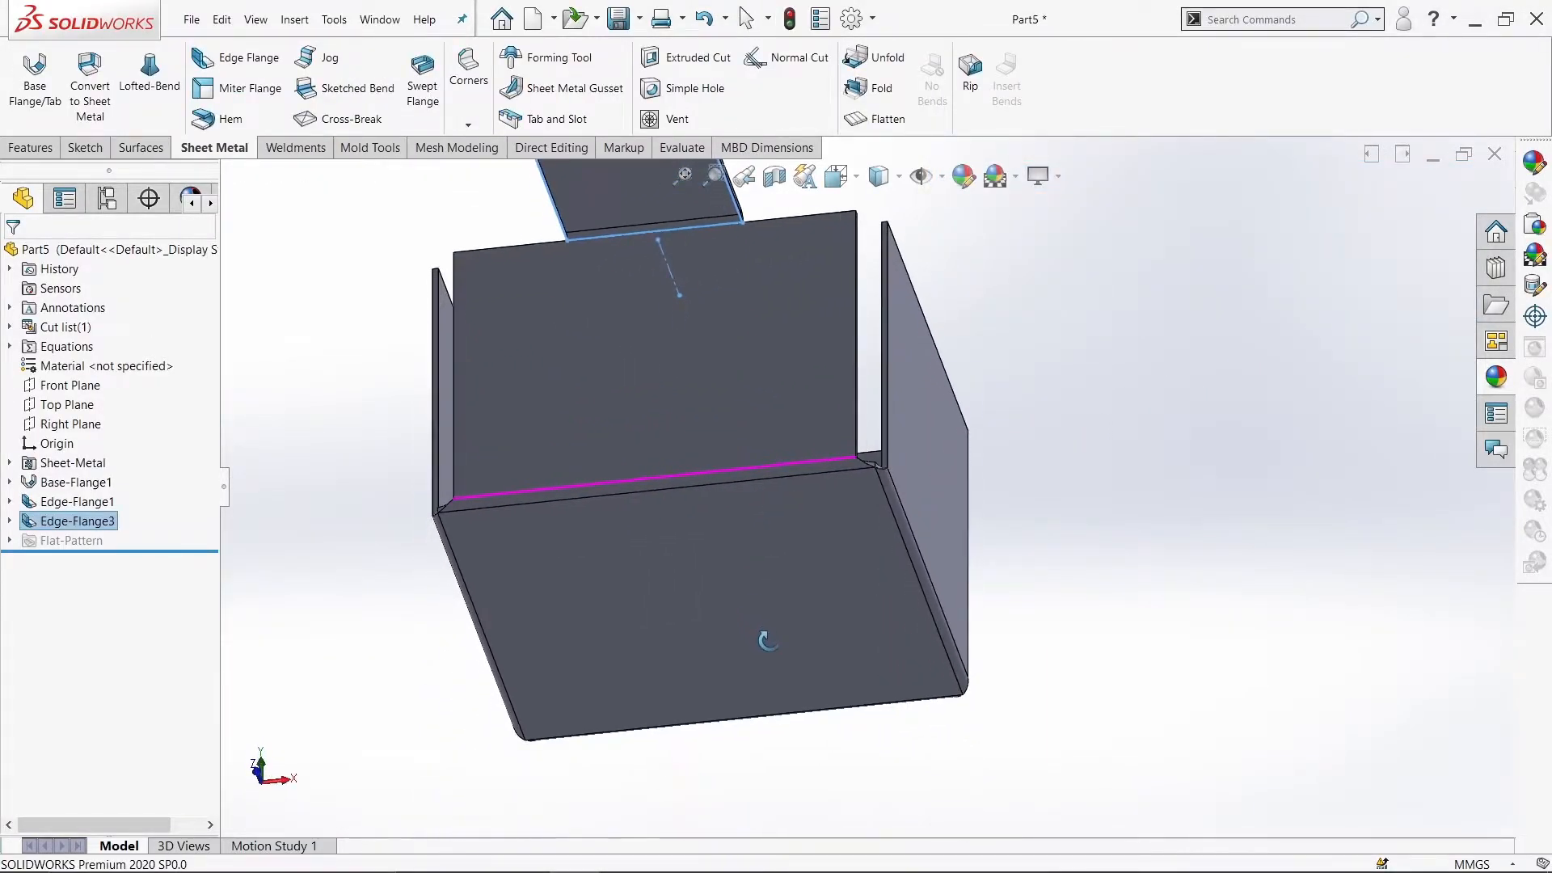
# Step: Break the two outer corners of the outward tab with a 2.5 mm chamfer using Break Corner
pyautogui.moveTo(856, 497); pyautogui.dragTo(964, 668, button='middle')
pyautogui.moveTo(1040, 439); pyautogui.dragTo(1087, 516, button='middle')
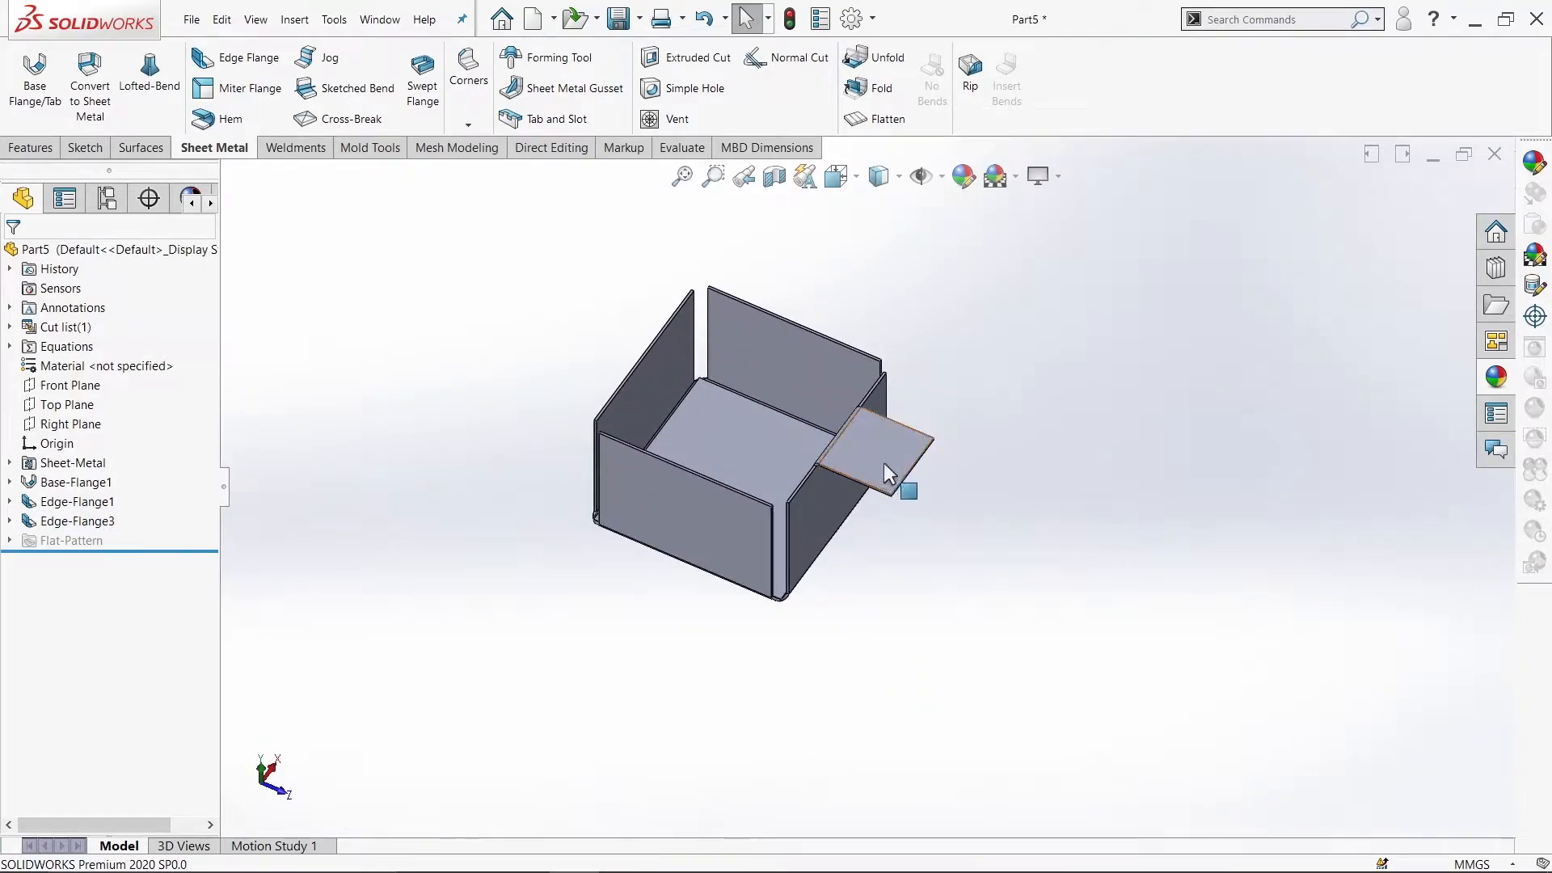
pyautogui.click(468, 125)
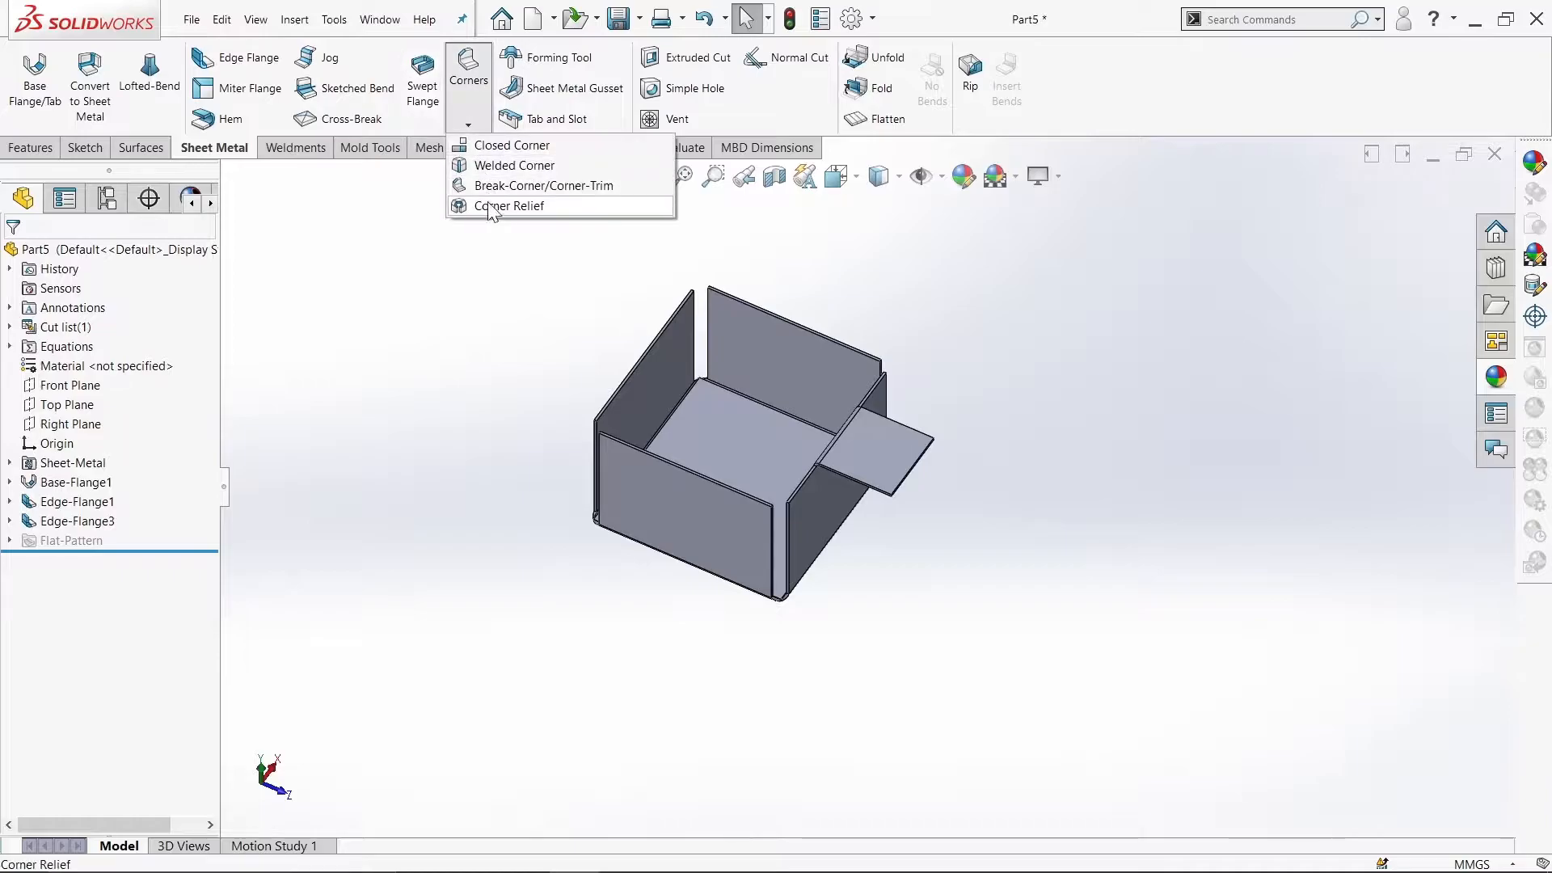
pyautogui.click(492, 191)
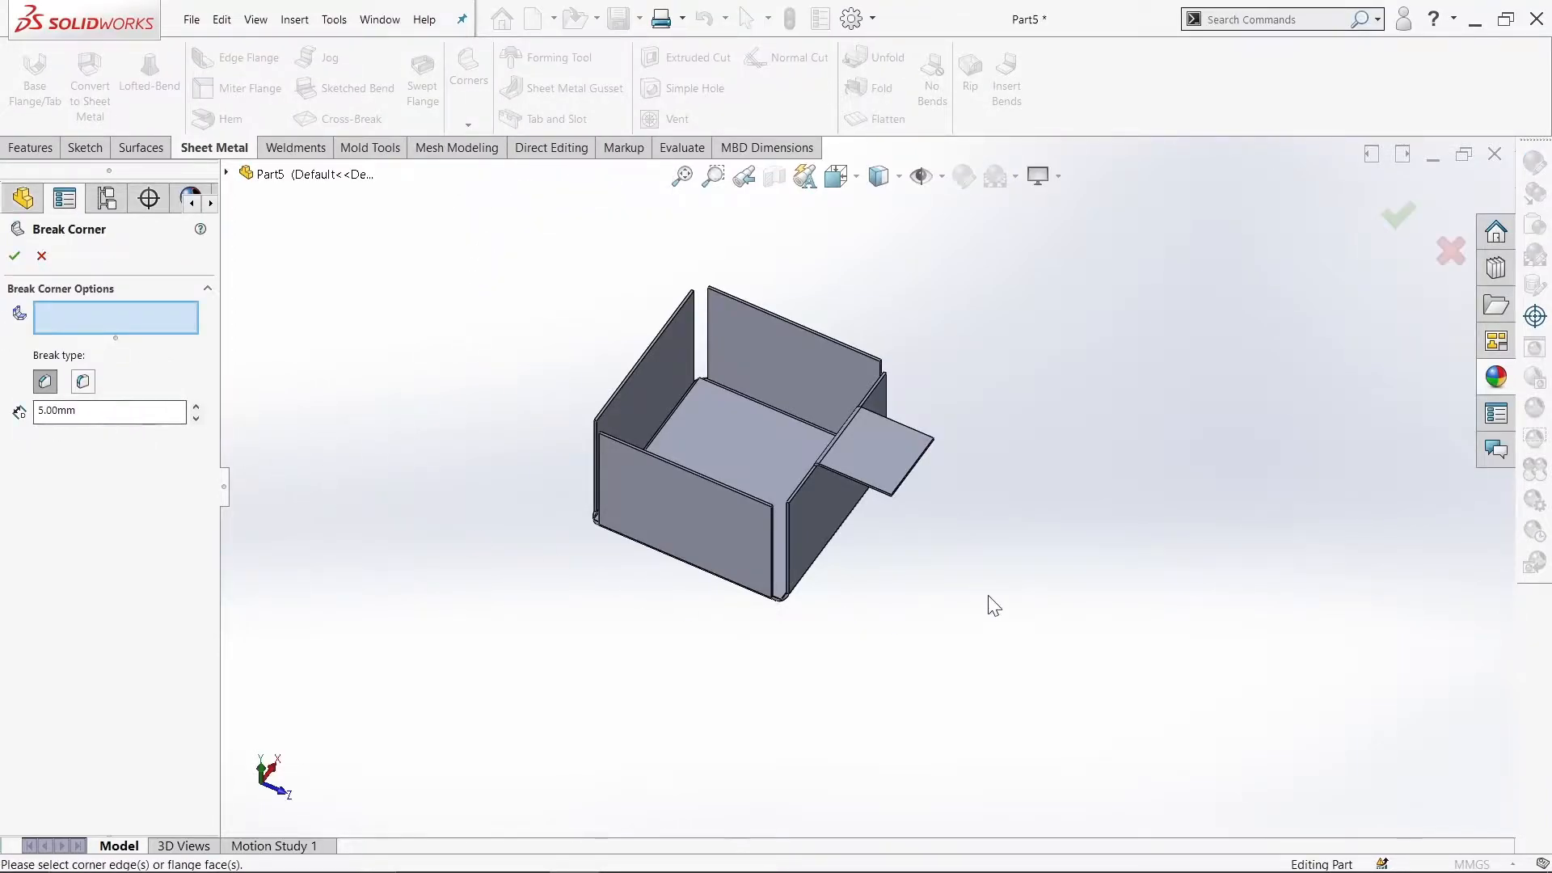
pyautogui.scroll(-4, 988, 612)
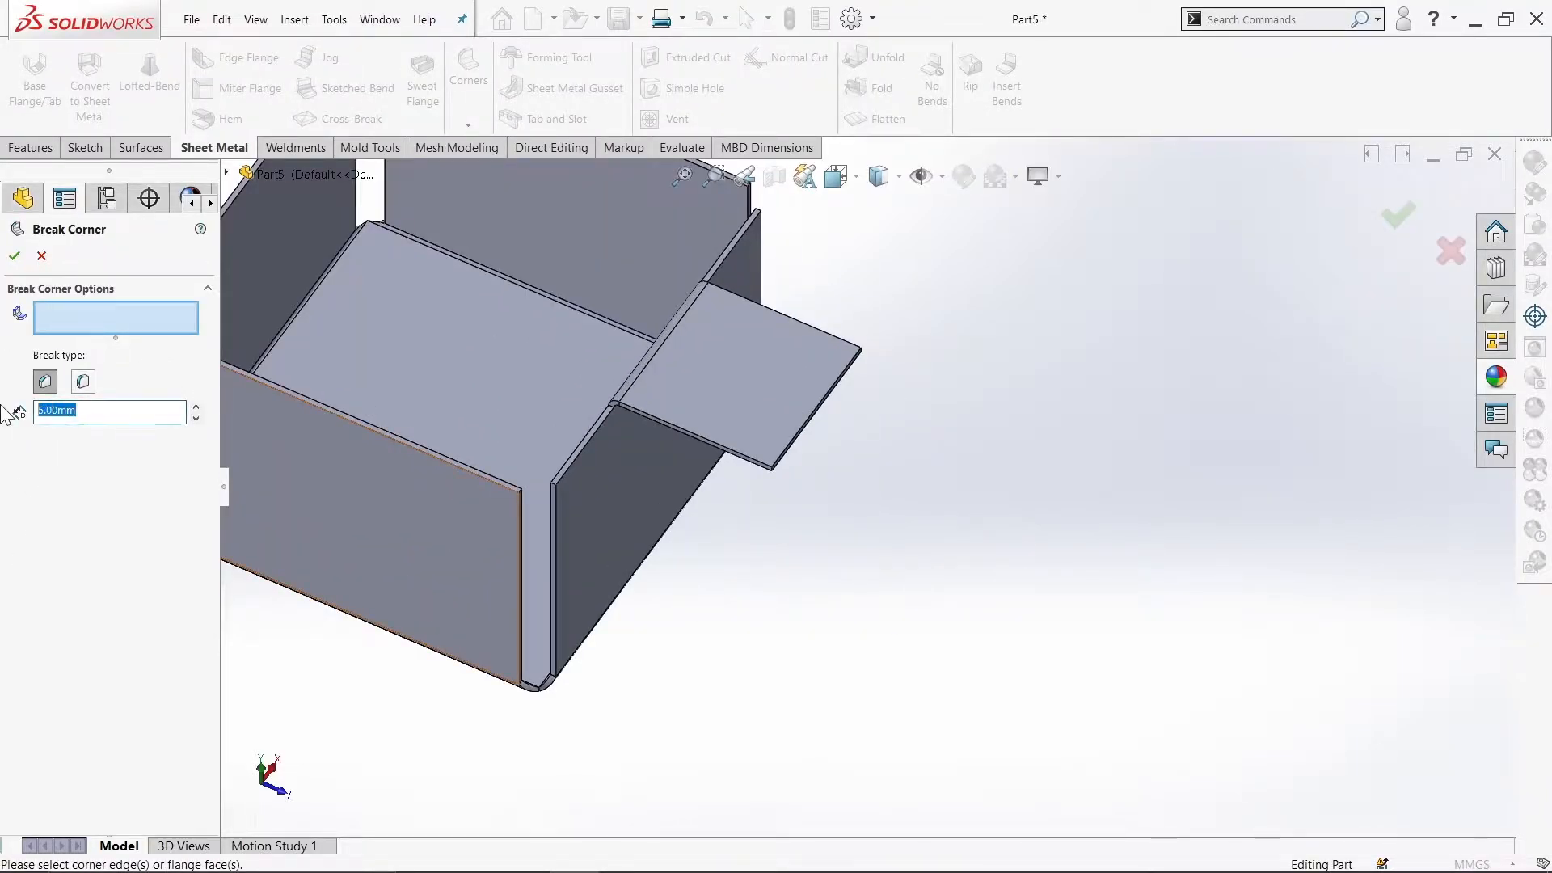
pyautogui.write('2.5')
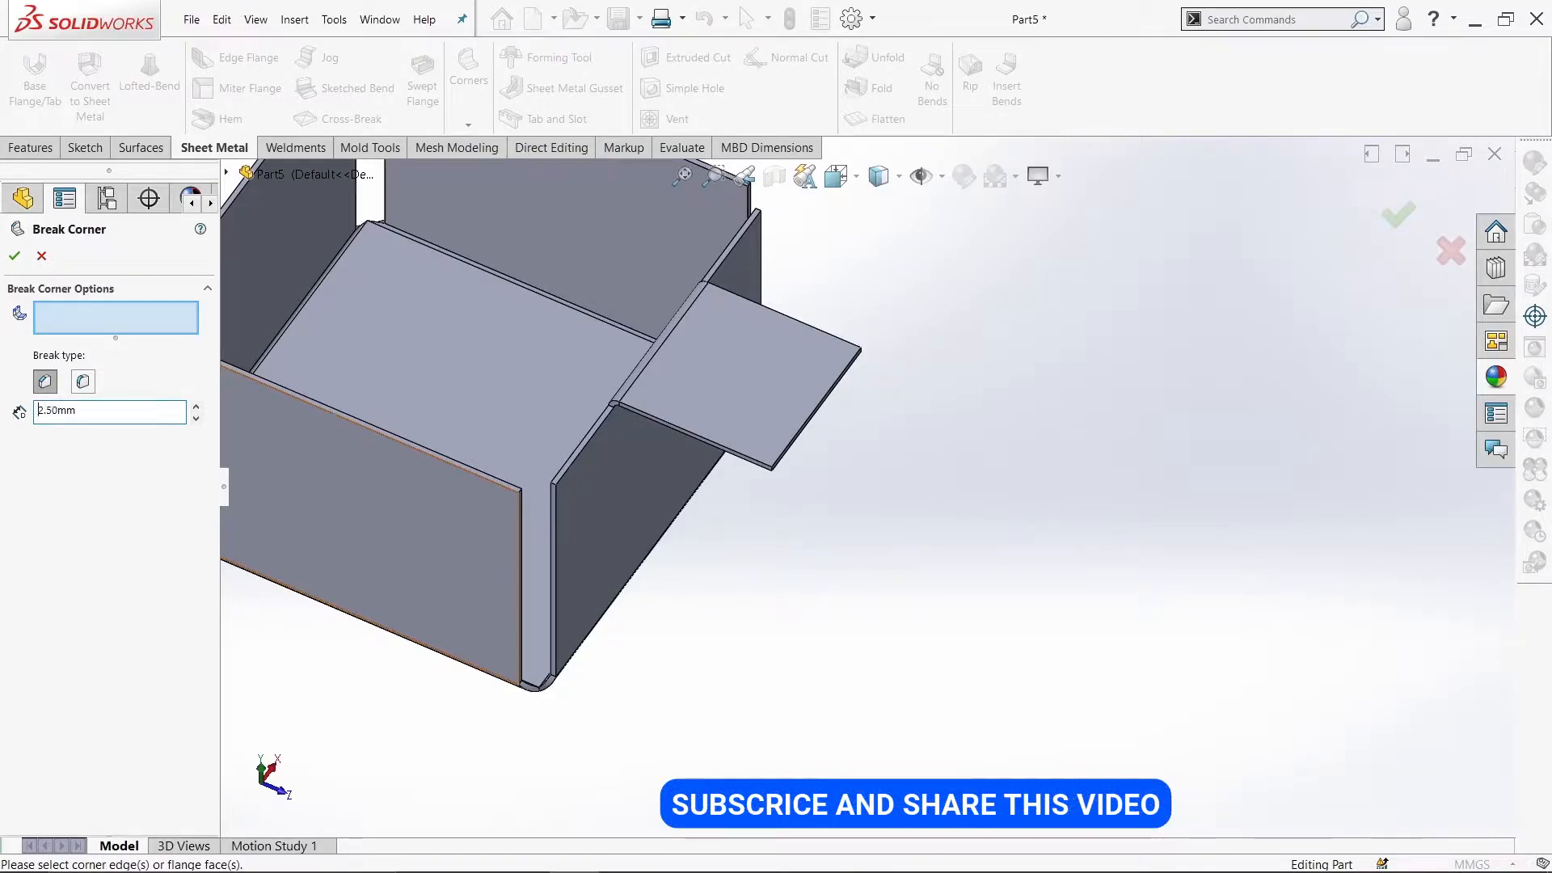
pyautogui.moveTo(1043, 648); pyautogui.dragTo(984, 520, button='middle')
pyautogui.scroll(-6, 702, 447)
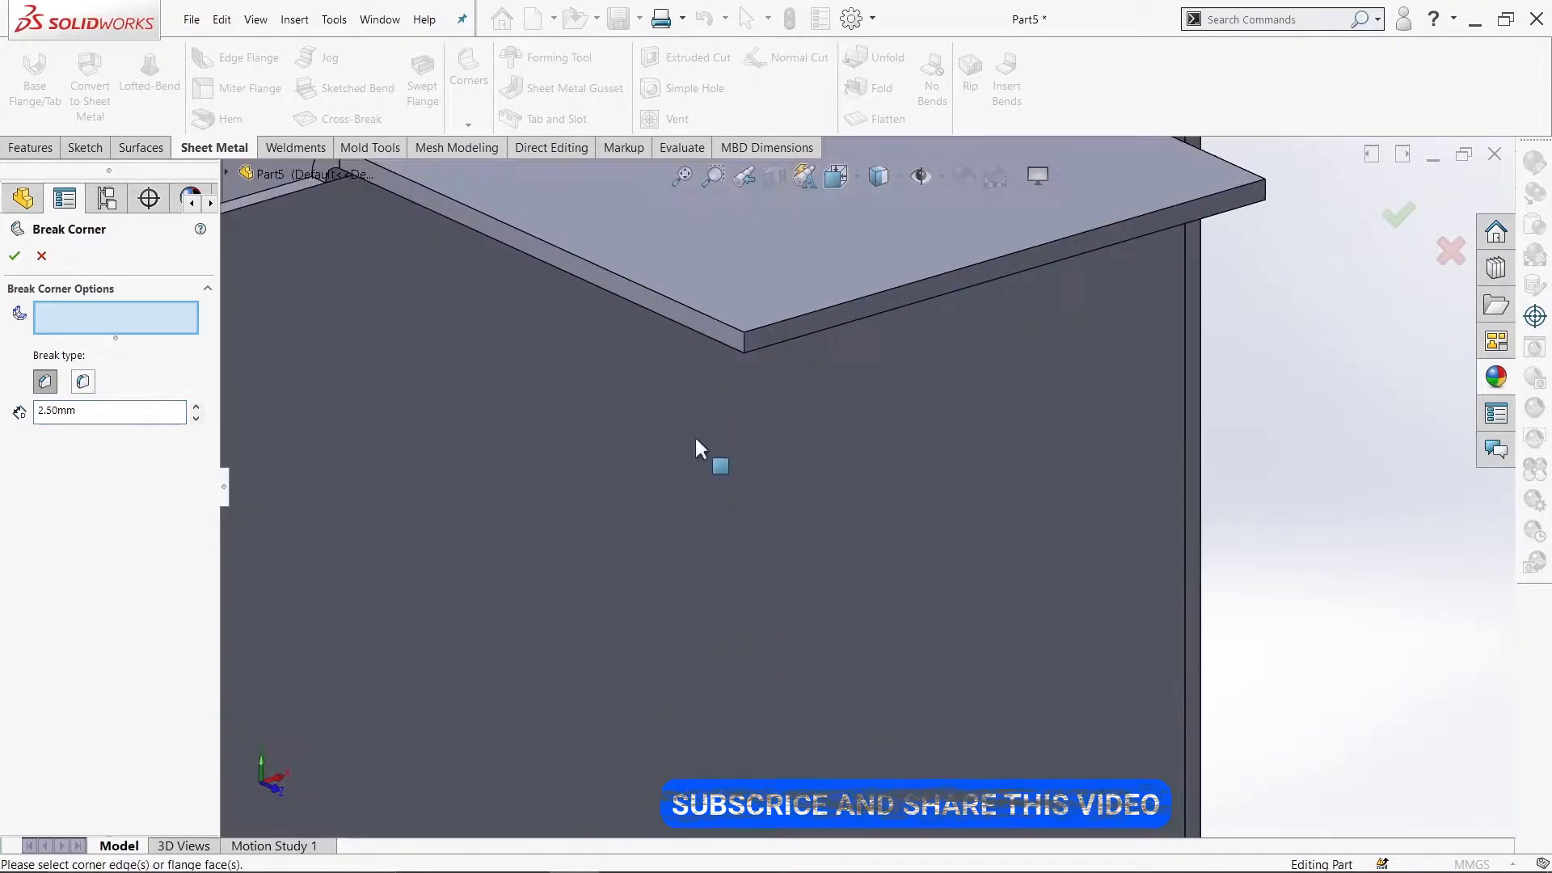
pyautogui.click(740, 344)
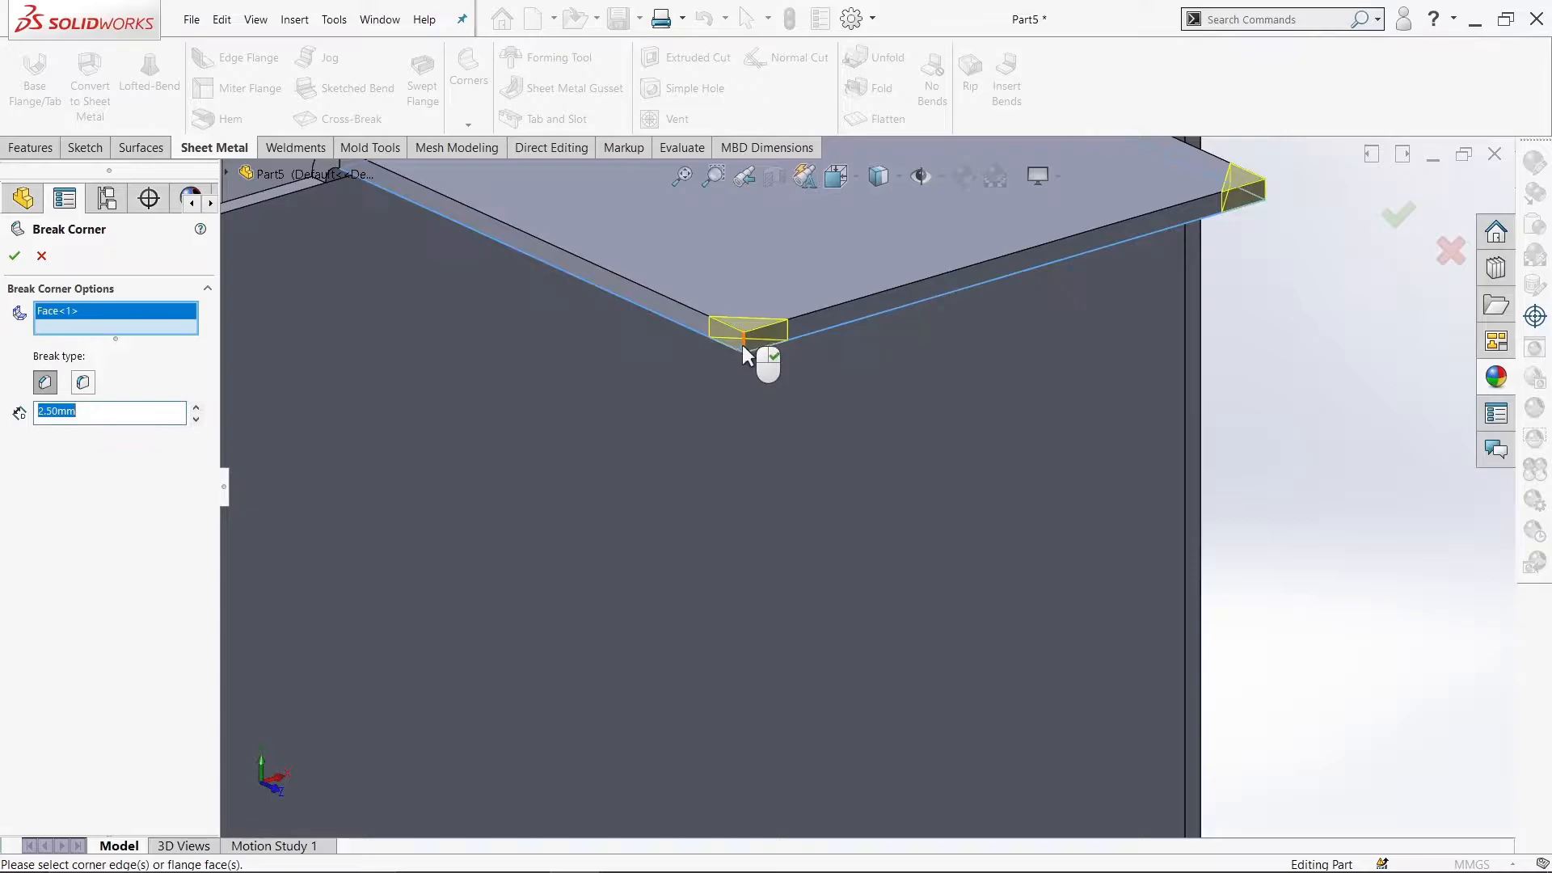
pyautogui.scroll(6, 803, 396)
pyautogui.moveTo(809, 420); pyautogui.dragTo(339, 523, button='middle')
pyautogui.click(13, 258)
# Step: Start an extruded cut sketch on the outward tab's top face and view the face straight on
pyautogui.moveTo(357, 267); pyautogui.dragTo(443, 432, button='middle')
pyautogui.click(768, 498)
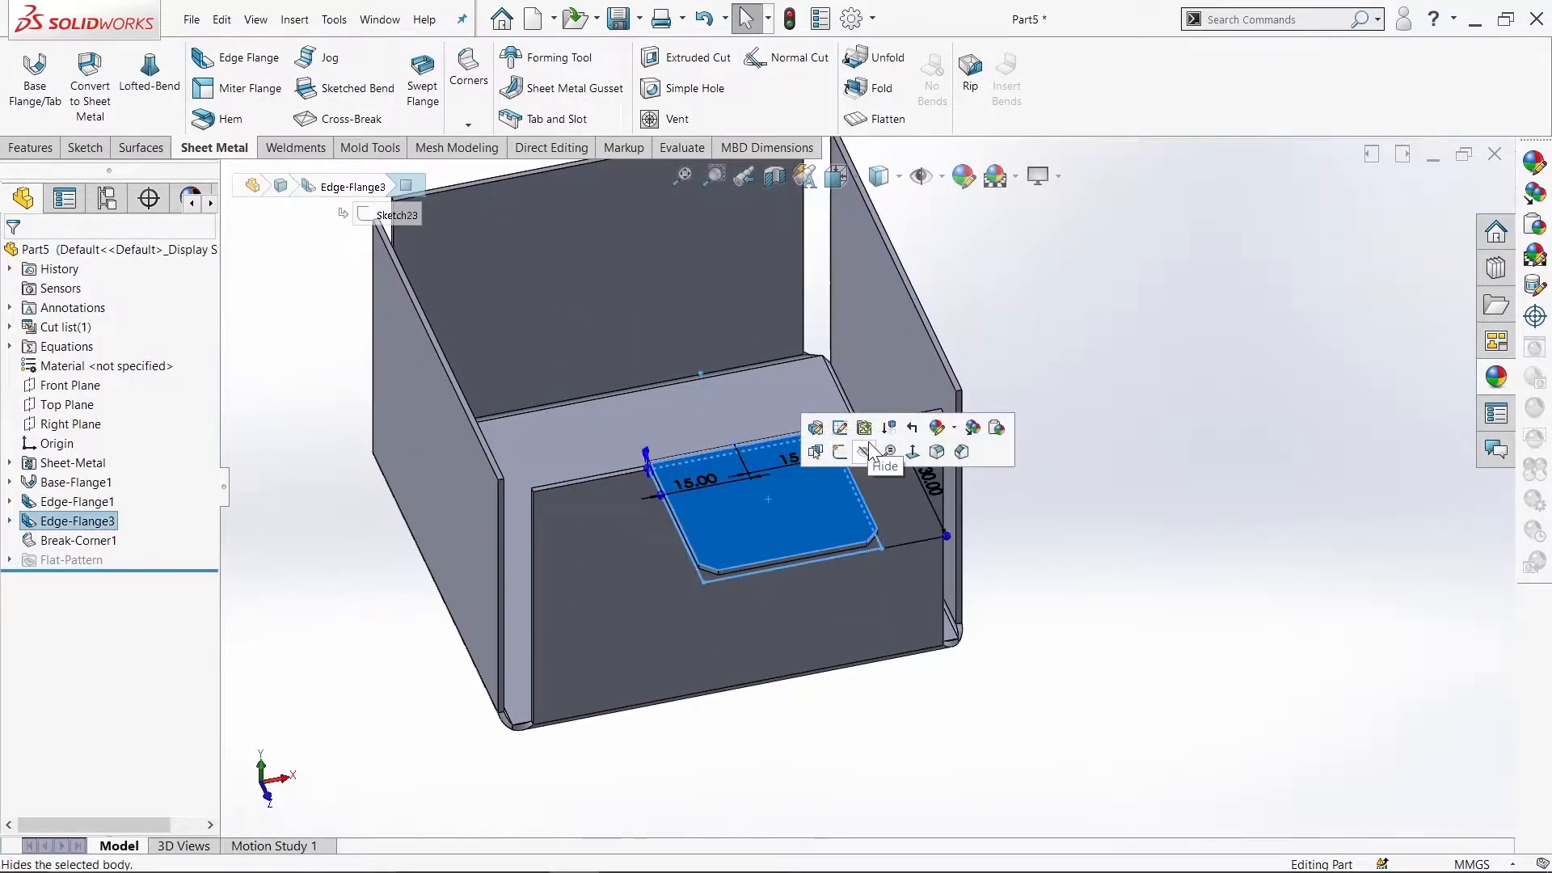
pyautogui.click(692, 61)
pyautogui.click(955, 75)
pyautogui.scroll(-5, 1061, 817)
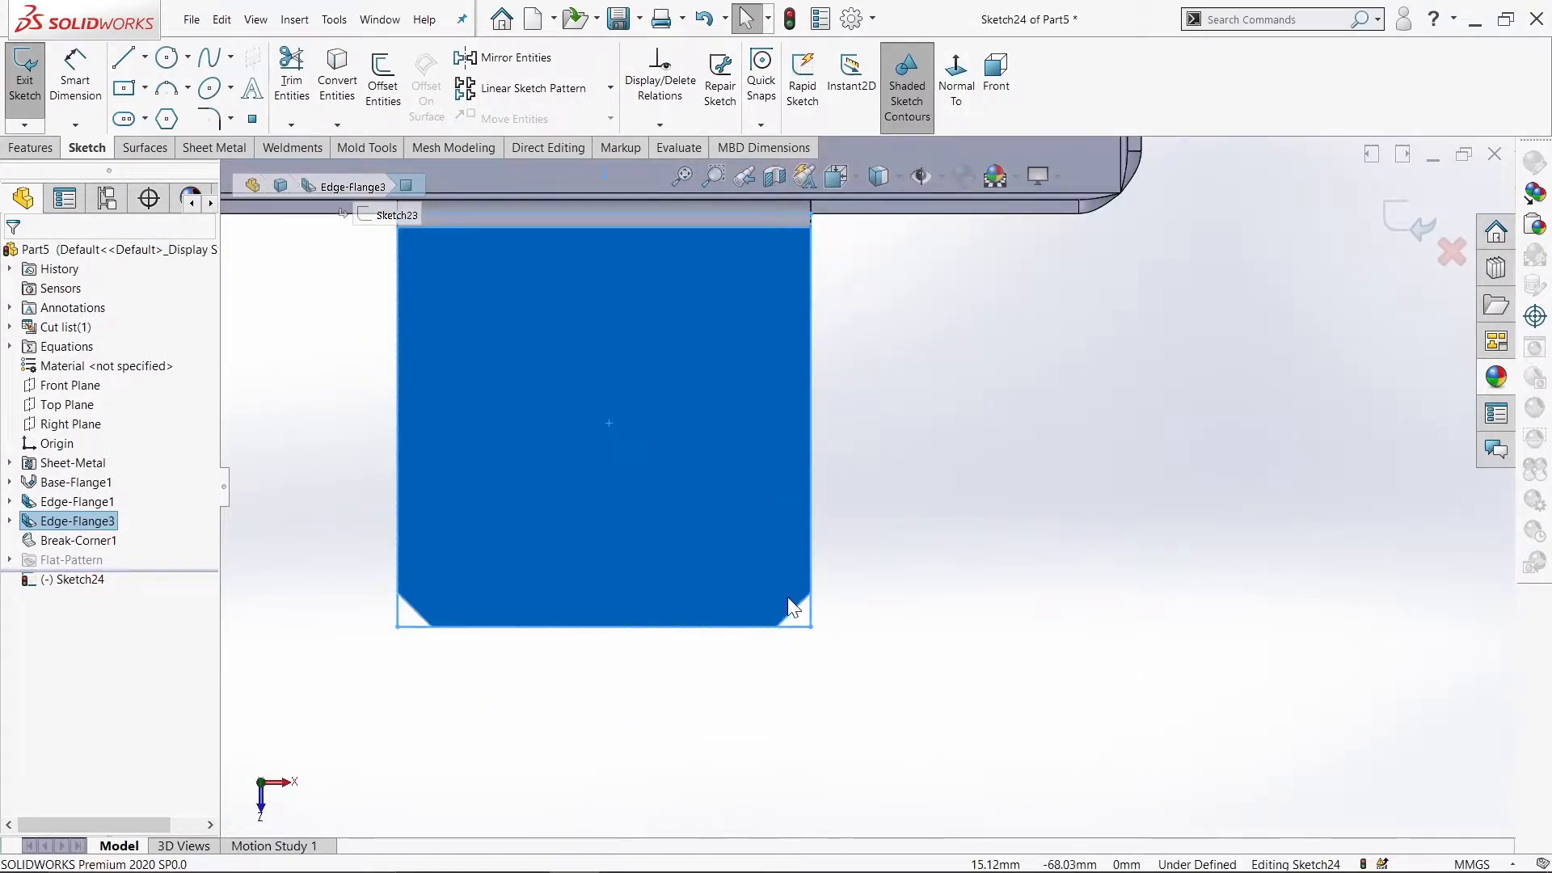
pyautogui.click(312, 401)
# Step: Sketch an upright center rectangle about 20 mm tall on the left half of the tab face
pyautogui.click(167, 58)
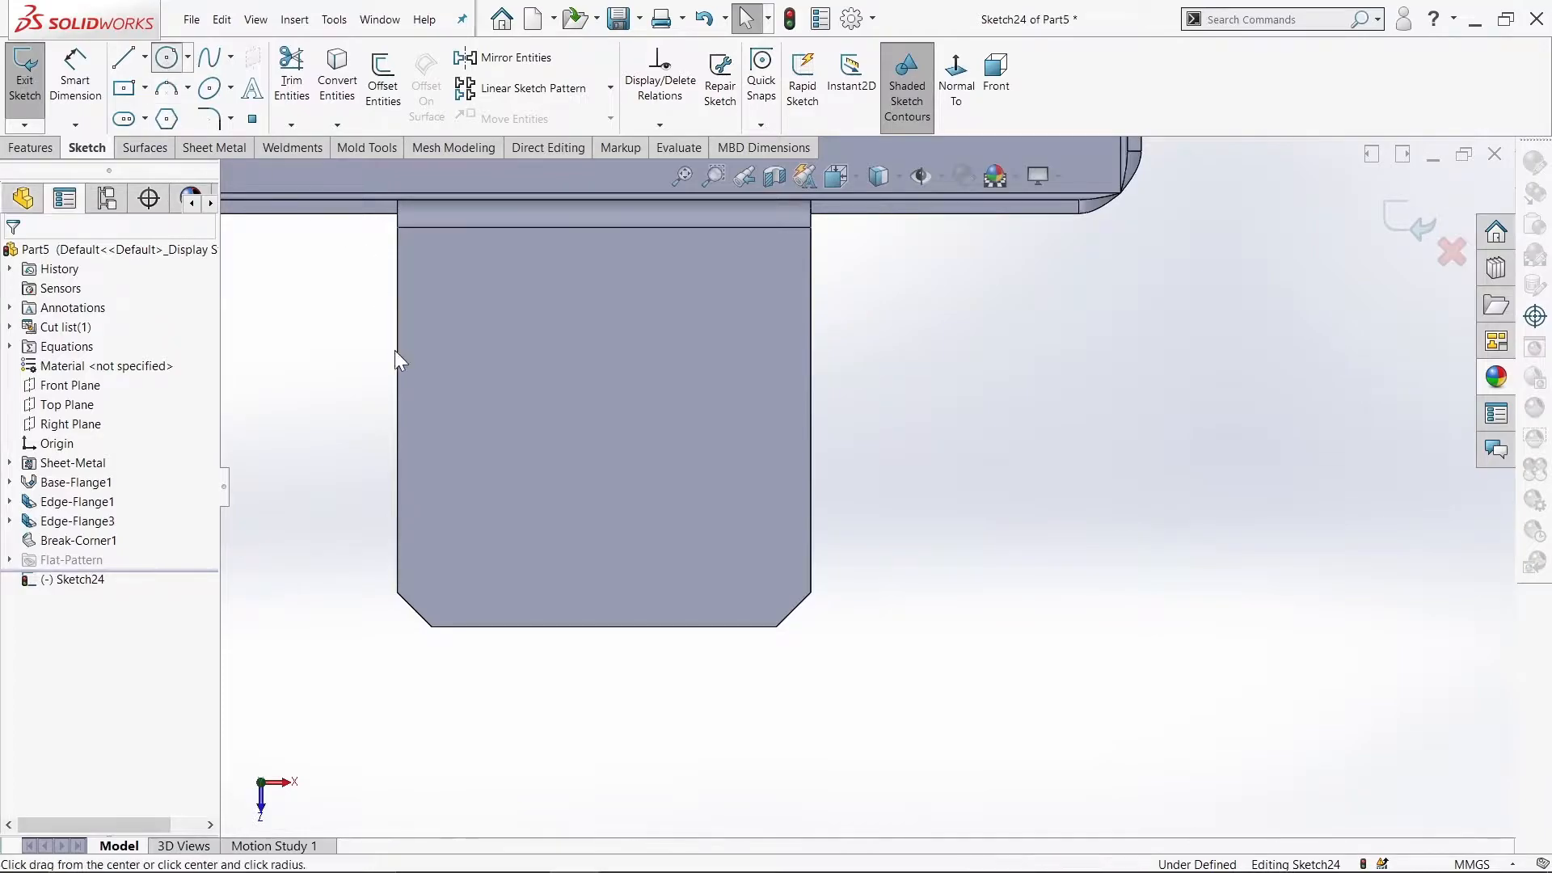
pyautogui.click(16, 259)
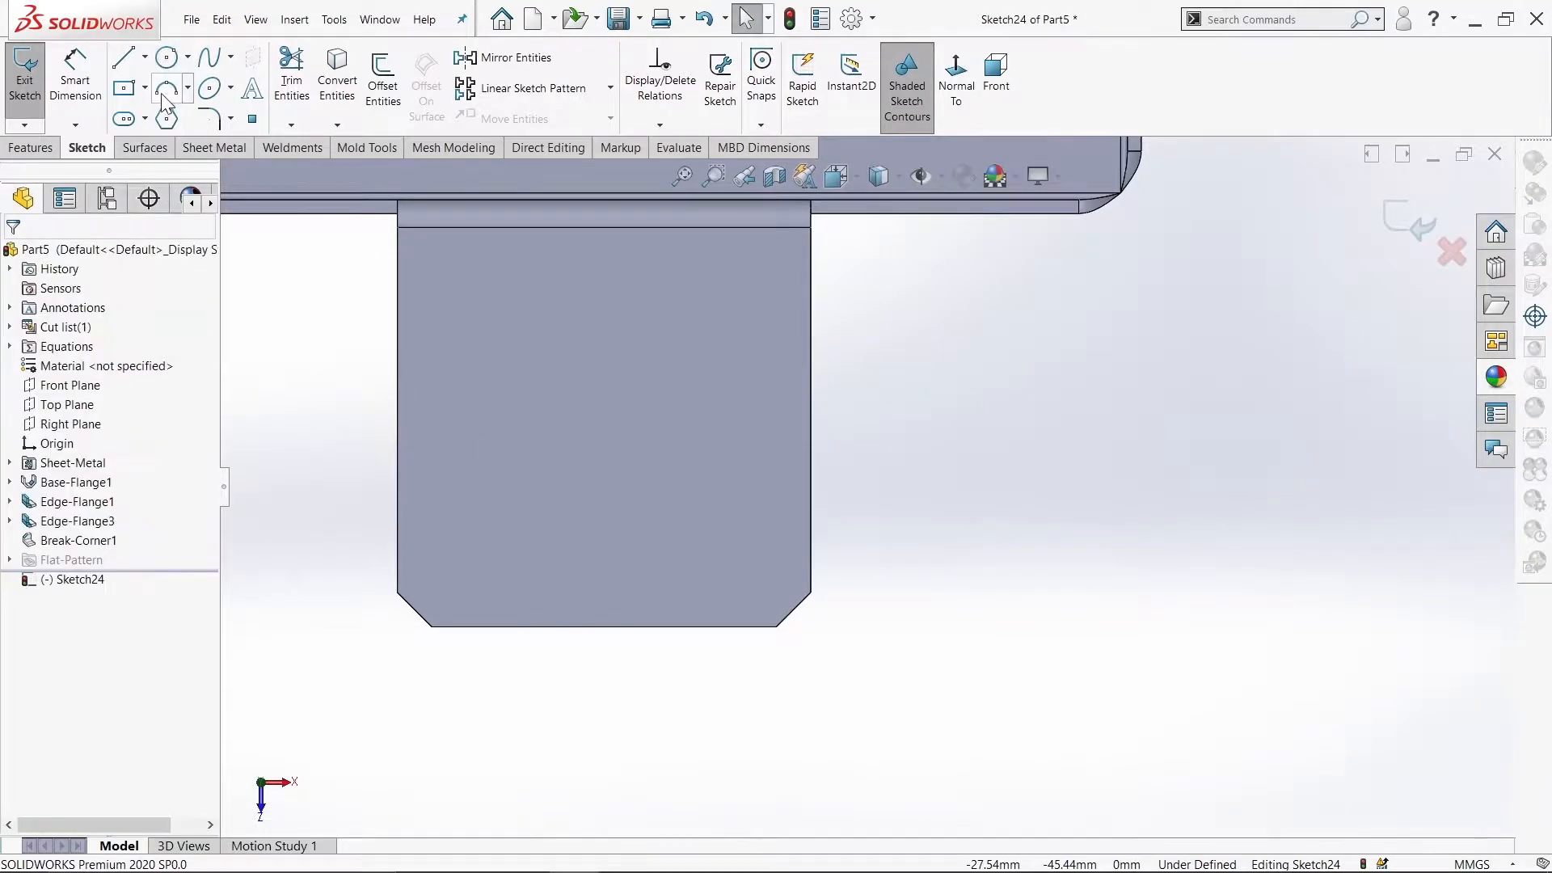
pyautogui.click(146, 89)
pyautogui.click(174, 132)
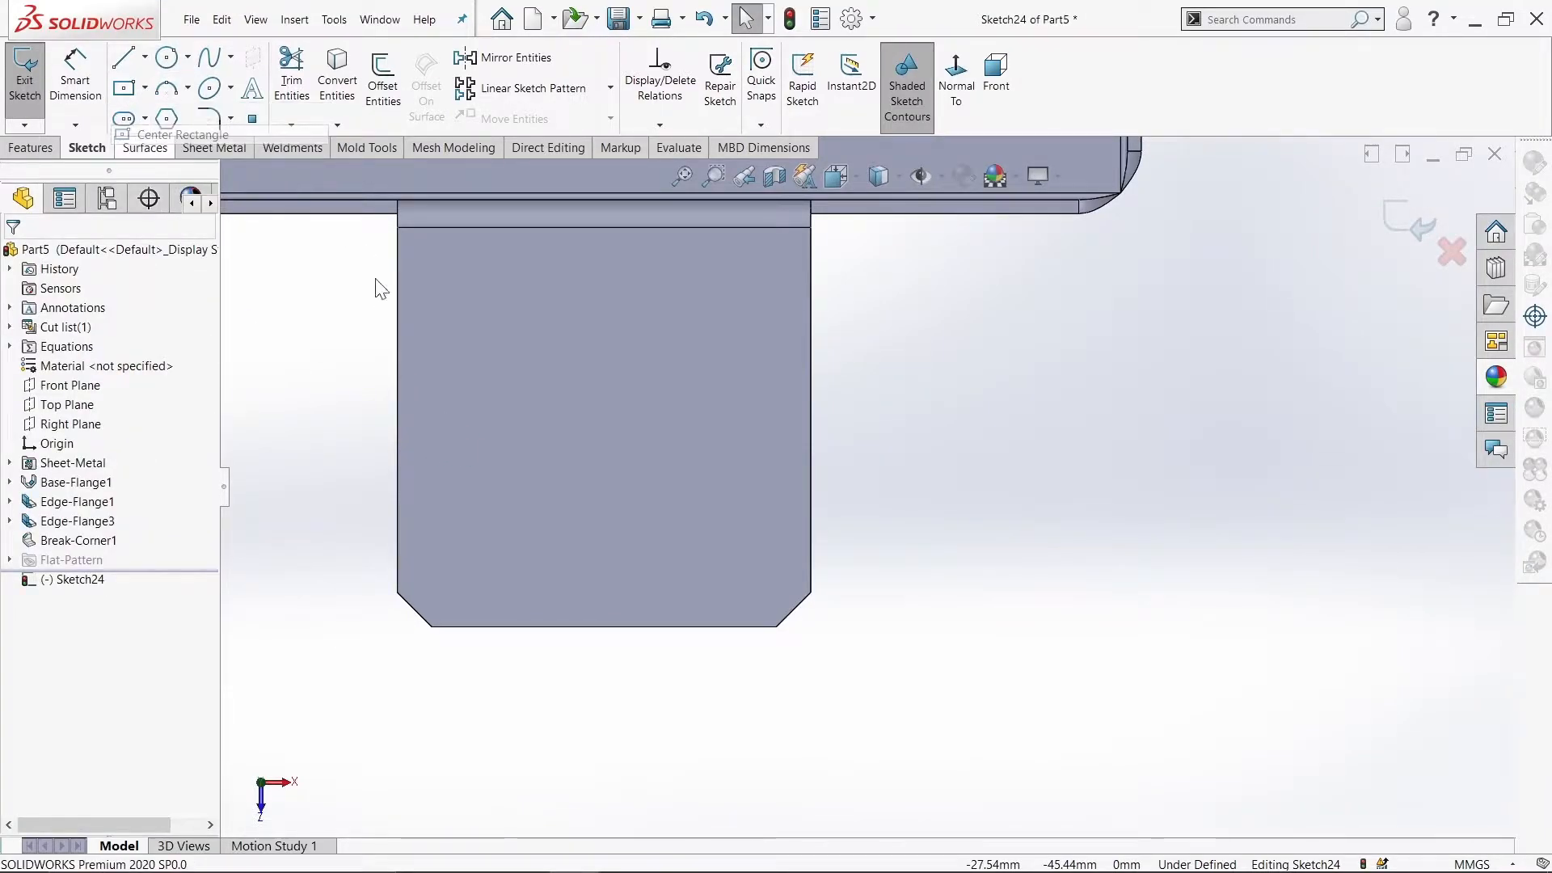
pyautogui.click(519, 427)
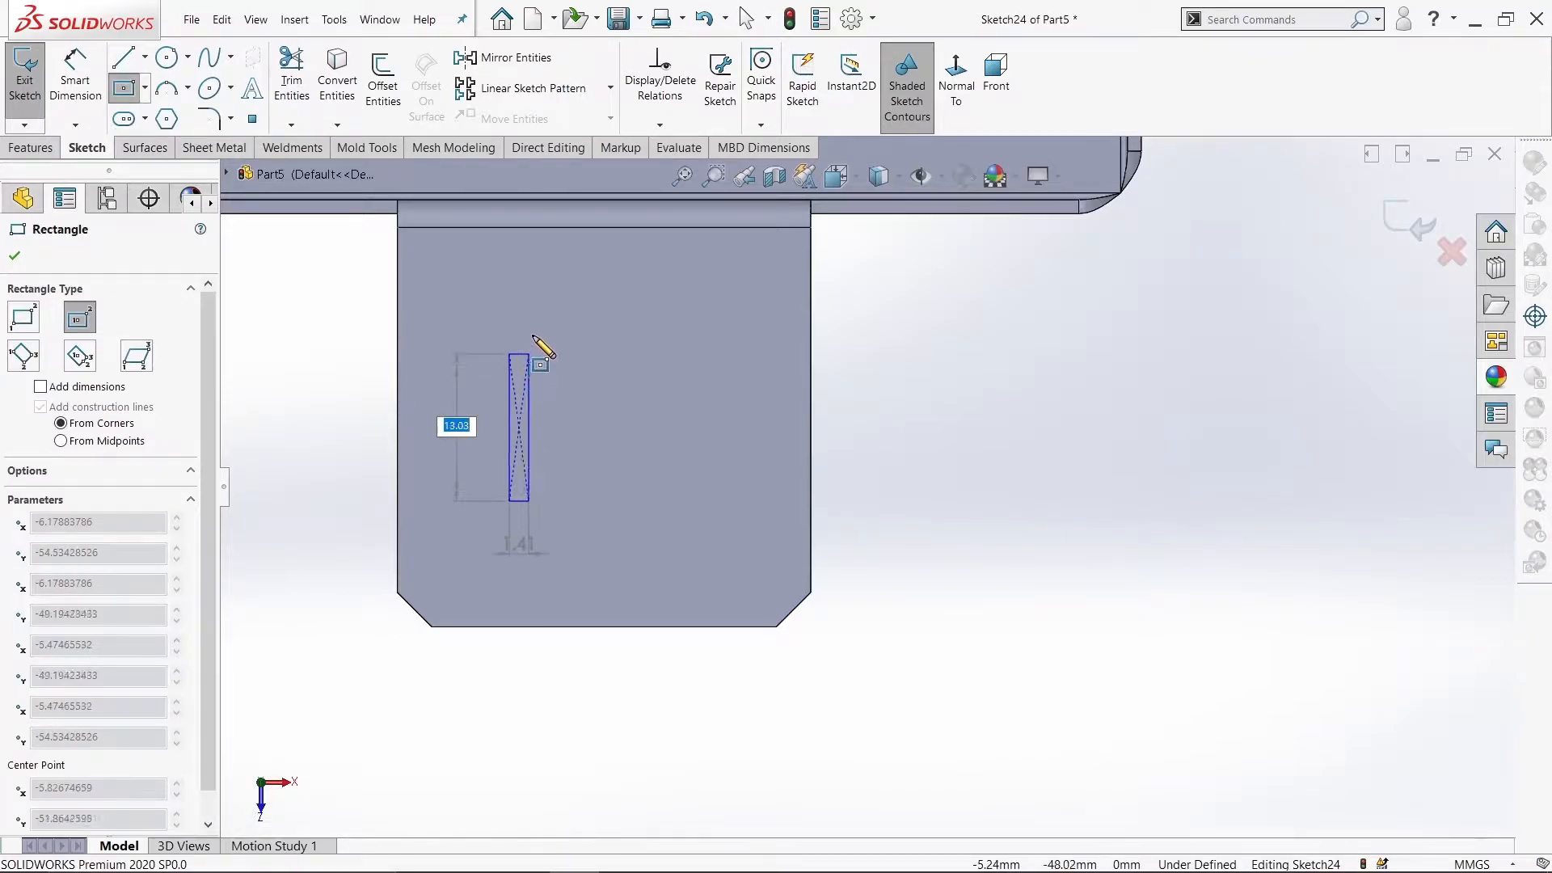
pyautogui.click(561, 286)
pyautogui.press('Escape')
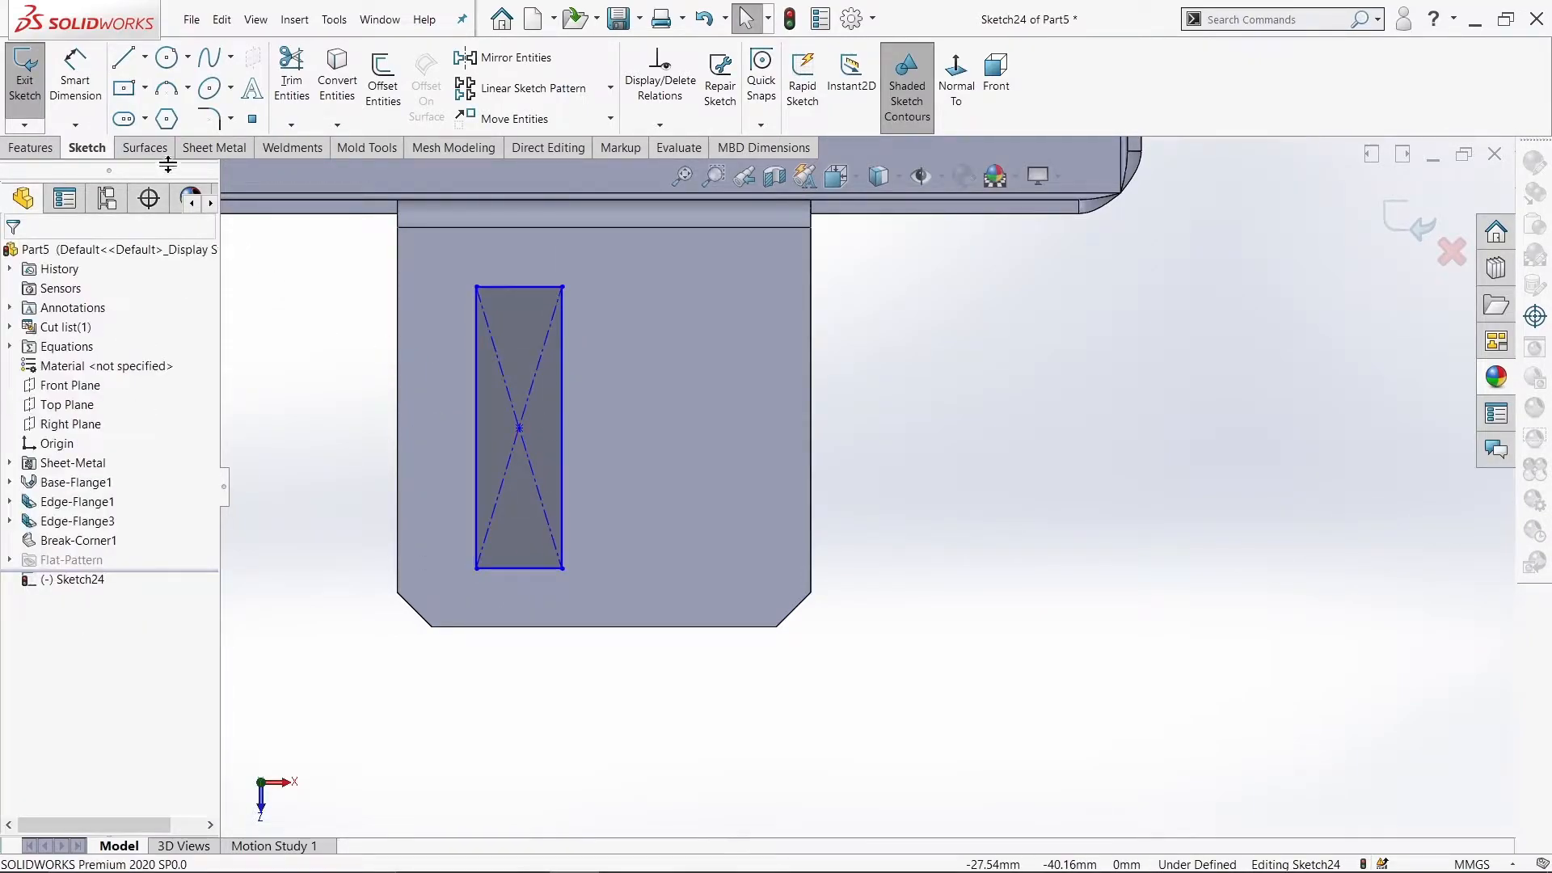
# Step: Dimension the rectangle's lower edge 5 mm from the tab's outer end edge
pyautogui.click(75, 81)
pyautogui.click(511, 629)
pyautogui.click(518, 569)
pyautogui.click(309, 597)
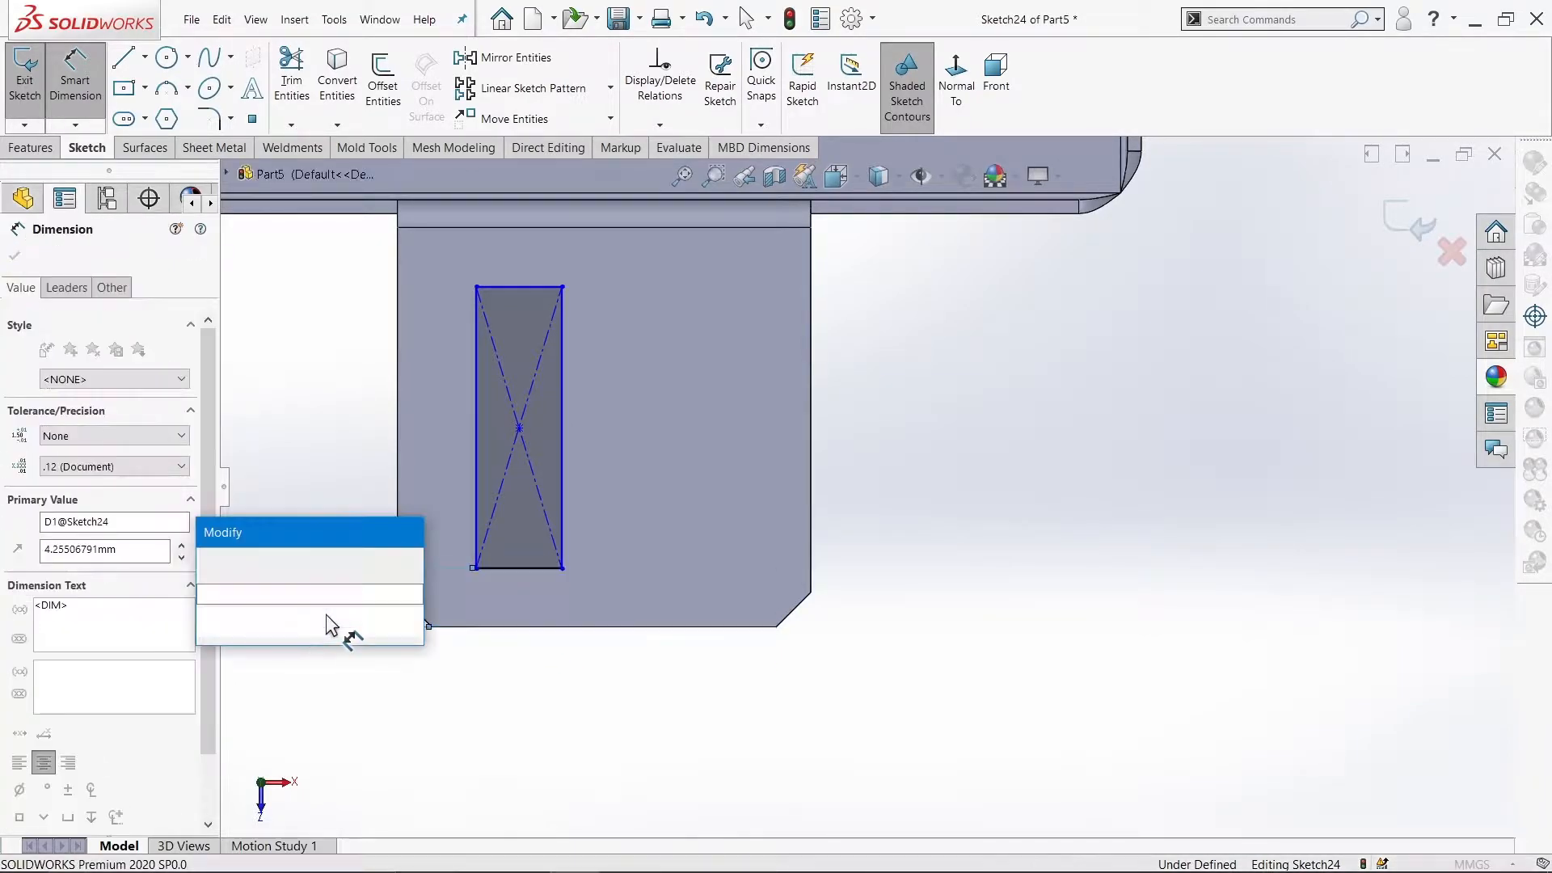
pyautogui.write('5')
pyautogui.press('Return')
# Step: Dimension the rectangle's left edge 5 mm from the tab's left side edge
pyautogui.click(397, 451)
pyautogui.click(473, 447)
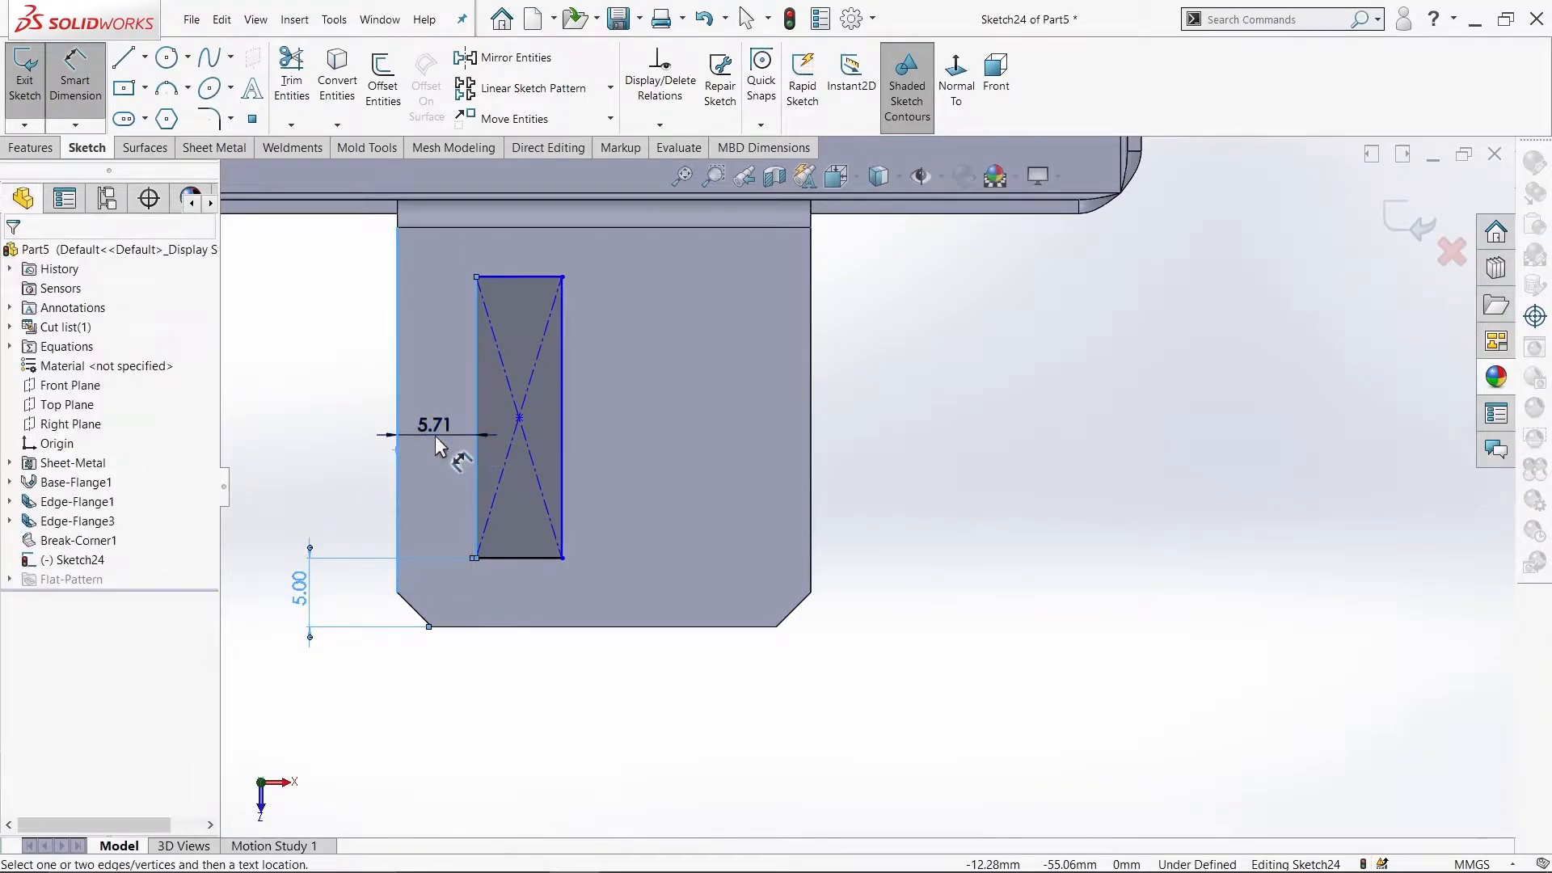
pyautogui.click(435, 435)
pyautogui.press('Return')
pyautogui.write('5.00mm')
pyautogui.press('Return')
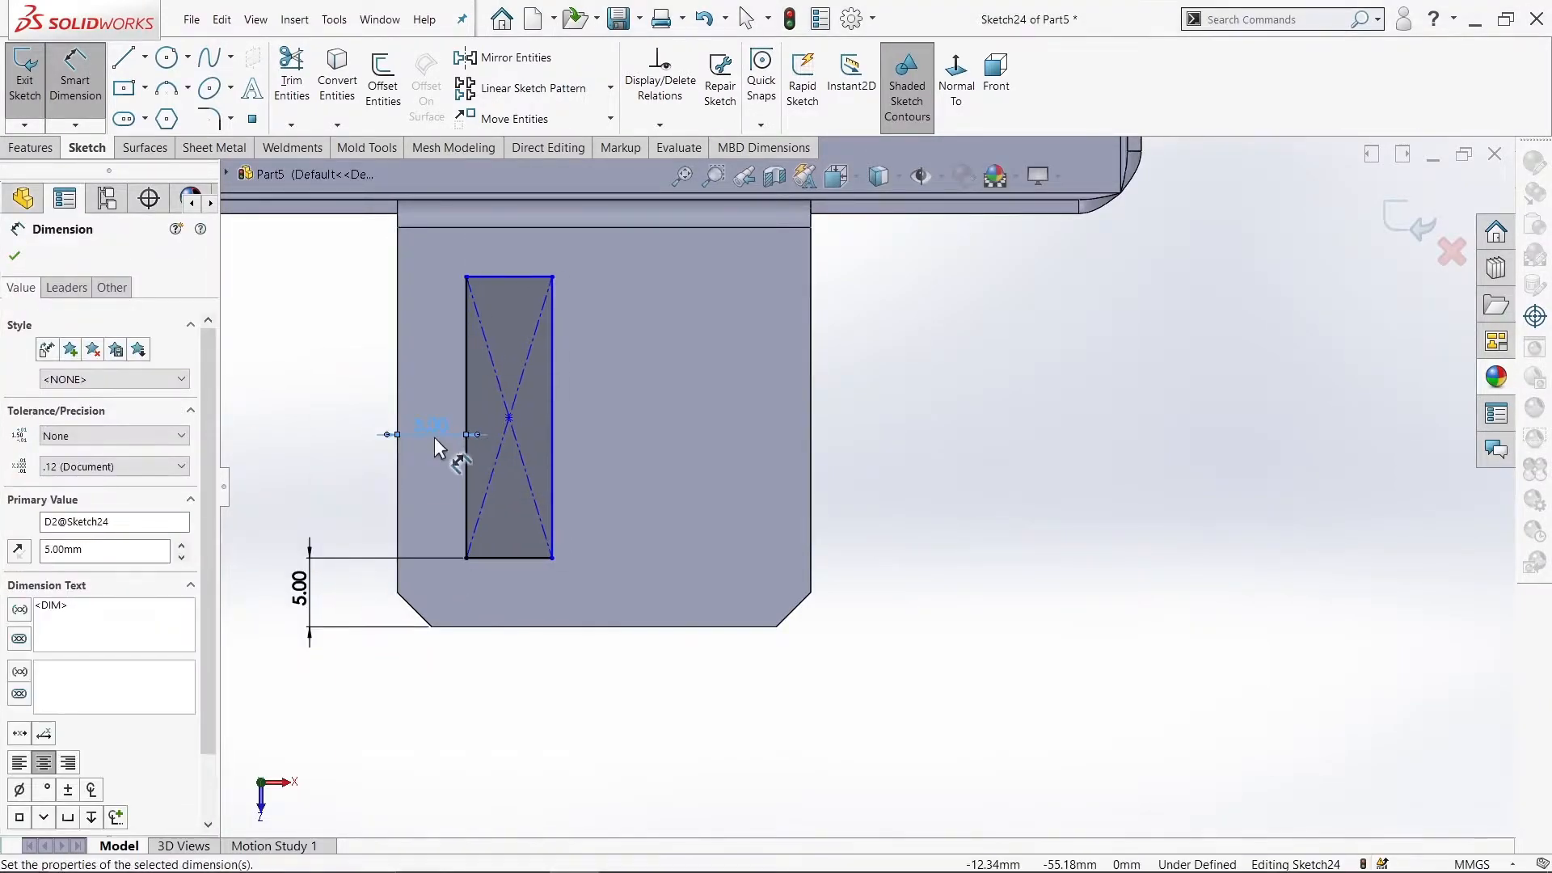
# Step: Dimension the rectangle to 20 mm tall and 5 mm wide
pyautogui.click(550, 318)
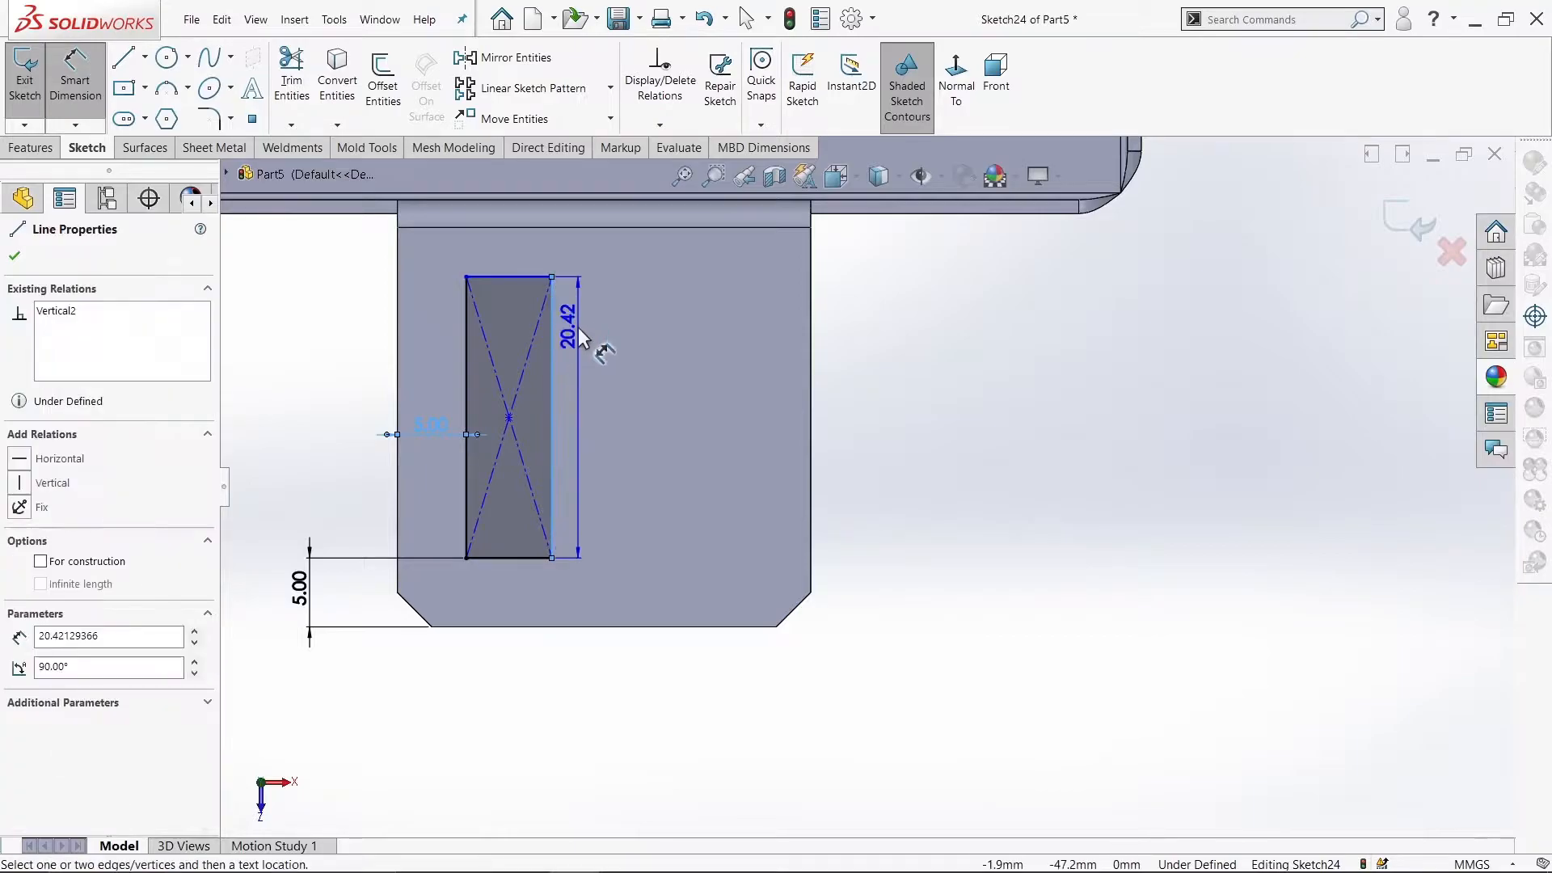
pyautogui.click(575, 318)
pyautogui.press('Return')
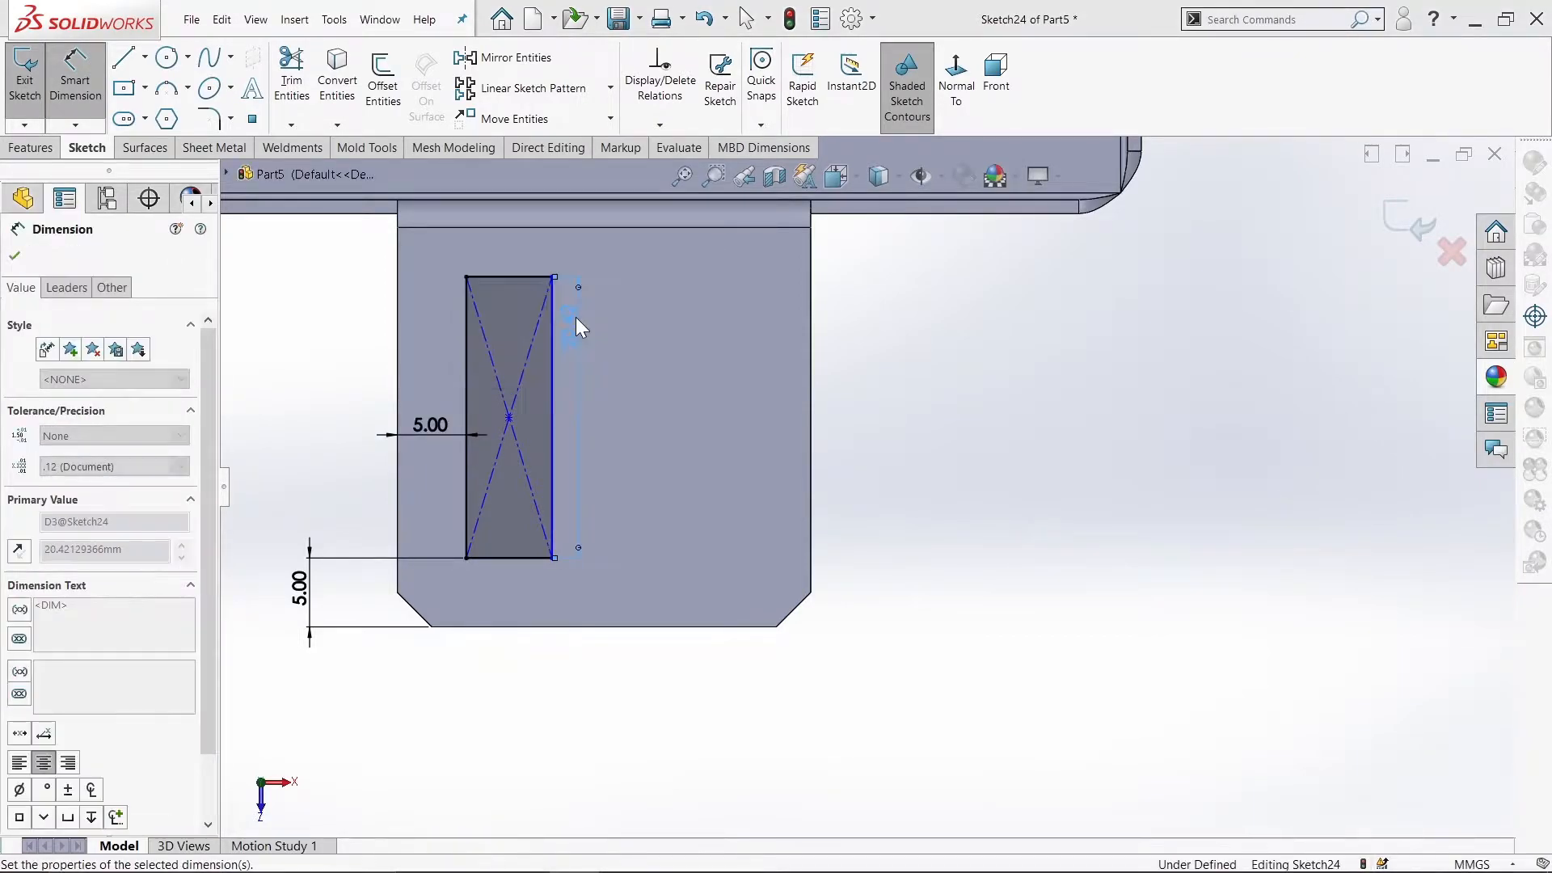
pyautogui.click(511, 282)
pyautogui.click(508, 255)
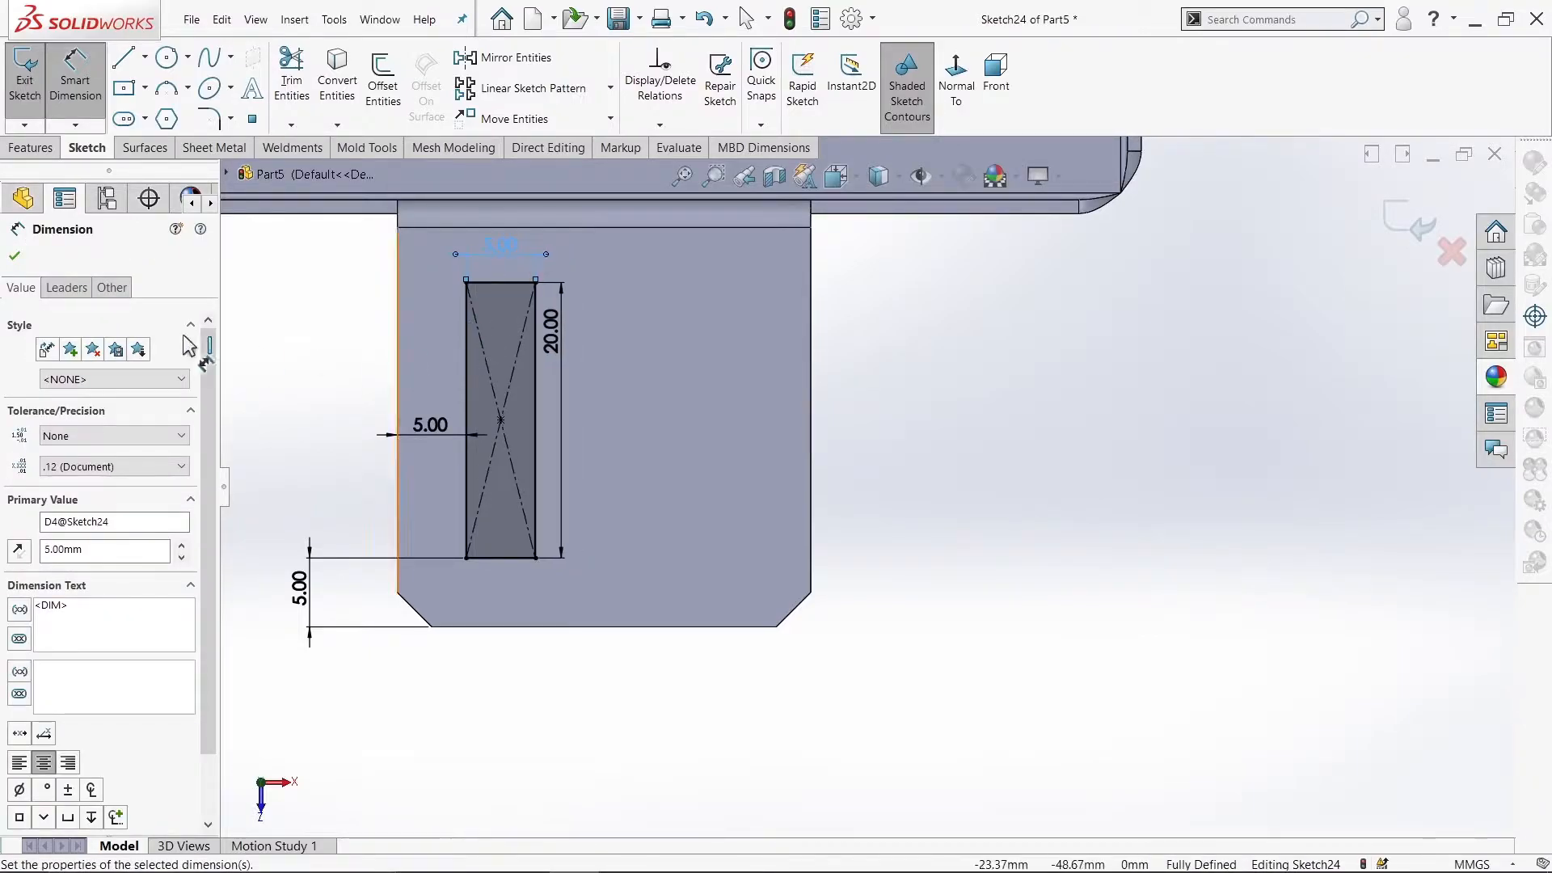
# Step: Add a 2 mm equal-distance sketch chamfer to the slot rectangle's upper right corner
pyautogui.click(15, 255)
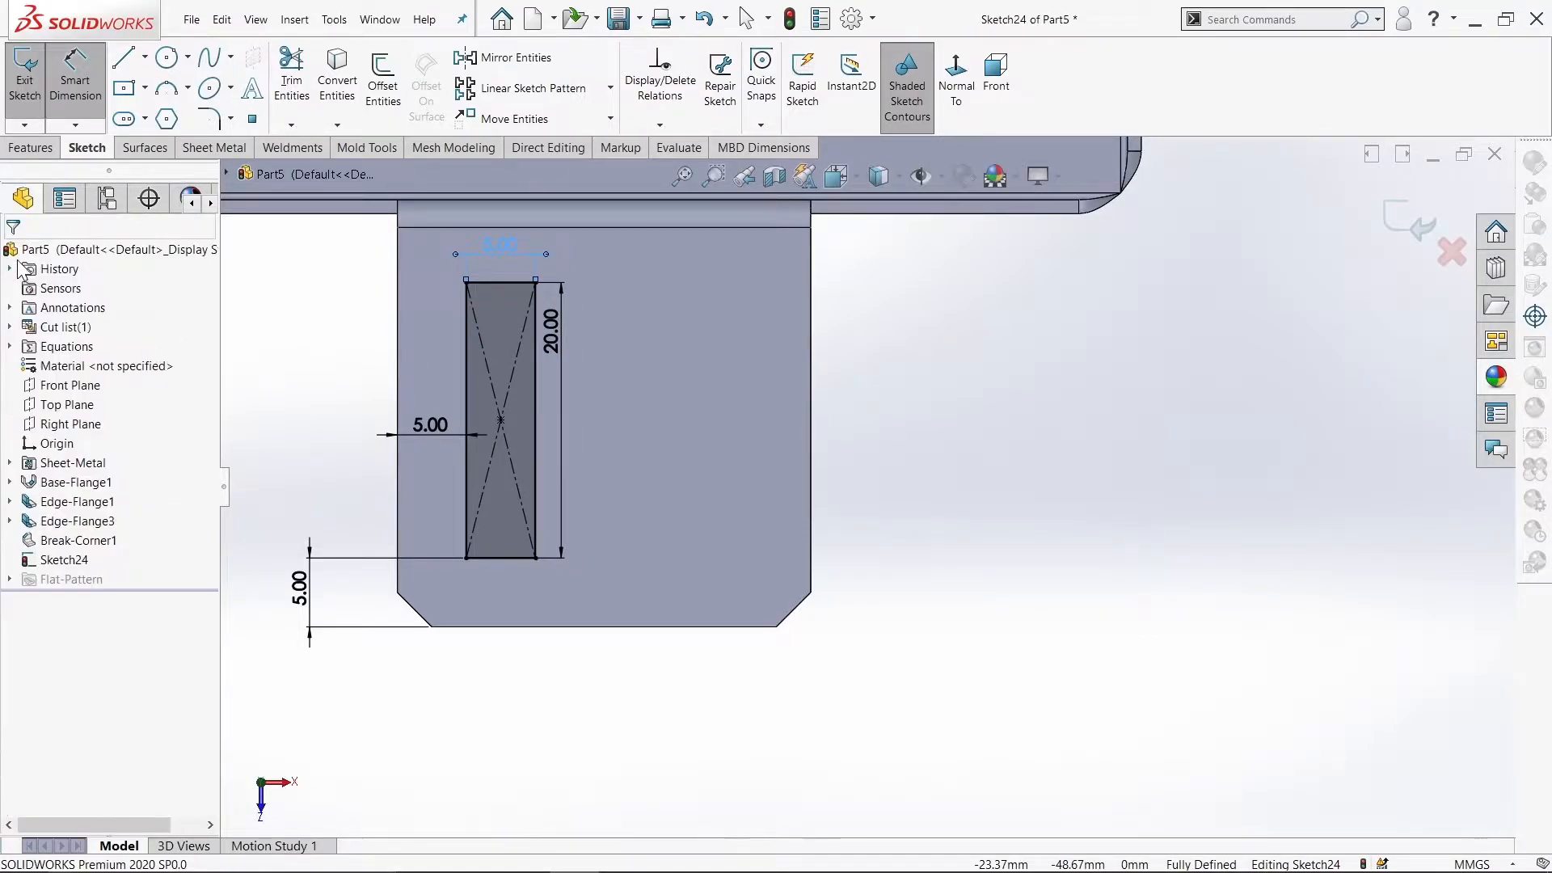
pyautogui.click(231, 119)
pyautogui.click(266, 165)
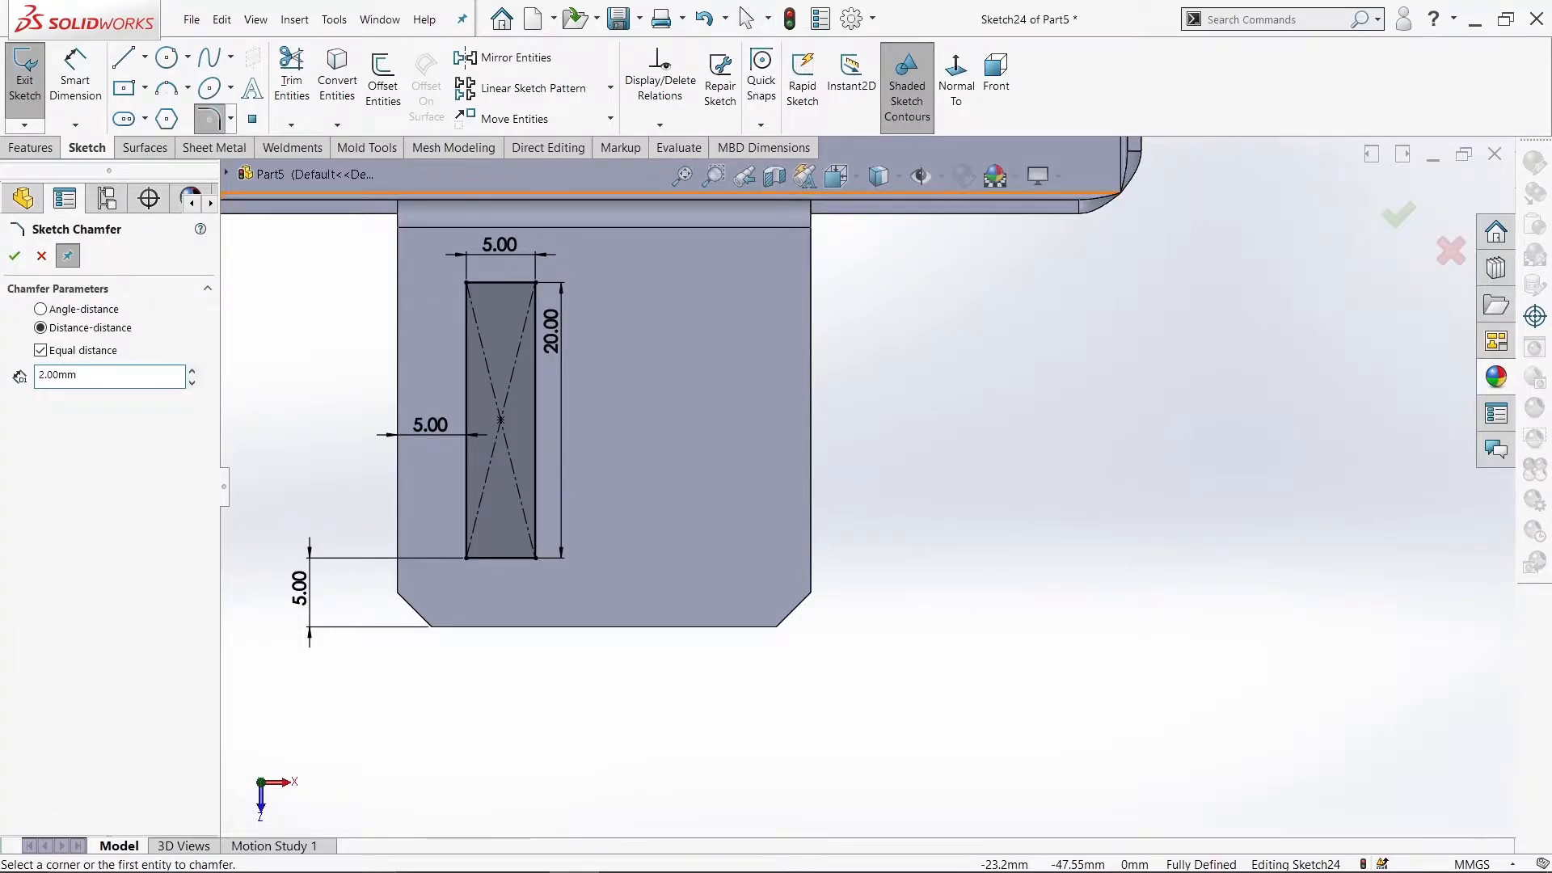
pyautogui.scroll(-5, 469, 307)
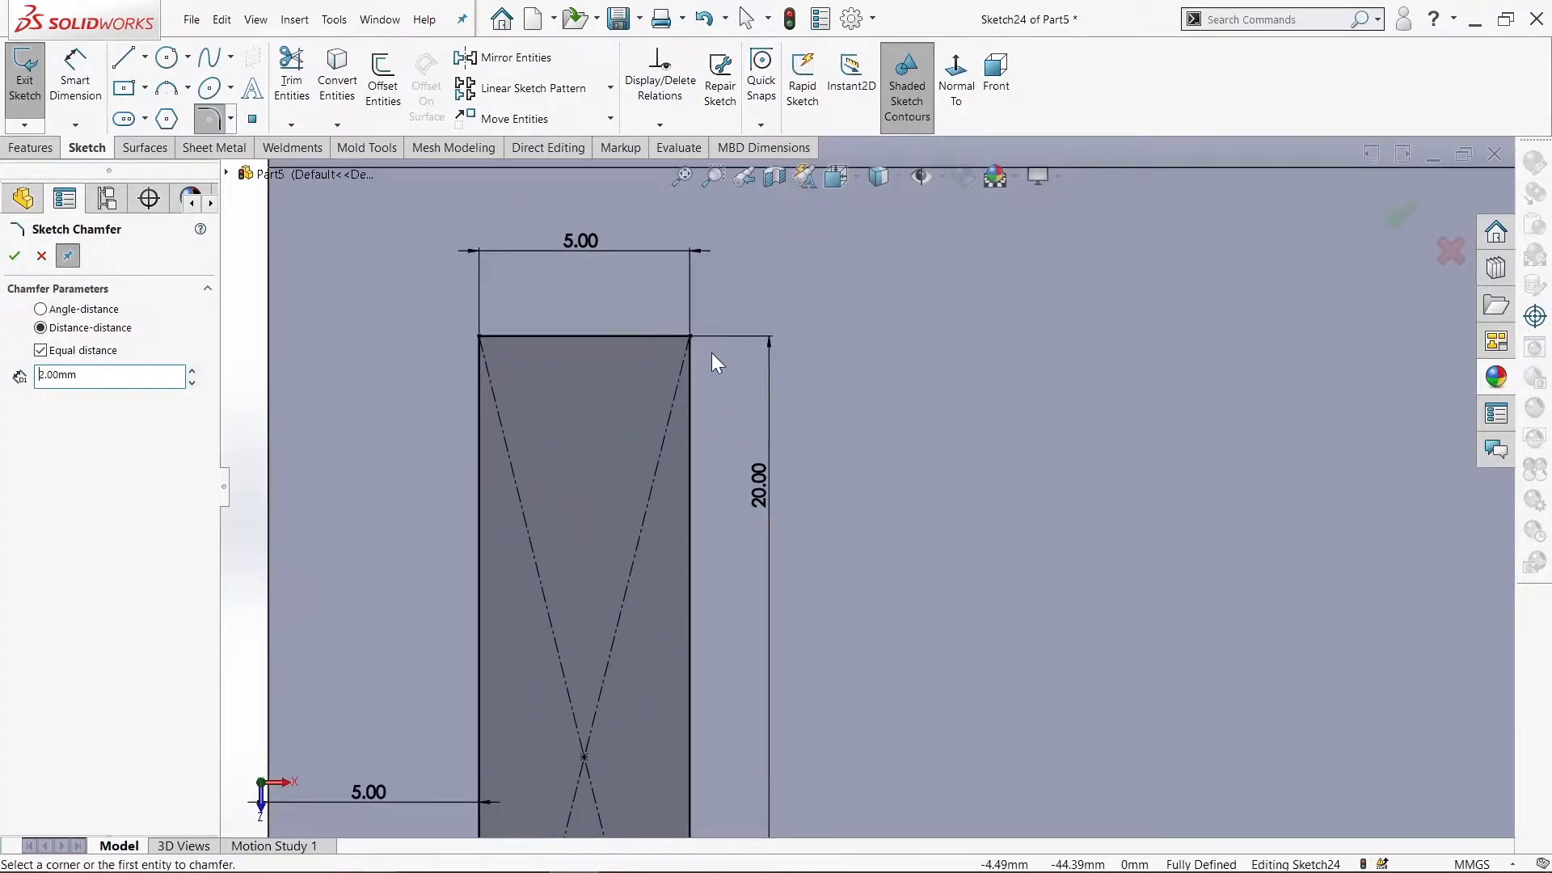
pyautogui.click(692, 333)
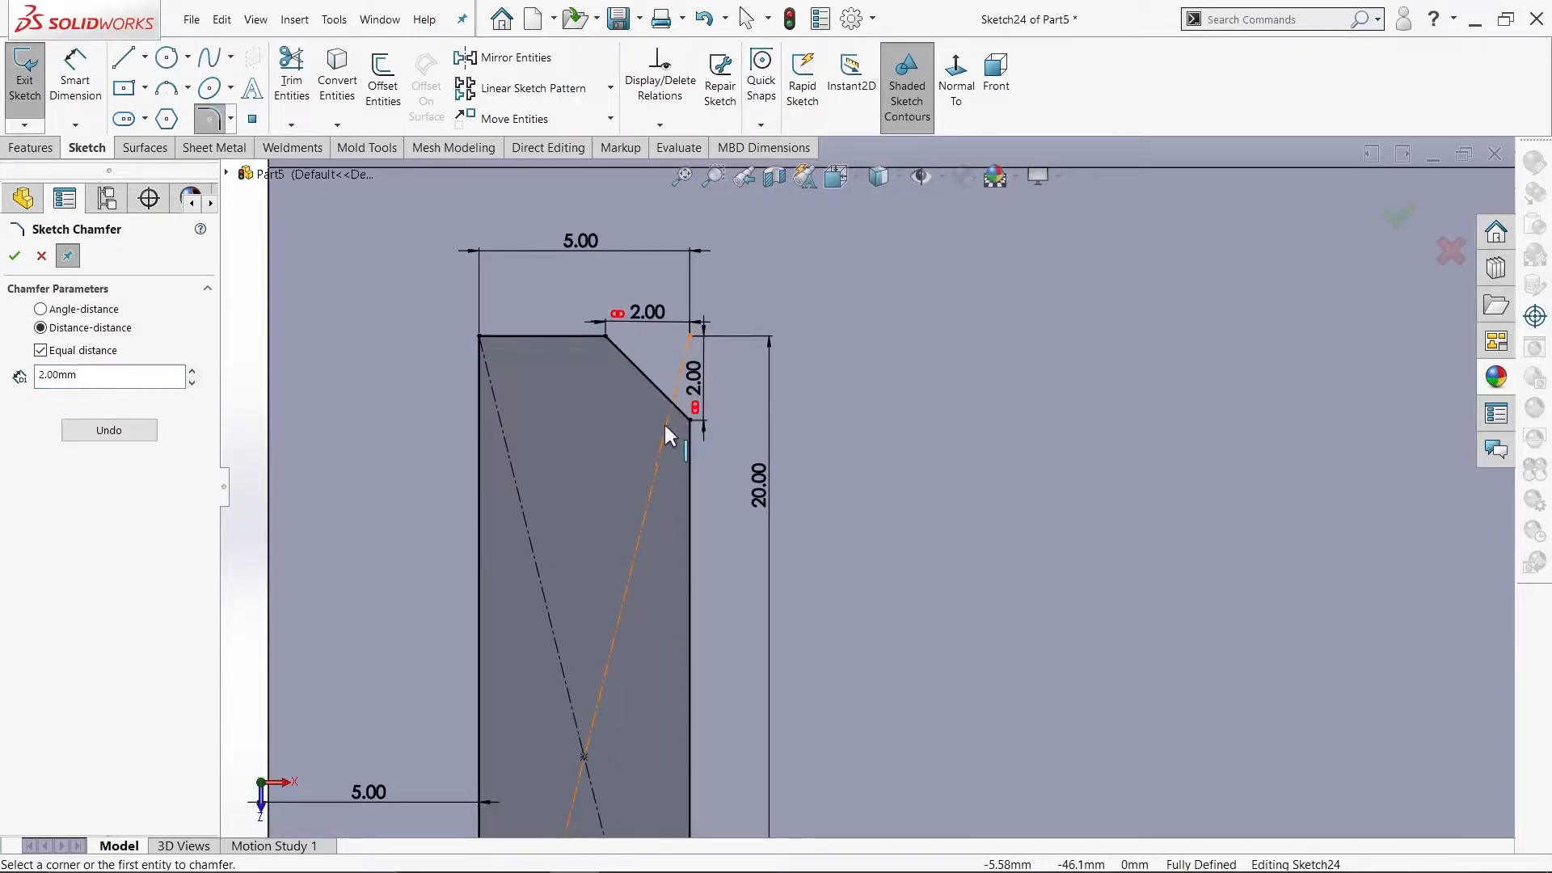
pyautogui.press('f')
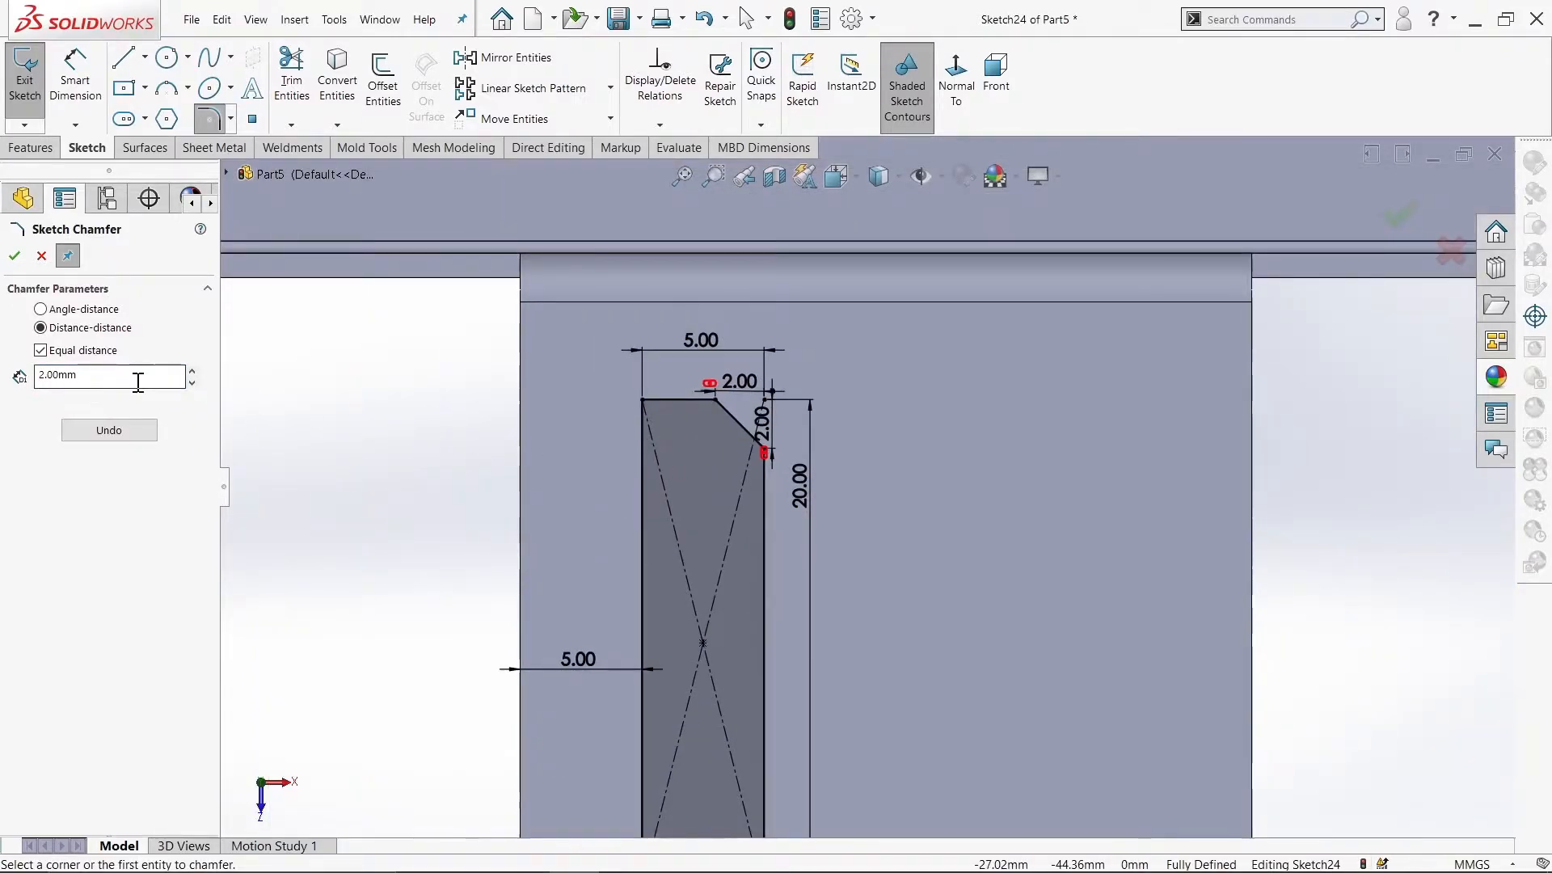
pyautogui.click(13, 256)
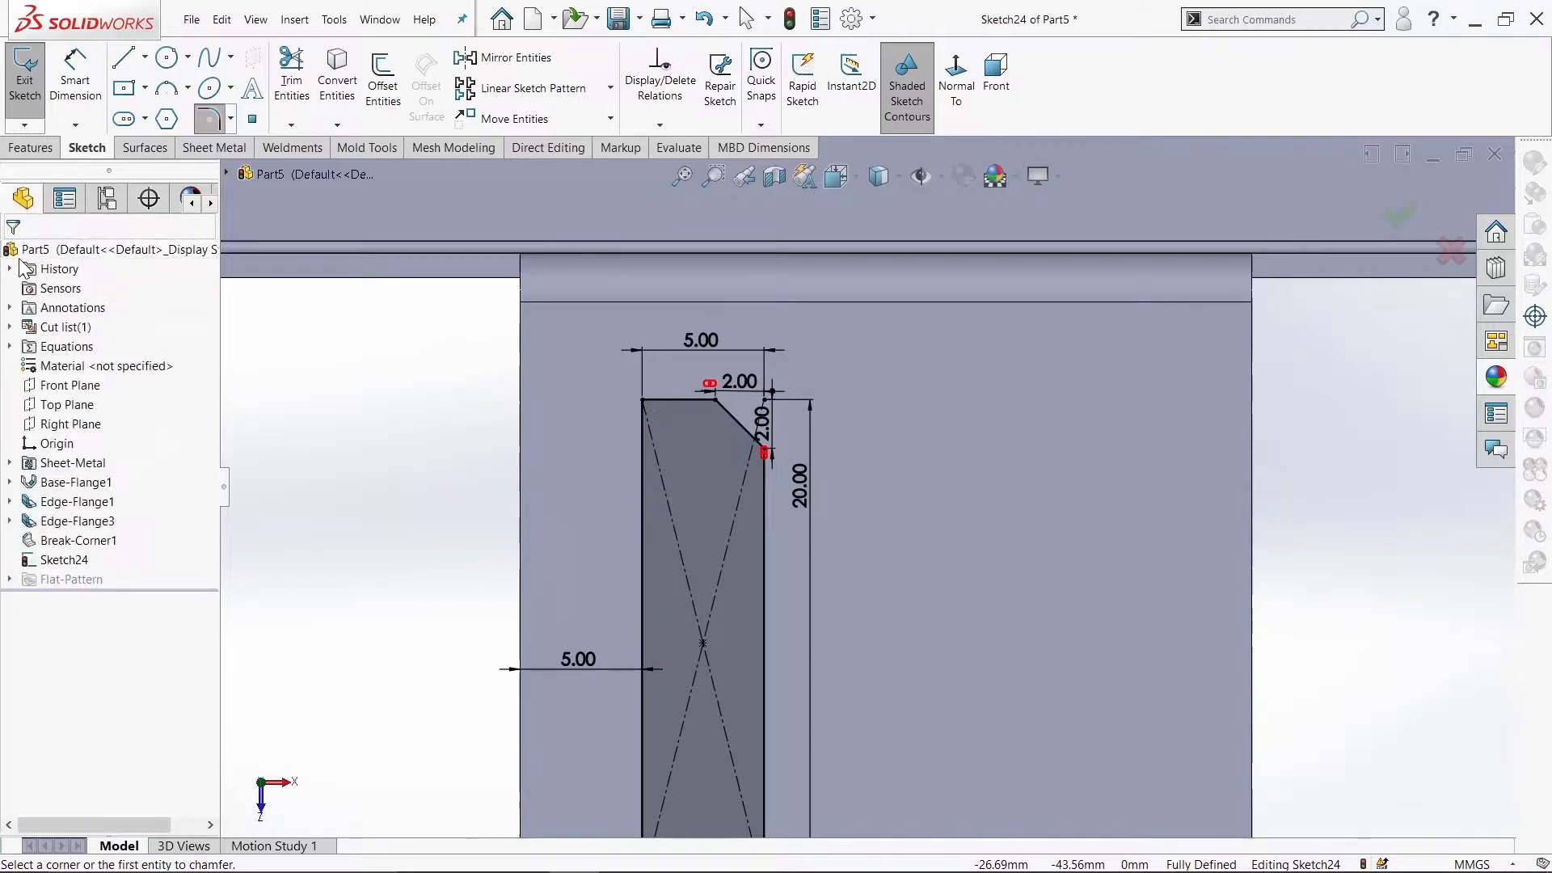
# Step: Set the corner chamfer's distance dimension to 0.5 mm
pyautogui.doubleClick(740, 382)
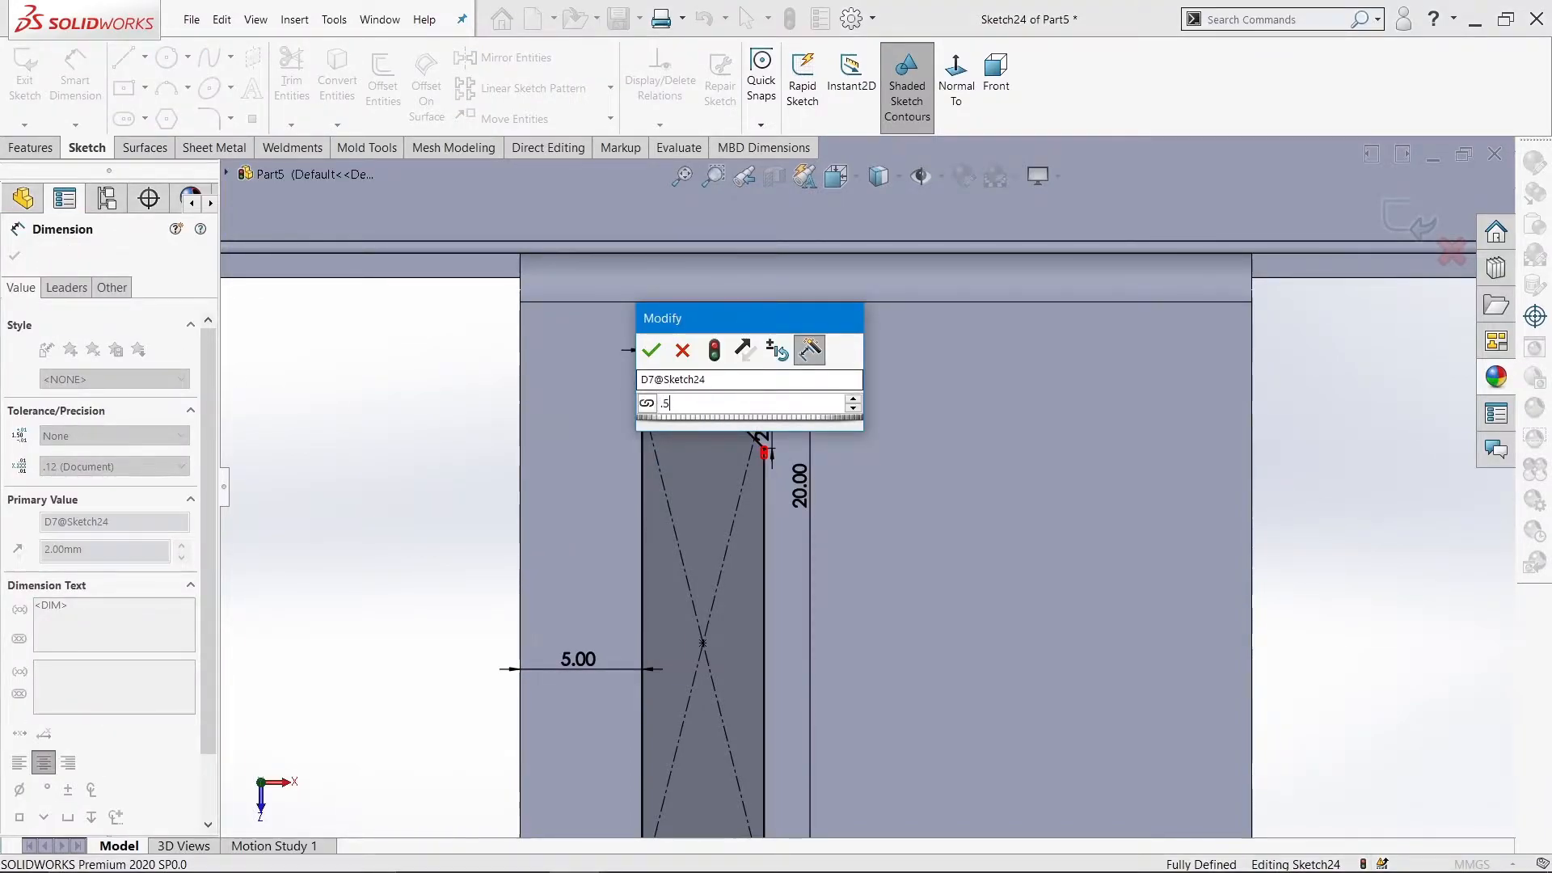
pyautogui.press('Return')
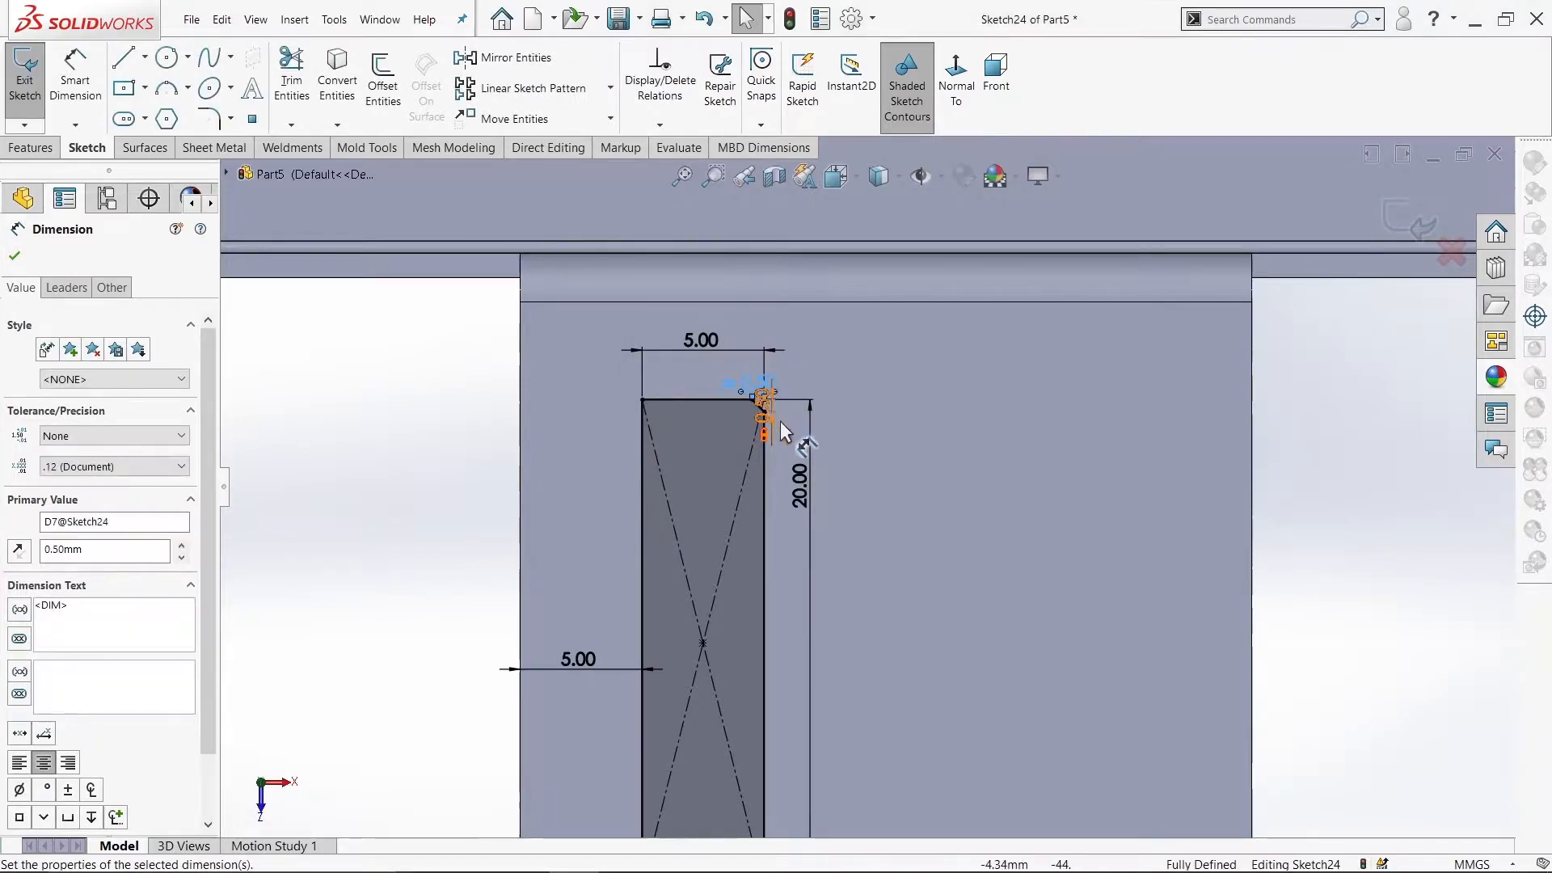
pyautogui.scroll(3, 802, 468)
pyautogui.scroll(-5, 796, 456)
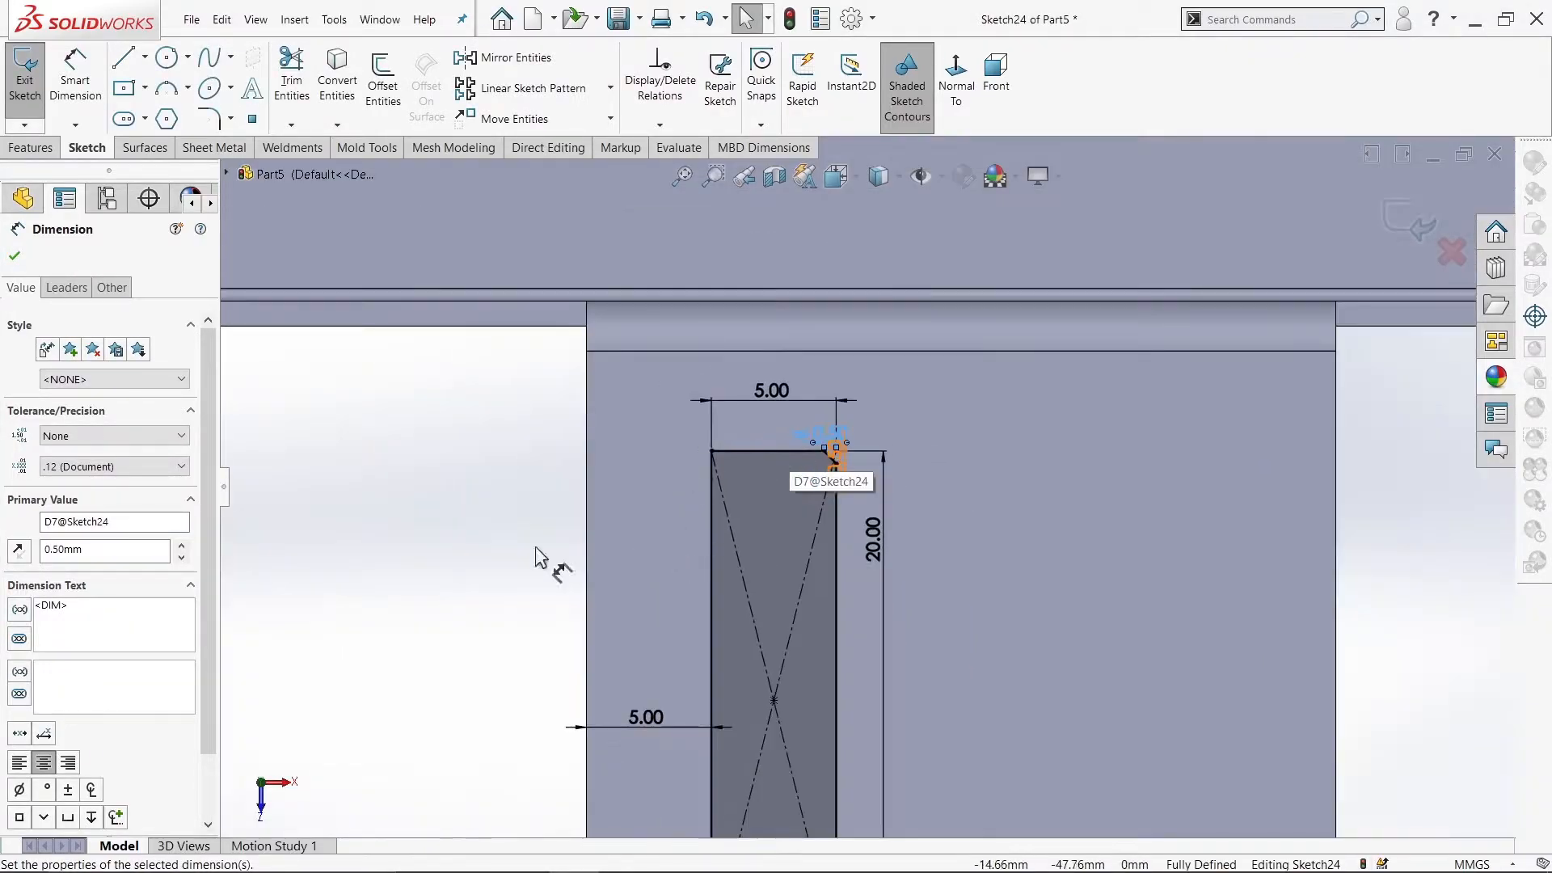
pyautogui.click(12, 256)
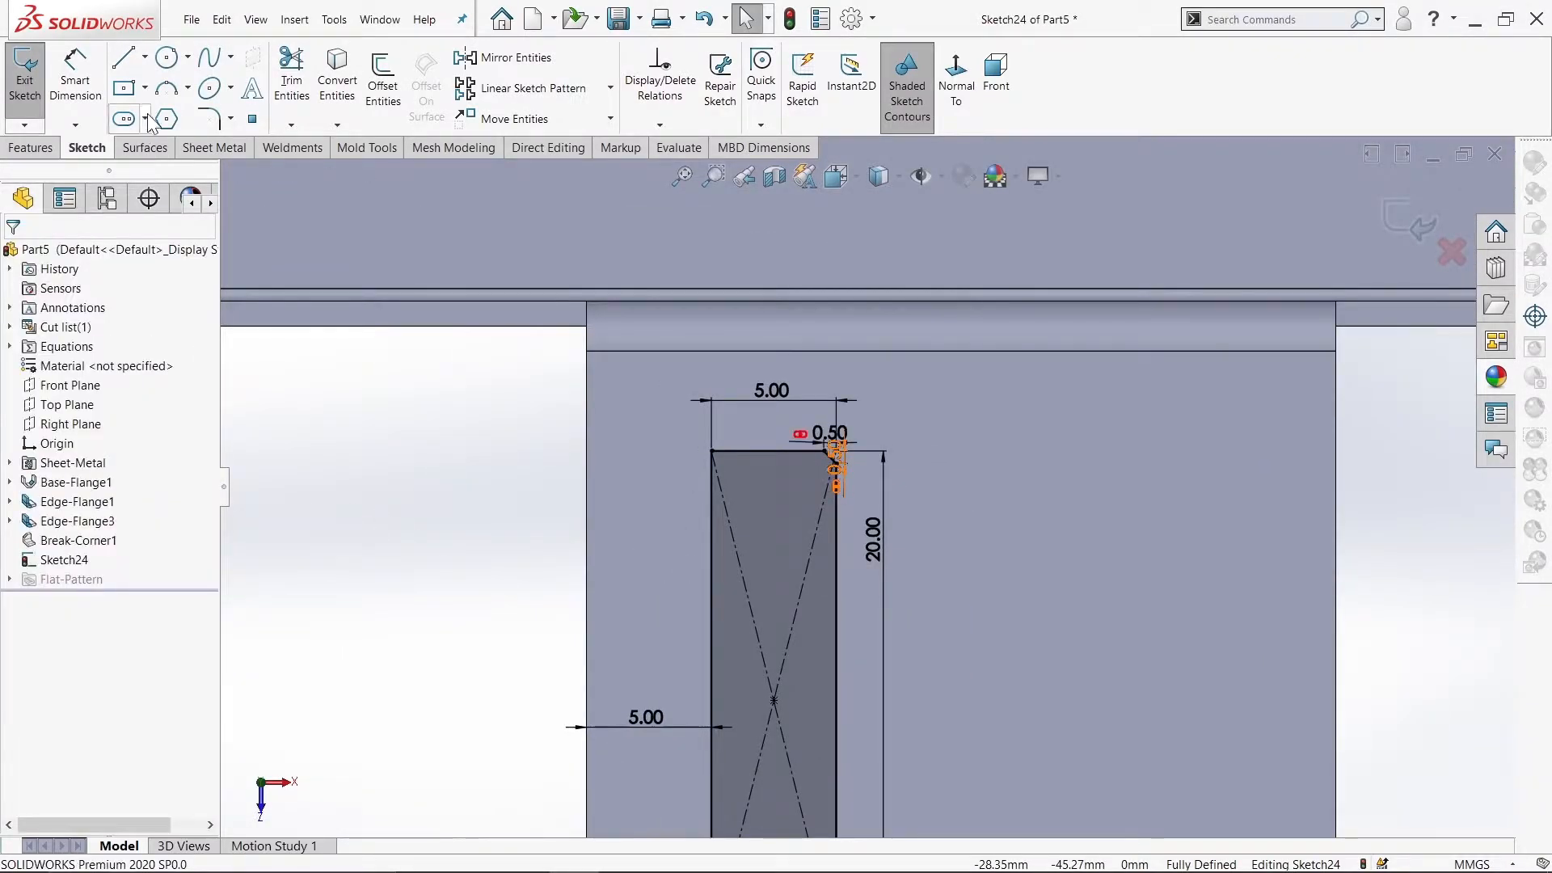
# Step: Chamfer the rectangle's other three corners with a 0.5 mm equal-distance sketch chamfer
pyautogui.click(231, 120)
pyautogui.click(235, 162)
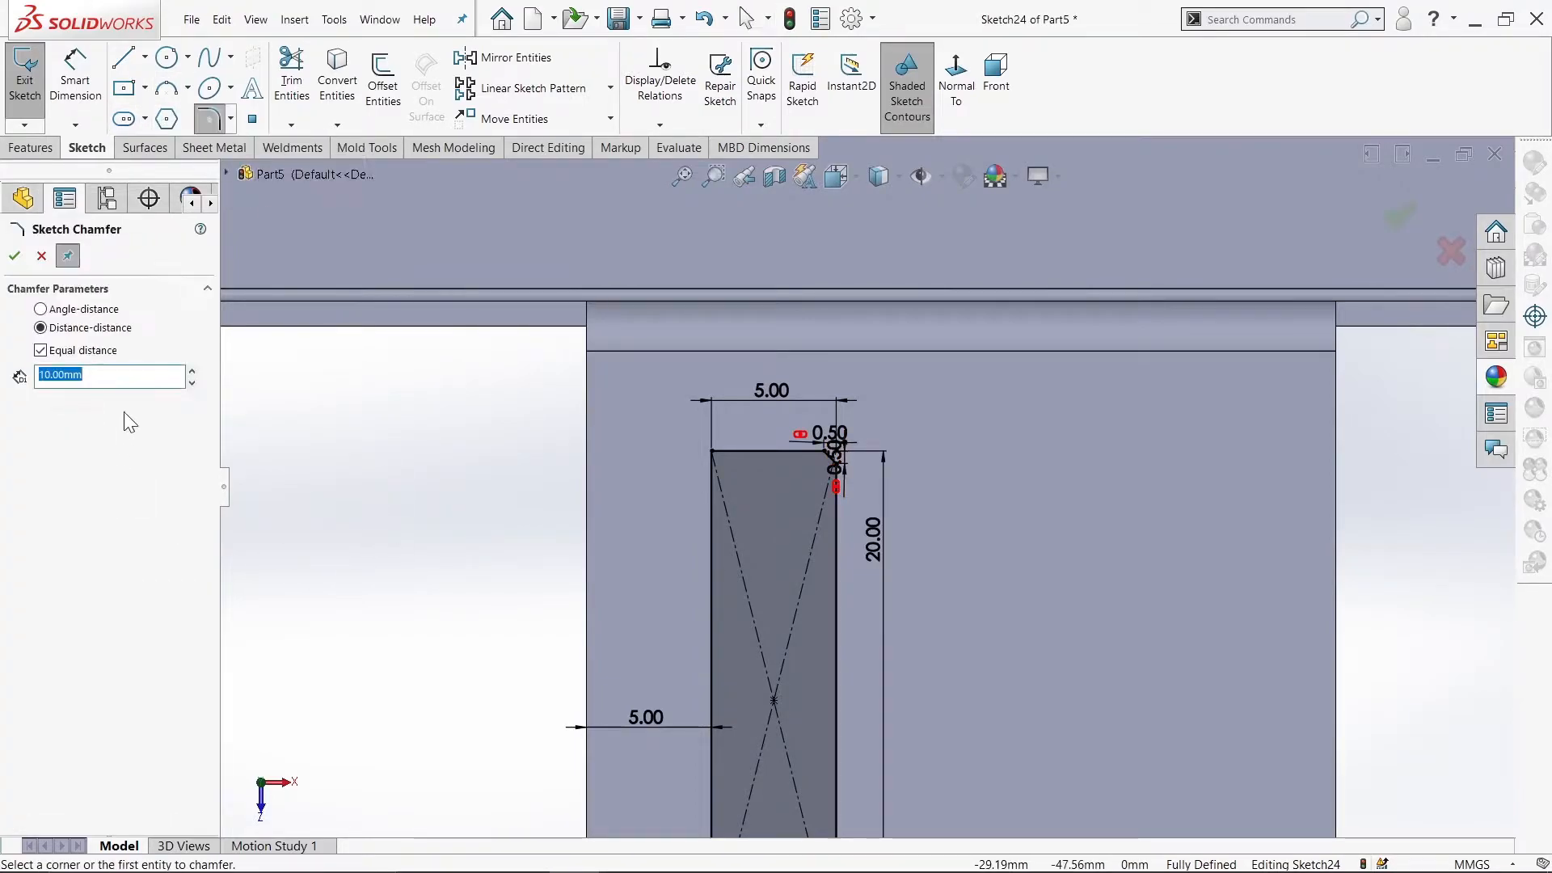
pyautogui.write('0.5')
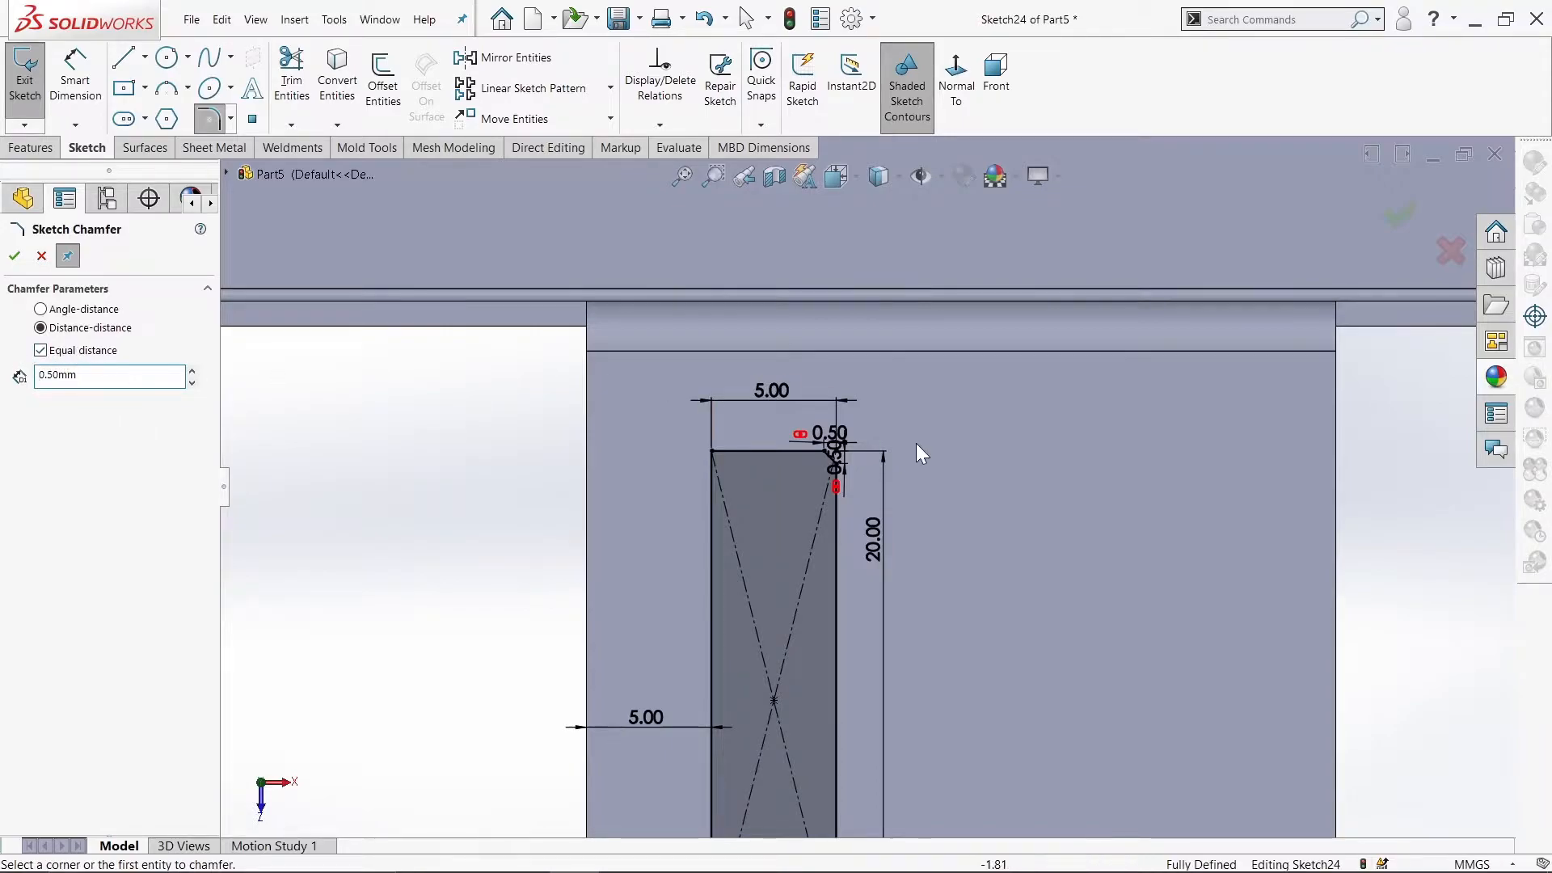
pyautogui.scroll(2, 866, 501)
pyautogui.scroll(-4, 867, 503)
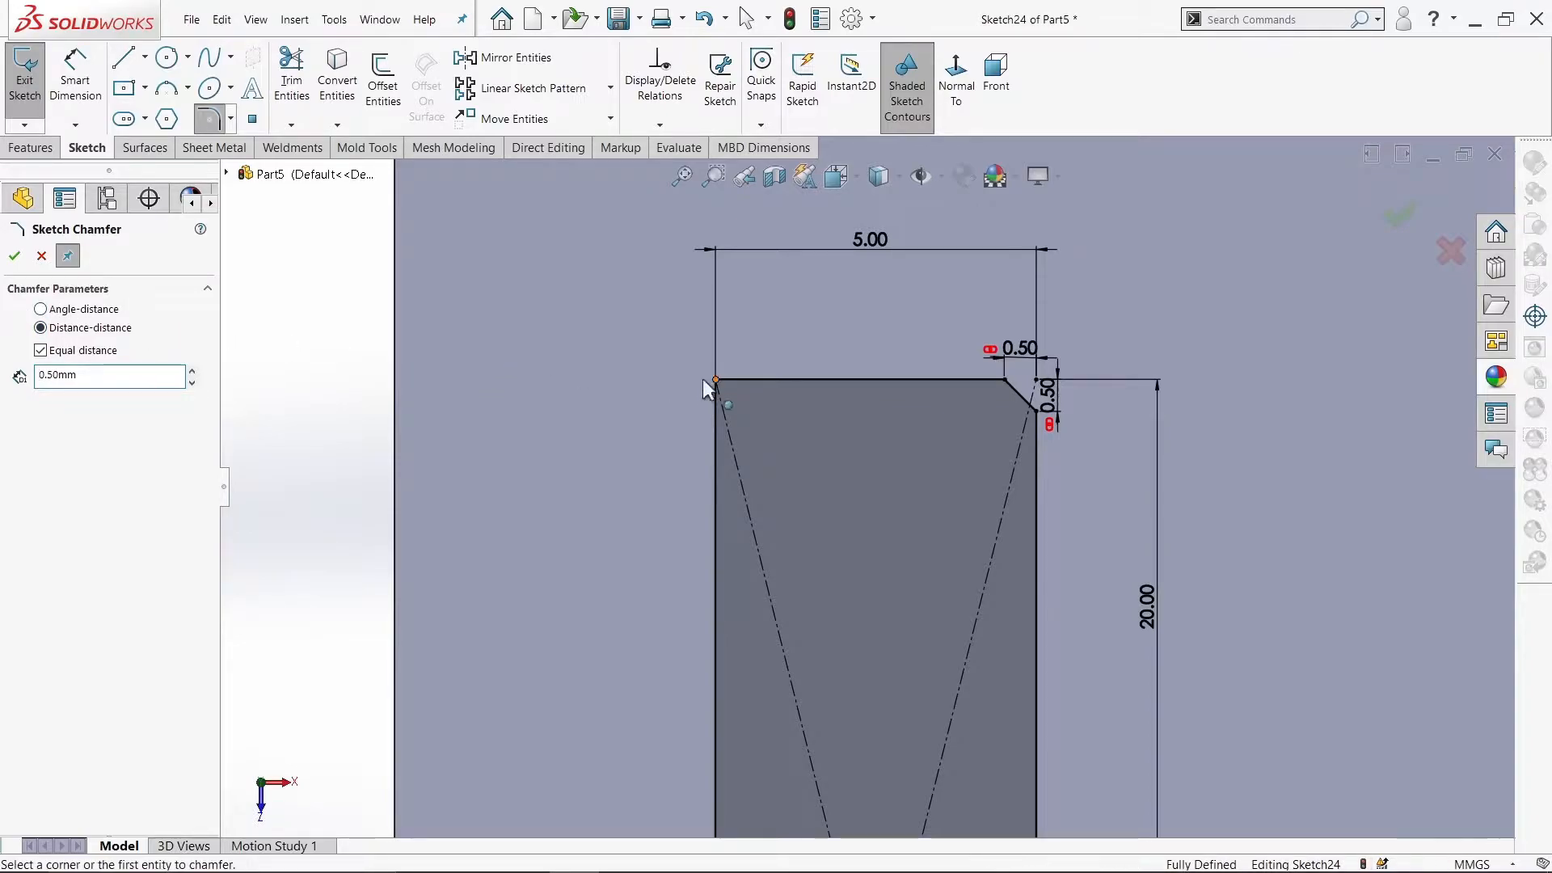
pyautogui.click(714, 376)
pyautogui.scroll(6, 647, 459)
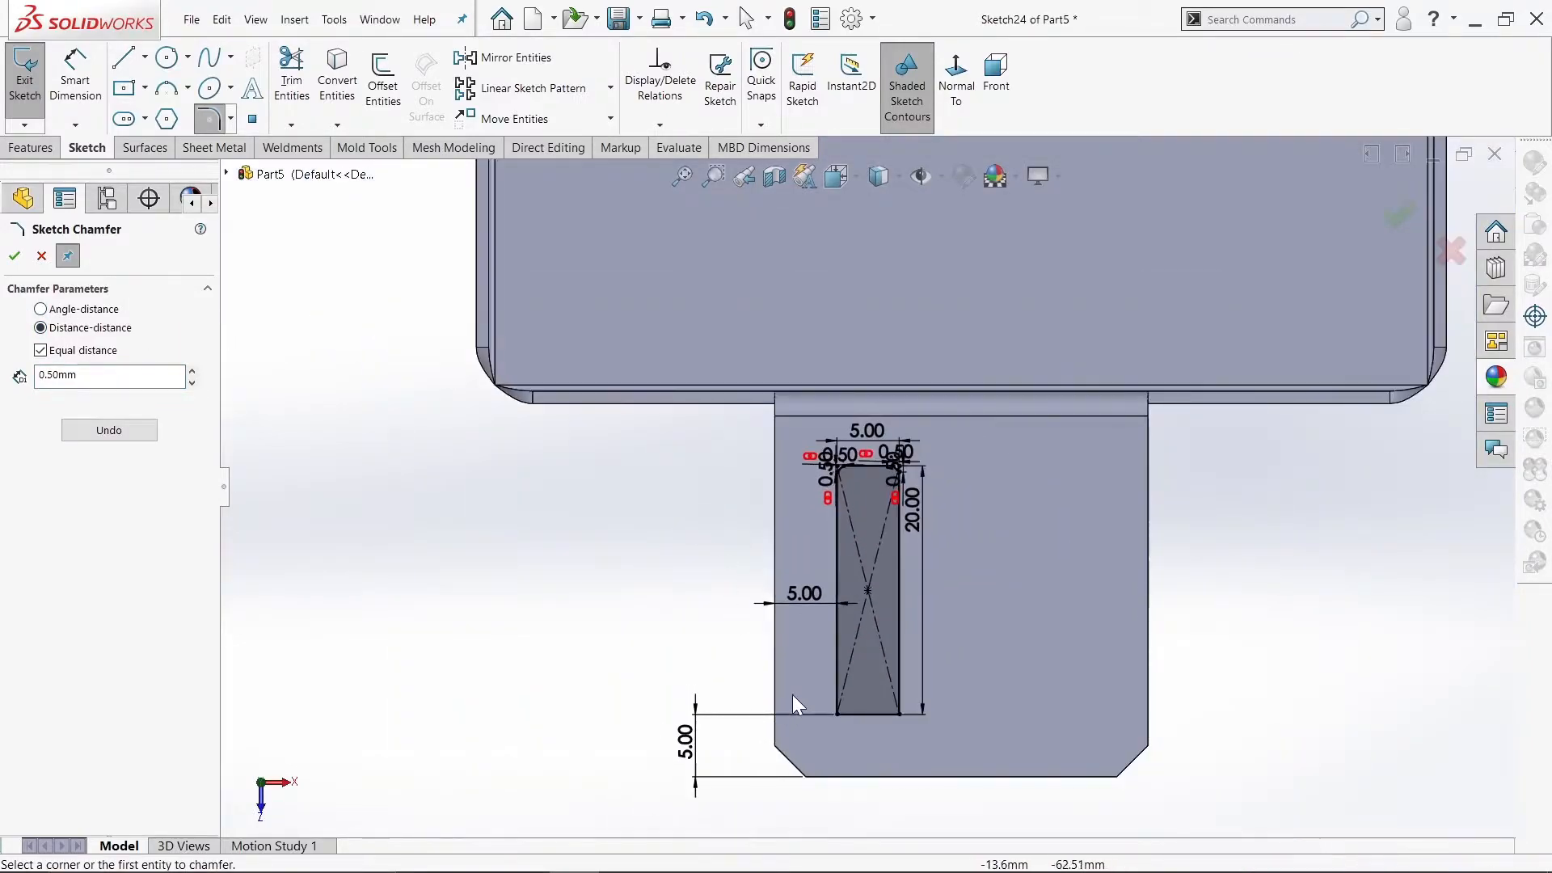
pyautogui.scroll(-3, 886, 687)
pyautogui.click(887, 679)
pyautogui.click(1021, 677)
pyautogui.click(14, 256)
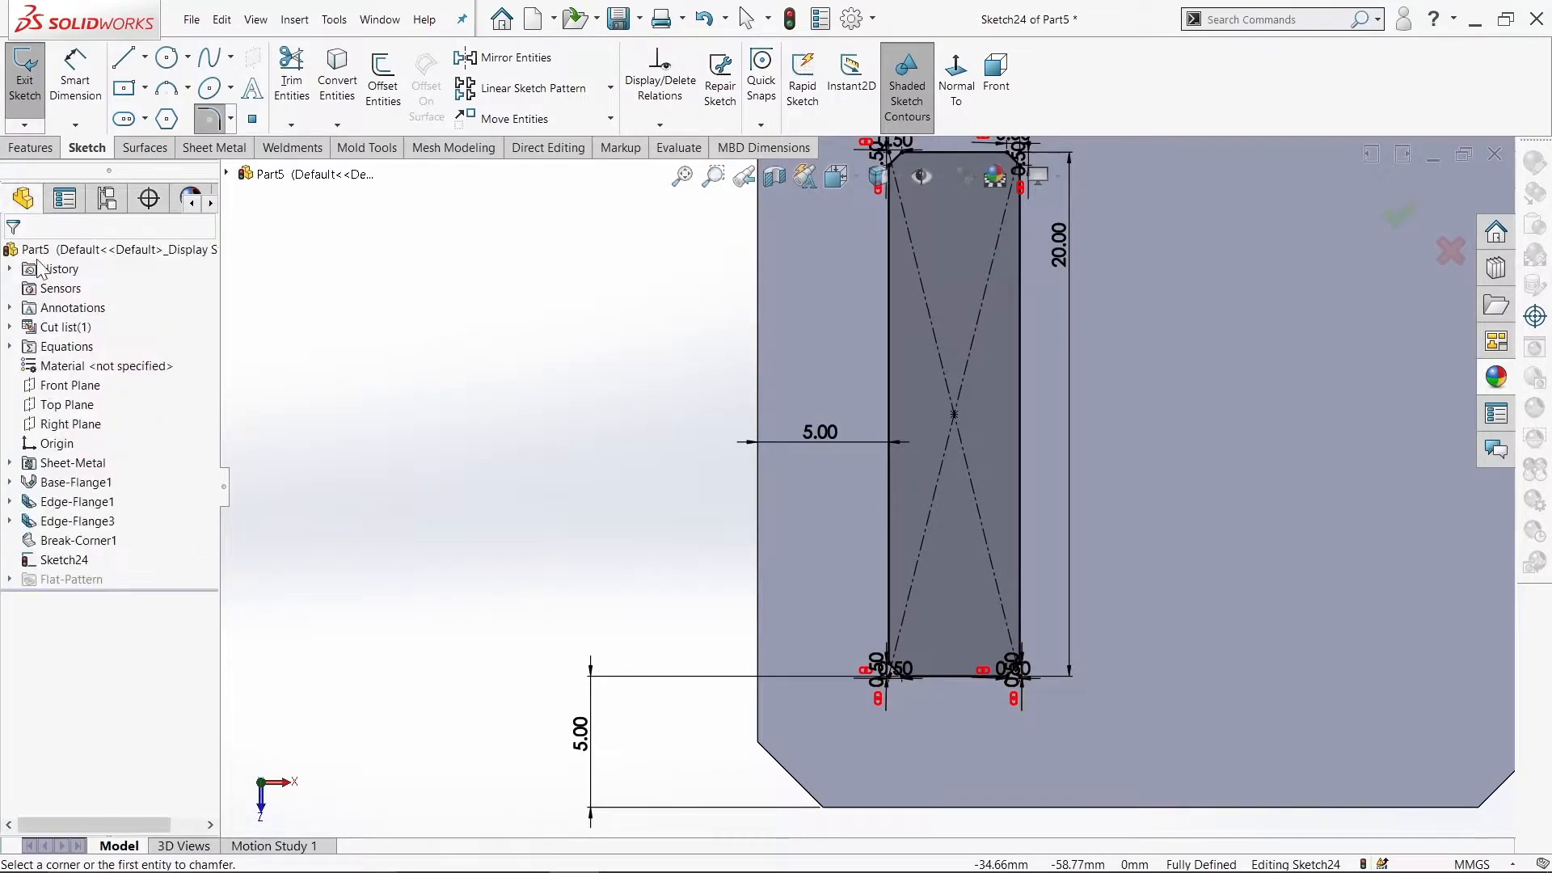
# Step: Finish the sketch and cut the slot through the tab with an Extruded Cut linked to the sheet thickness
pyautogui.scroll(3, 785, 339)
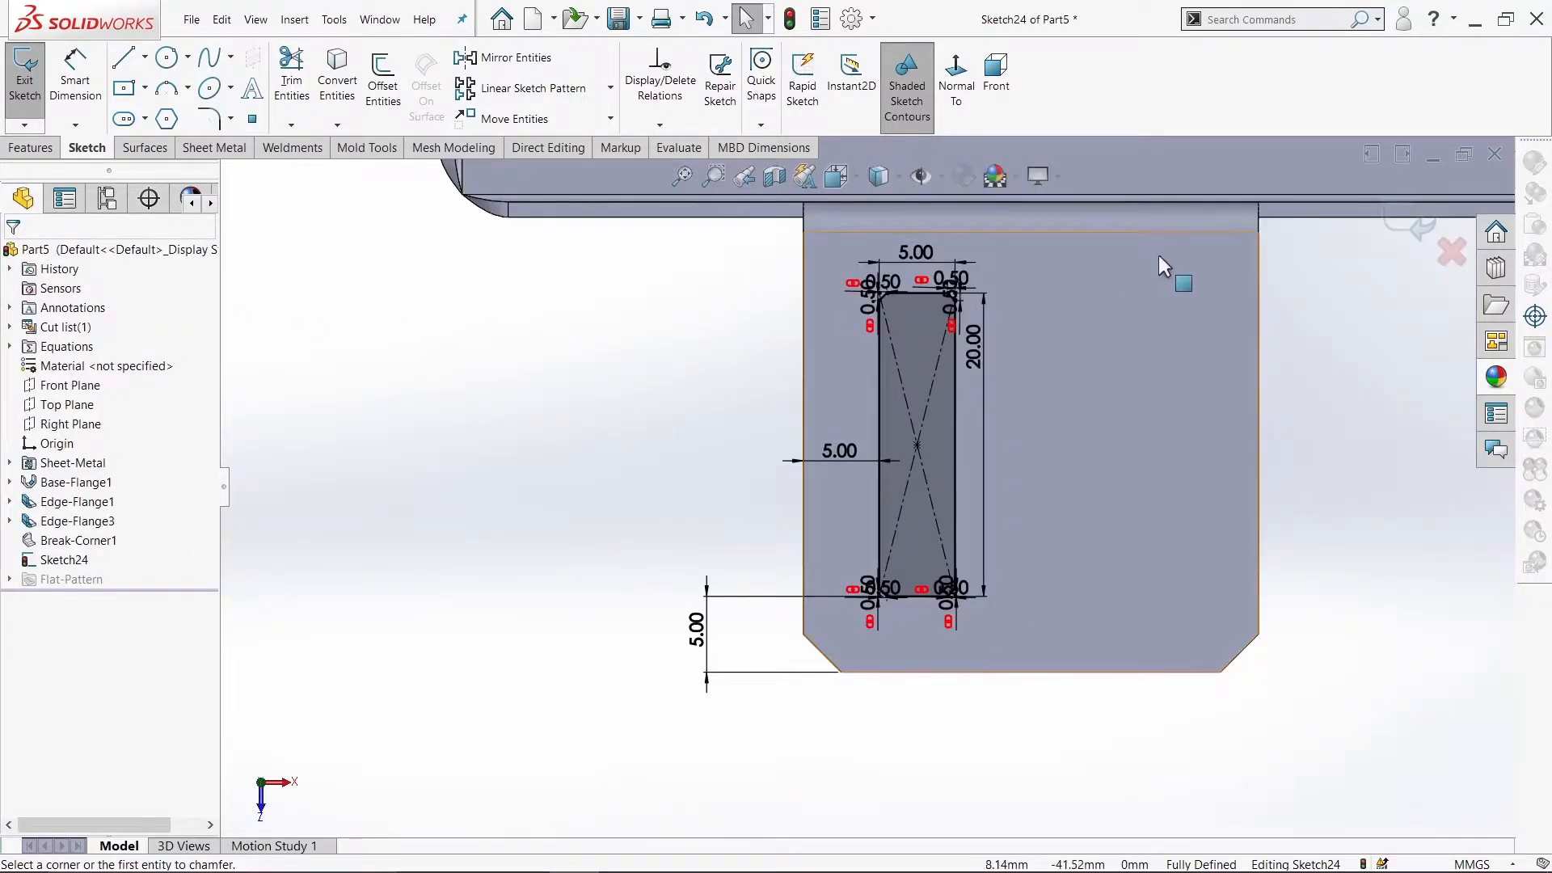
pyautogui.click(1409, 221)
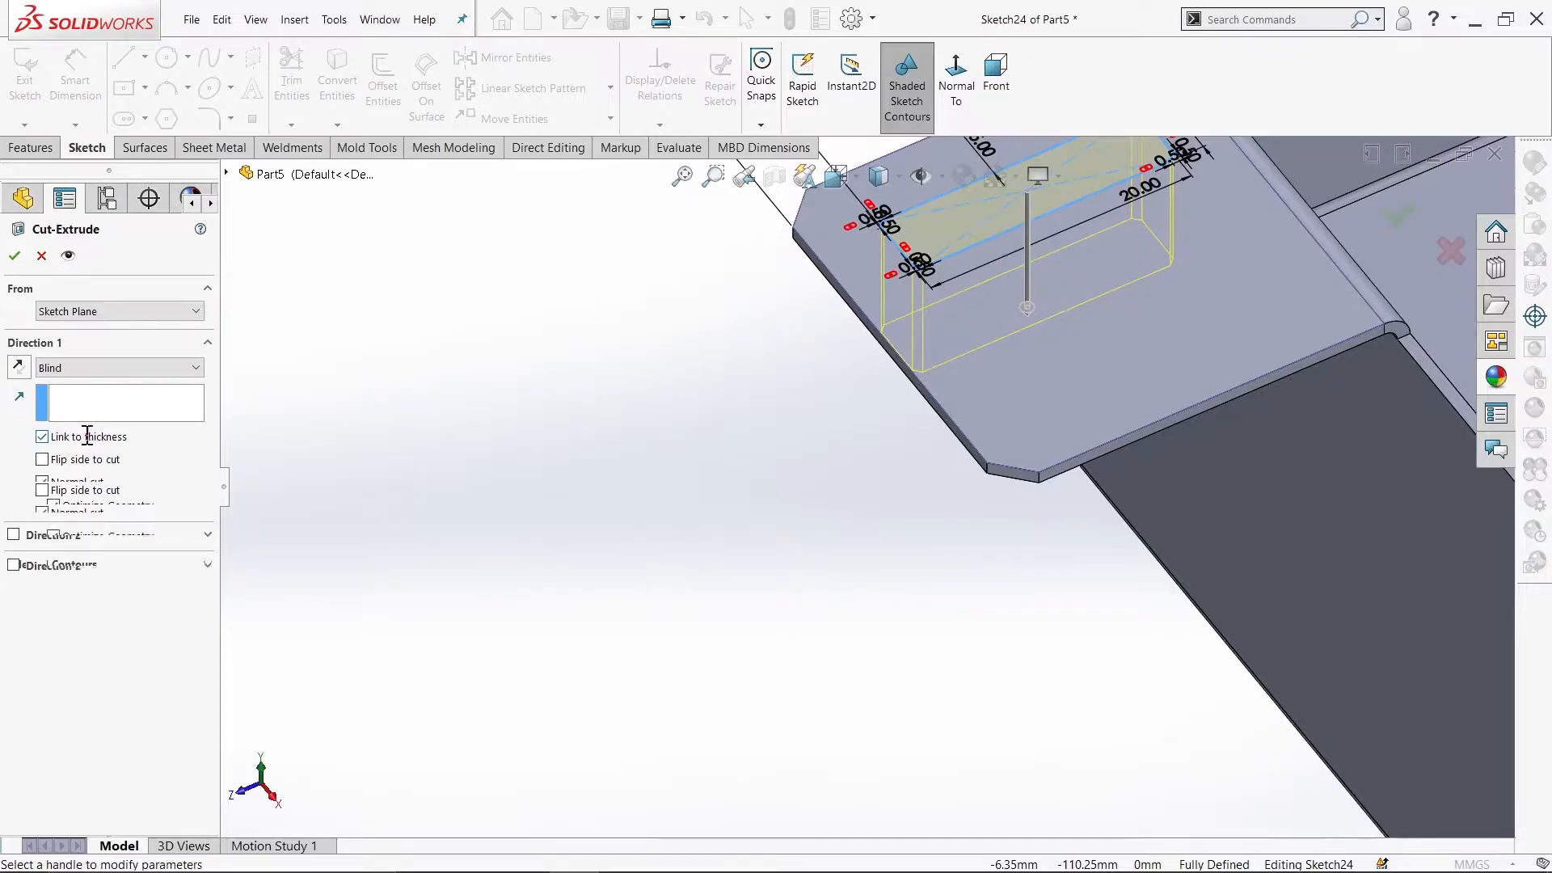
pyautogui.click(43, 437)
pyautogui.click(48, 467)
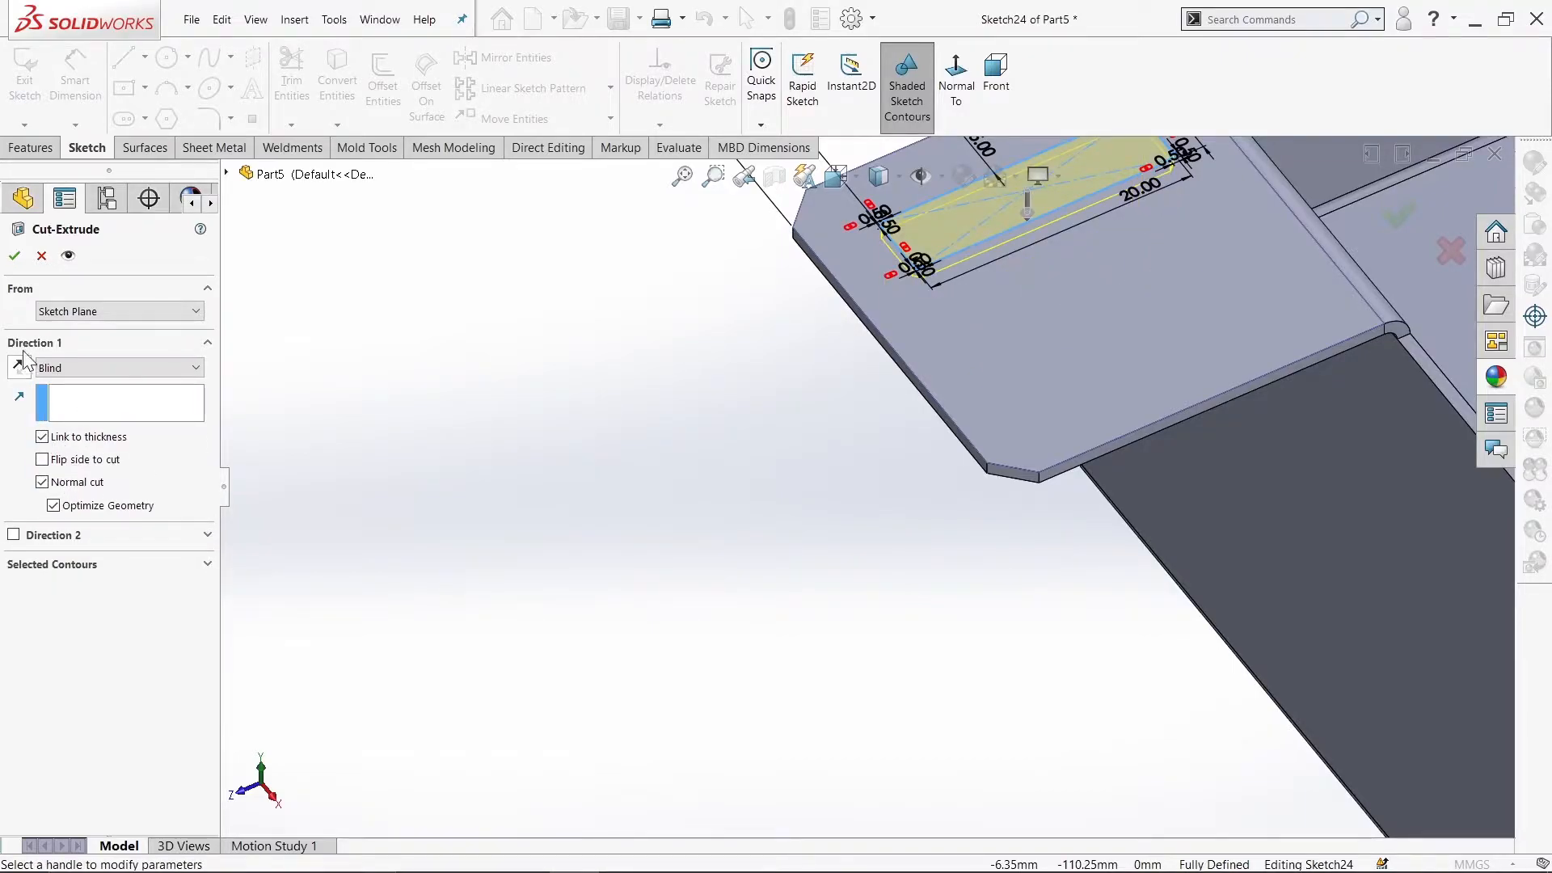
pyautogui.click(13, 255)
# Step: Reopen the slot cut's sketch for editing and view it normal to the tab face
pyautogui.moveTo(419, 429); pyautogui.dragTo(440, 379, button='middle')
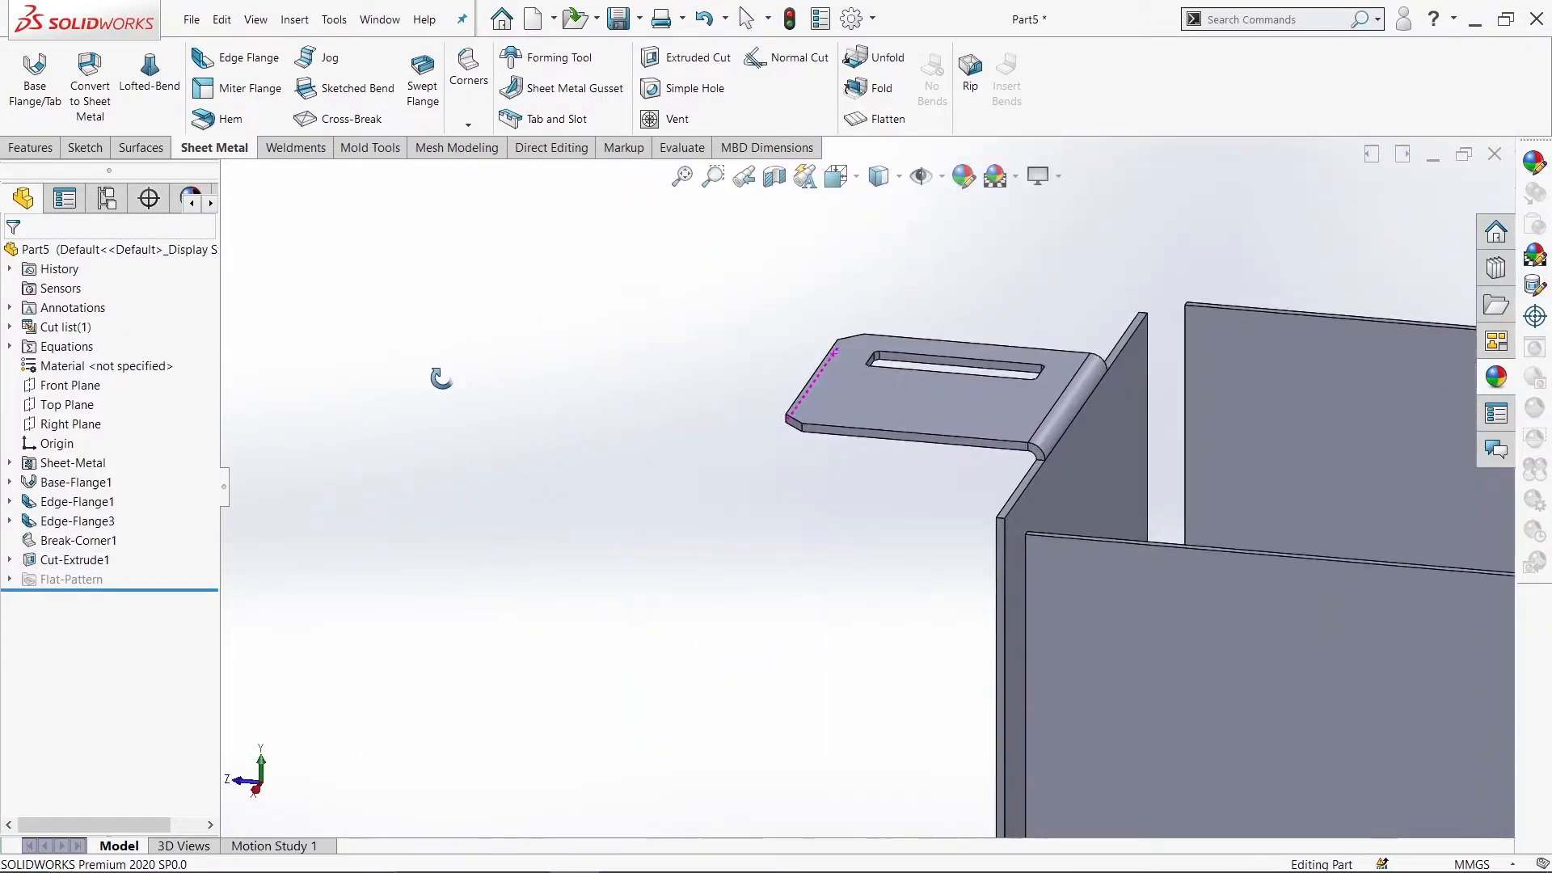
pyautogui.hotkey('ctrl', '7')
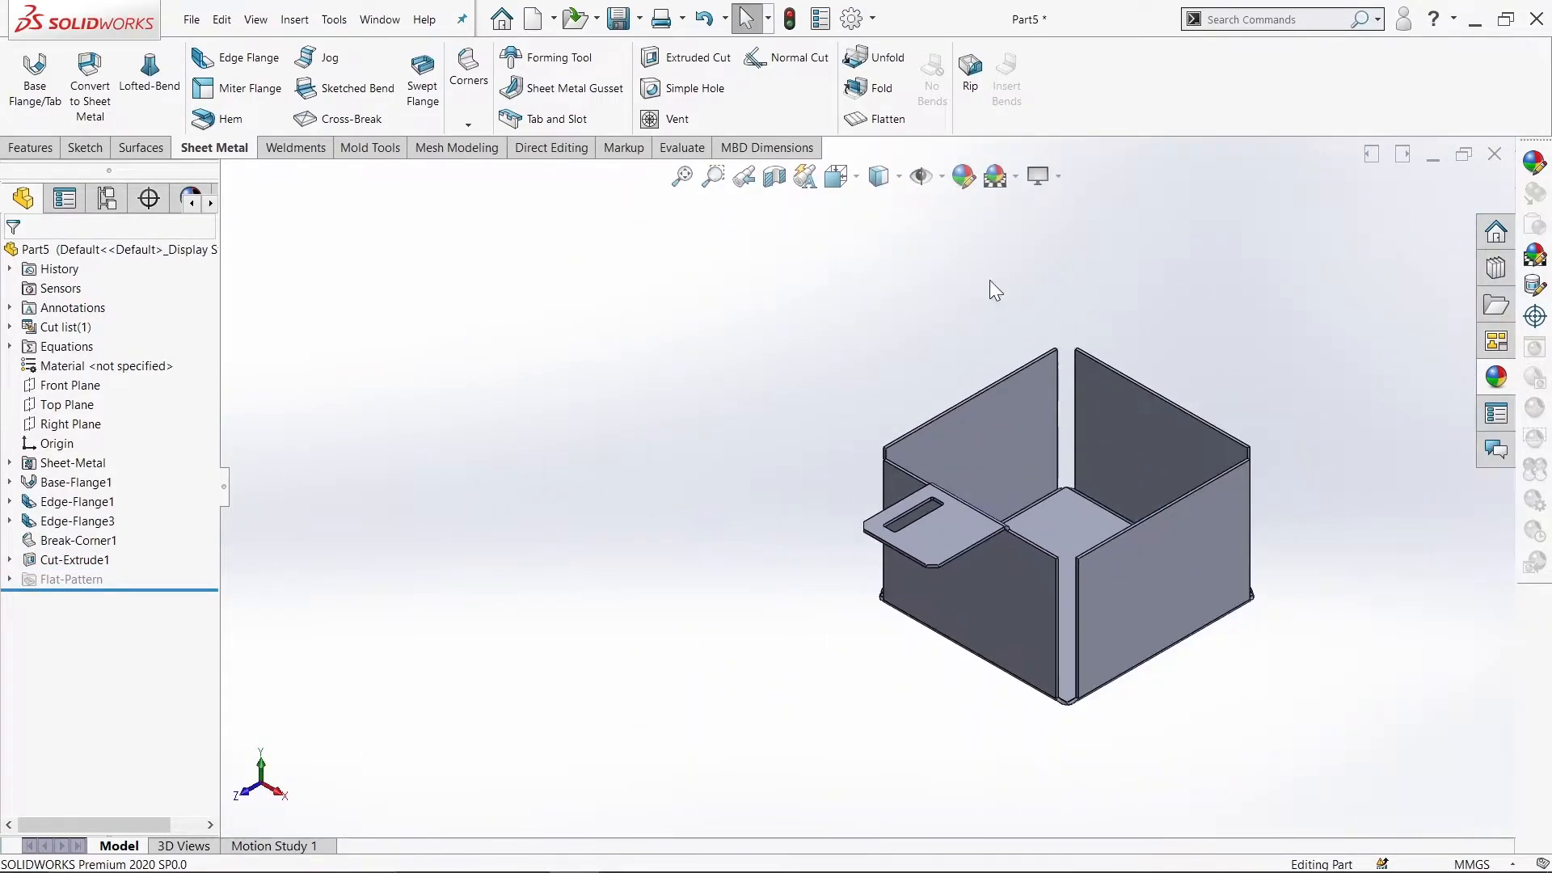
pyautogui.click(30, 148)
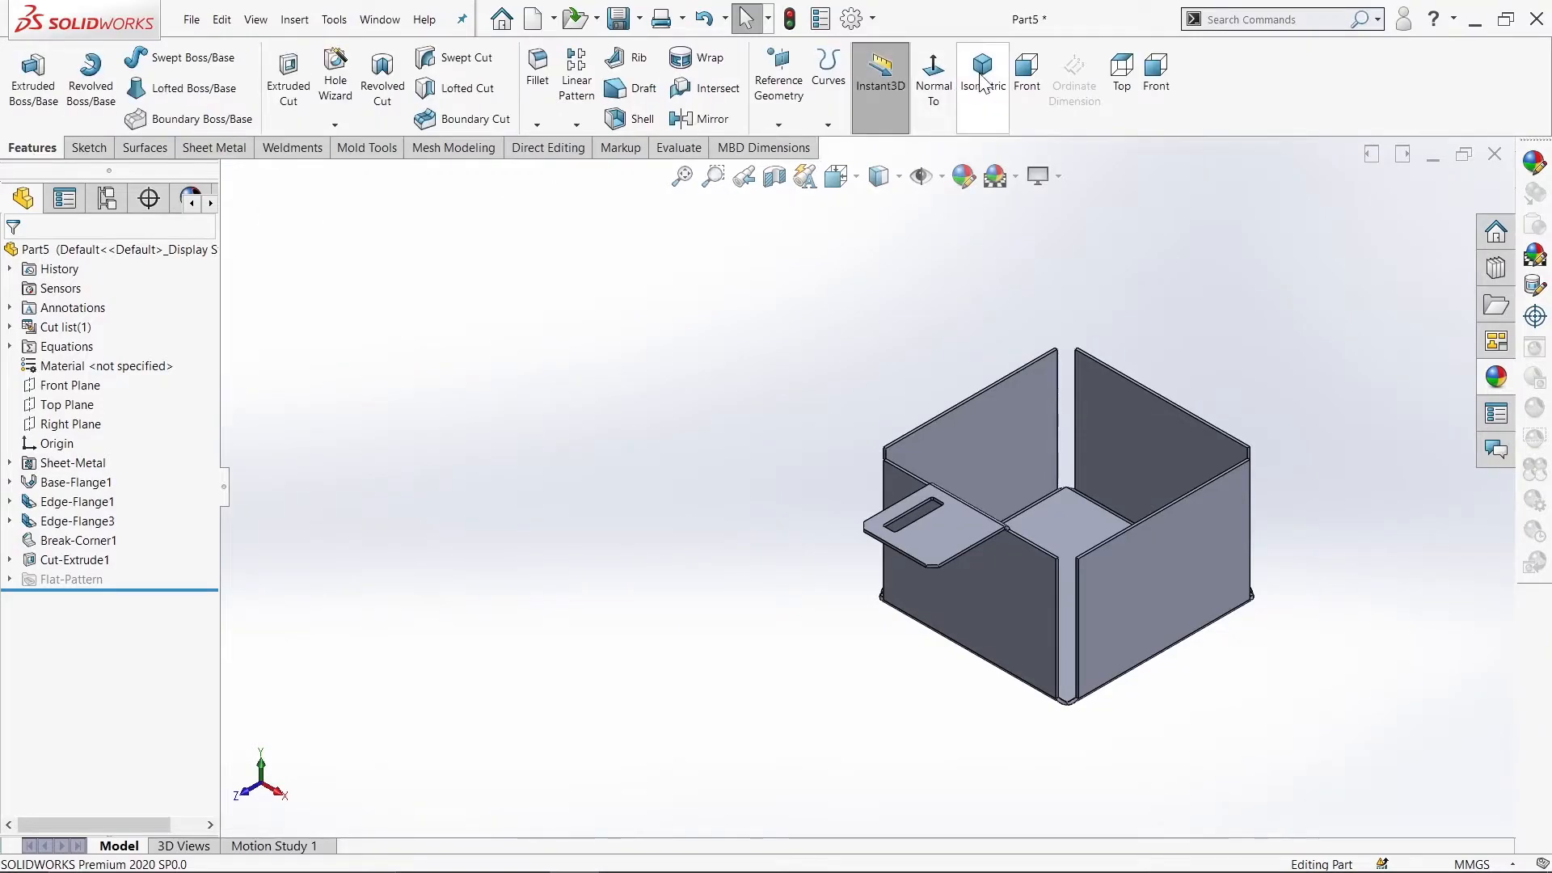
pyautogui.click(983, 75)
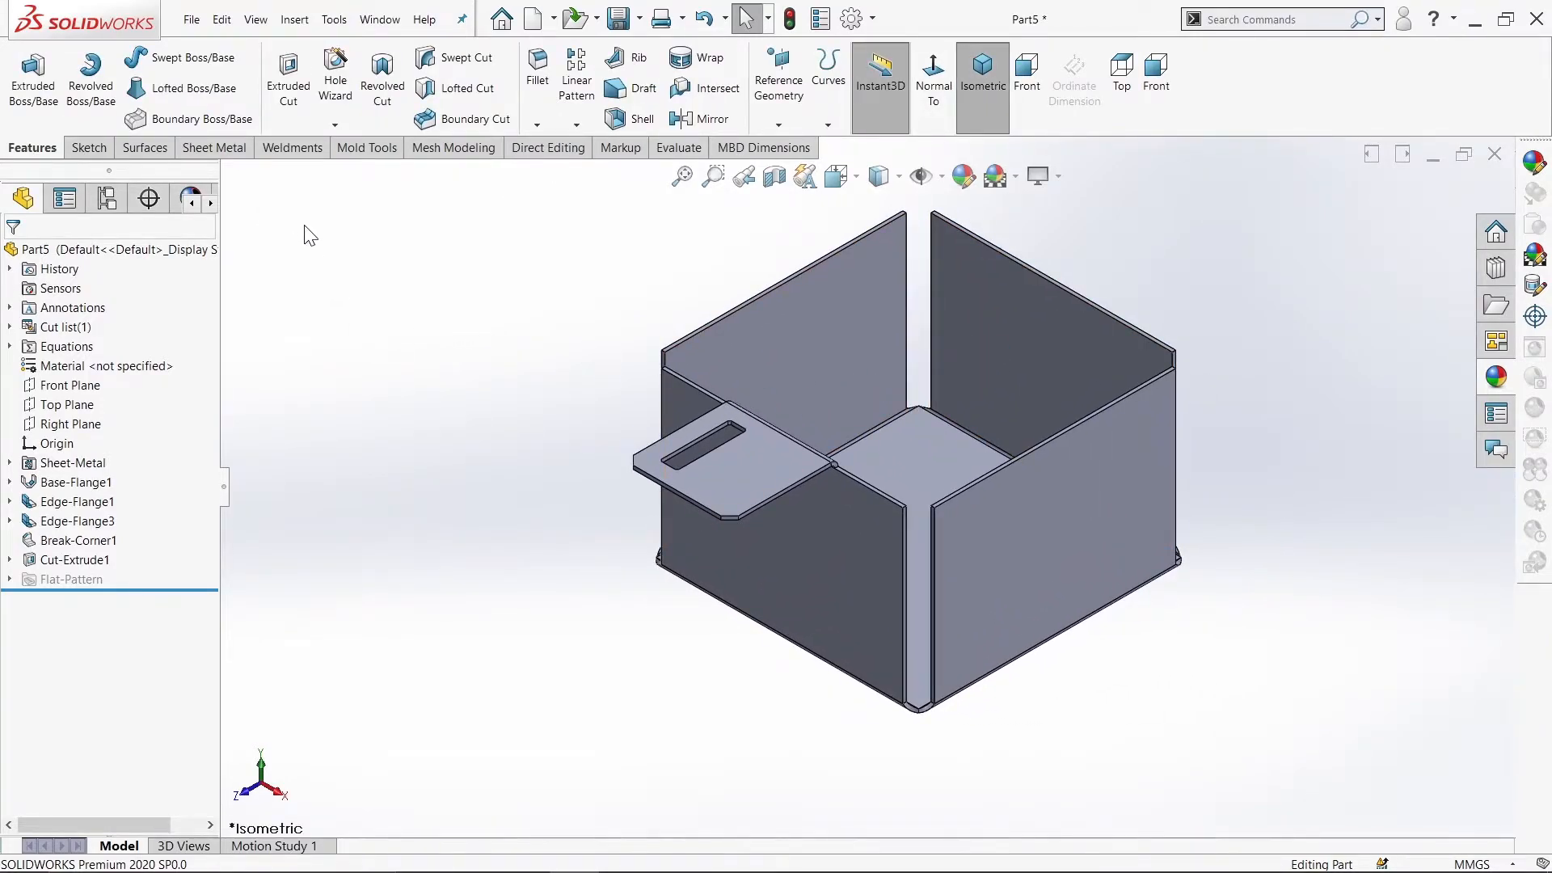
pyautogui.click(10, 560)
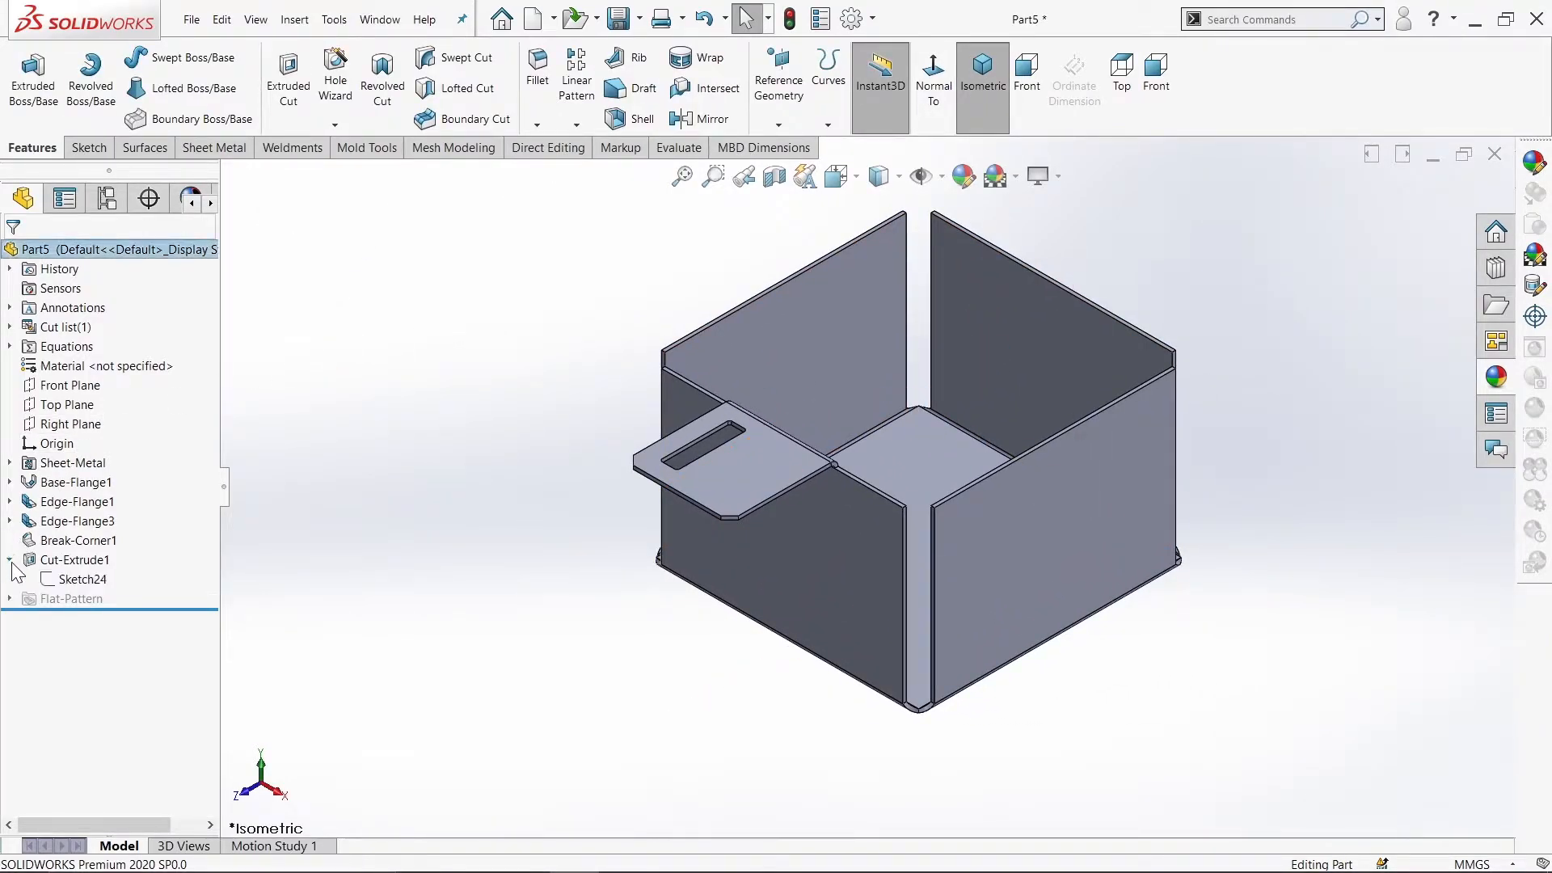
pyautogui.click(83, 579)
pyautogui.click(109, 538)
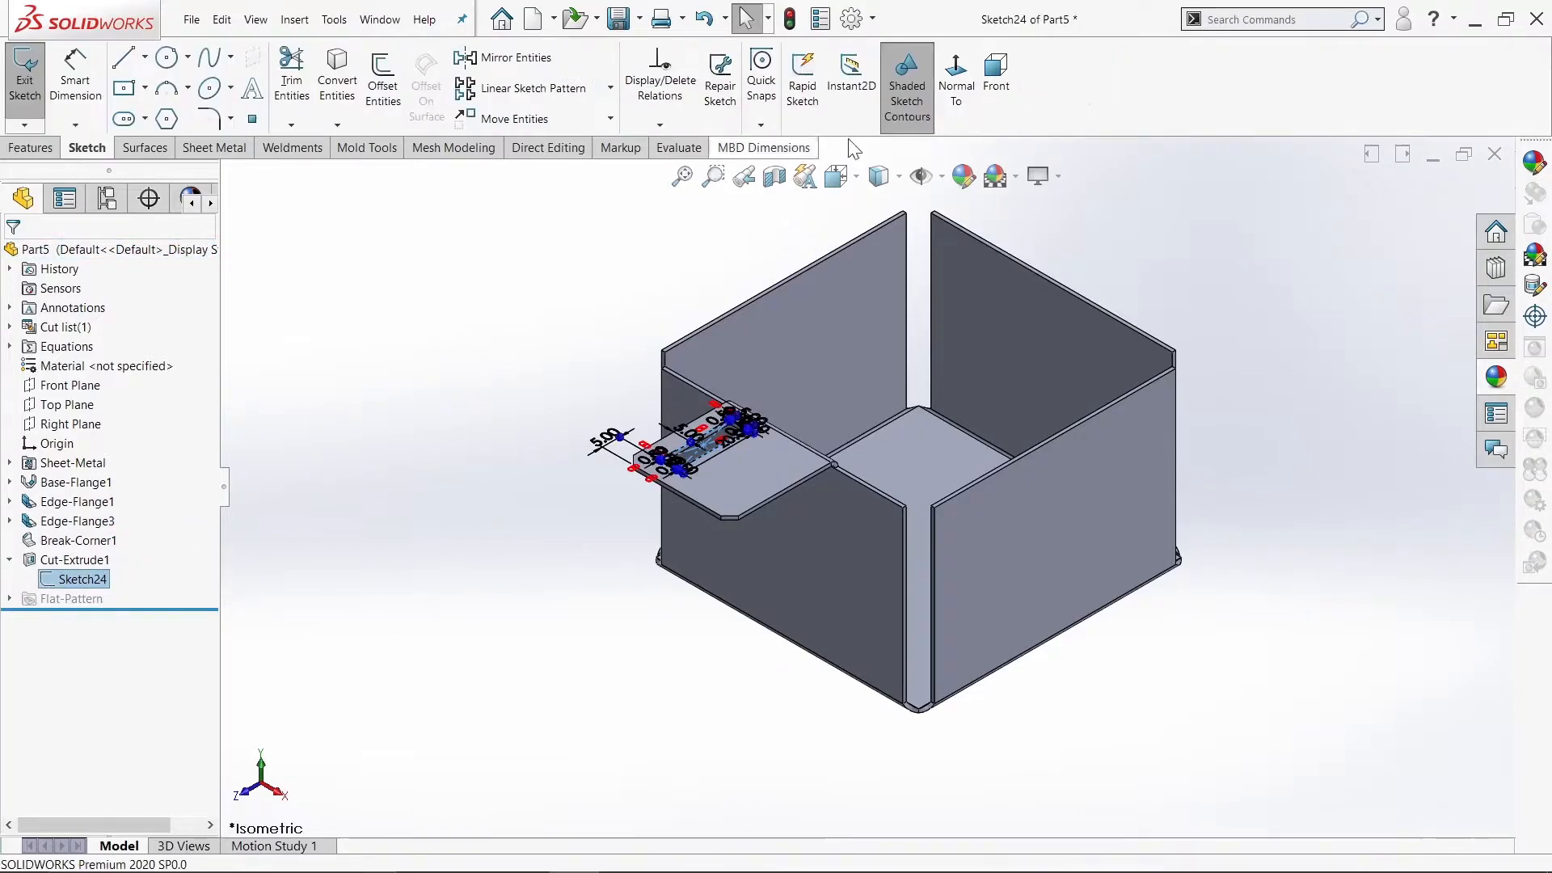
pyautogui.click(951, 116)
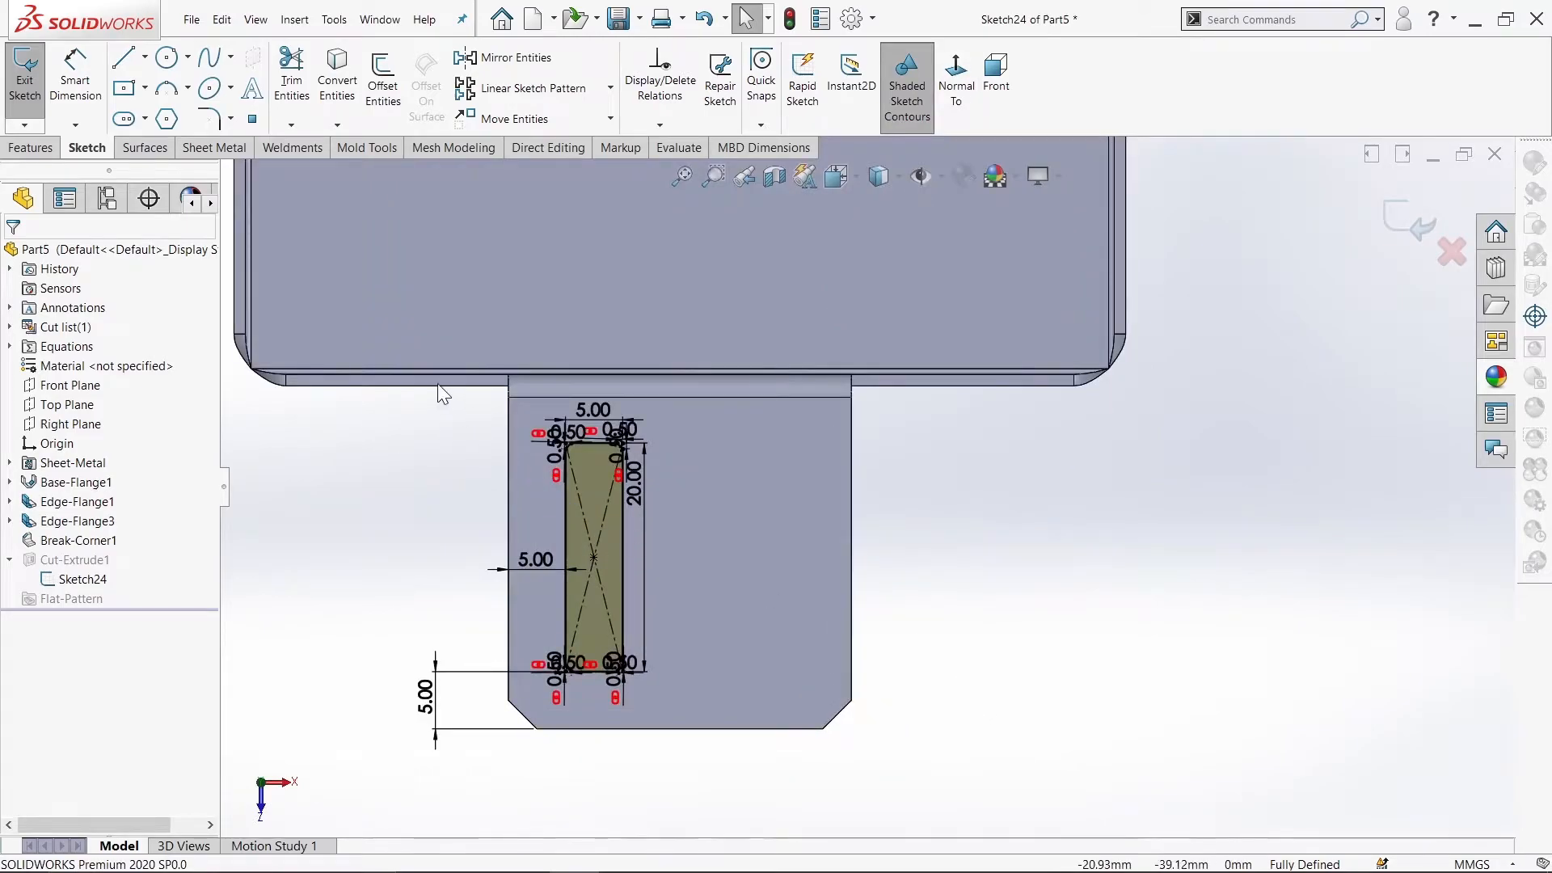
# Step: Draw a vertical centerline from the midpoint of the tab's outer end edge toward the box
pyautogui.click(123, 57)
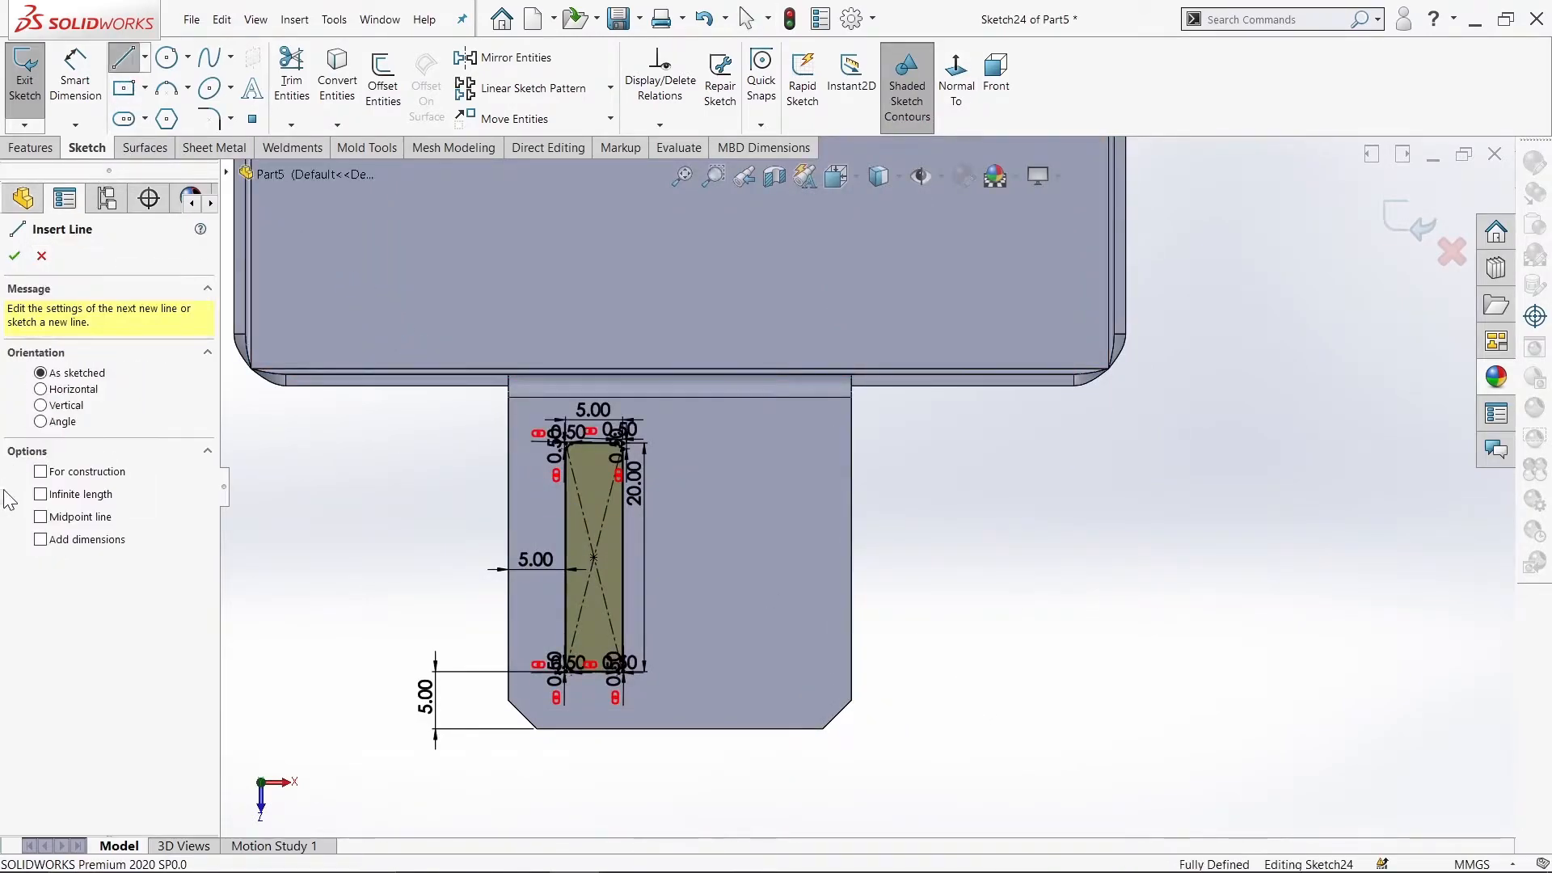
pyautogui.click(679, 728)
pyautogui.rightClick(680, 619)
pyautogui.click(712, 630)
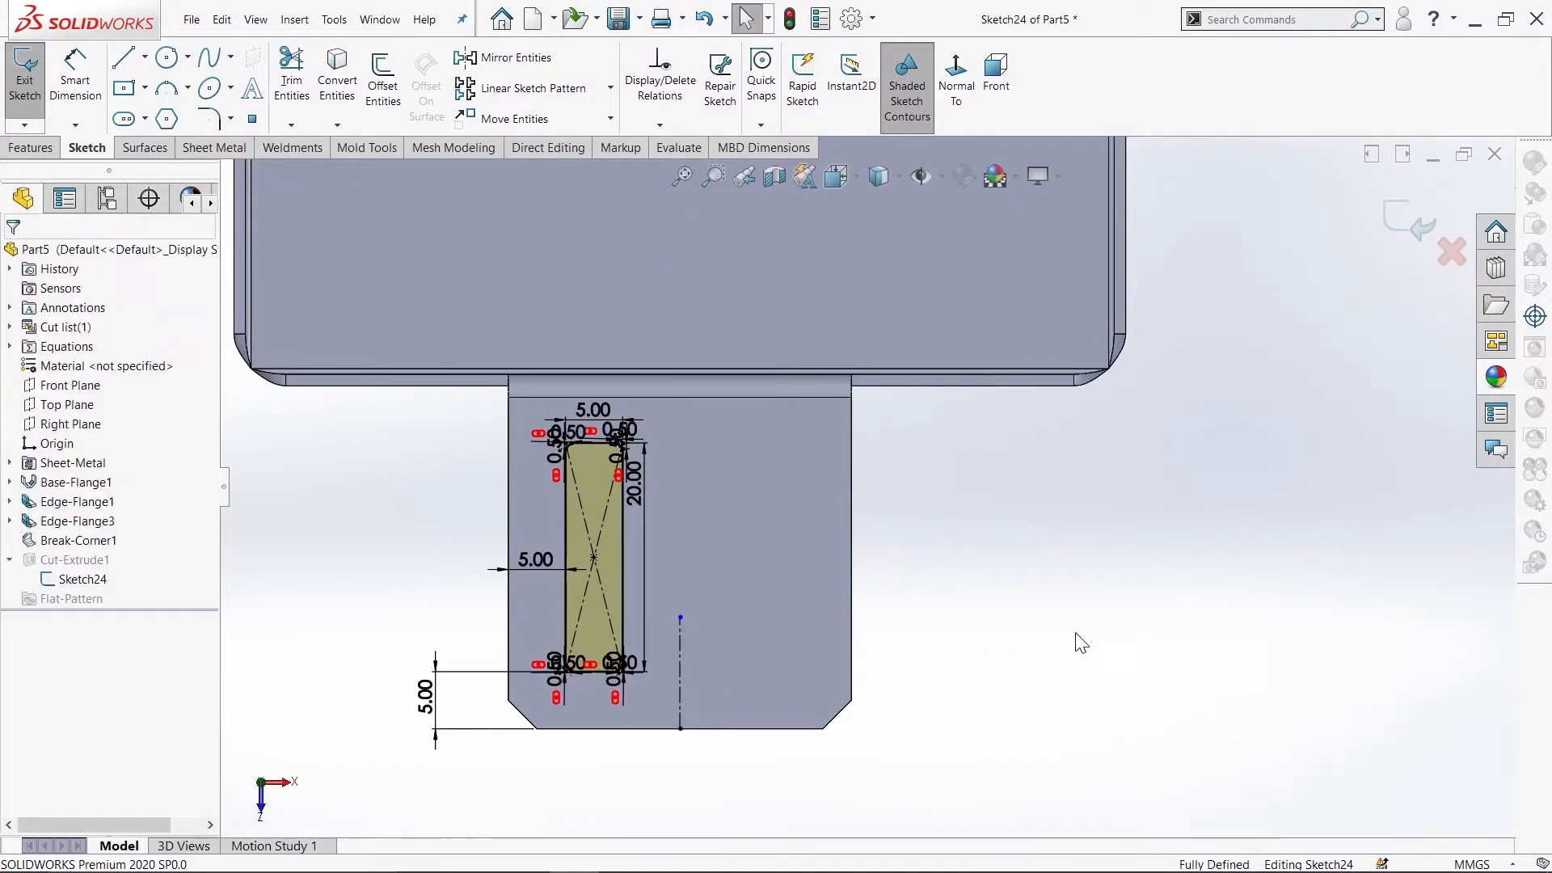
# Step: Mirror the whole chamfered slot profile about the vertical centerline and exit the sketch to update the cut
pyautogui.click(505, 58)
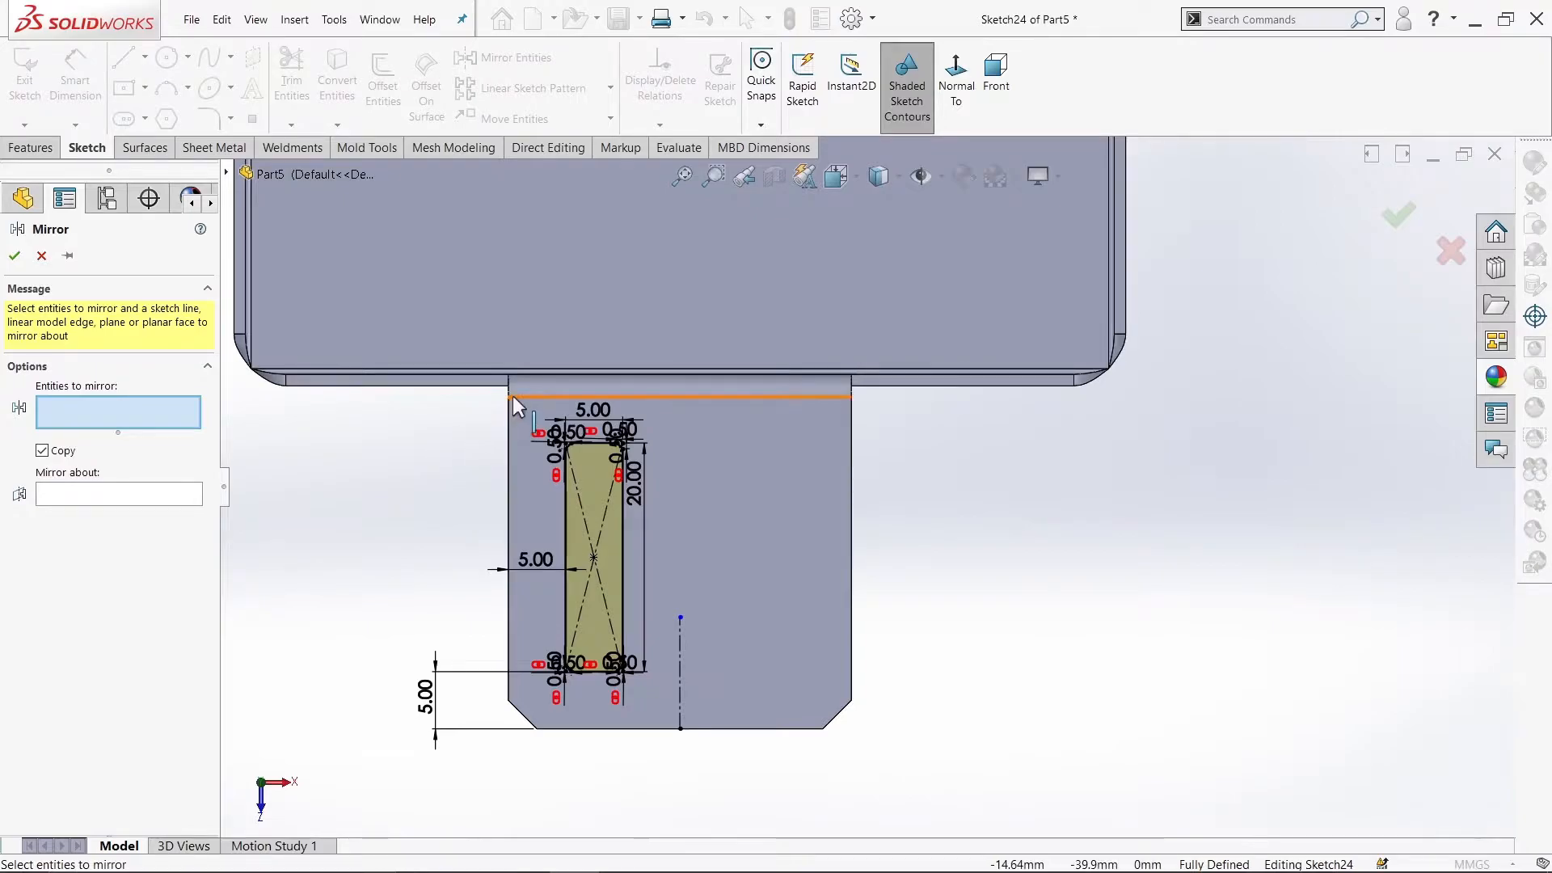
pyautogui.moveTo(466, 407); pyautogui.dragTo(653, 585)
pyautogui.moveTo(653, 701); pyautogui.dragTo(652, 701)
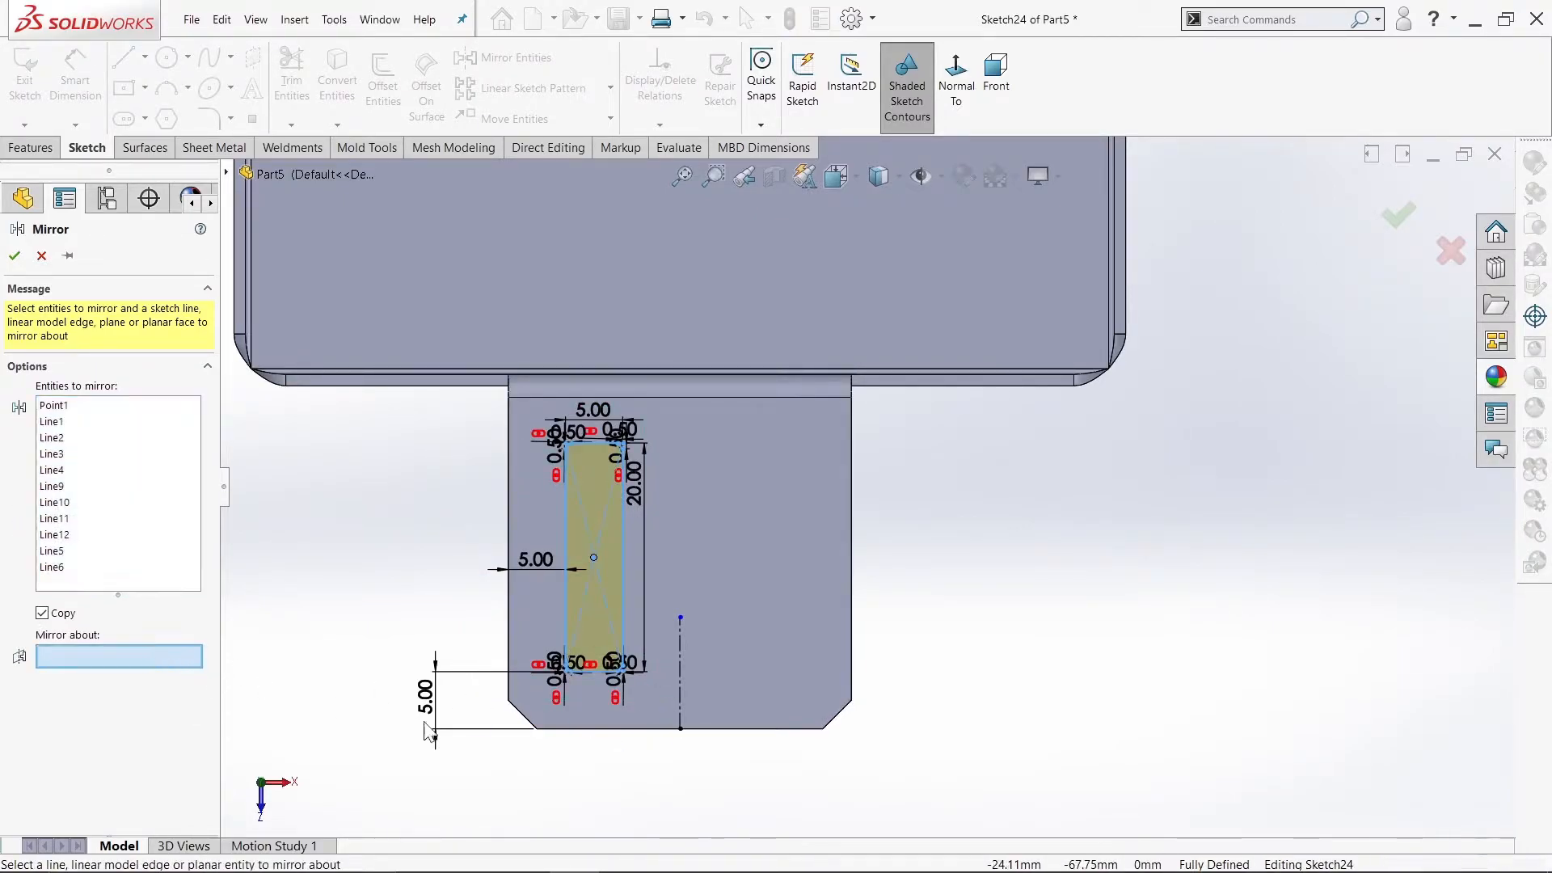
pyautogui.click(680, 683)
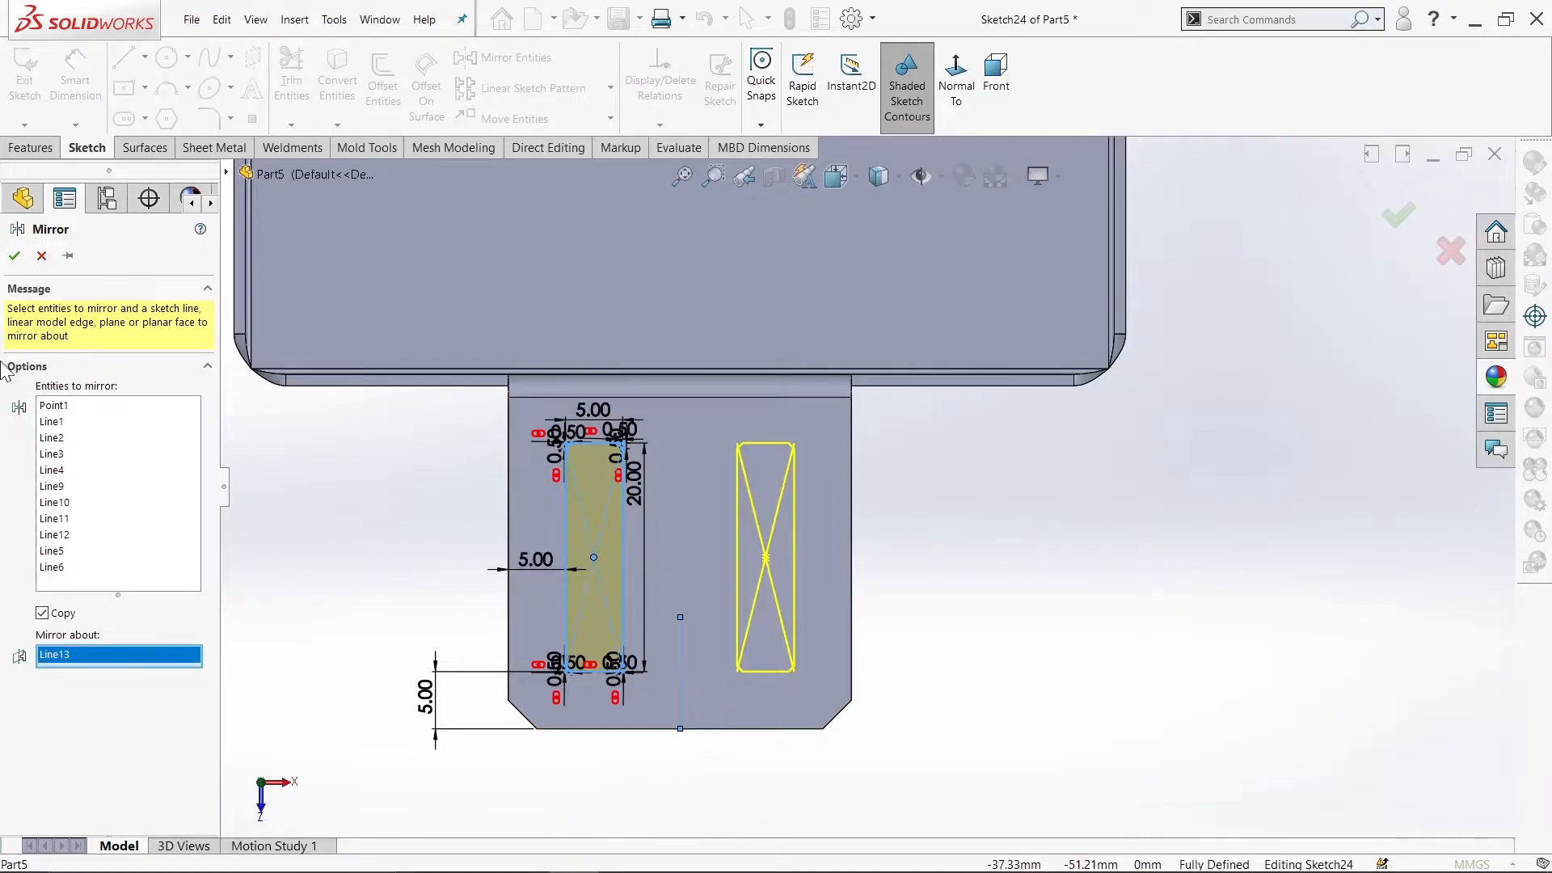
pyautogui.click(15, 257)
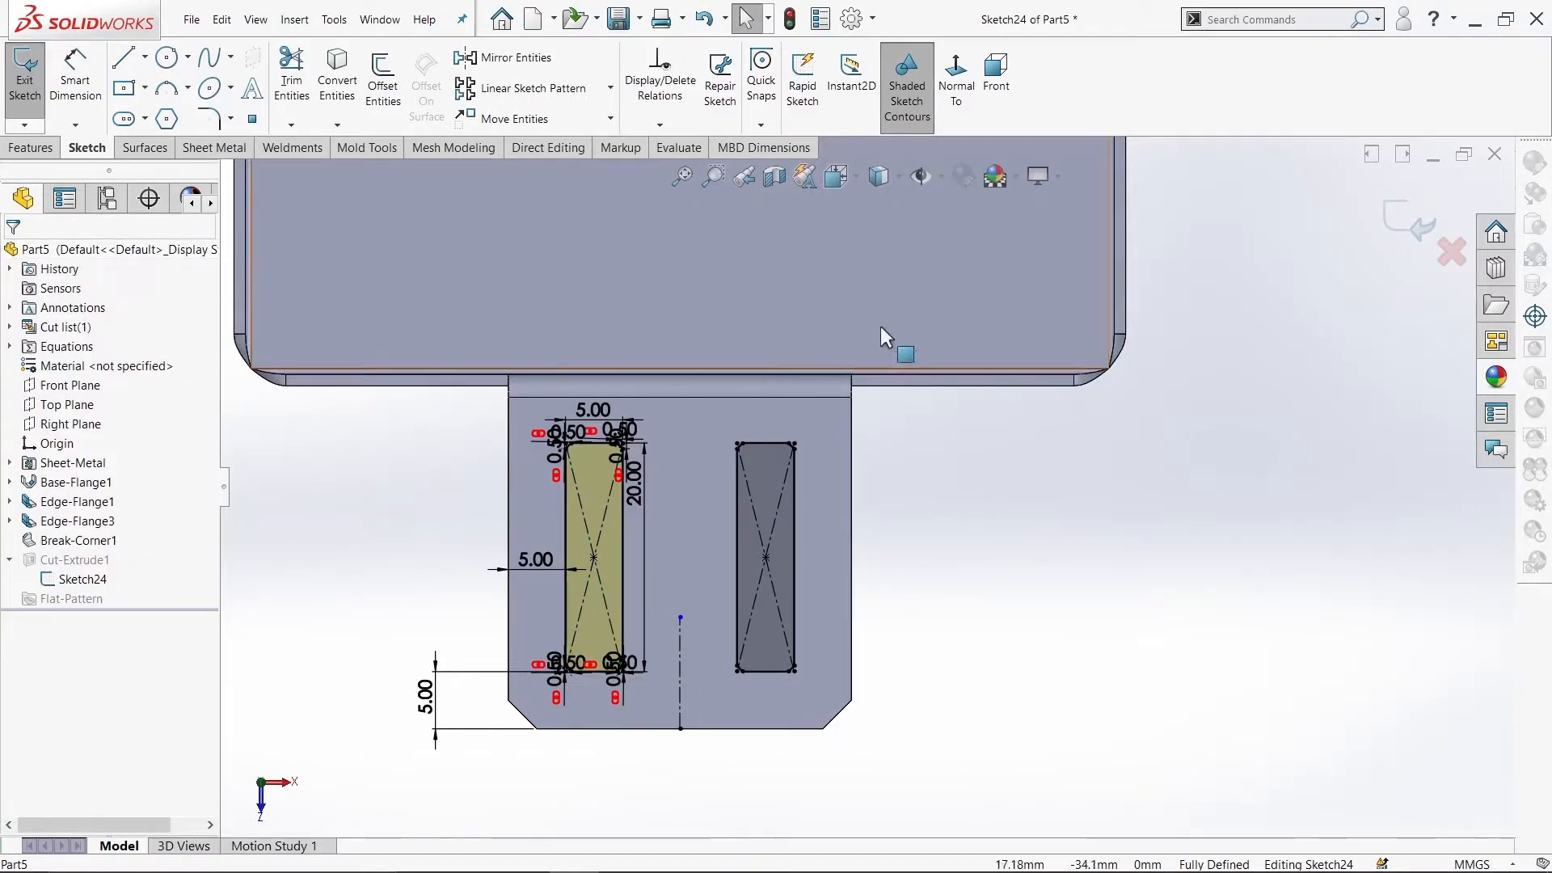
pyautogui.click(1403, 224)
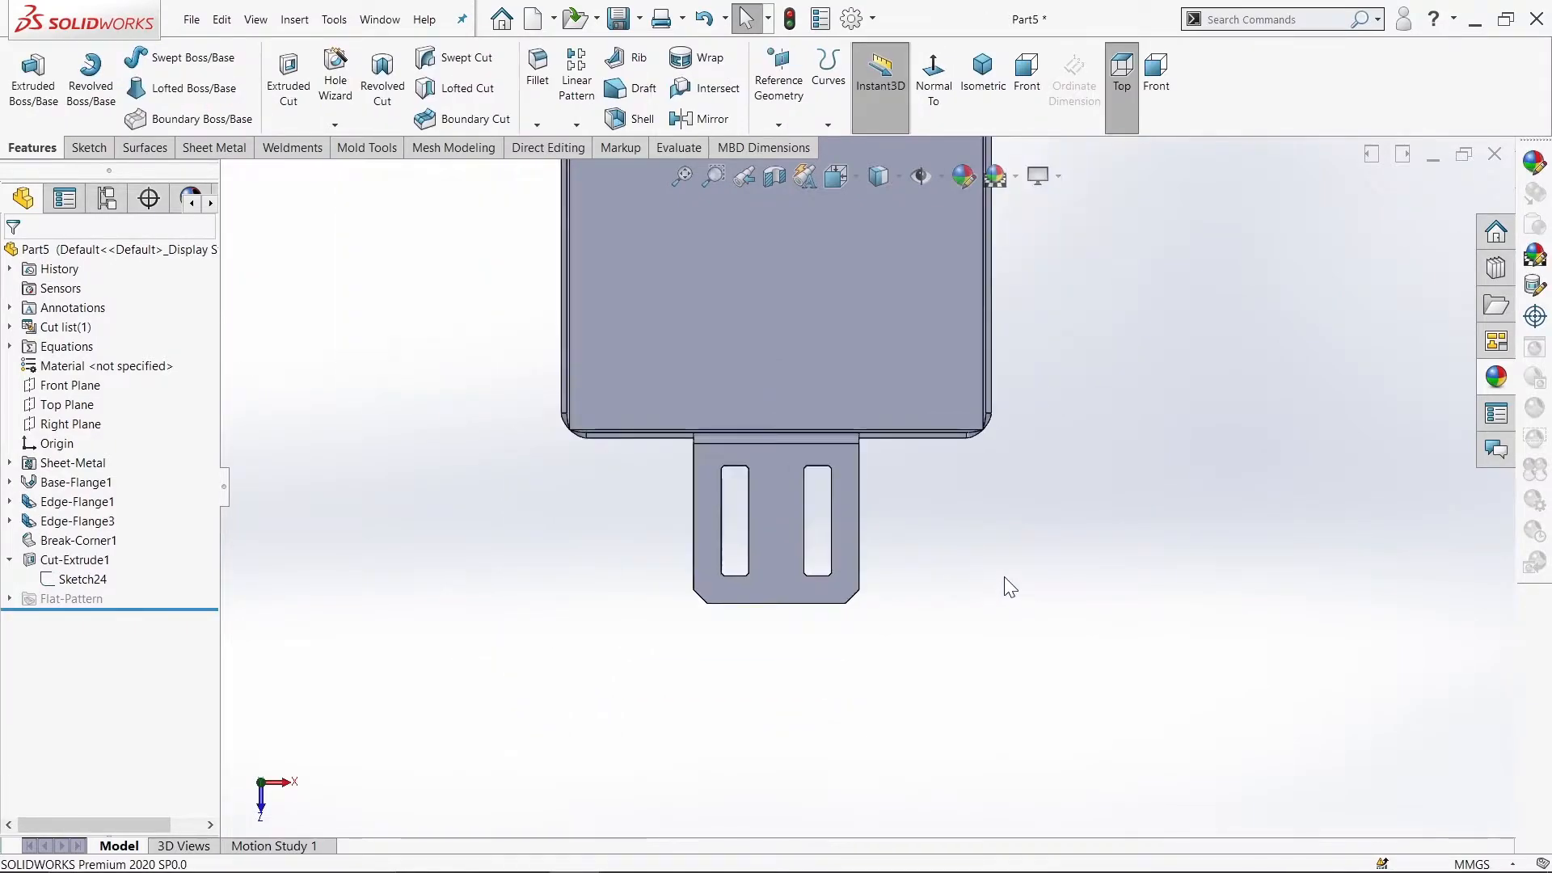
# Step: Start a circular pattern of the slotted tab's edge flange, using the box's inner bottom face as the direction reference
pyautogui.scroll(2, 964, 556)
pyautogui.click(963, 556)
pyautogui.moveTo(966, 557); pyautogui.dragTo(1150, 413, button='middle')
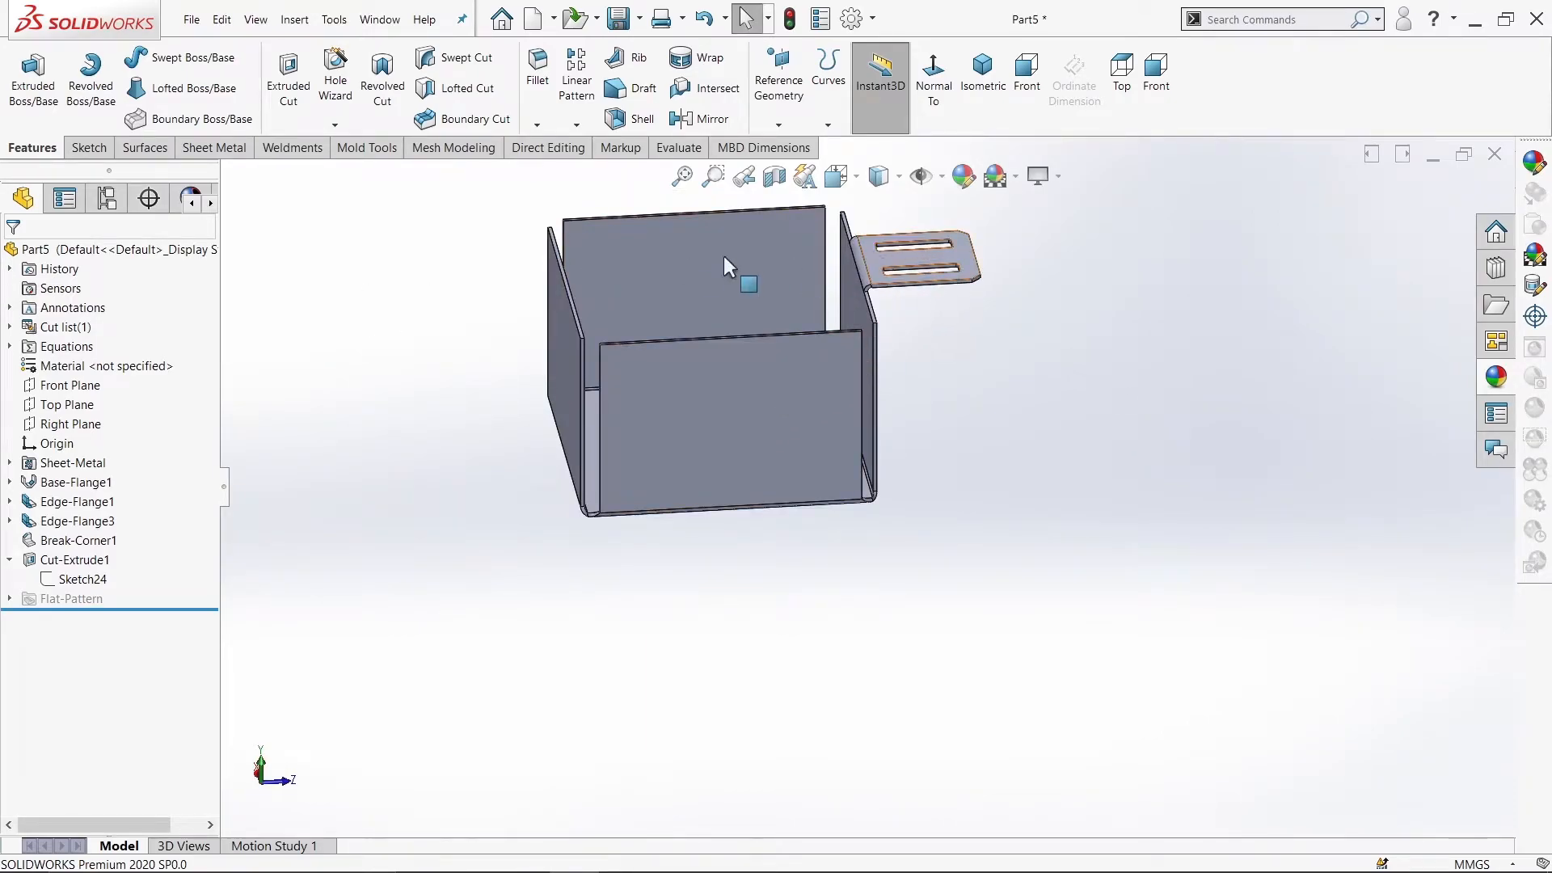
pyautogui.click(577, 125)
pyautogui.click(598, 162)
pyautogui.moveTo(335, 342); pyautogui.dragTo(373, 437, button='middle')
pyautogui.click(186, 316)
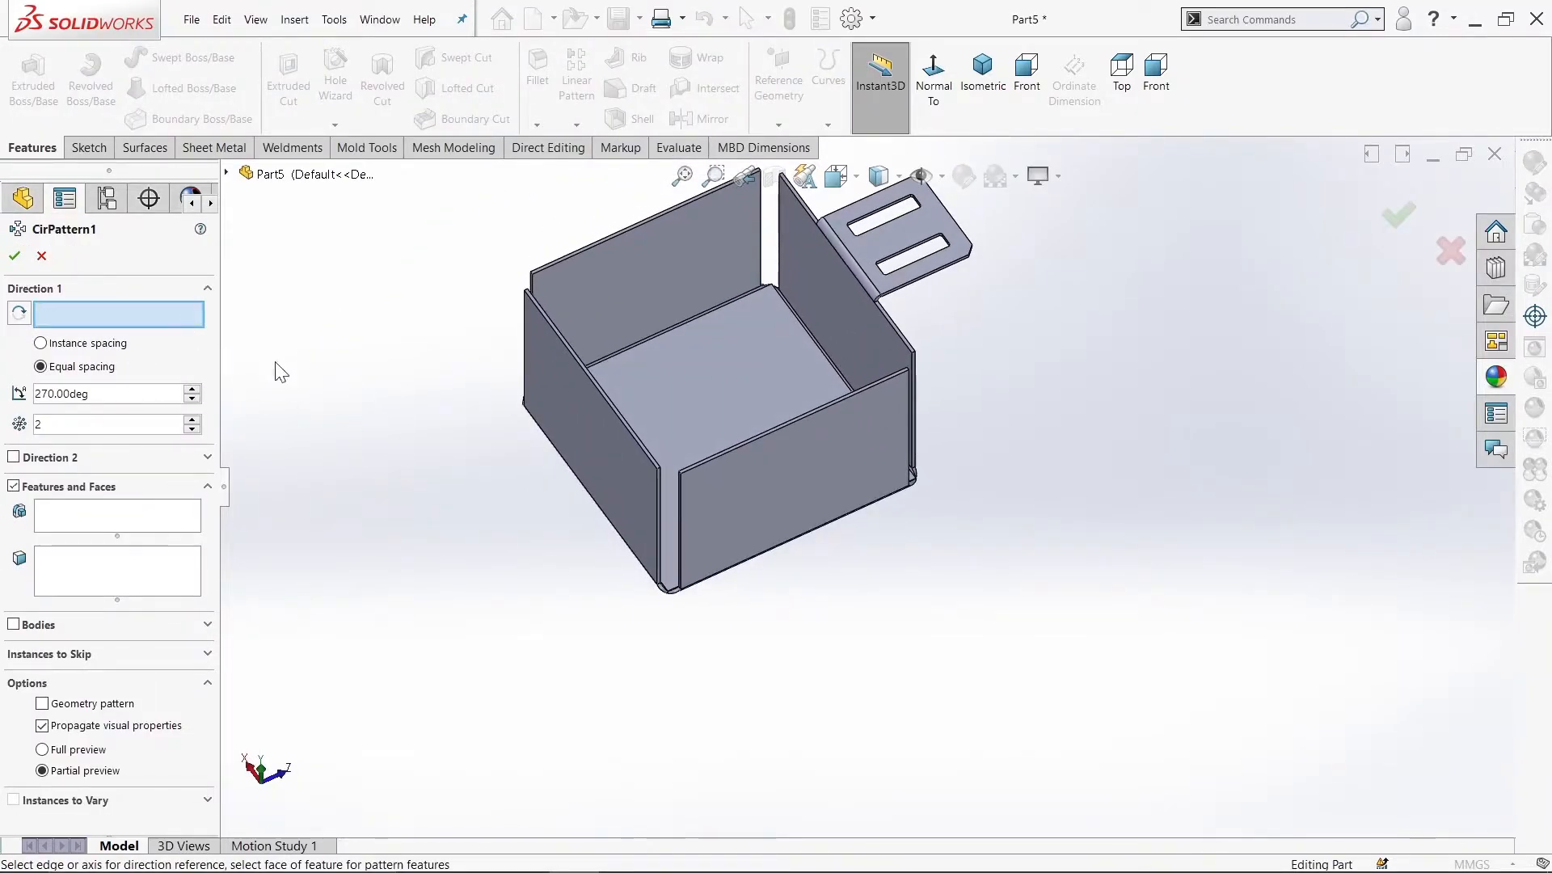
pyautogui.click(716, 358)
pyautogui.click(101, 524)
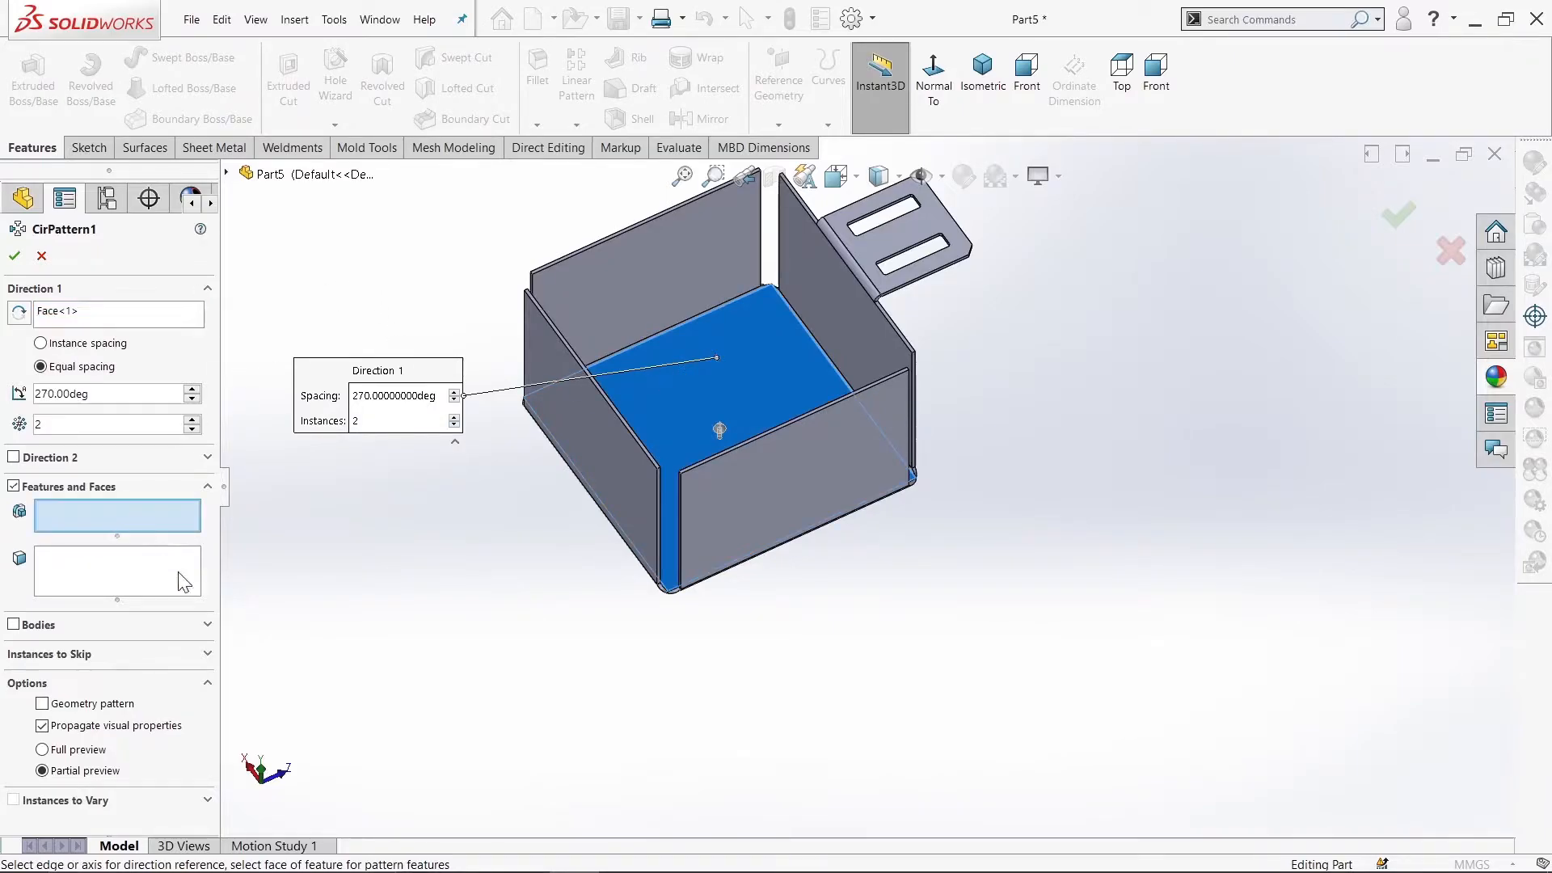
pyautogui.click(958, 238)
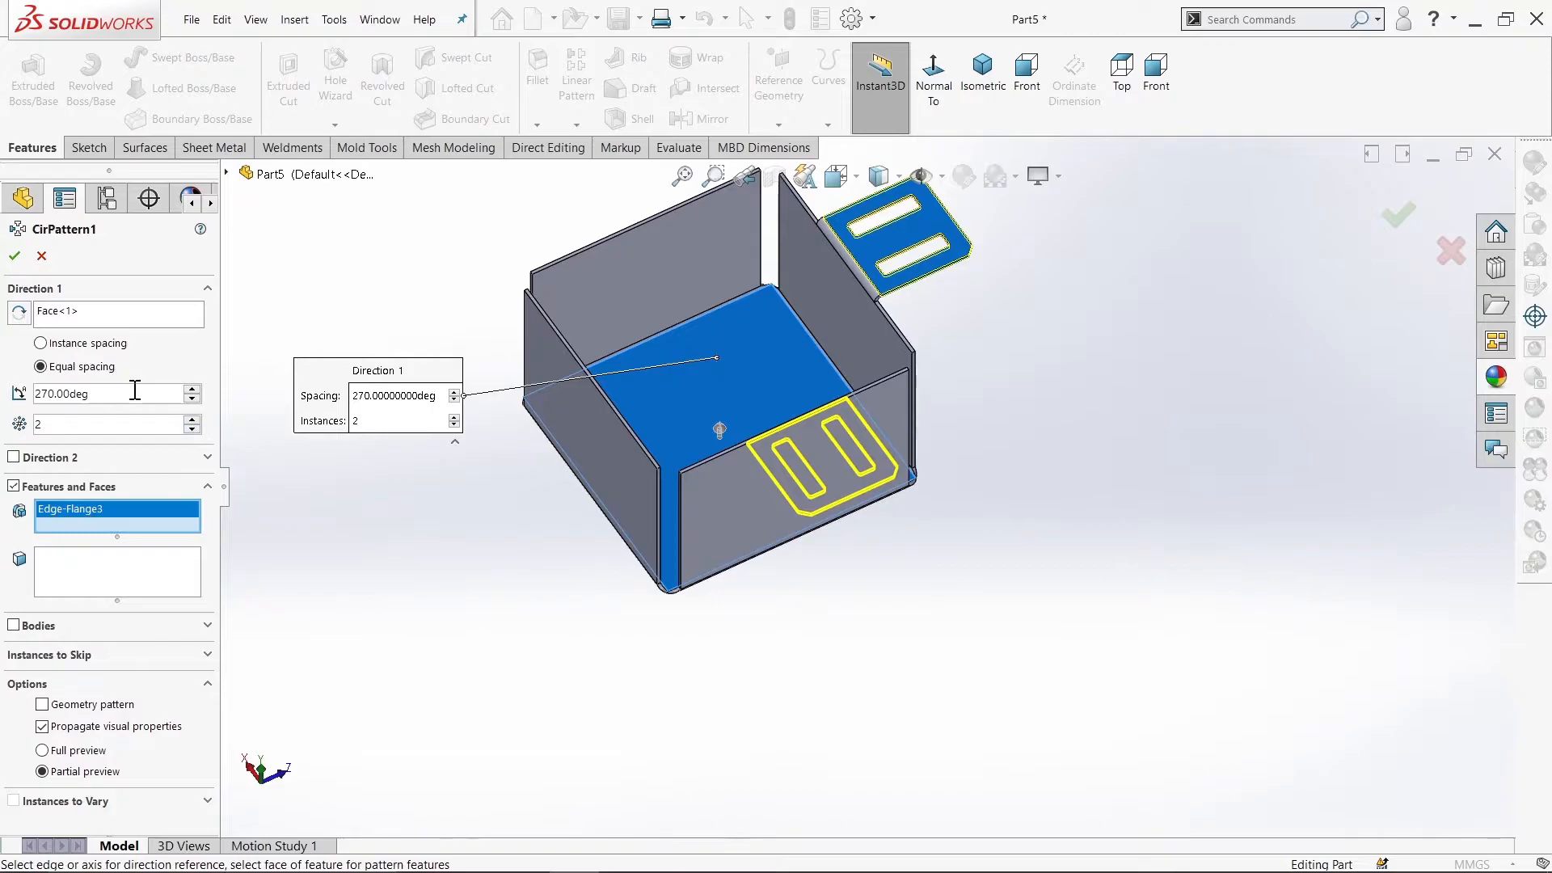
# Step: Set the tab pattern to four equally spaced instances over 360 degrees and create it
pyautogui.moveTo(135, 390); pyautogui.dragTo(1, 397)
pyautogui.write('360')
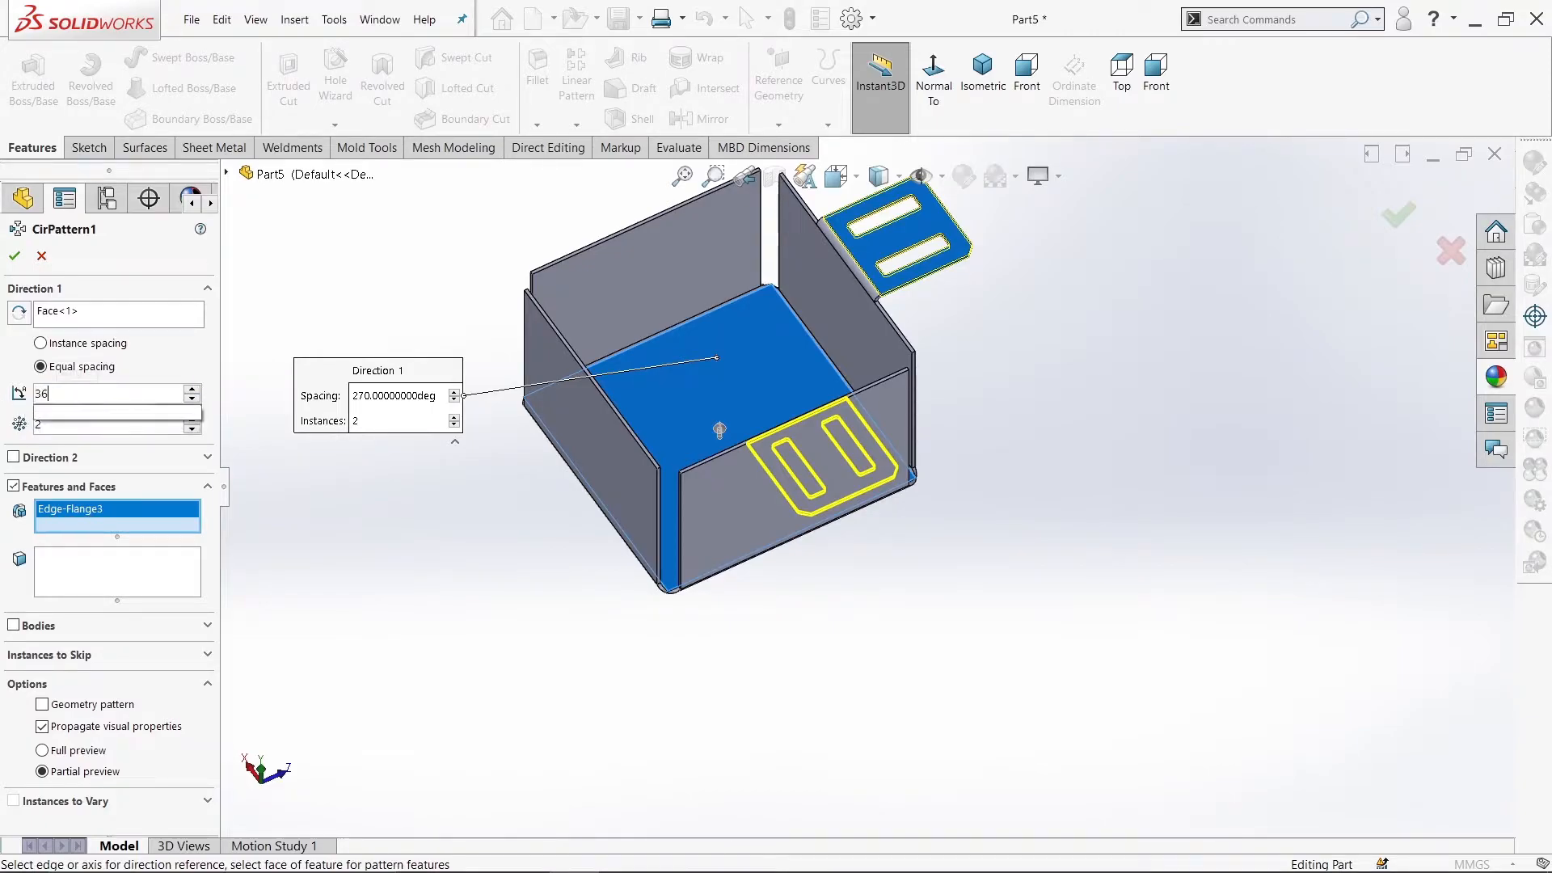
pyautogui.press('Return')
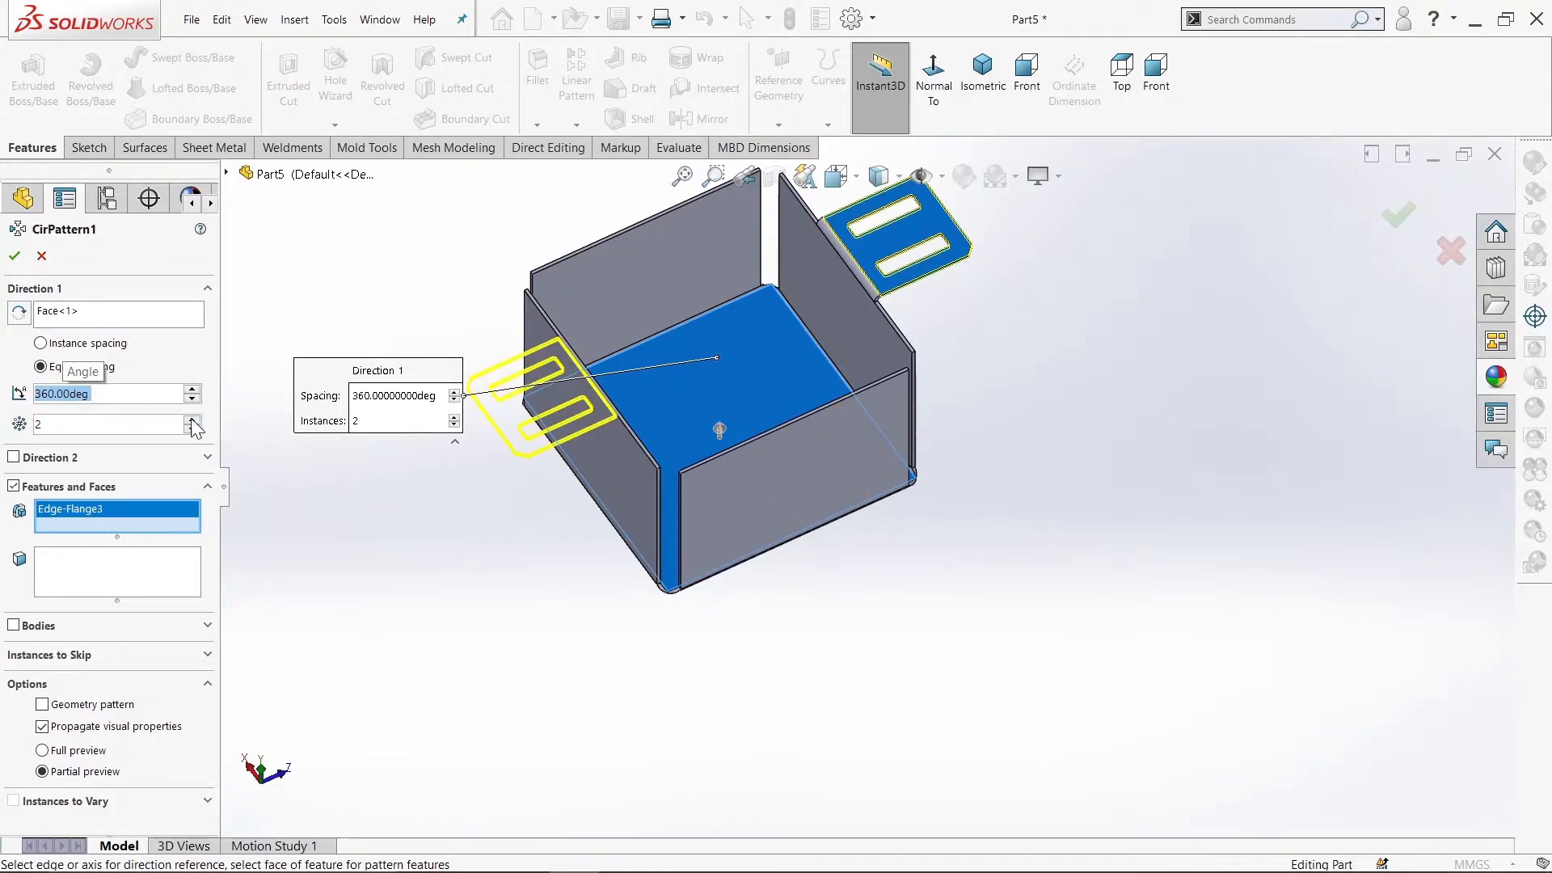
pyautogui.click(193, 420)
pyautogui.click(192, 420)
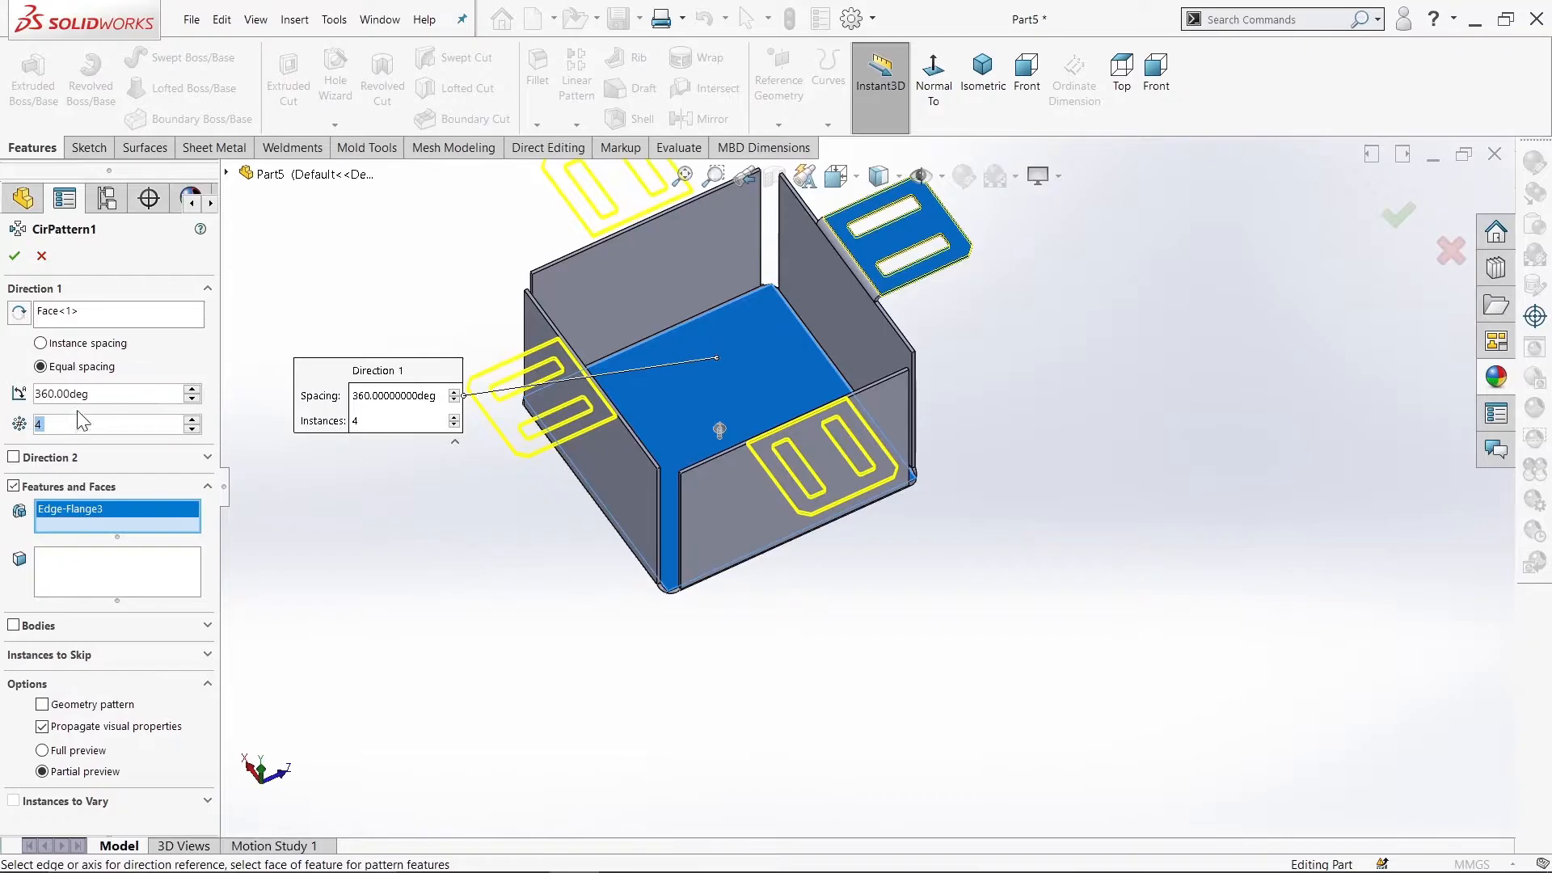
pyautogui.moveTo(469, 528); pyautogui.dragTo(451, 499, button='middle')
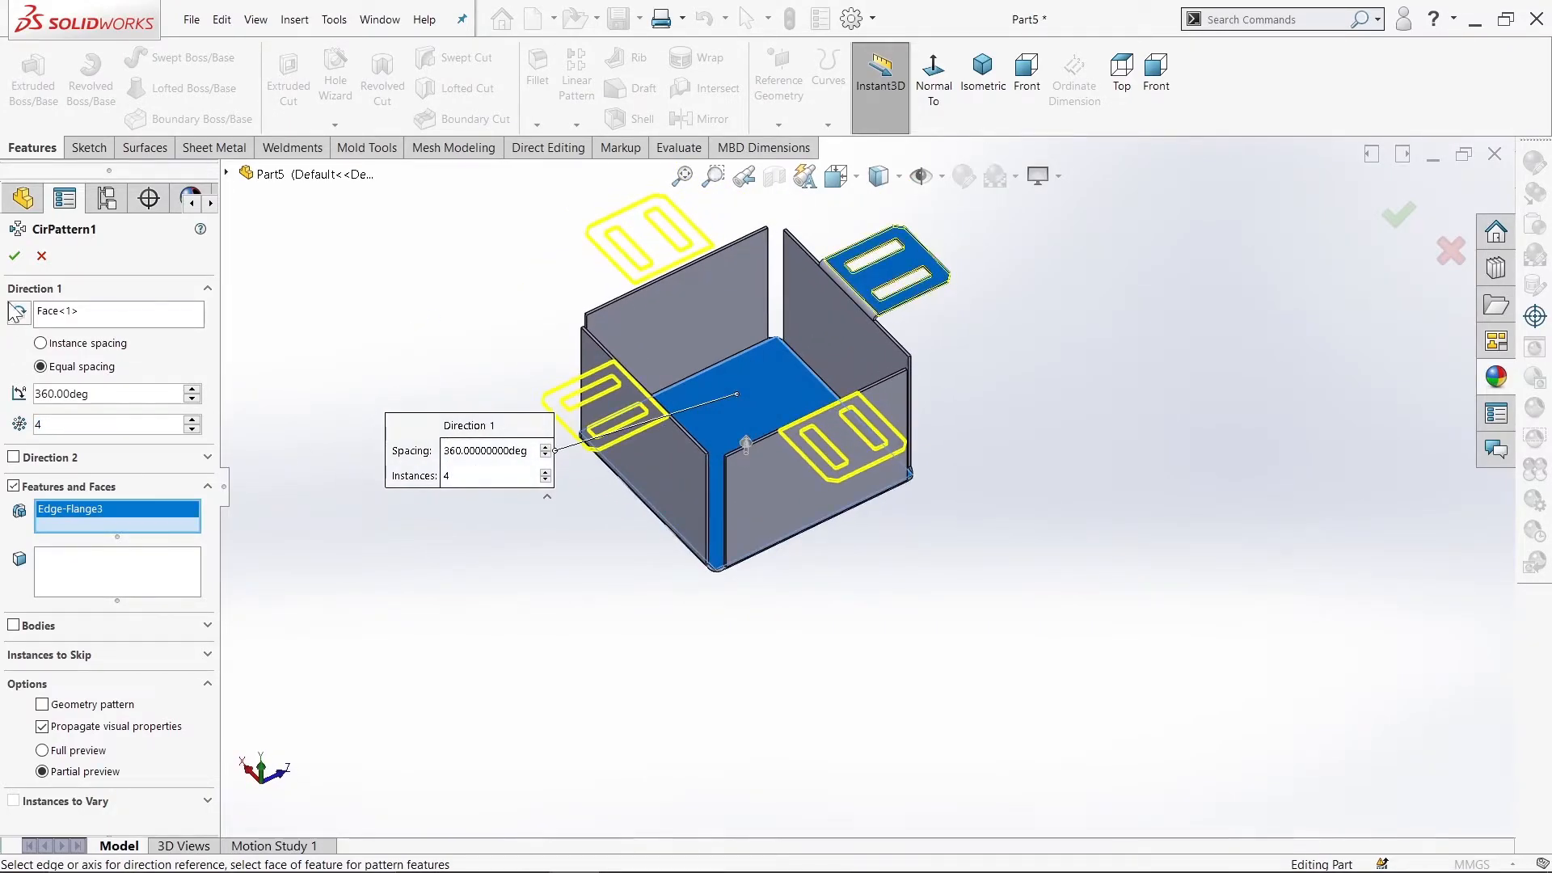
pyautogui.click(18, 254)
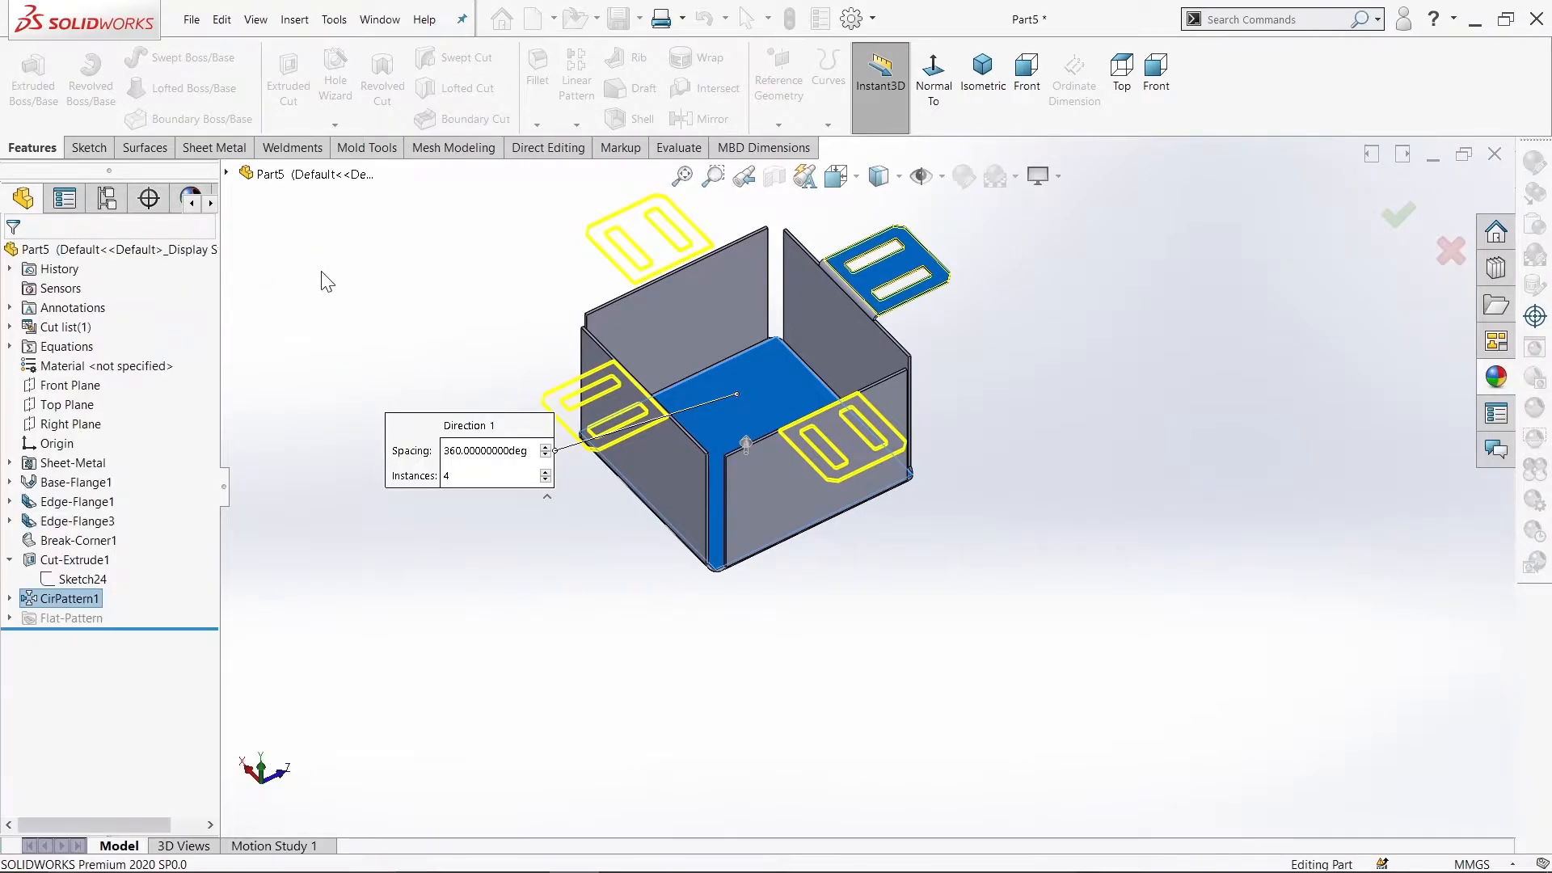
pyautogui.moveTo(415, 323); pyautogui.dragTo(422, 421, button='middle')
pyautogui.click(421, 421)
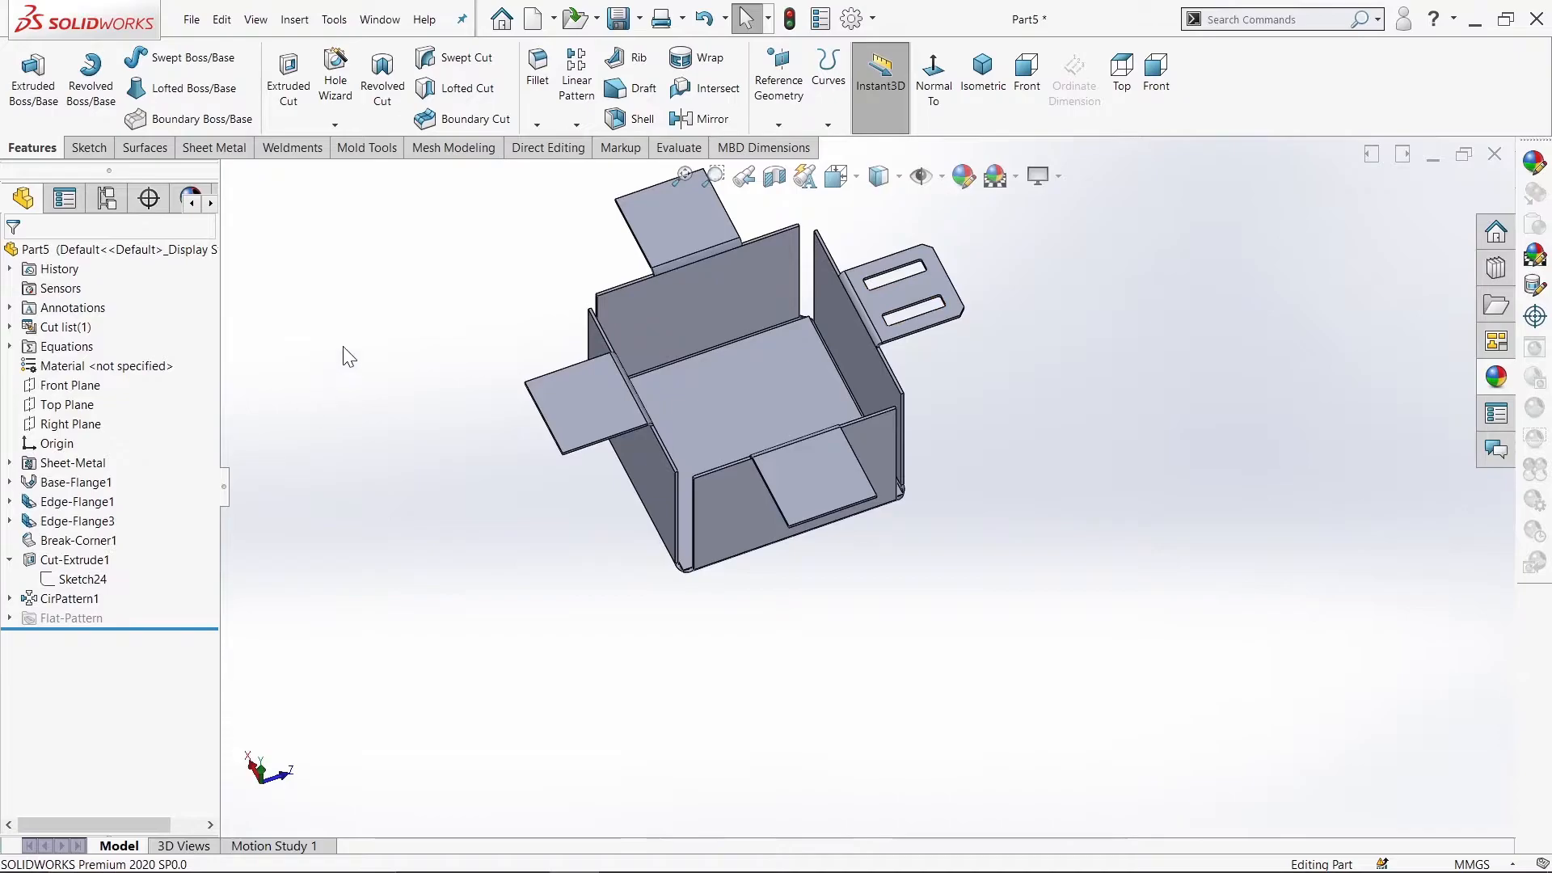
# Step: Circular-pattern the paired slot cut about the box's bottom face with four equally spaced instances over 360 degrees
pyautogui.click(577, 125)
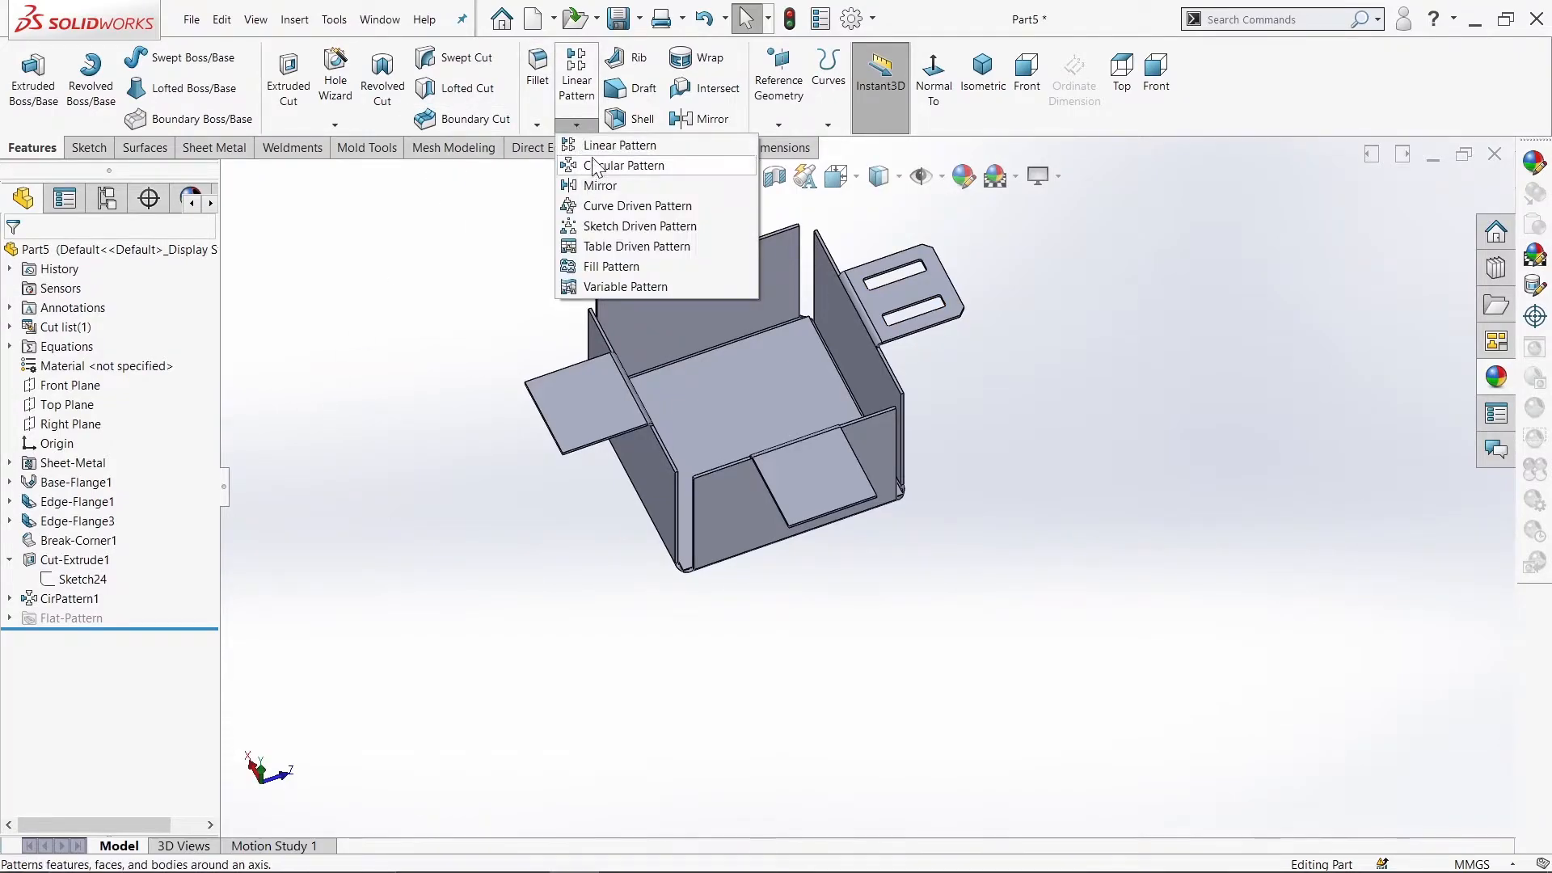
pyautogui.click(590, 162)
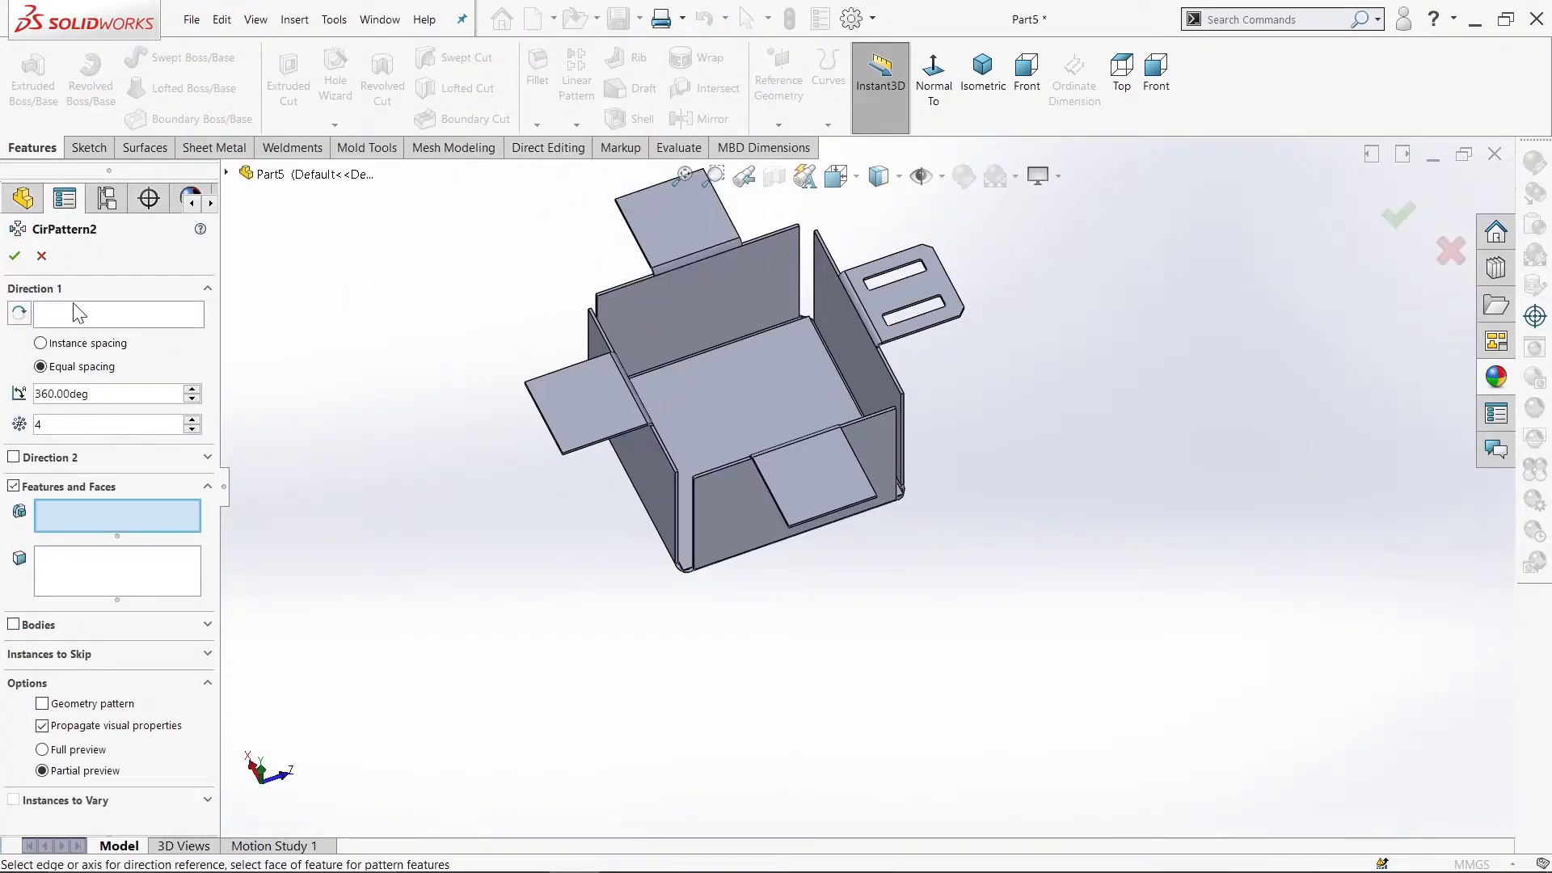
pyautogui.click(78, 314)
pyautogui.click(776, 401)
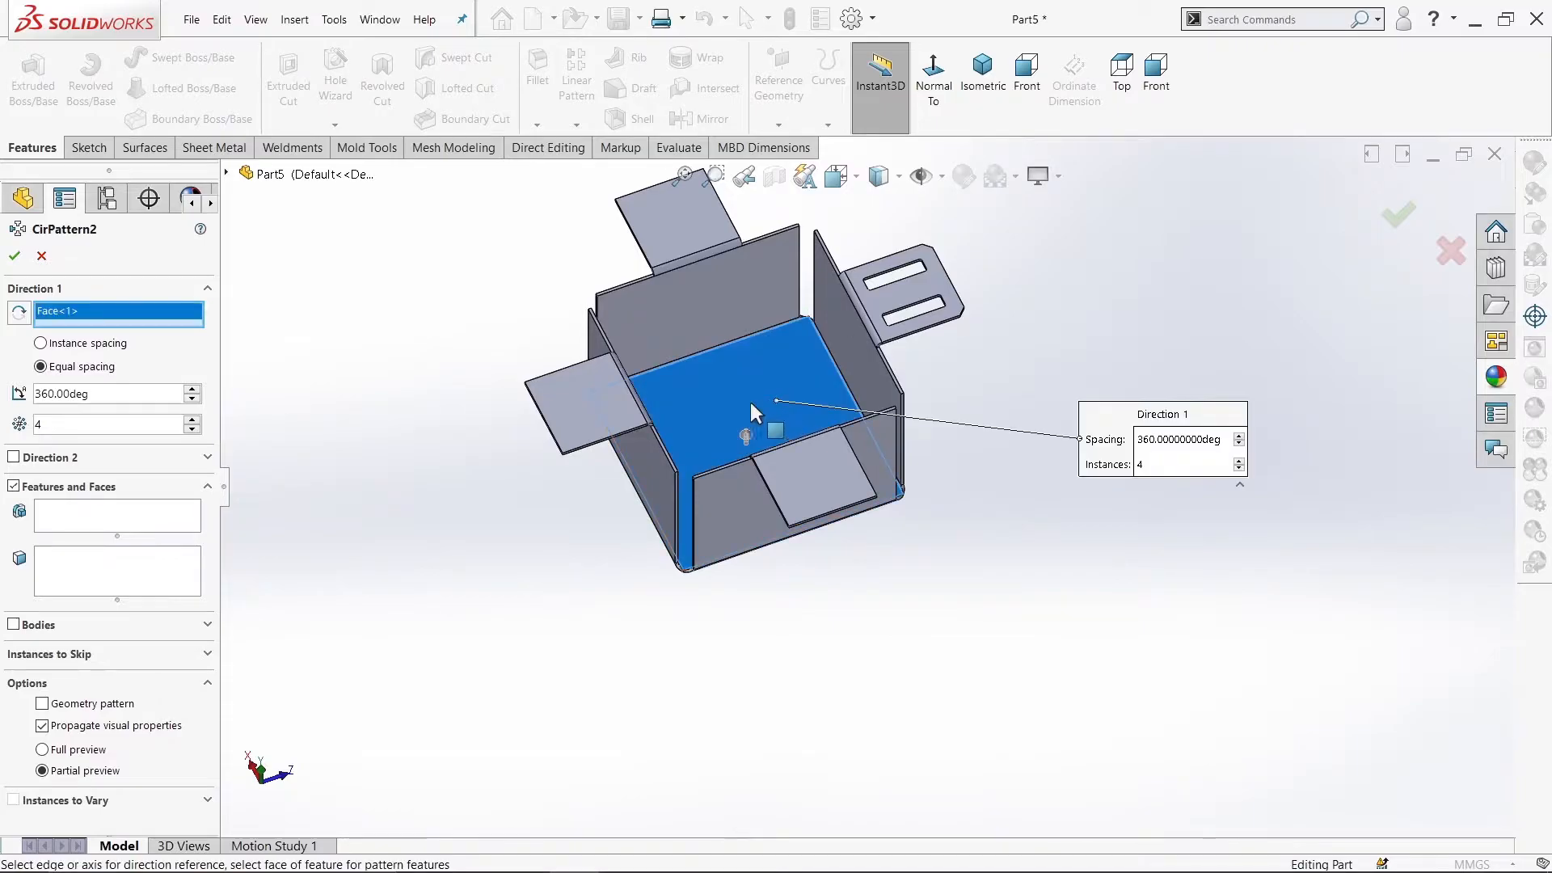
pyautogui.click(114, 526)
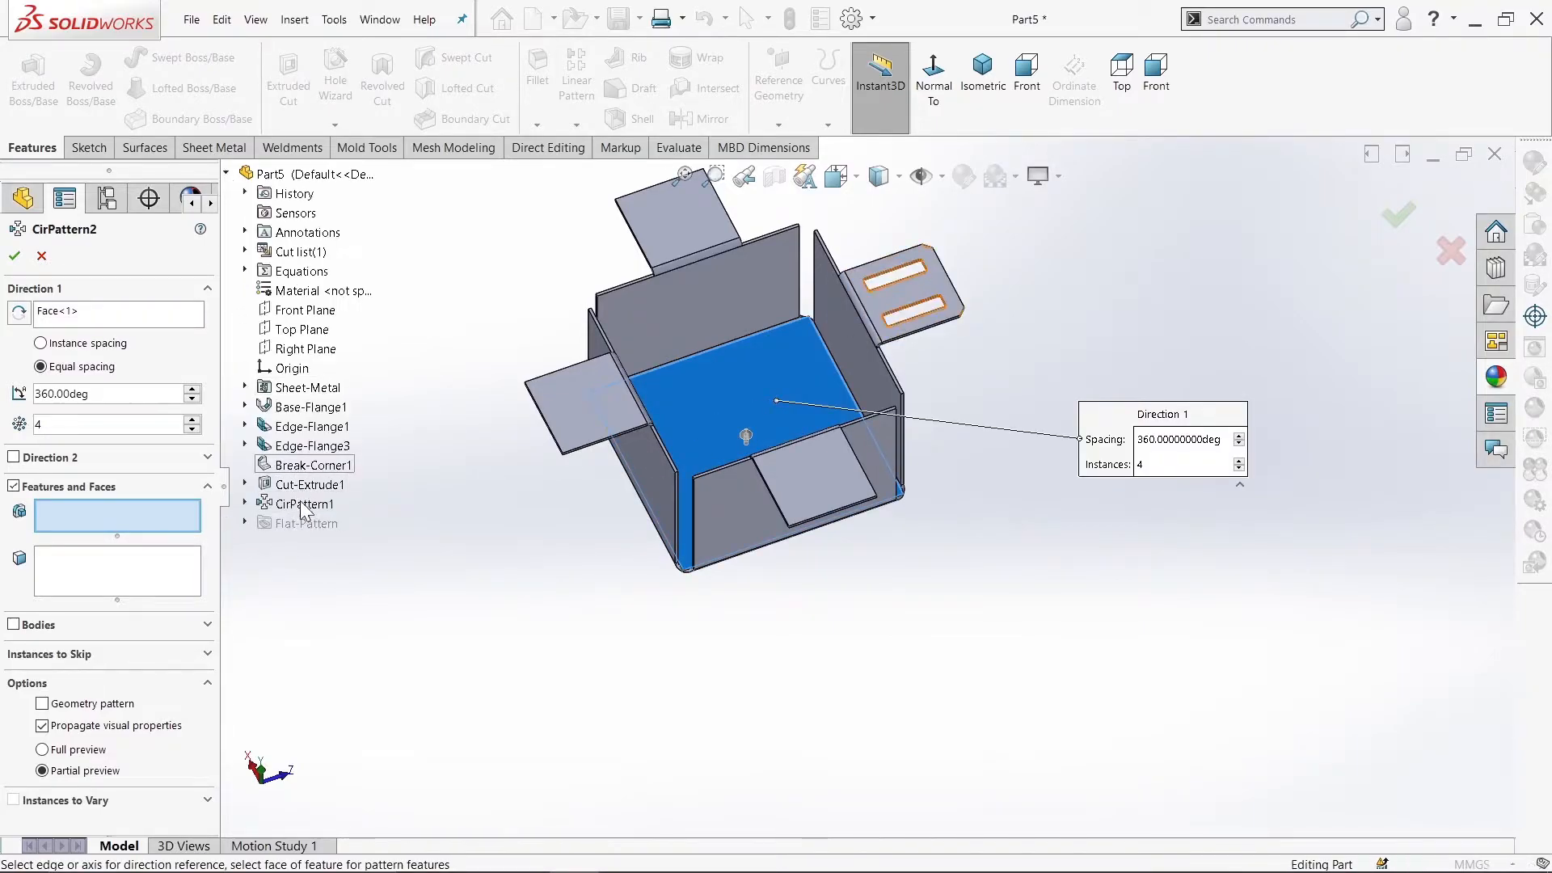
pyautogui.click(311, 485)
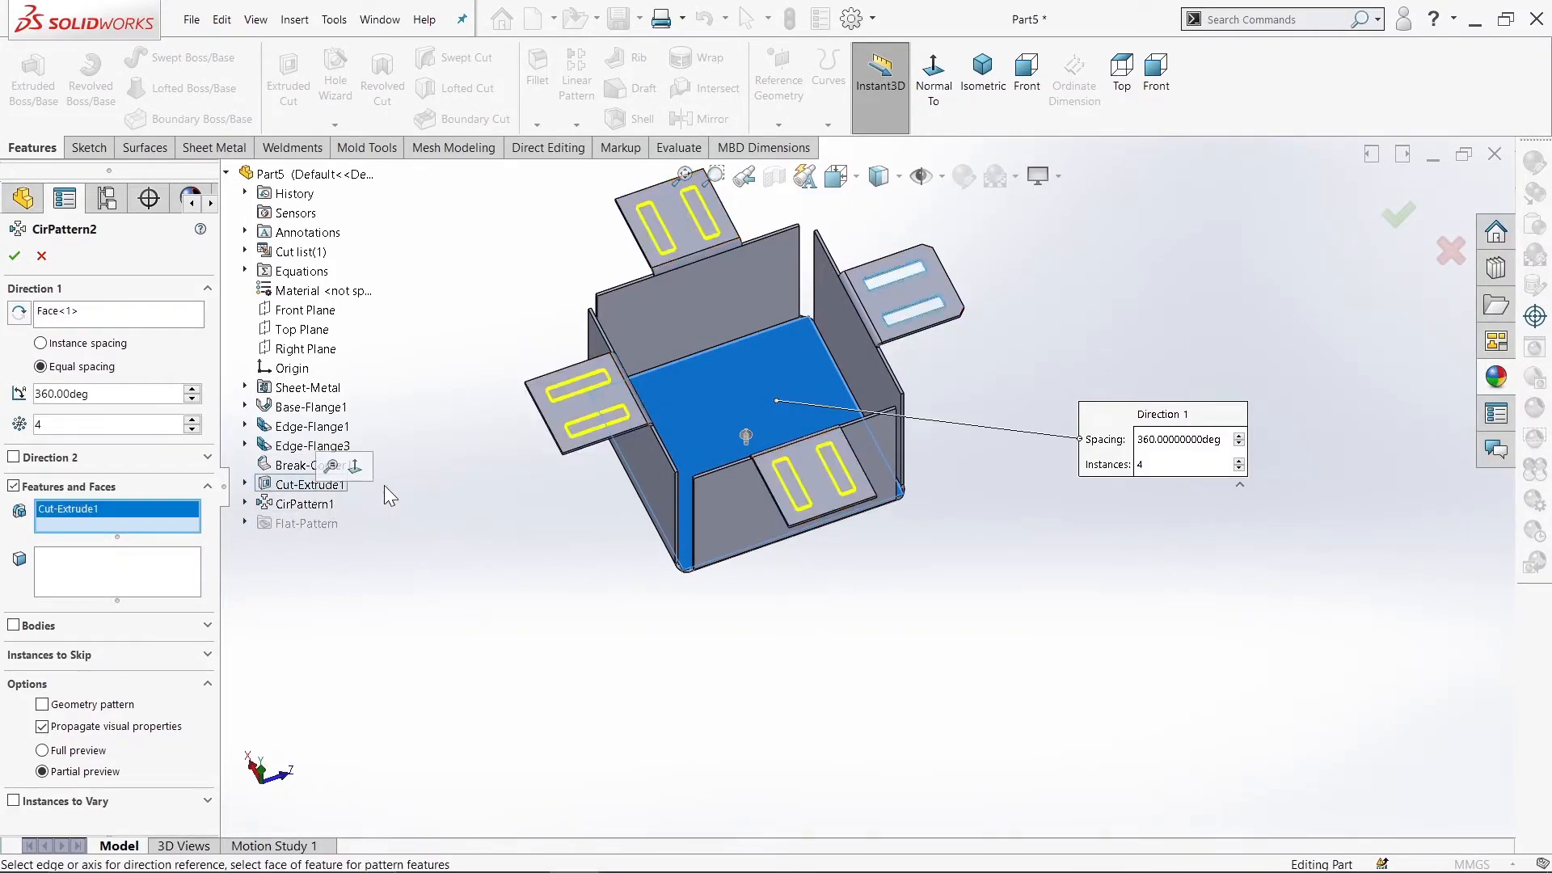
pyautogui.click(14, 257)
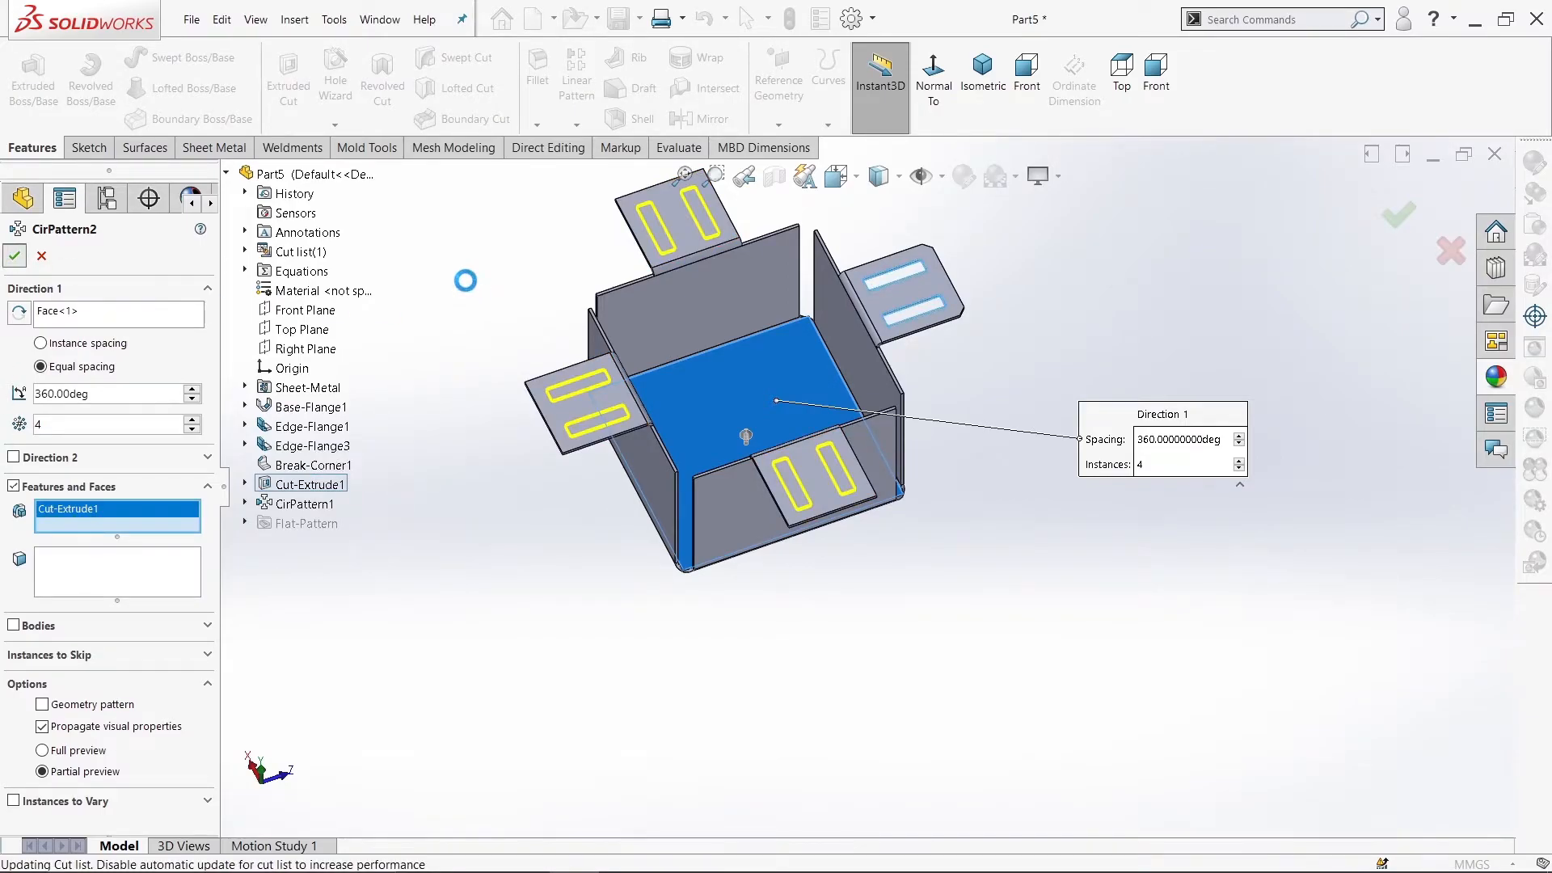
pyautogui.moveTo(459, 404); pyautogui.dragTo(545, 188, button='middle')
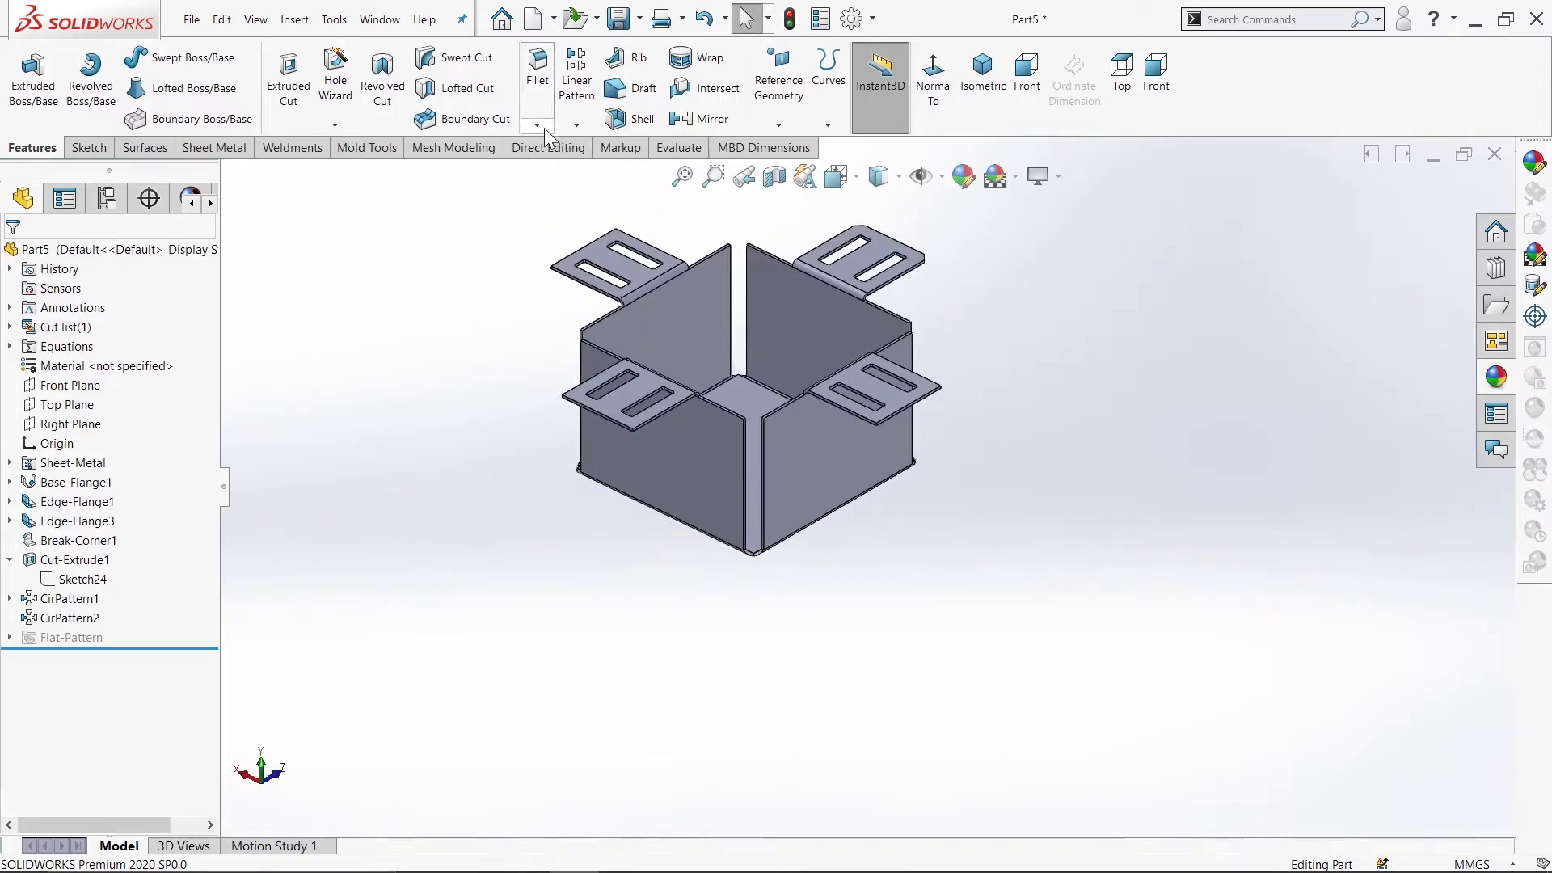
# Step: Start a 2.5 mm chamfer Break Corner and select the face of one patterned tab with square corners
pyautogui.click(214, 147)
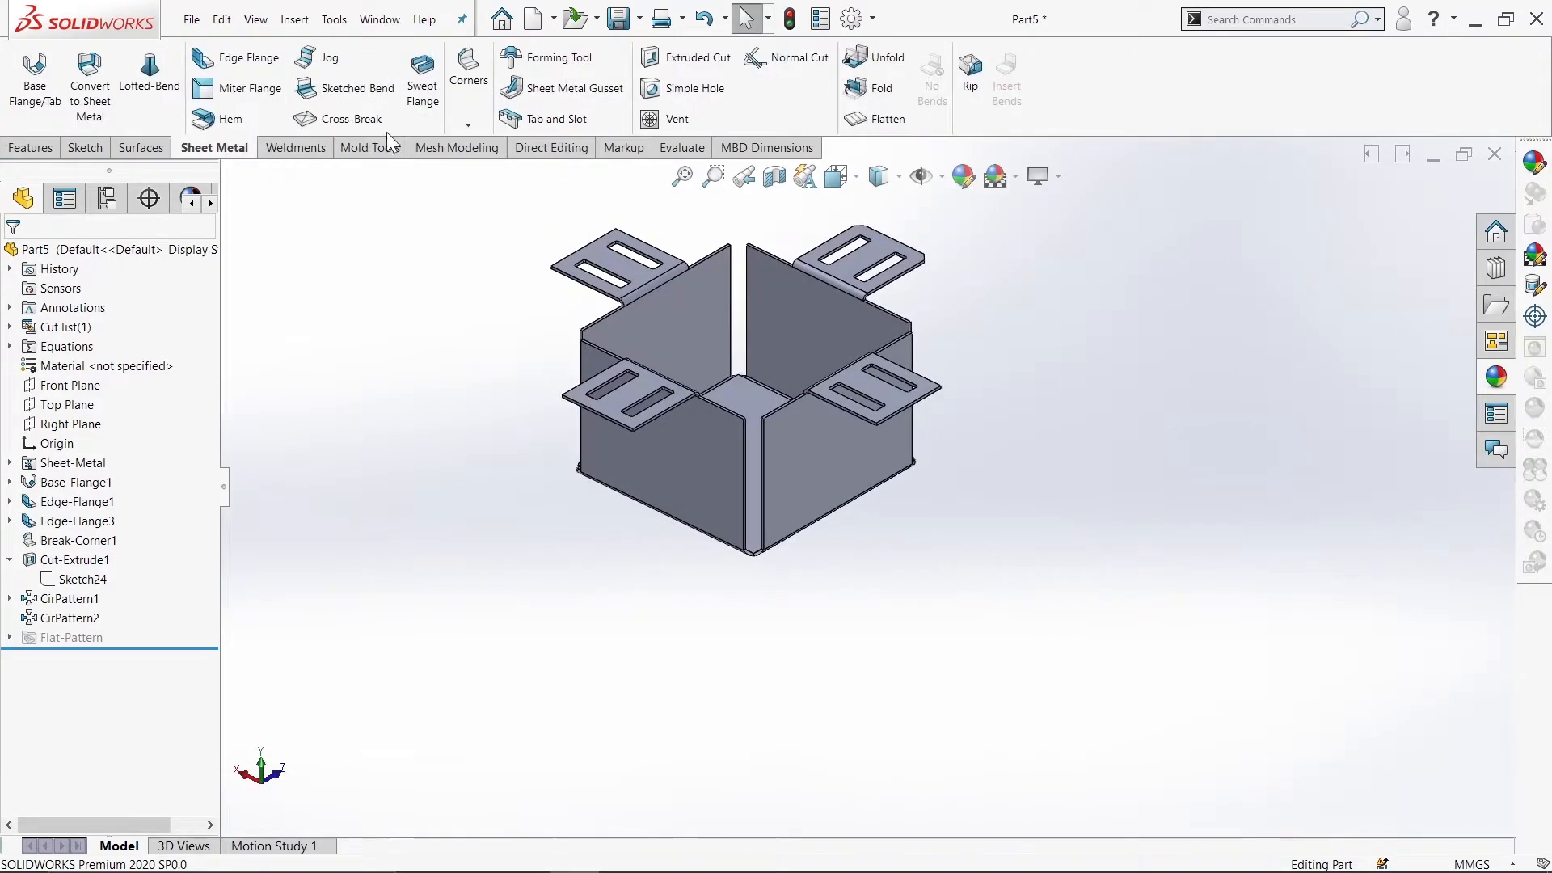
pyautogui.click(462, 123)
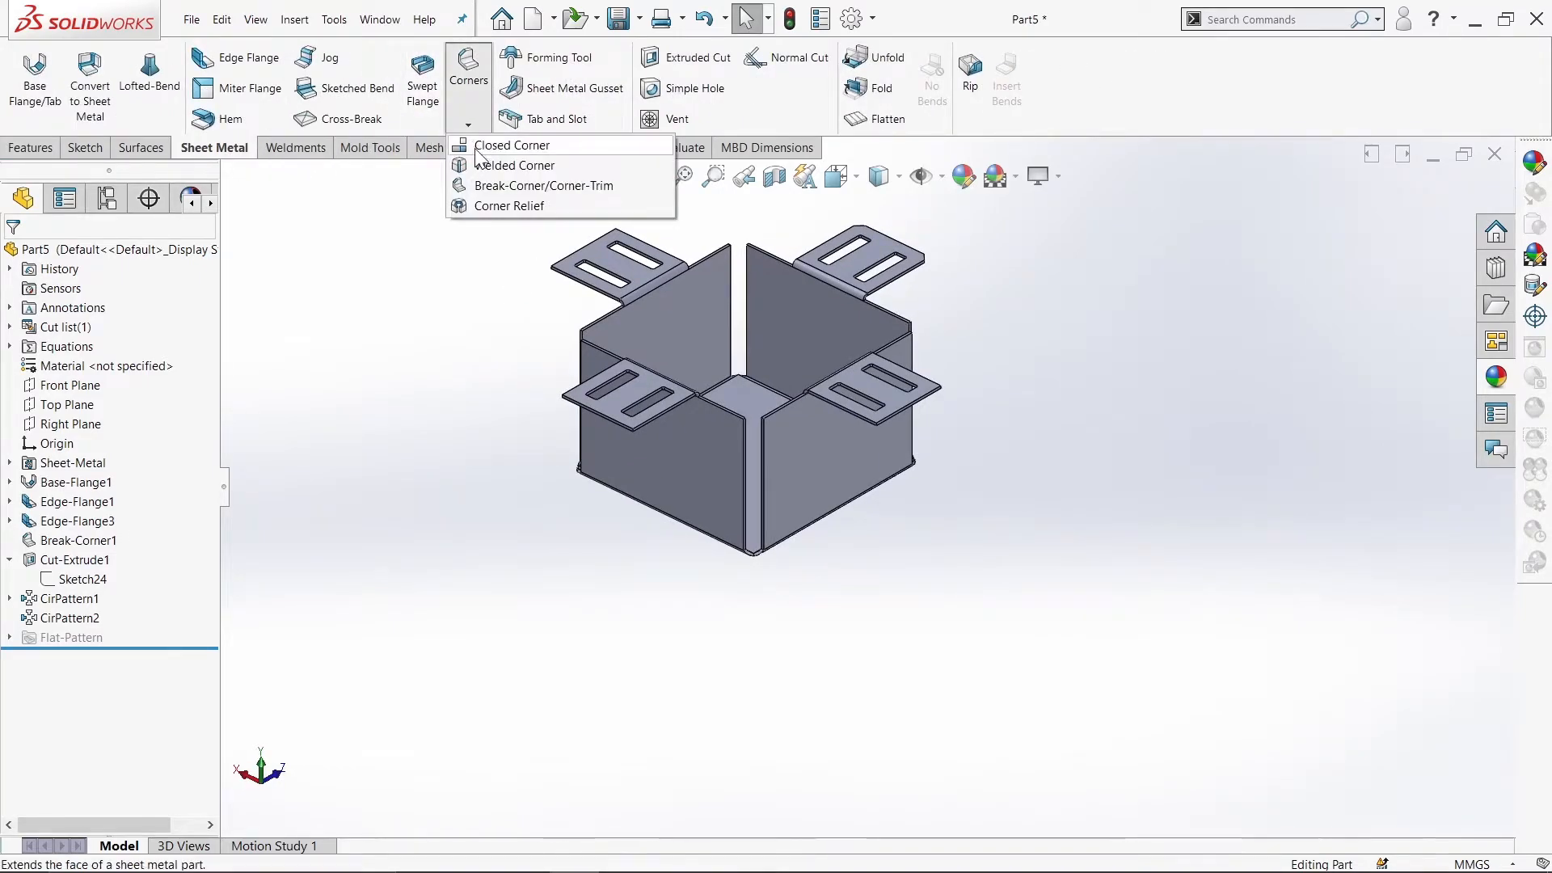
pyautogui.click(491, 187)
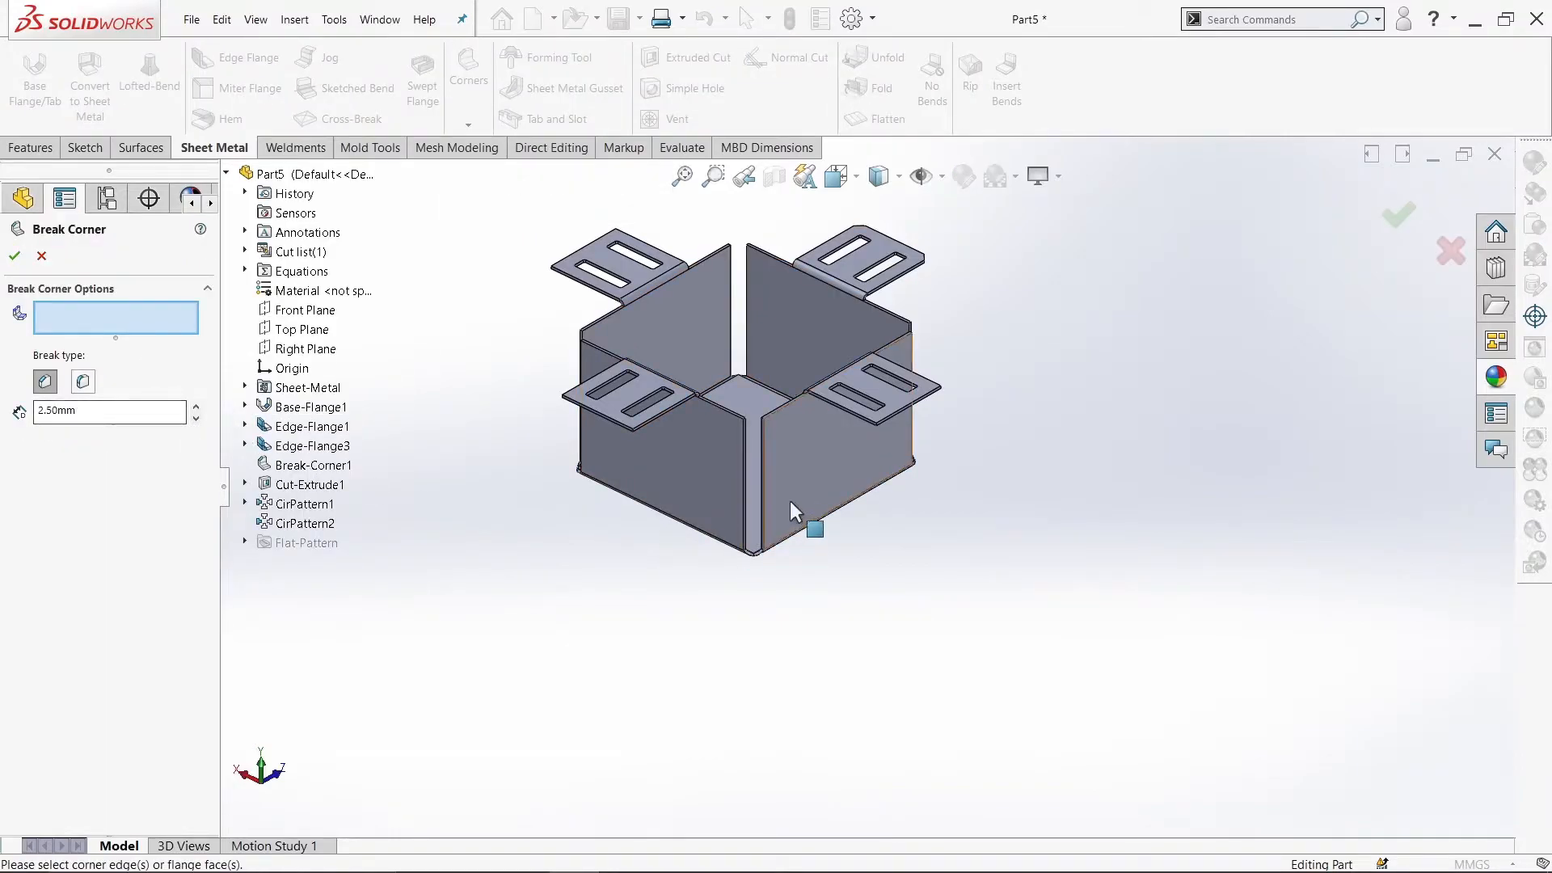
pyautogui.scroll(-3, 1012, 396)
pyautogui.moveTo(1012, 396); pyautogui.dragTo(833, 324, button='middle')
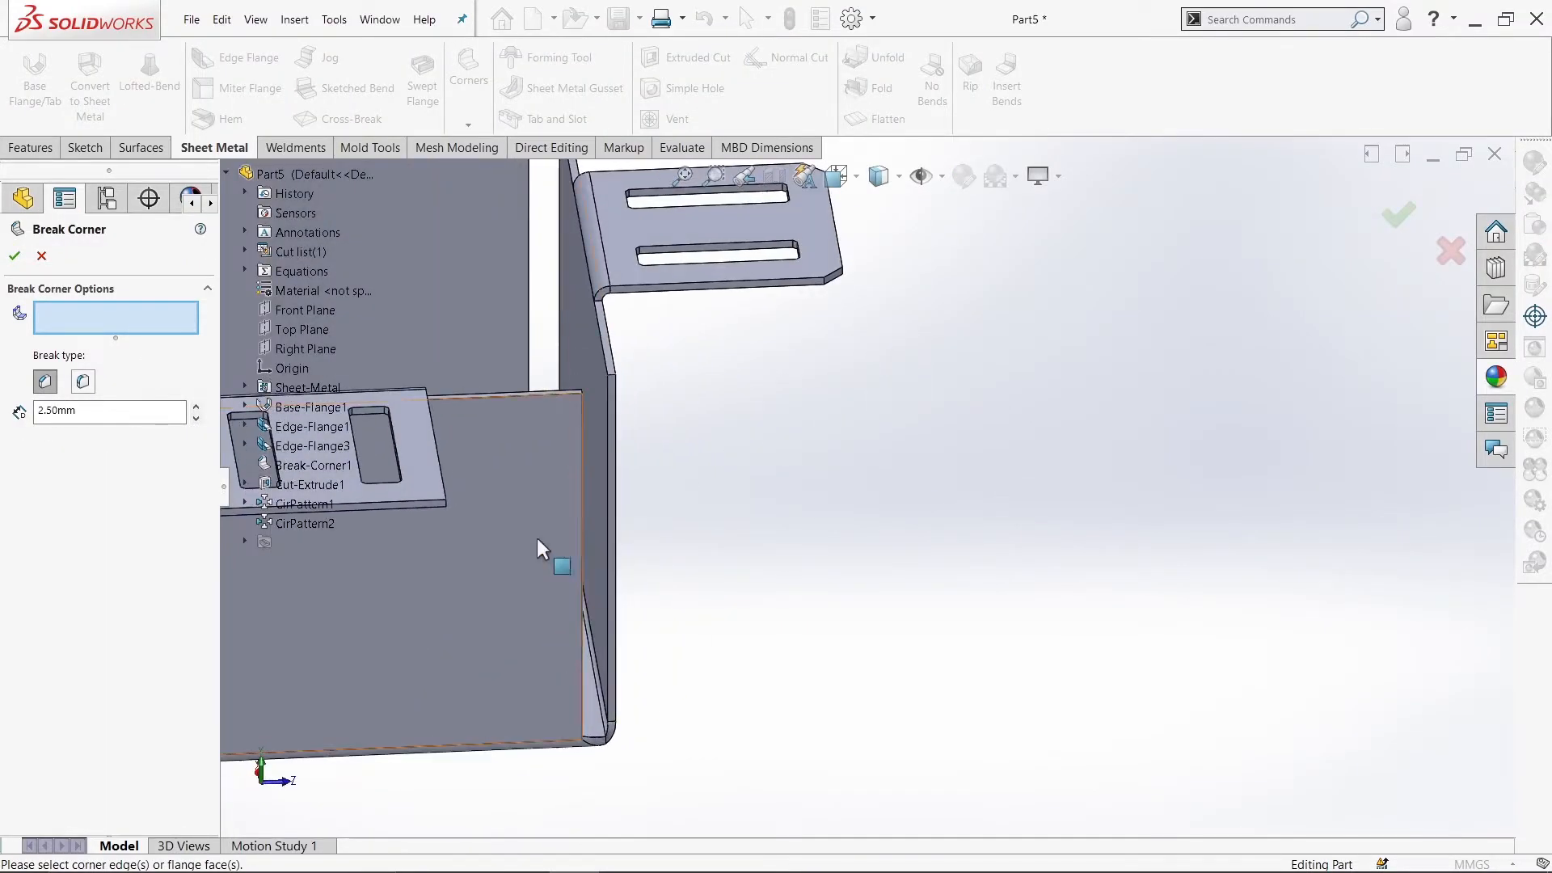
pyautogui.click(438, 508)
pyautogui.scroll(3, 620, 554)
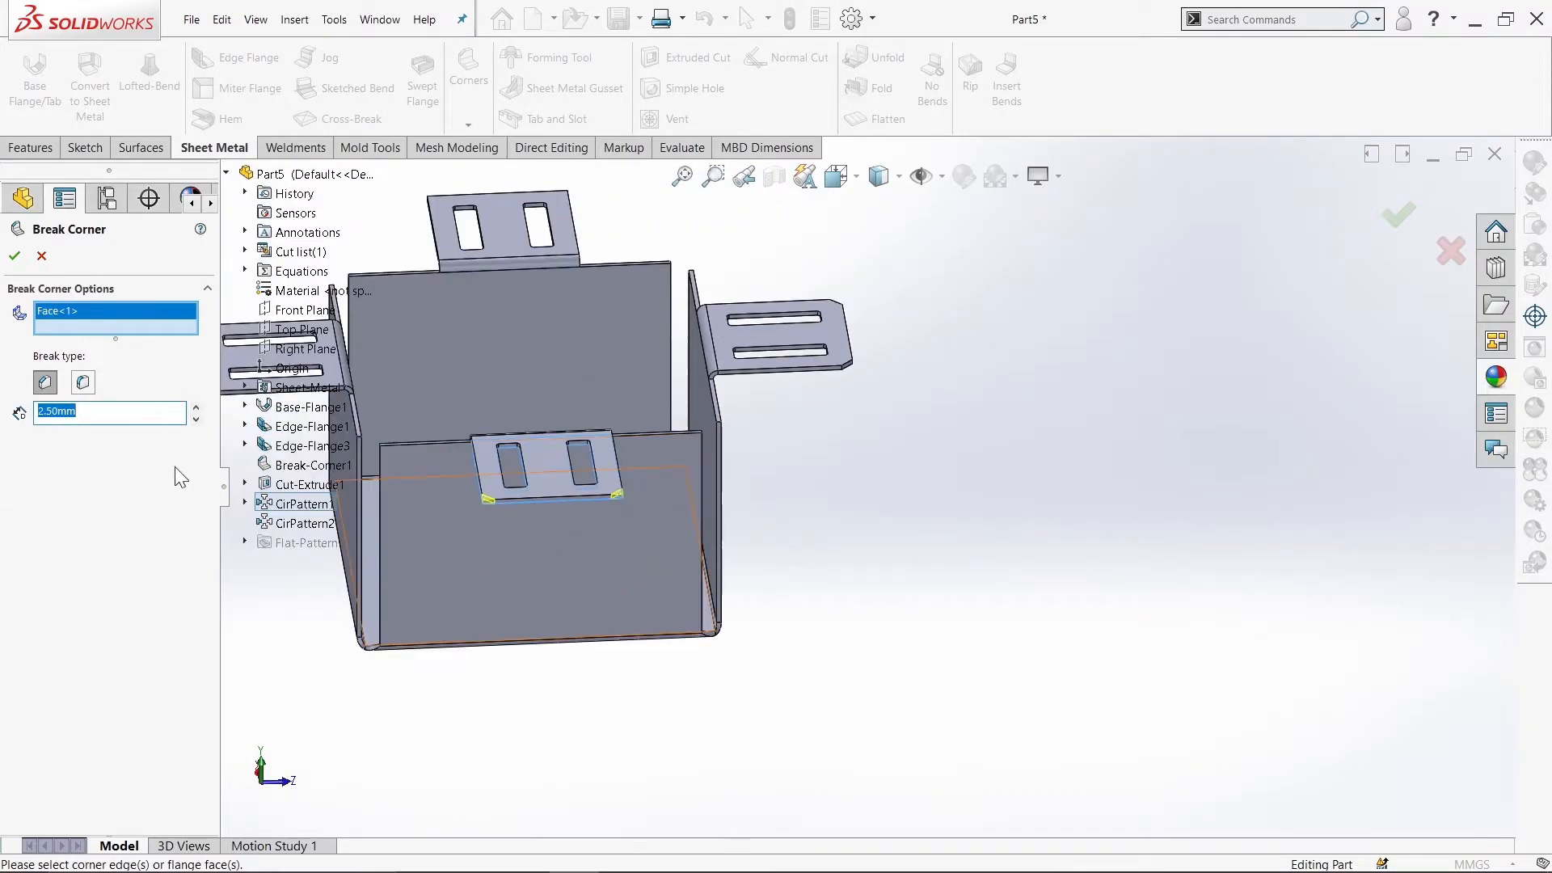
# Step: Add the faces of the other two square-cornered tabs to the Break Corner and apply it
pyautogui.scroll(3, 487, 472)
pyautogui.moveTo(488, 472); pyautogui.dragTo(607, 509, button='middle')
pyautogui.scroll(-5, 616, 482)
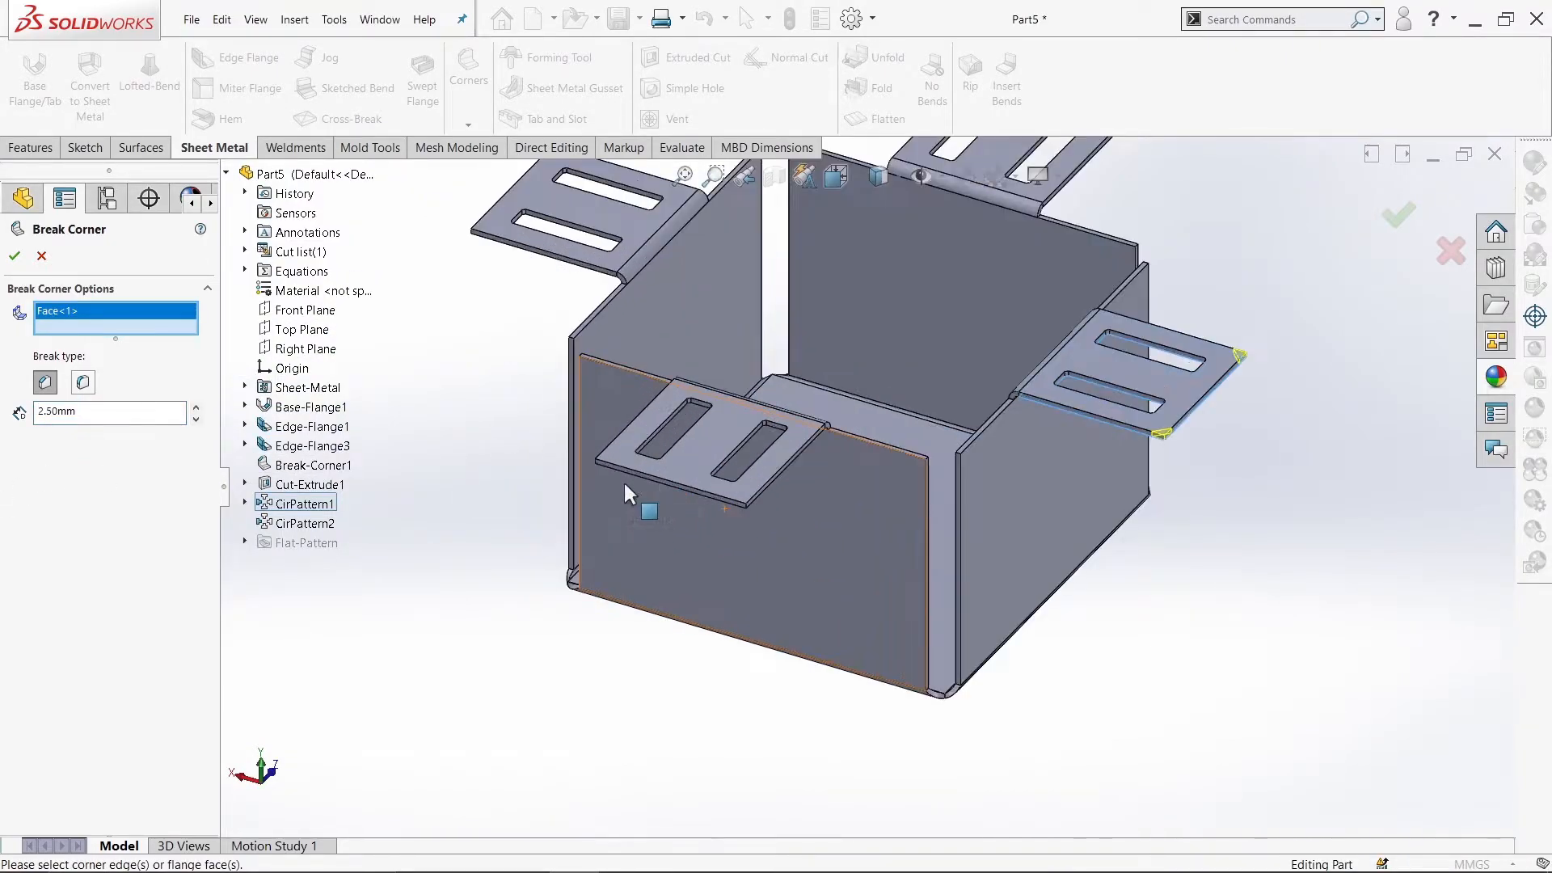
pyautogui.click(678, 453)
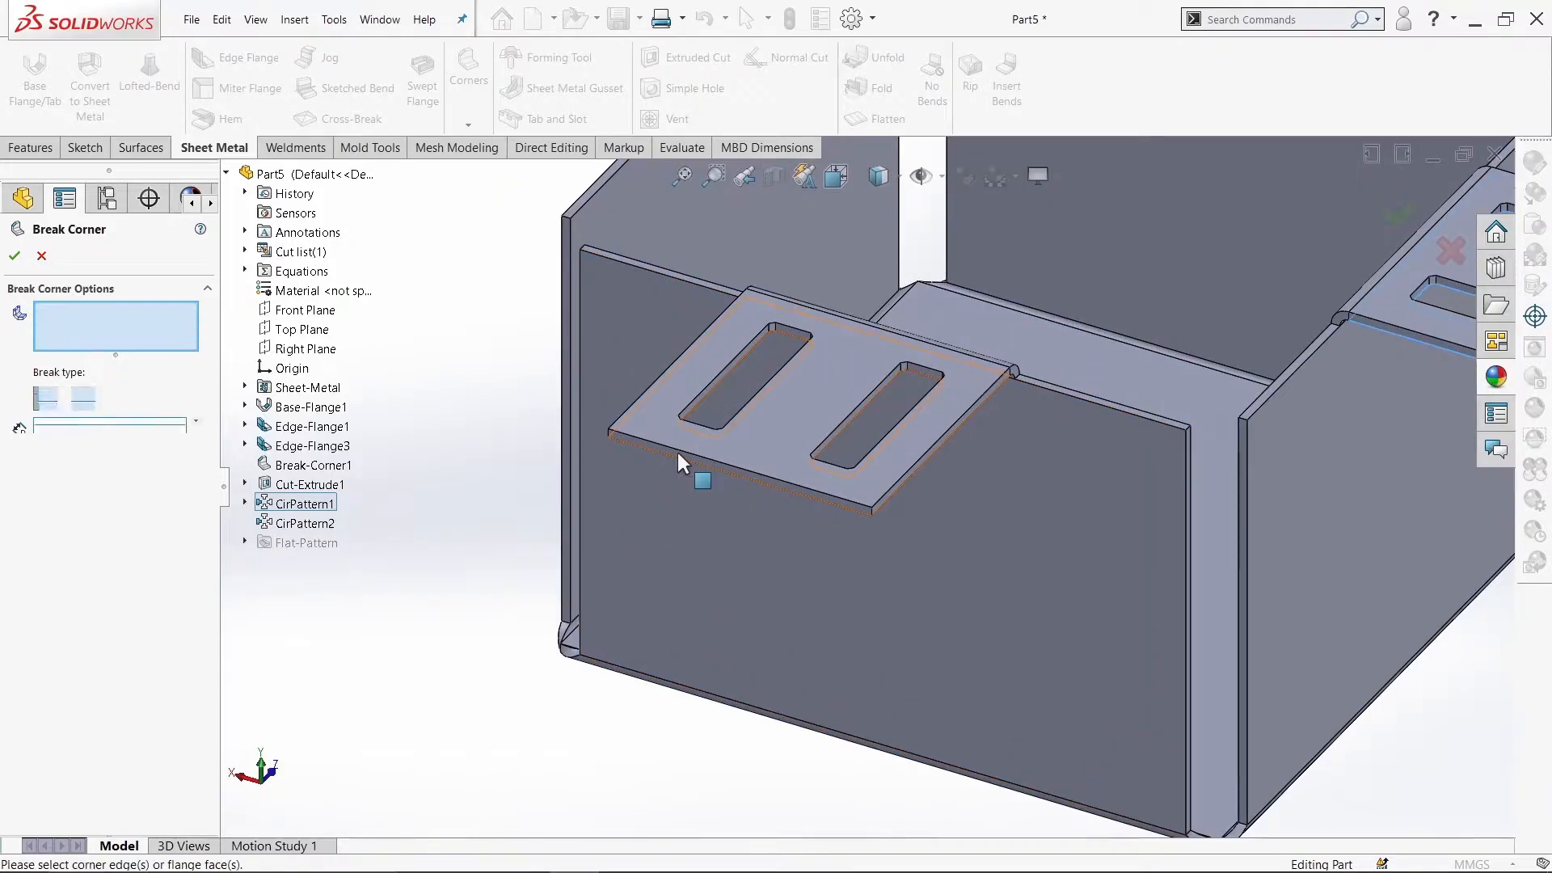
pyautogui.scroll(5, 554, 404)
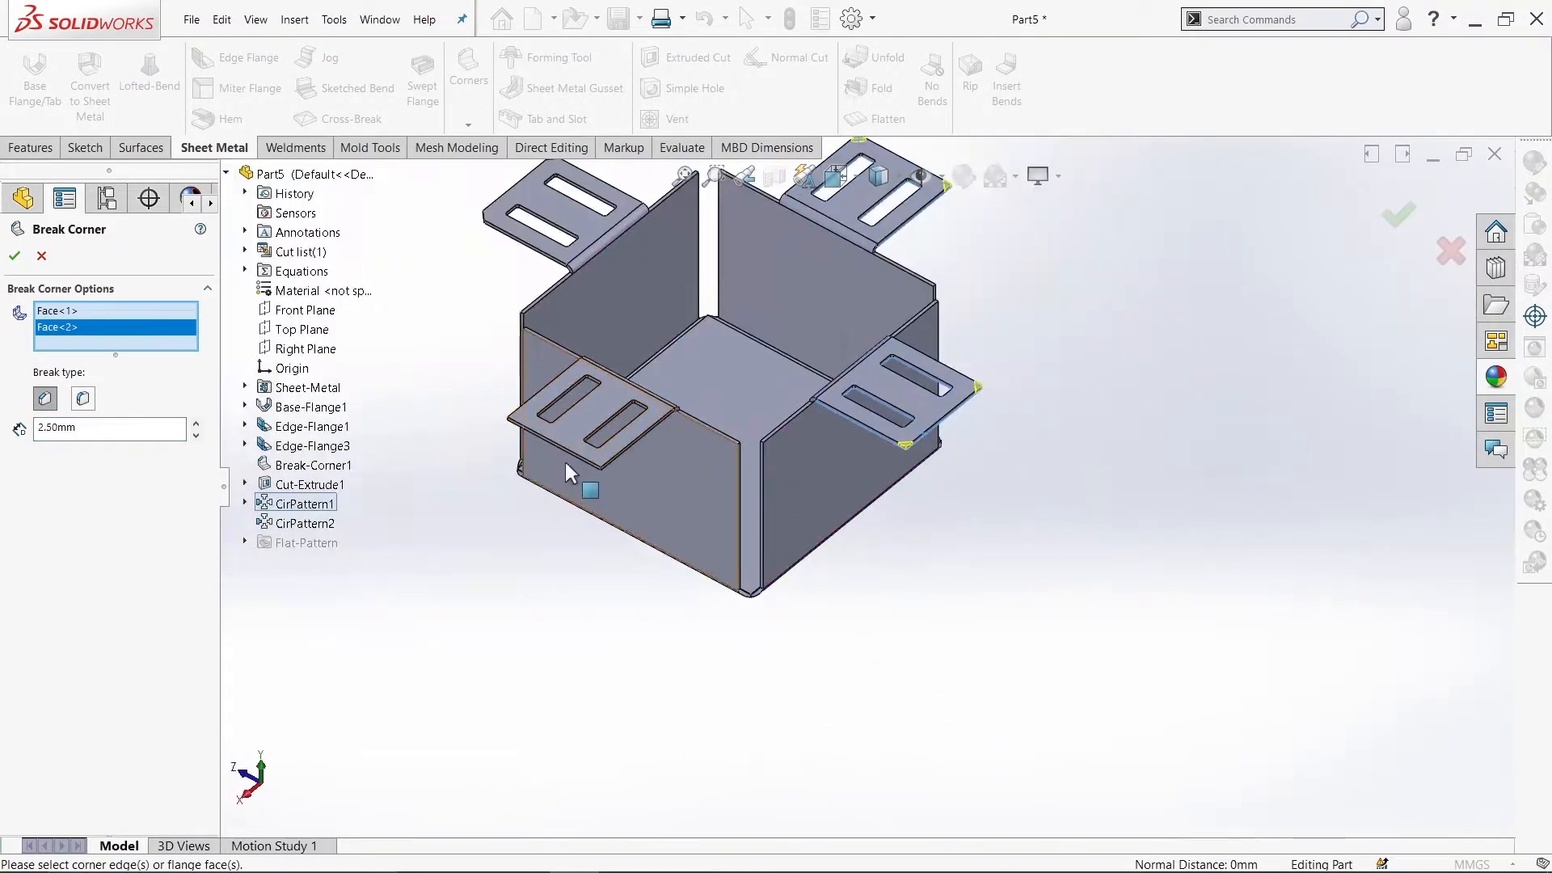
pyautogui.click(566, 453)
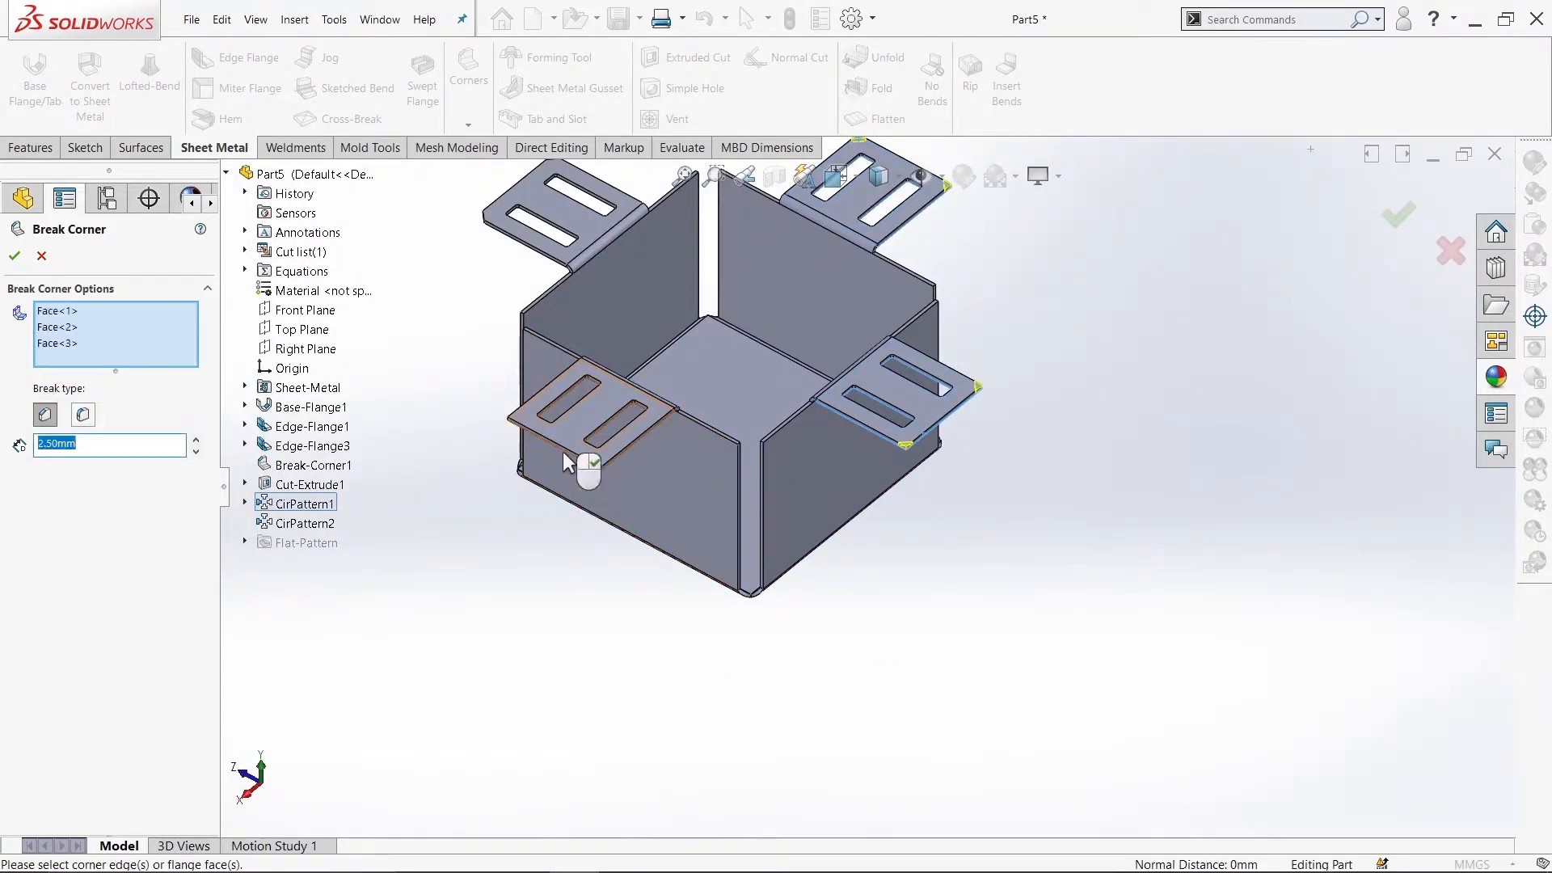
pyautogui.click(14, 255)
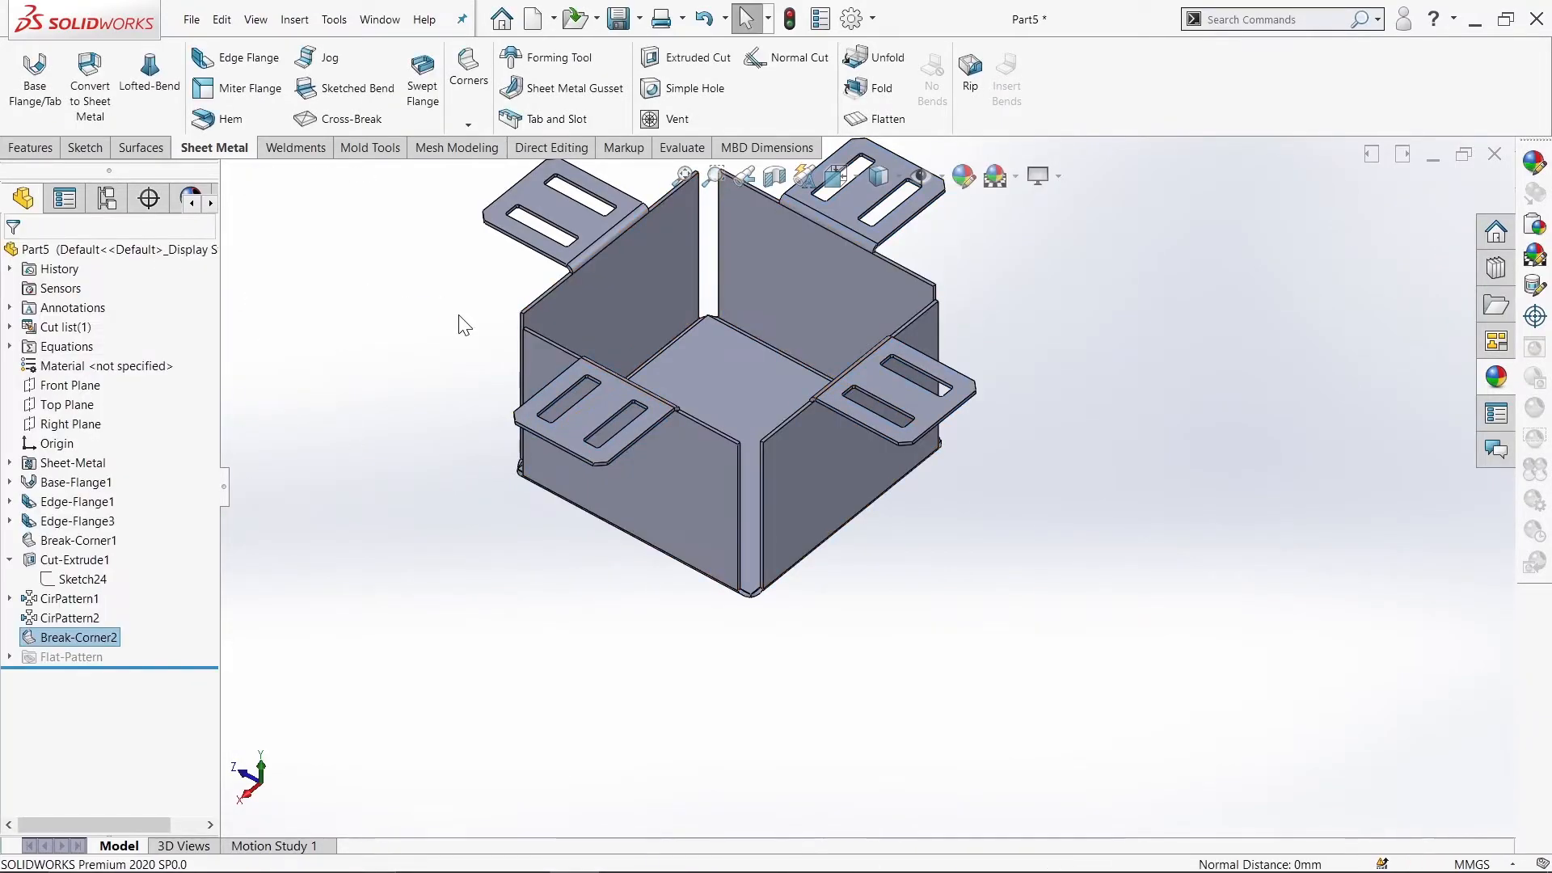
pyautogui.scroll(2, 454, 352)
pyautogui.moveTo(455, 342); pyautogui.dragTo(857, 349, button='middle')
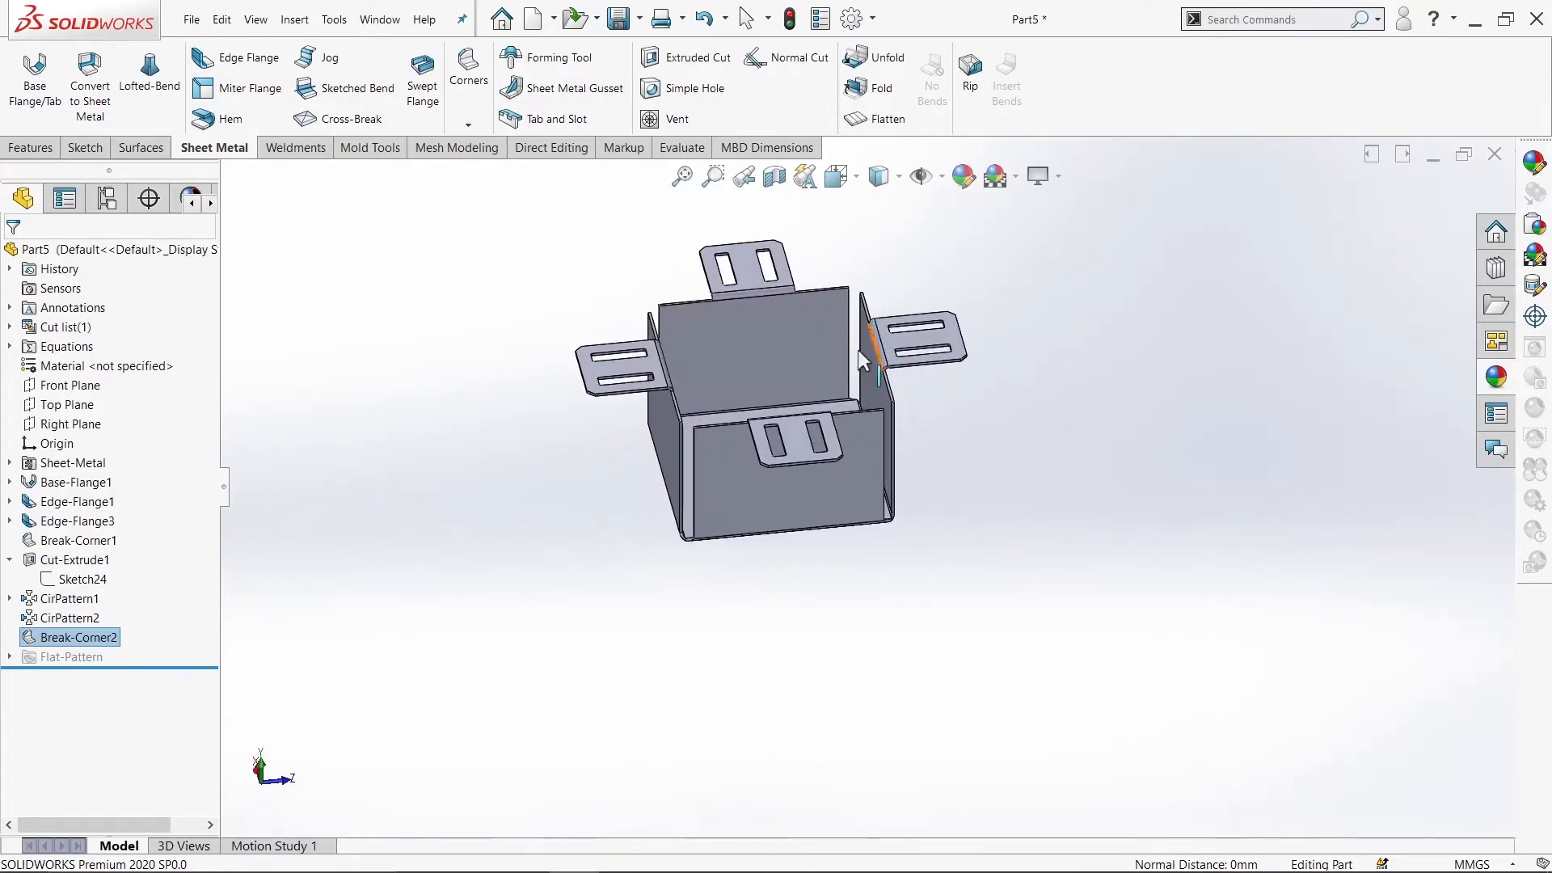
# Step: Start a new sketch on the Front Plane and view it normal to the plane
pyautogui.click(71, 384)
pyautogui.click(84, 356)
pyautogui.click(996, 85)
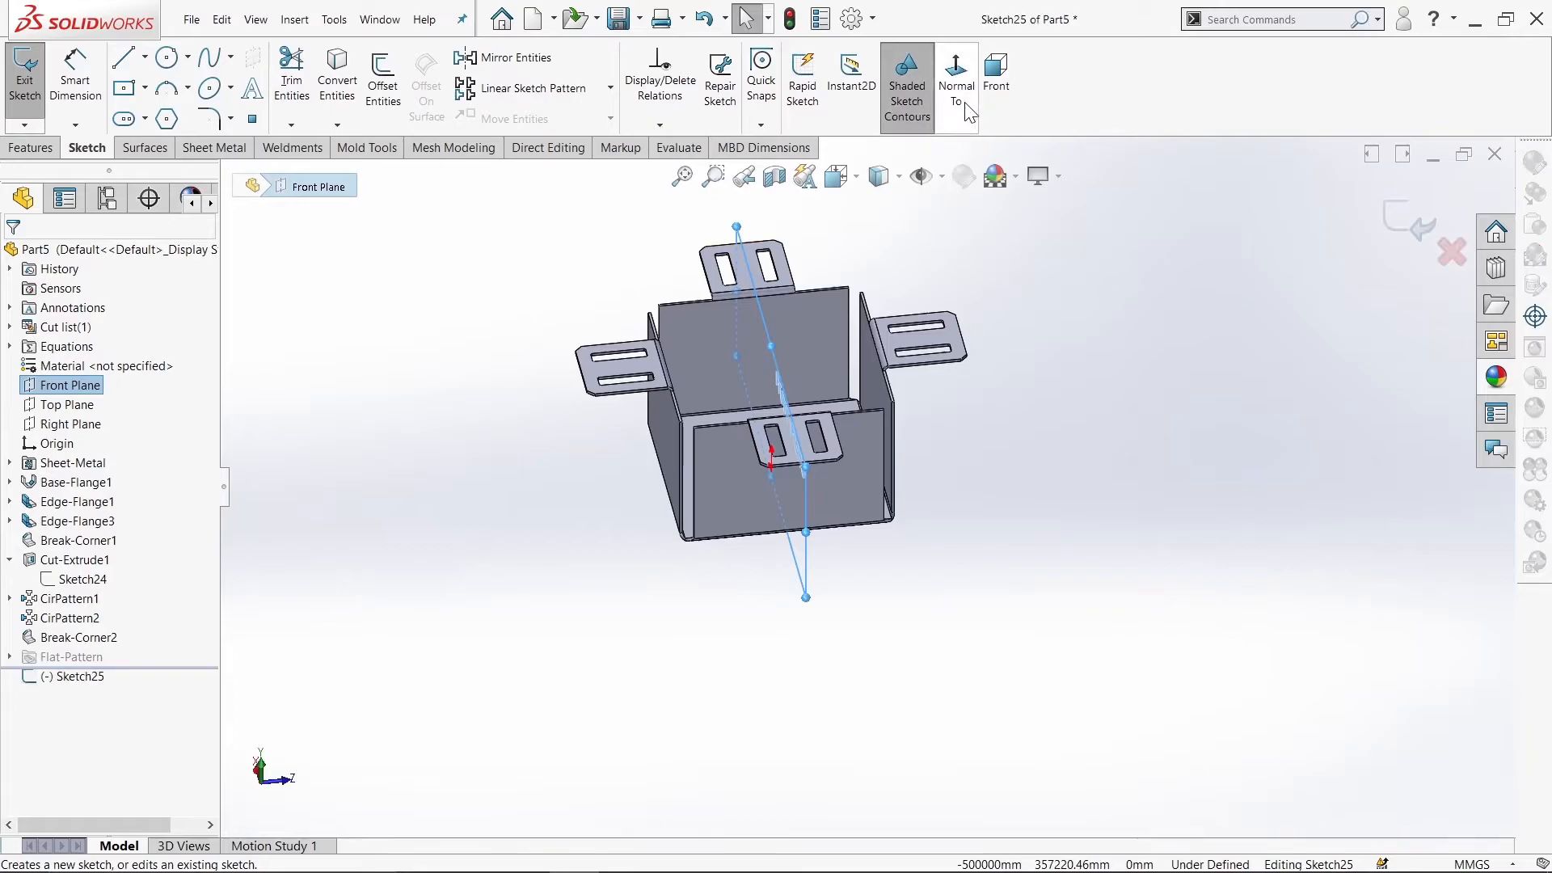
pyautogui.scroll(-2, 1084, 457)
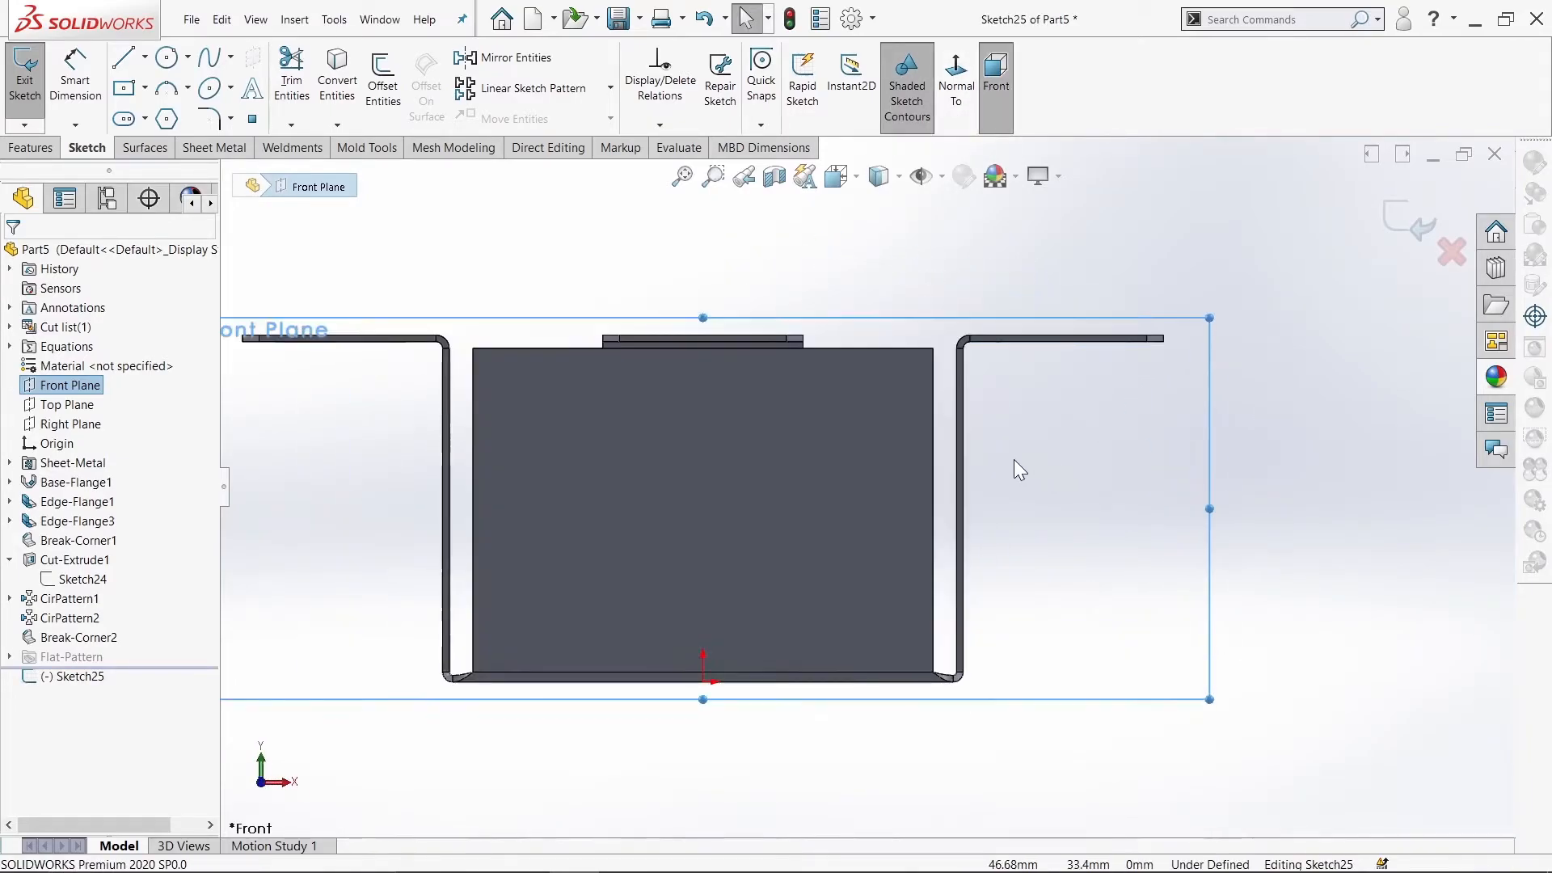
# Step: Draw a circle of about 7.4 mm radius on the wall left of the origin and a smaller circle above and right of it
pyautogui.click(164, 63)
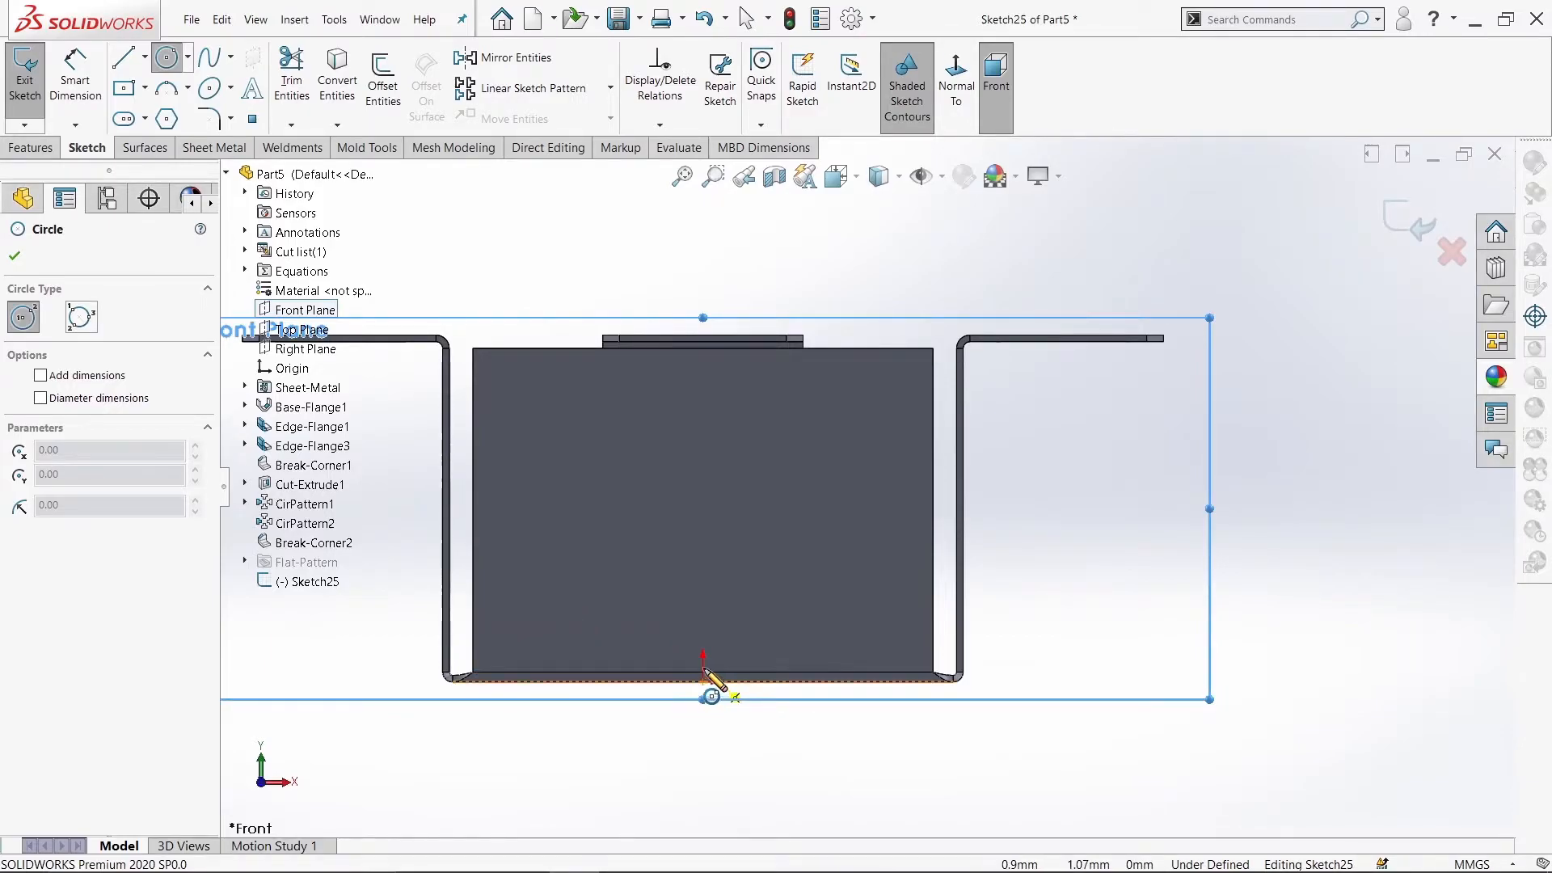
pyautogui.moveTo(582, 543); pyautogui.dragTo(615, 509)
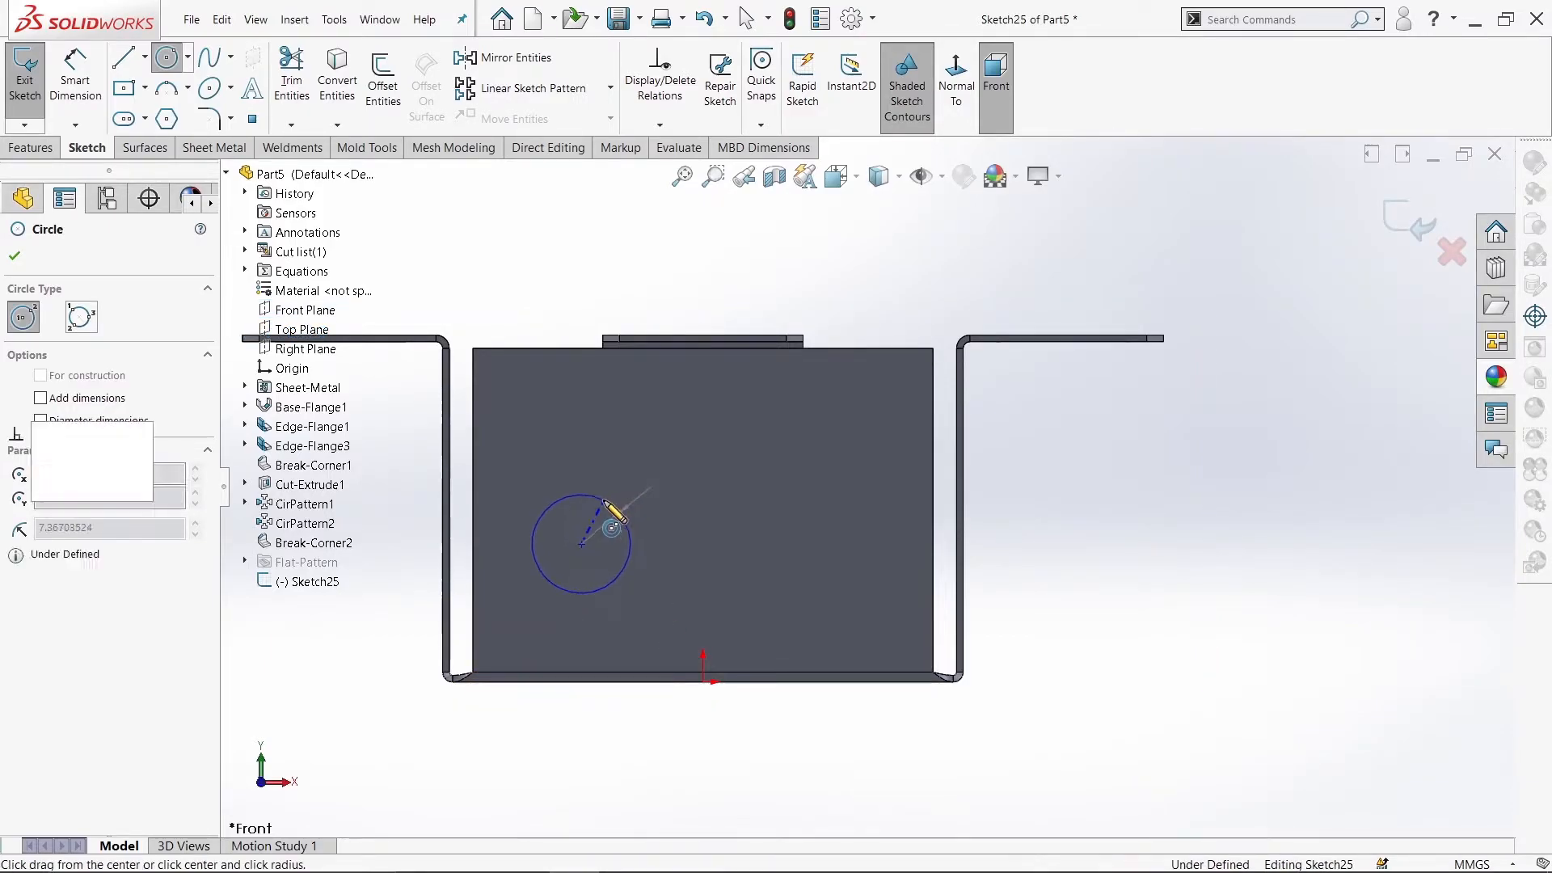
pyautogui.moveTo(659, 418); pyautogui.dragTo(677, 425)
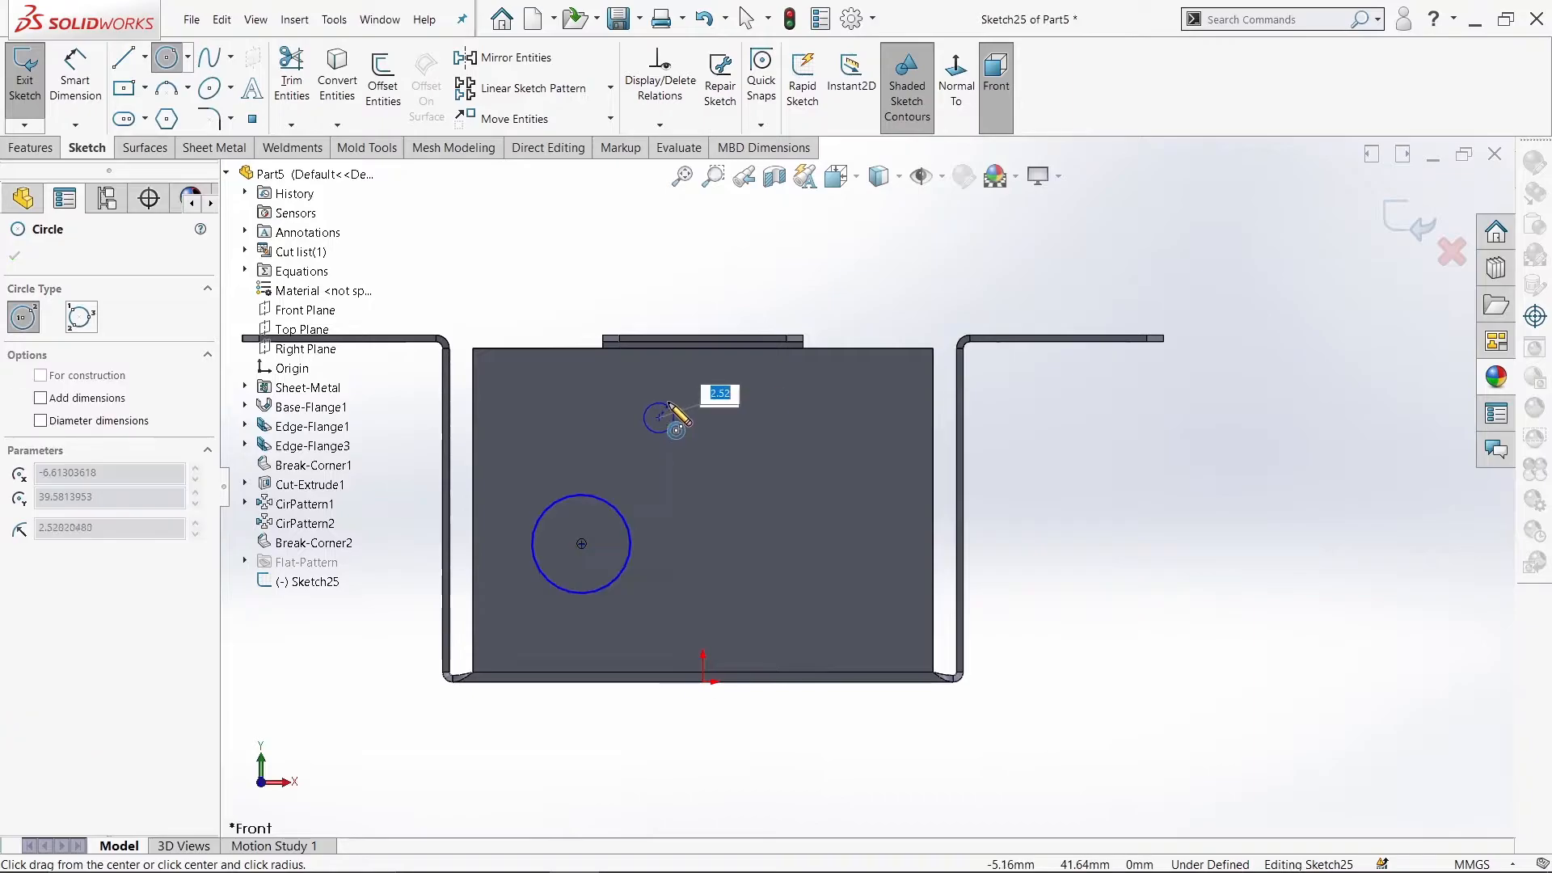
pyautogui.rightClick(669, 405)
pyautogui.click(710, 419)
# Step: Dimension the circle centers' vertical distances from the origin: 20 mm for the large circle and 40 mm for the small circle
pyautogui.click(75, 81)
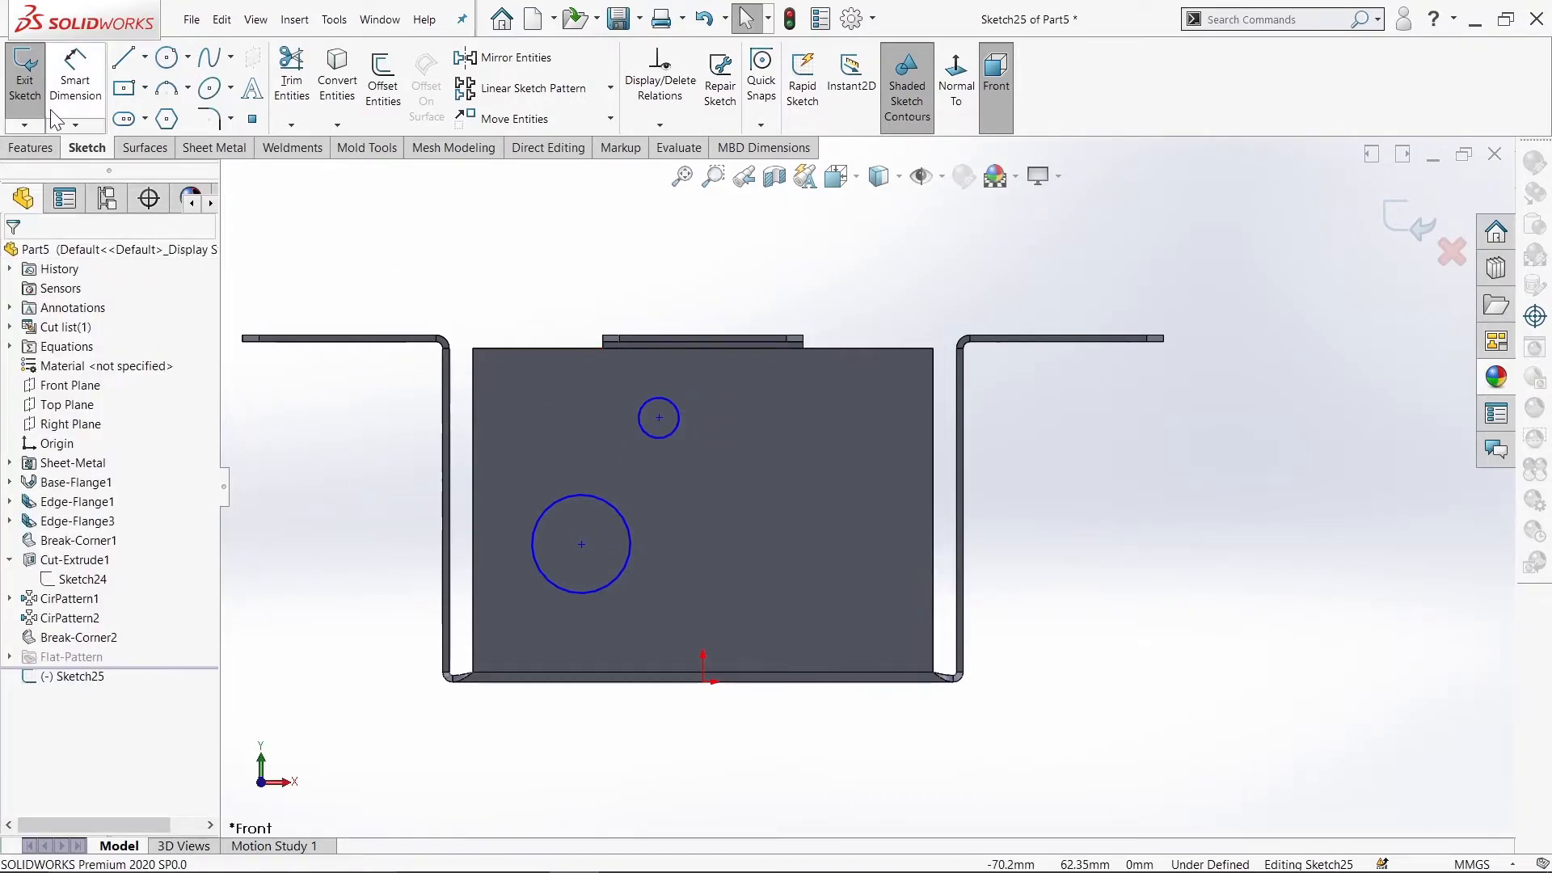
pyautogui.click(702, 681)
pyautogui.click(581, 543)
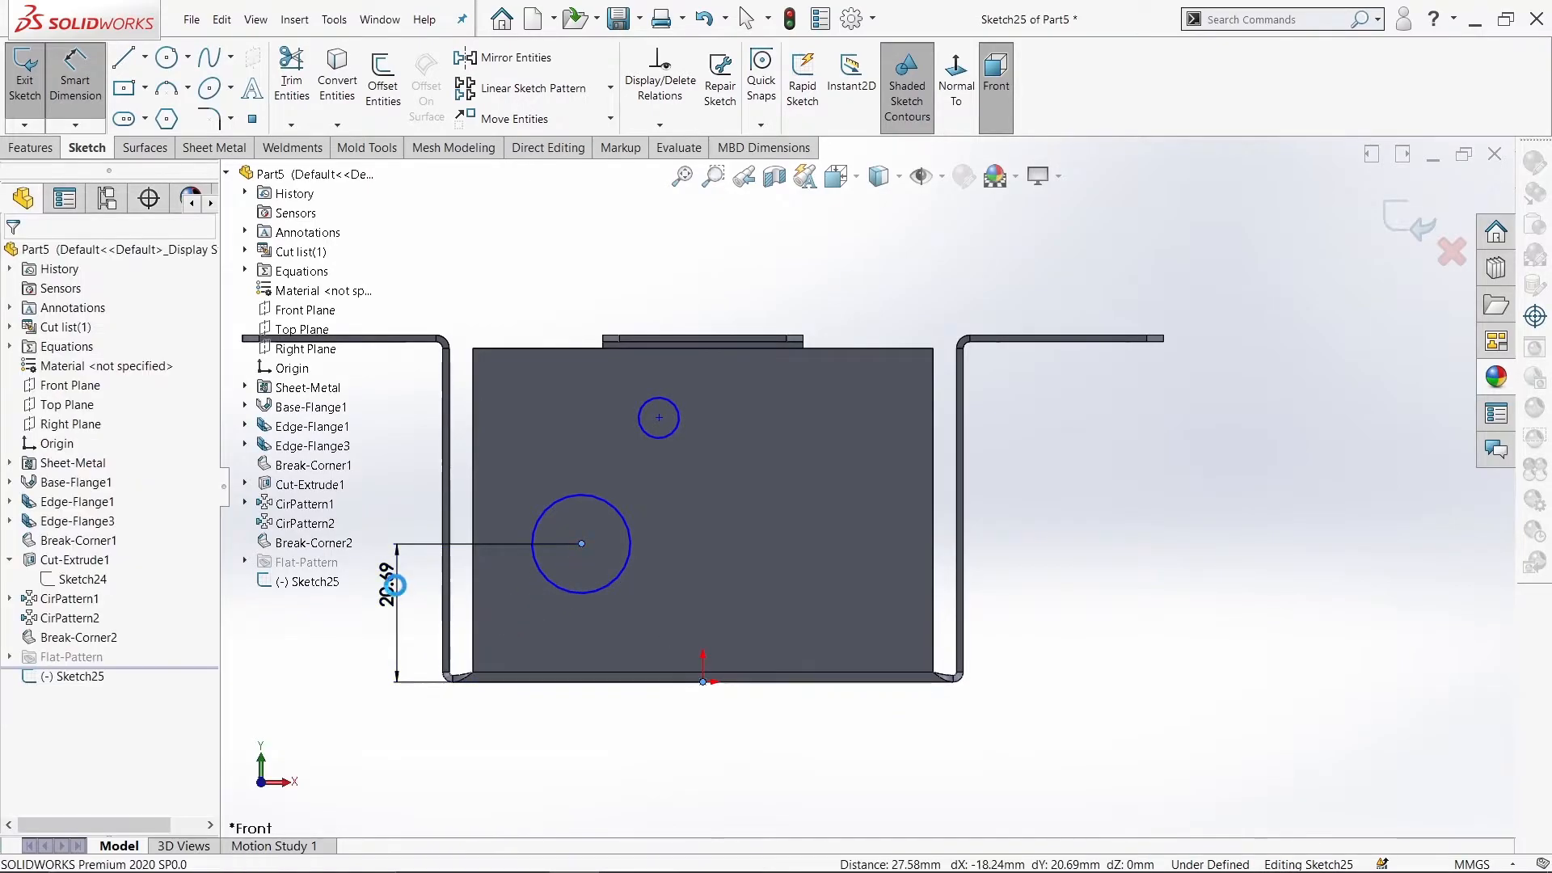
pyautogui.click(398, 595)
pyautogui.press('Return')
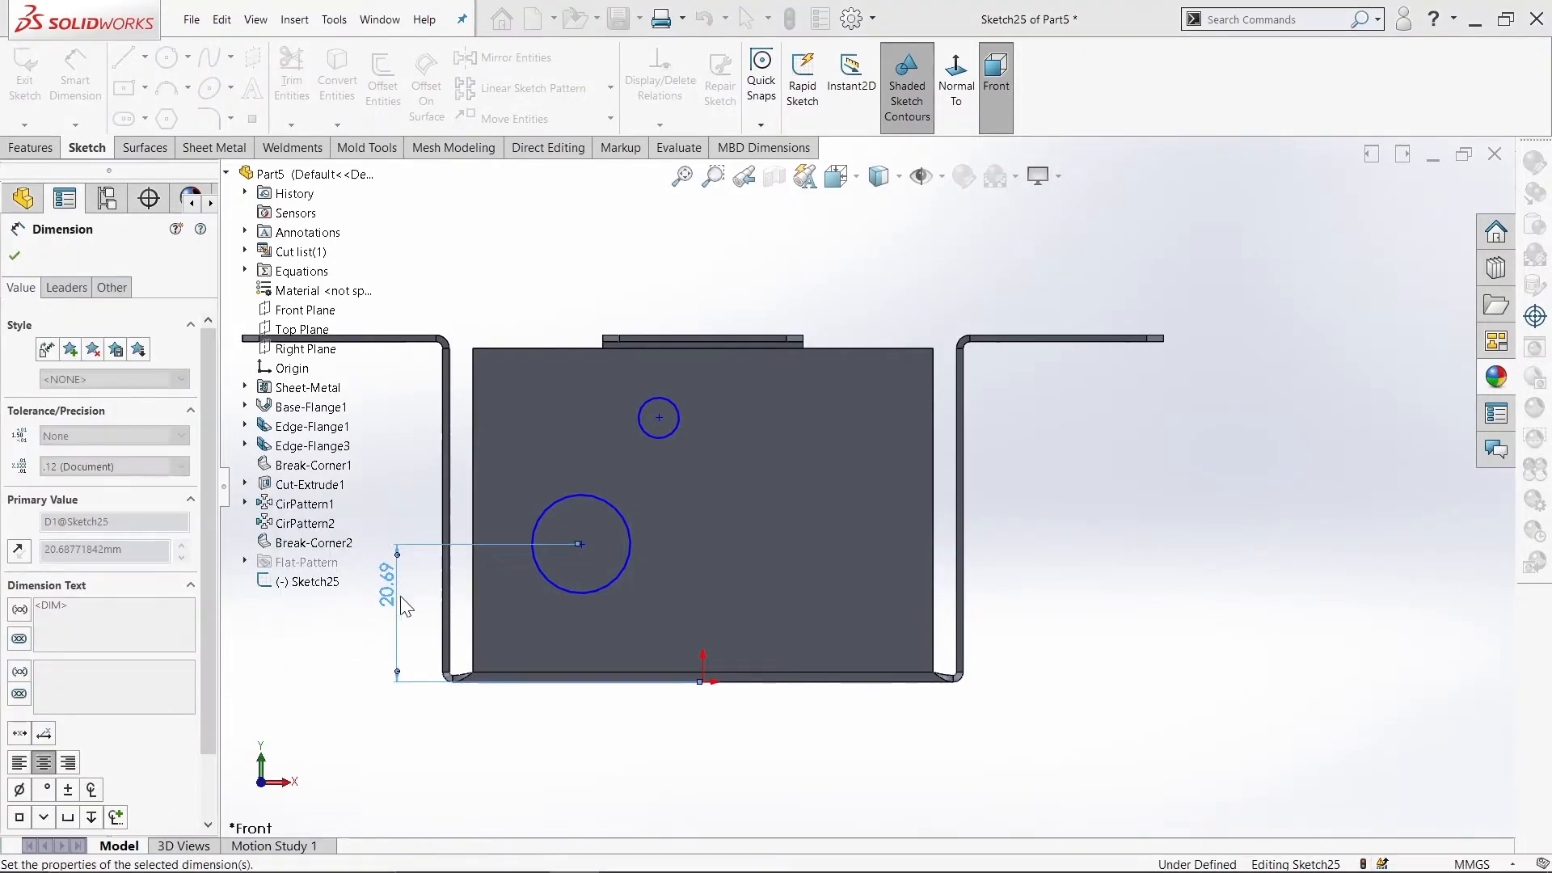
pyautogui.click(705, 683)
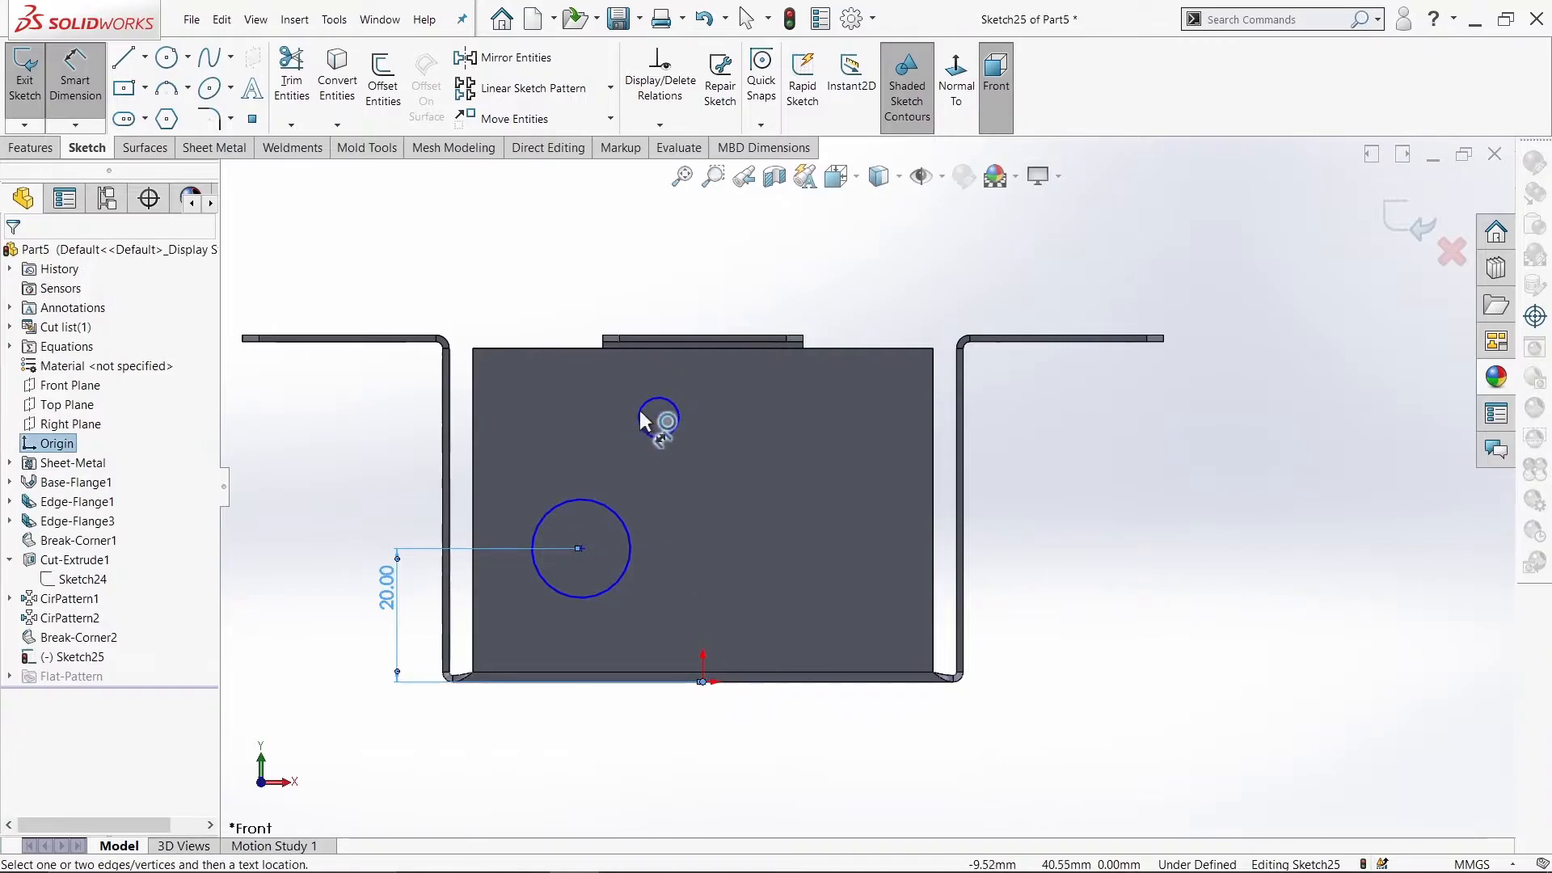
pyautogui.click(659, 418)
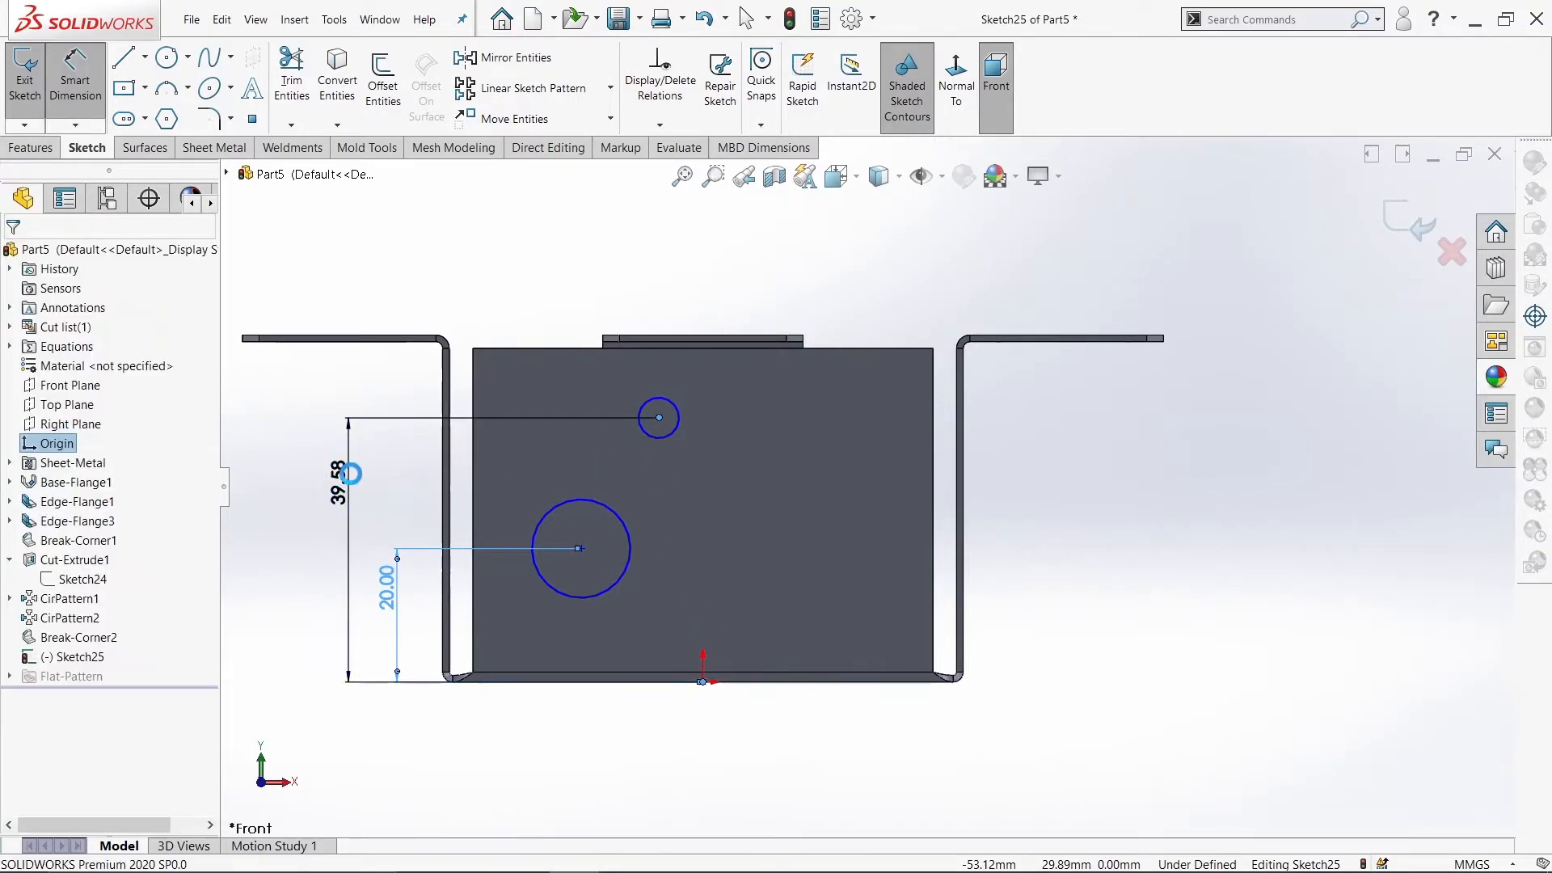
pyautogui.click(352, 483)
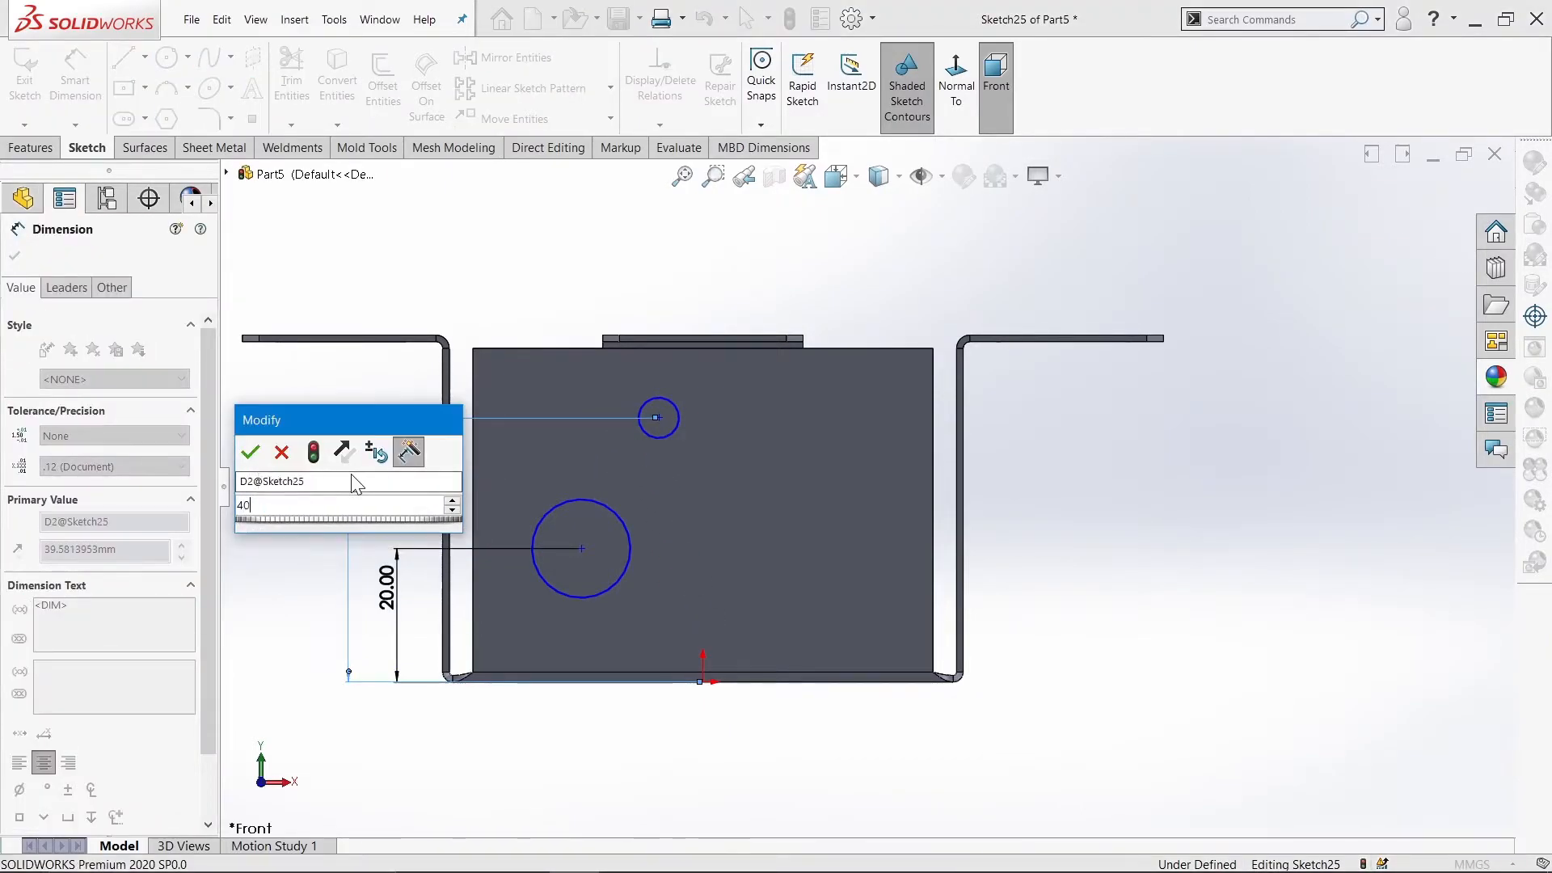
pyautogui.press('Return')
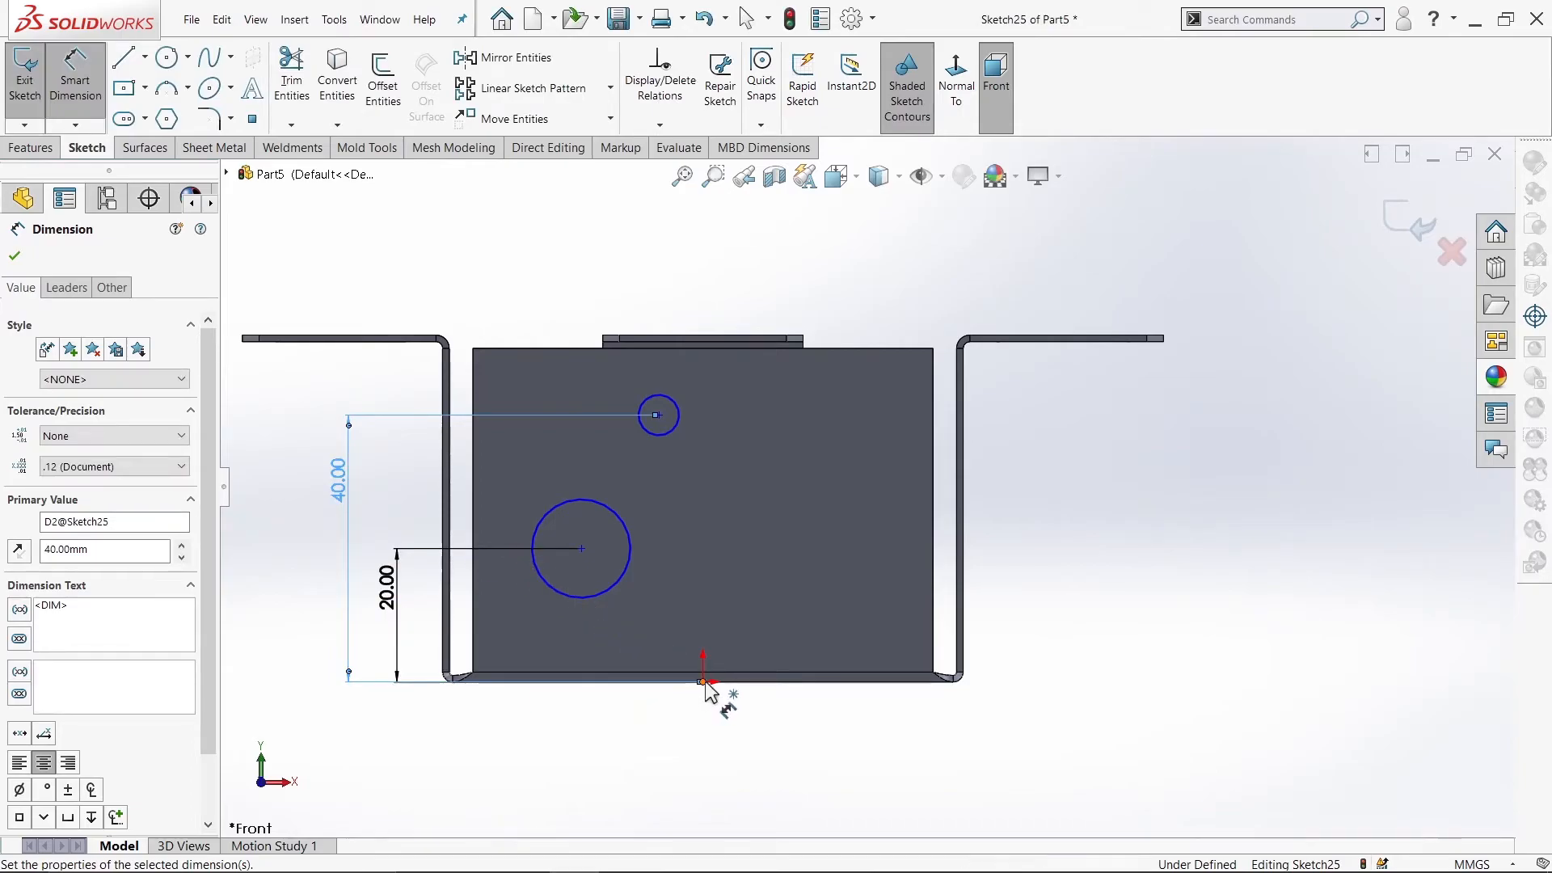
# Step: Dimension the circle centers' horizontal distances from the origin: 15 mm for the large circle and 5 mm for the small circle
pyautogui.click(582, 549)
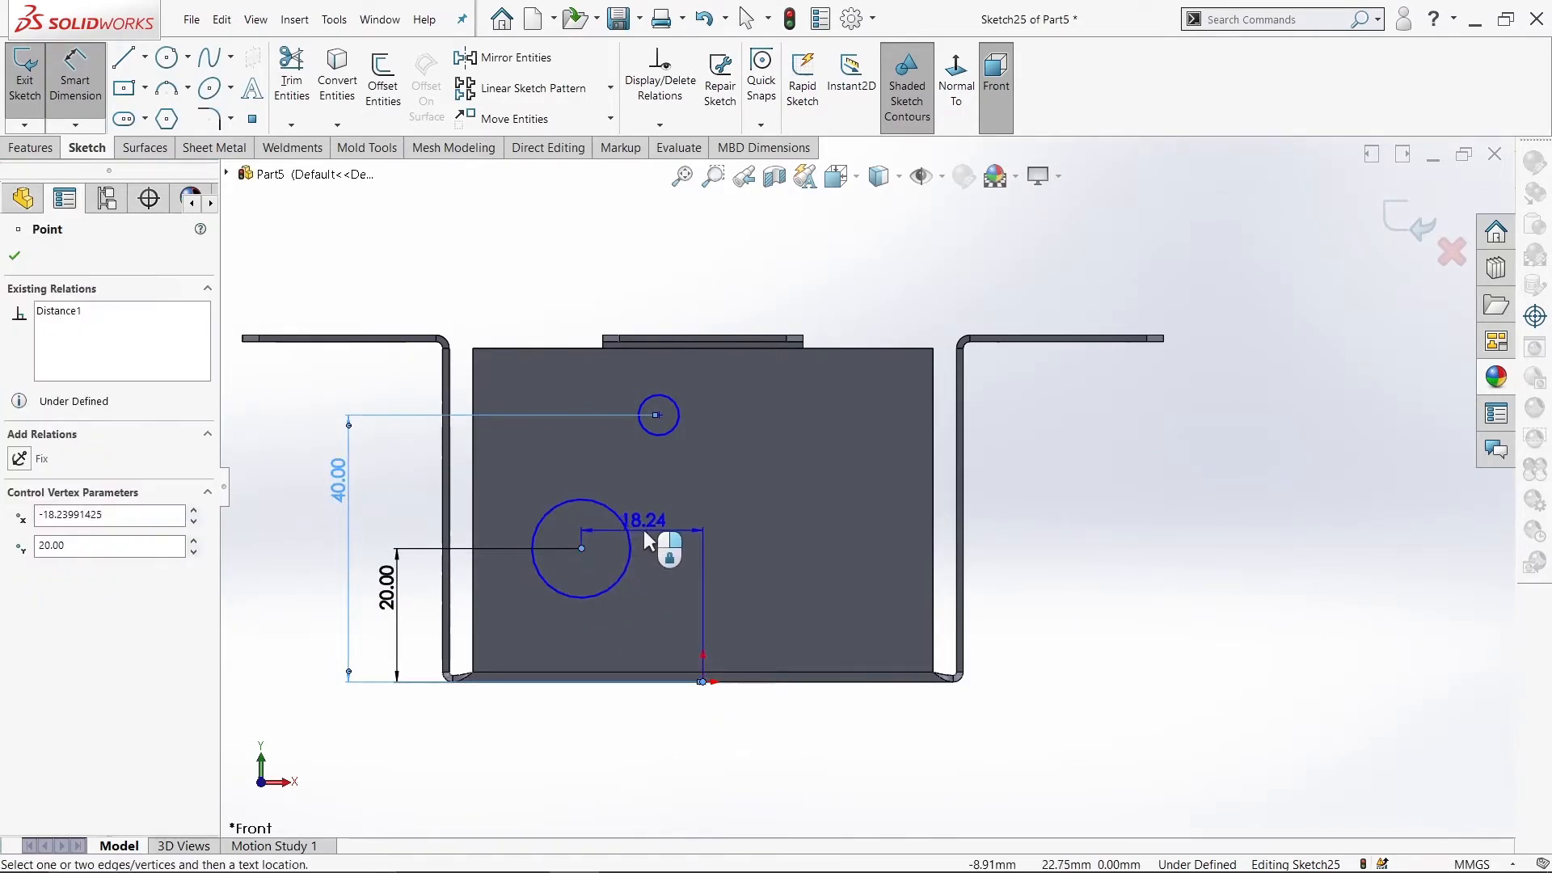
pyautogui.click(643, 529)
pyautogui.write('15')
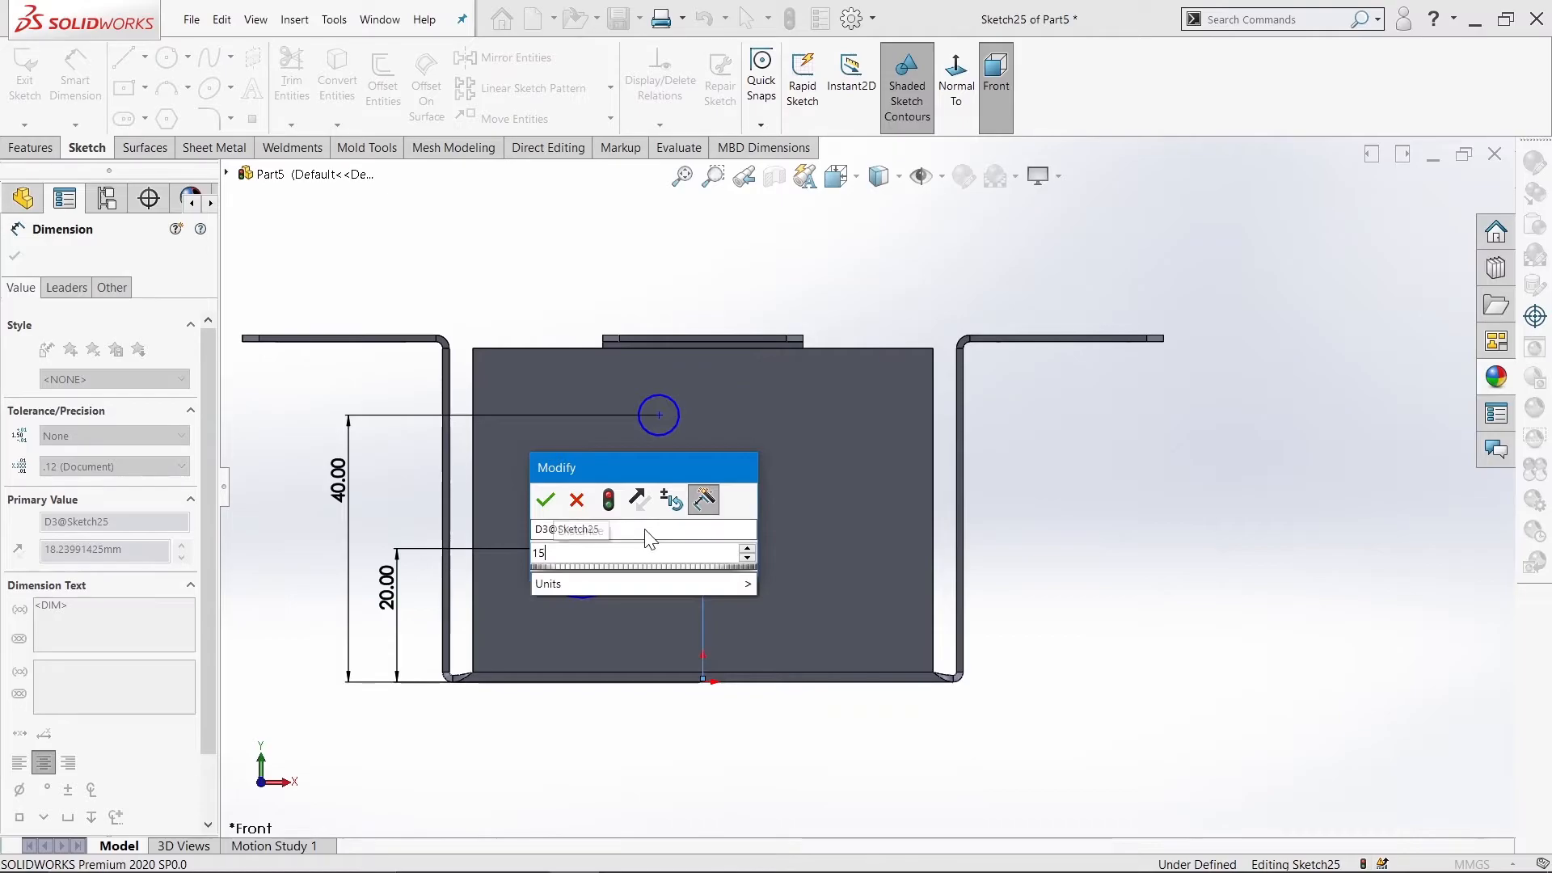
pyautogui.press('Return')
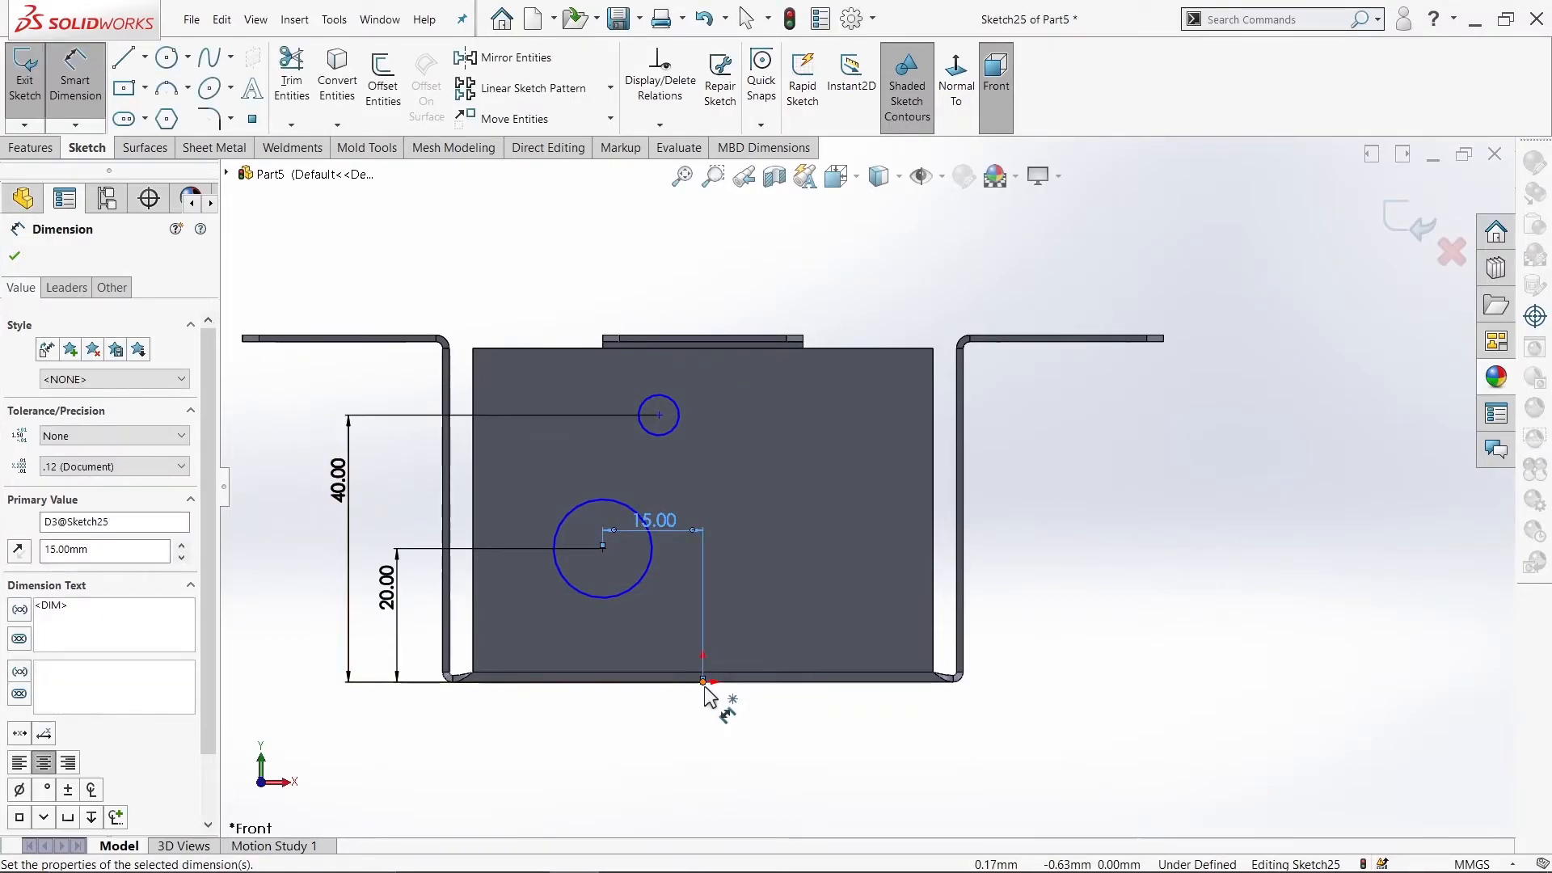
pyautogui.click(661, 414)
pyautogui.click(703, 396)
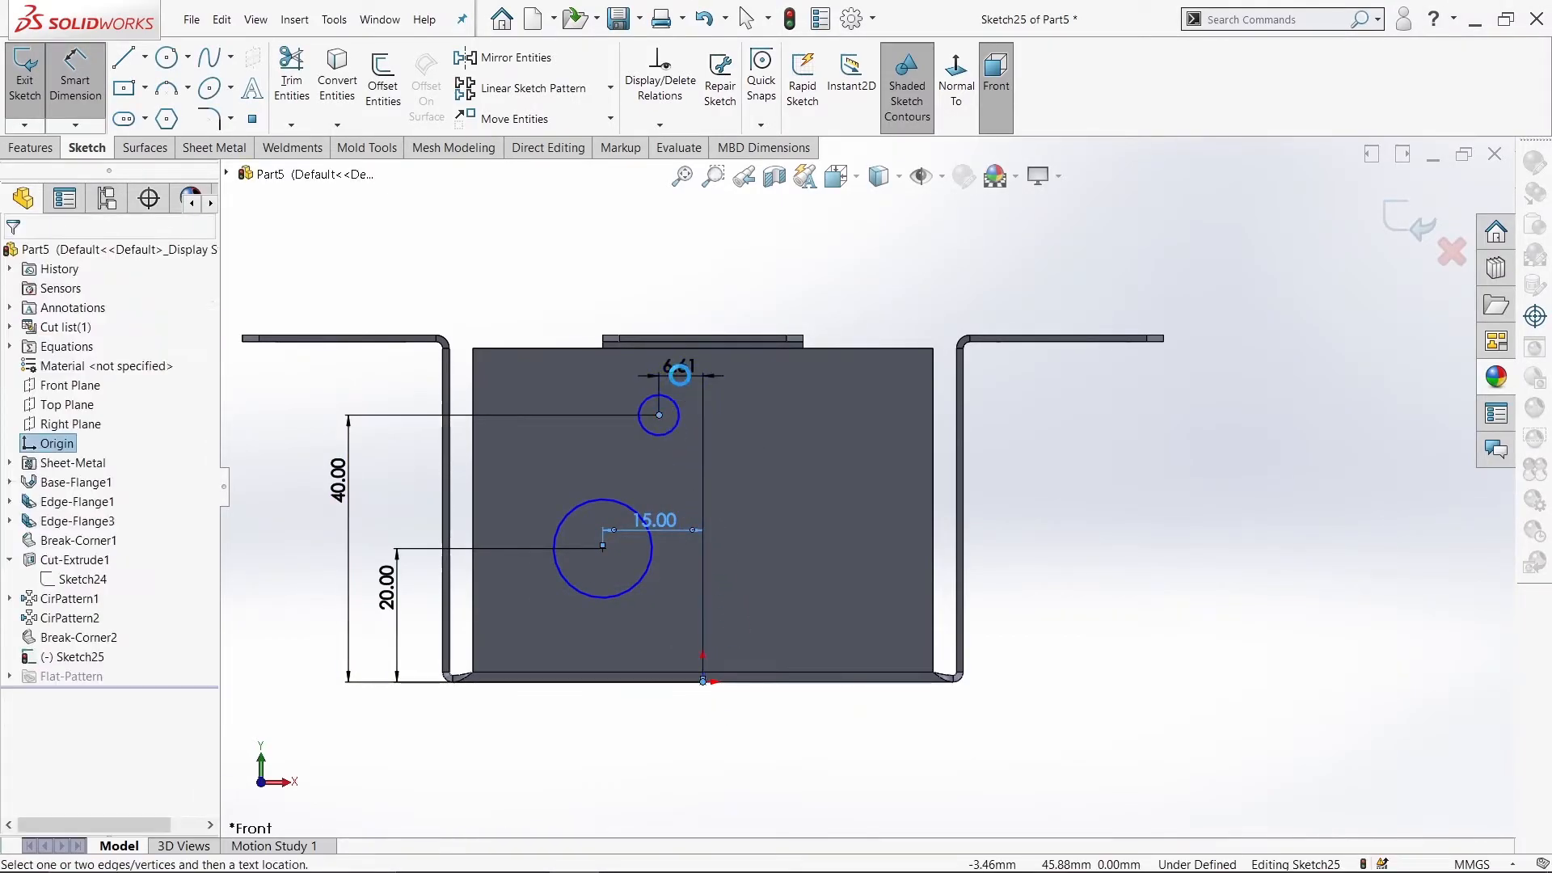
pyautogui.click(685, 380)
pyautogui.write('5')
pyautogui.press('Return')
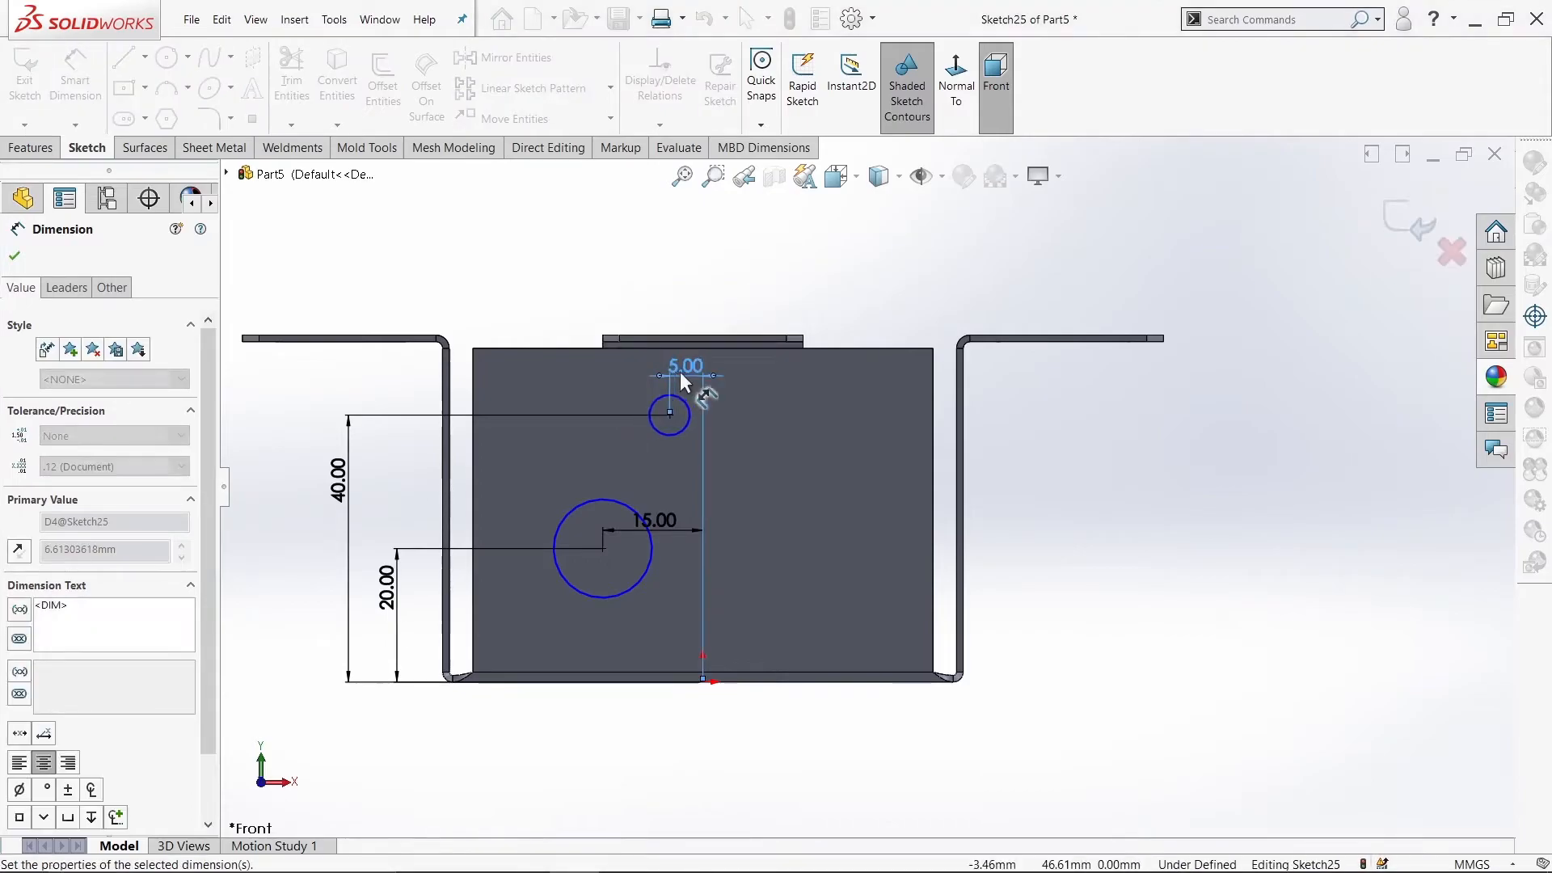
# Step: Set the large circle's diameter to 15 mm and the small circle's diameter to 5 mm
pyautogui.click(618, 501)
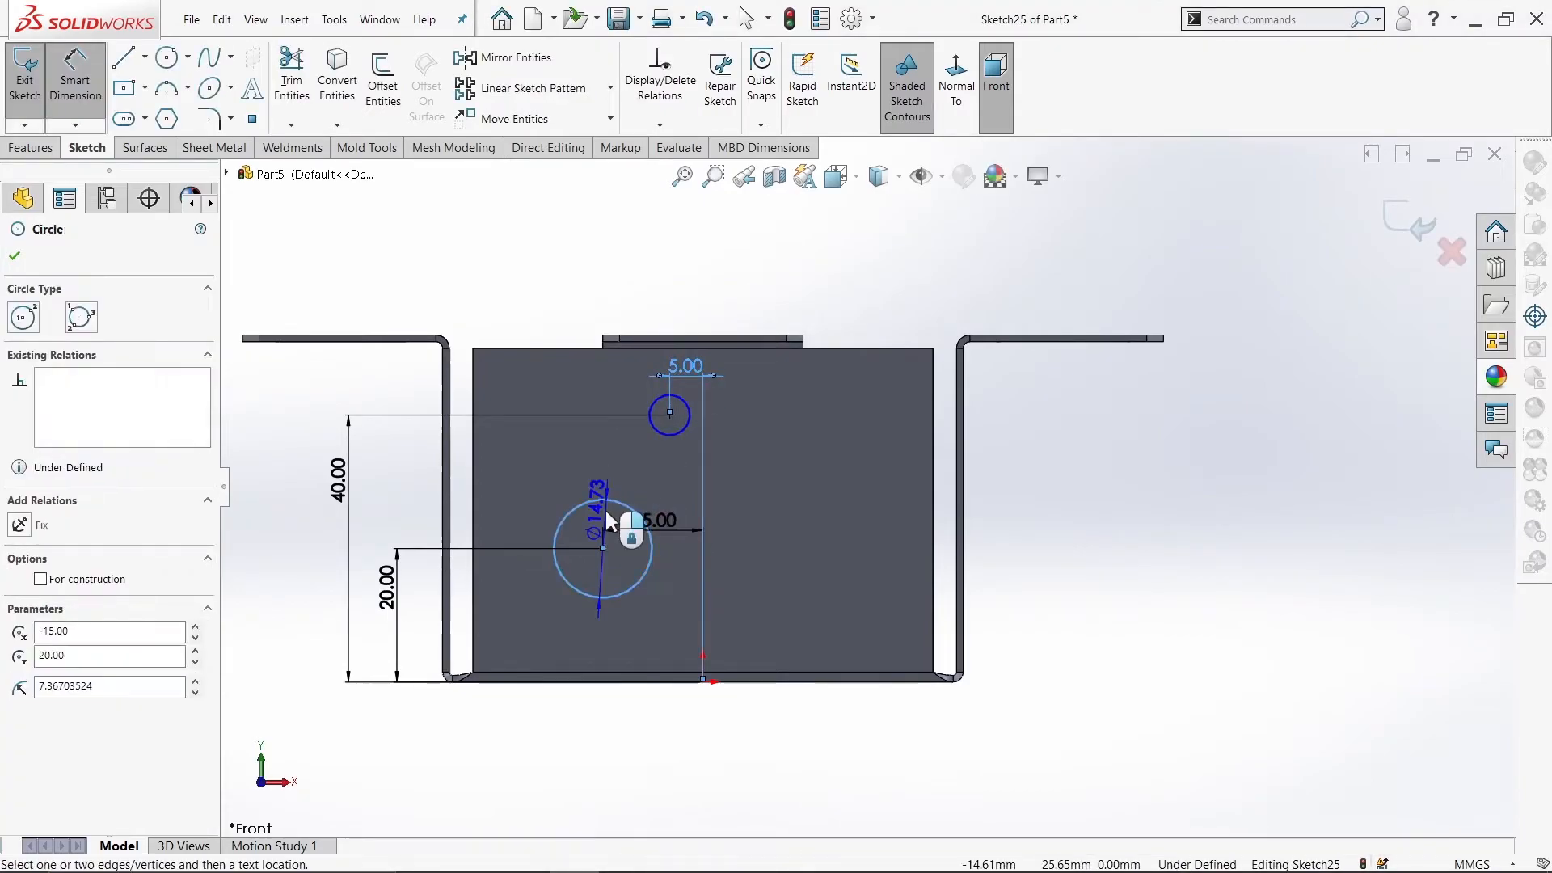
pyautogui.click(609, 521)
pyautogui.write('15')
pyautogui.press('Return')
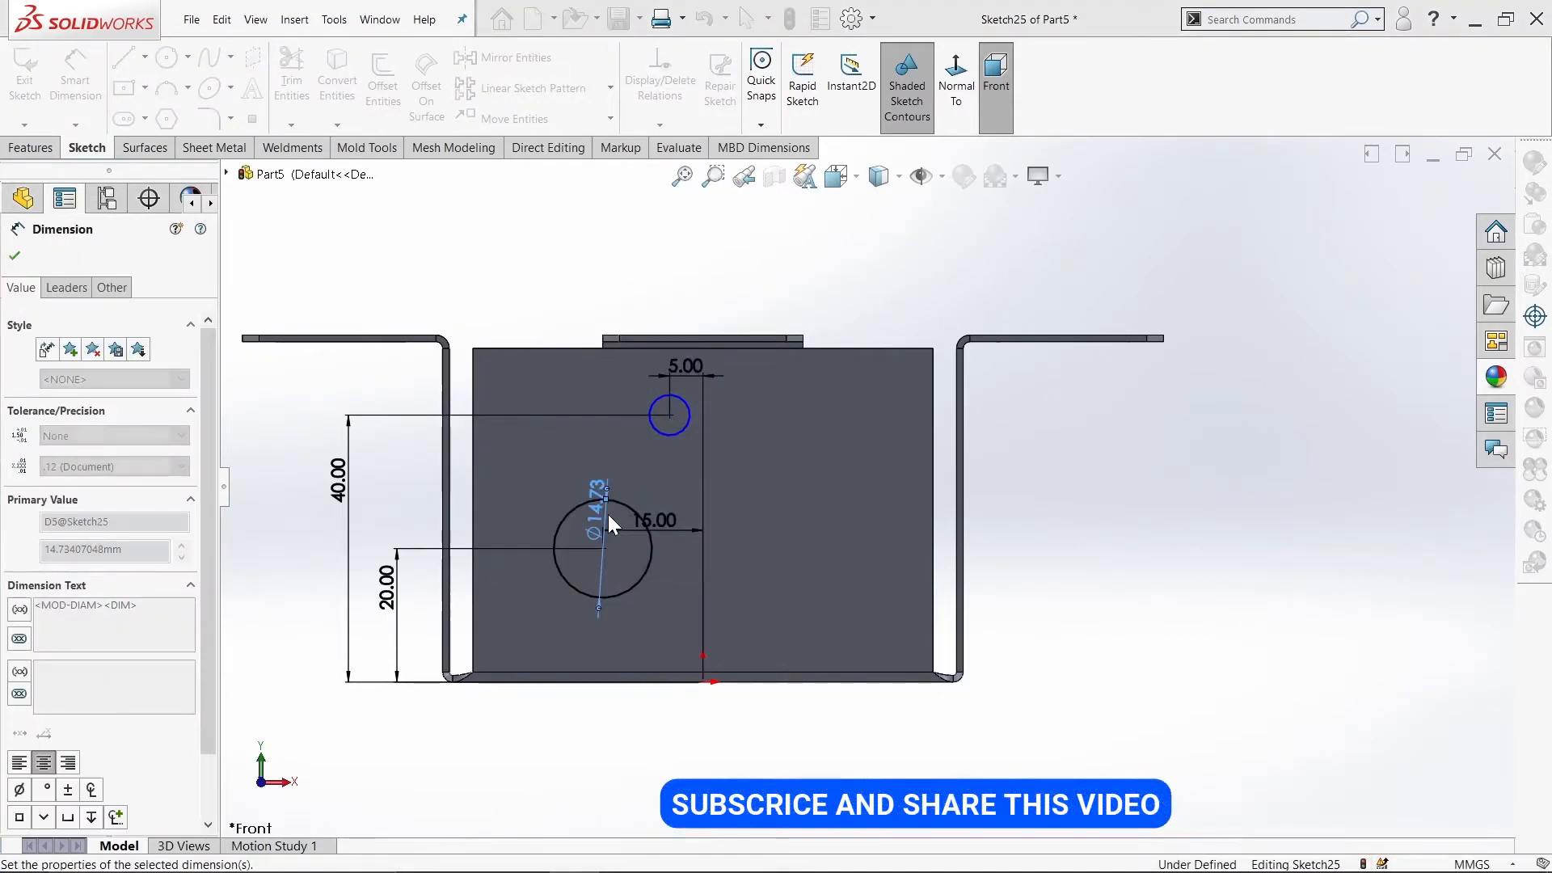
pyautogui.click(681, 401)
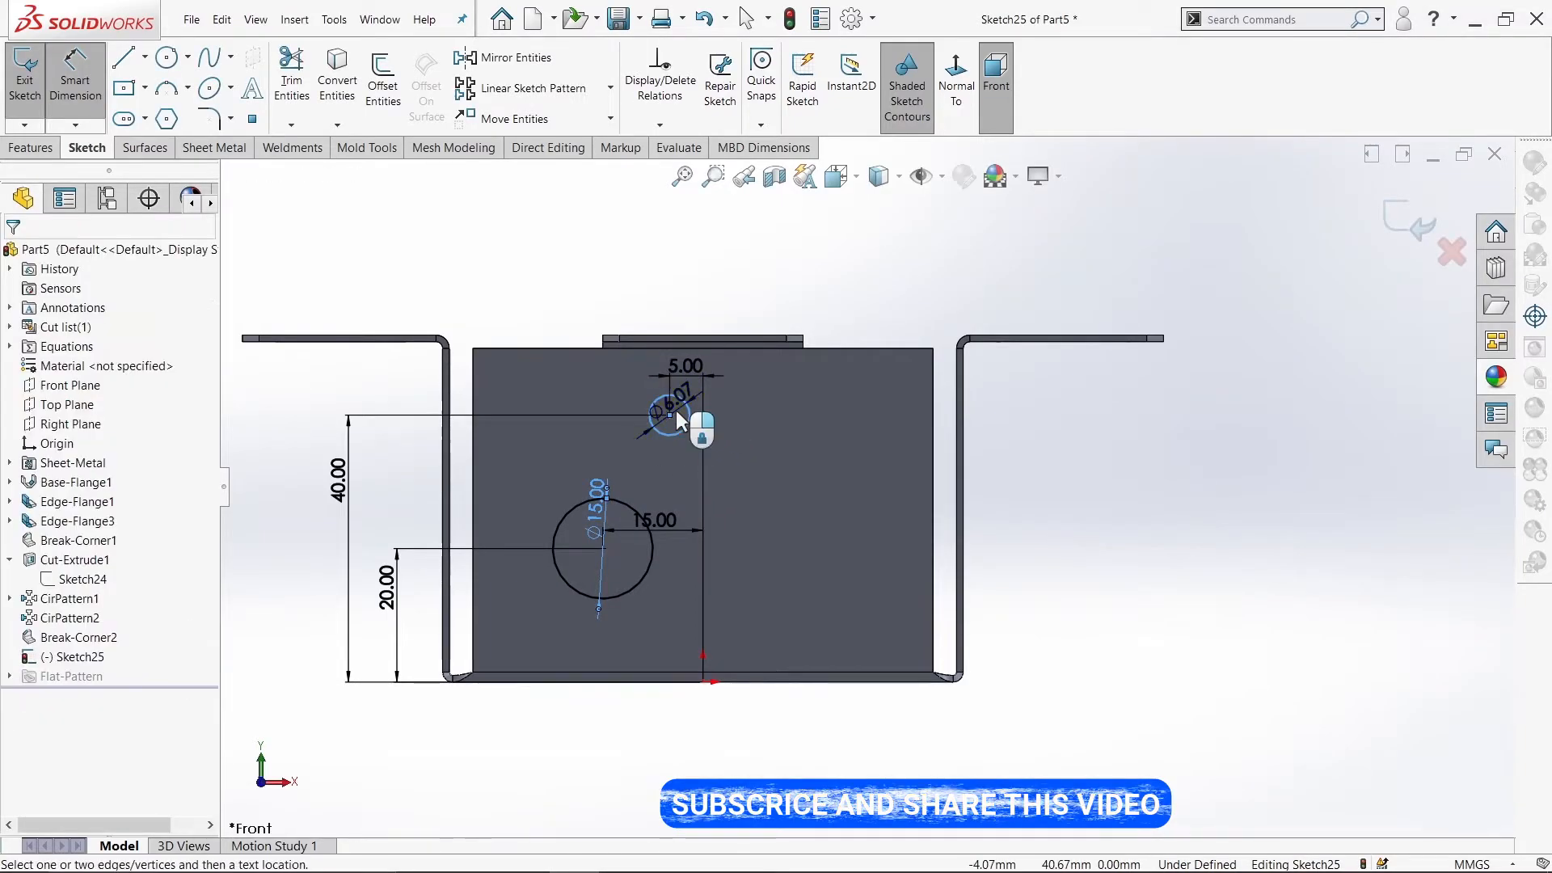
pyautogui.click(682, 419)
pyautogui.write('5')
pyautogui.press('Return')
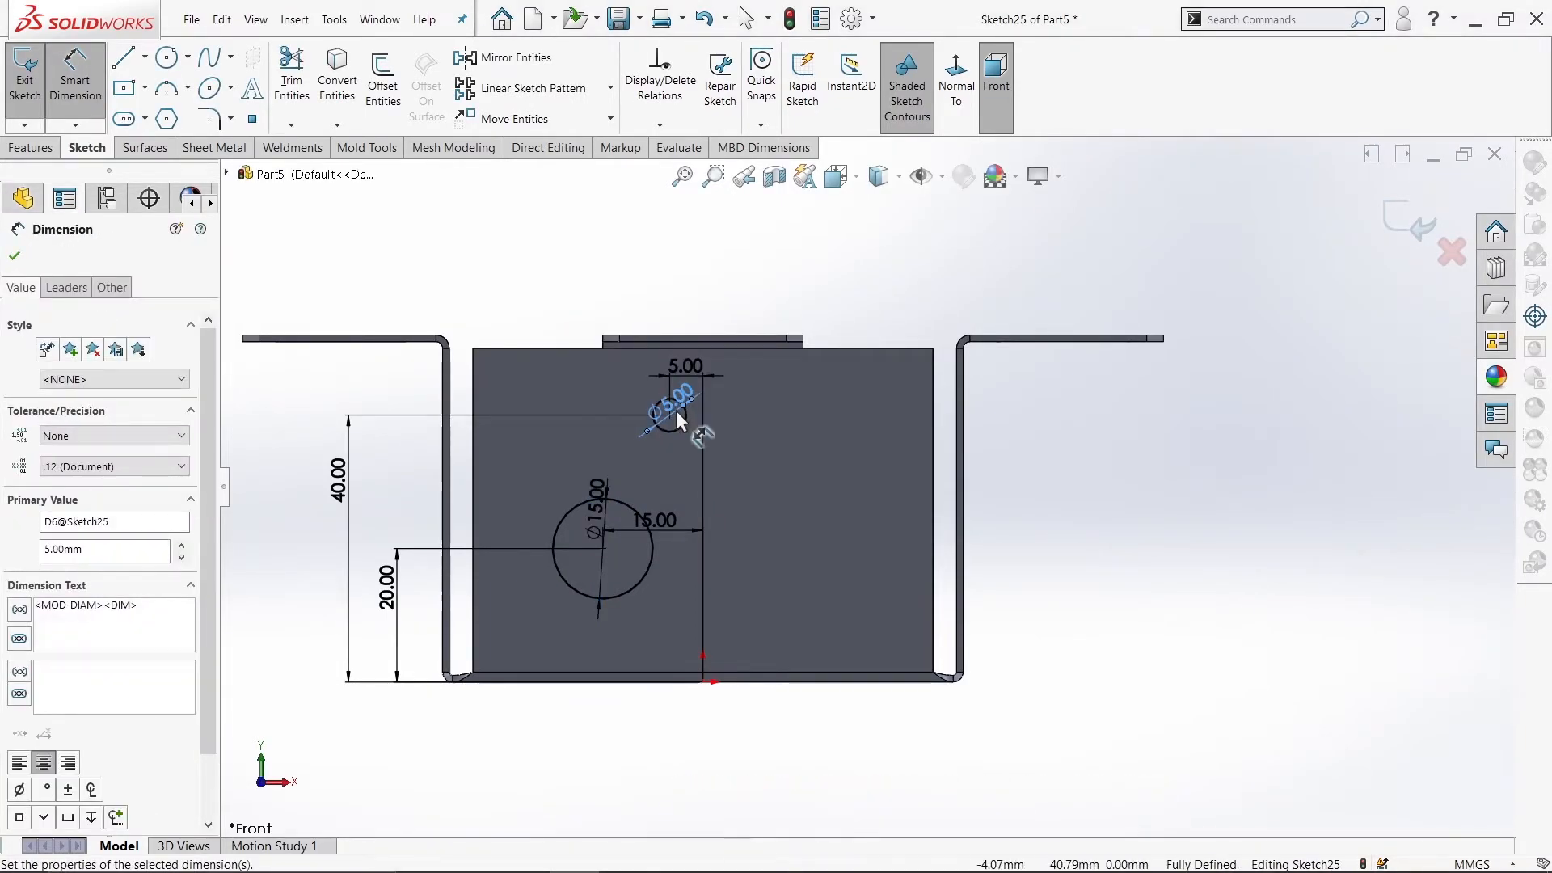
pyautogui.click(12, 259)
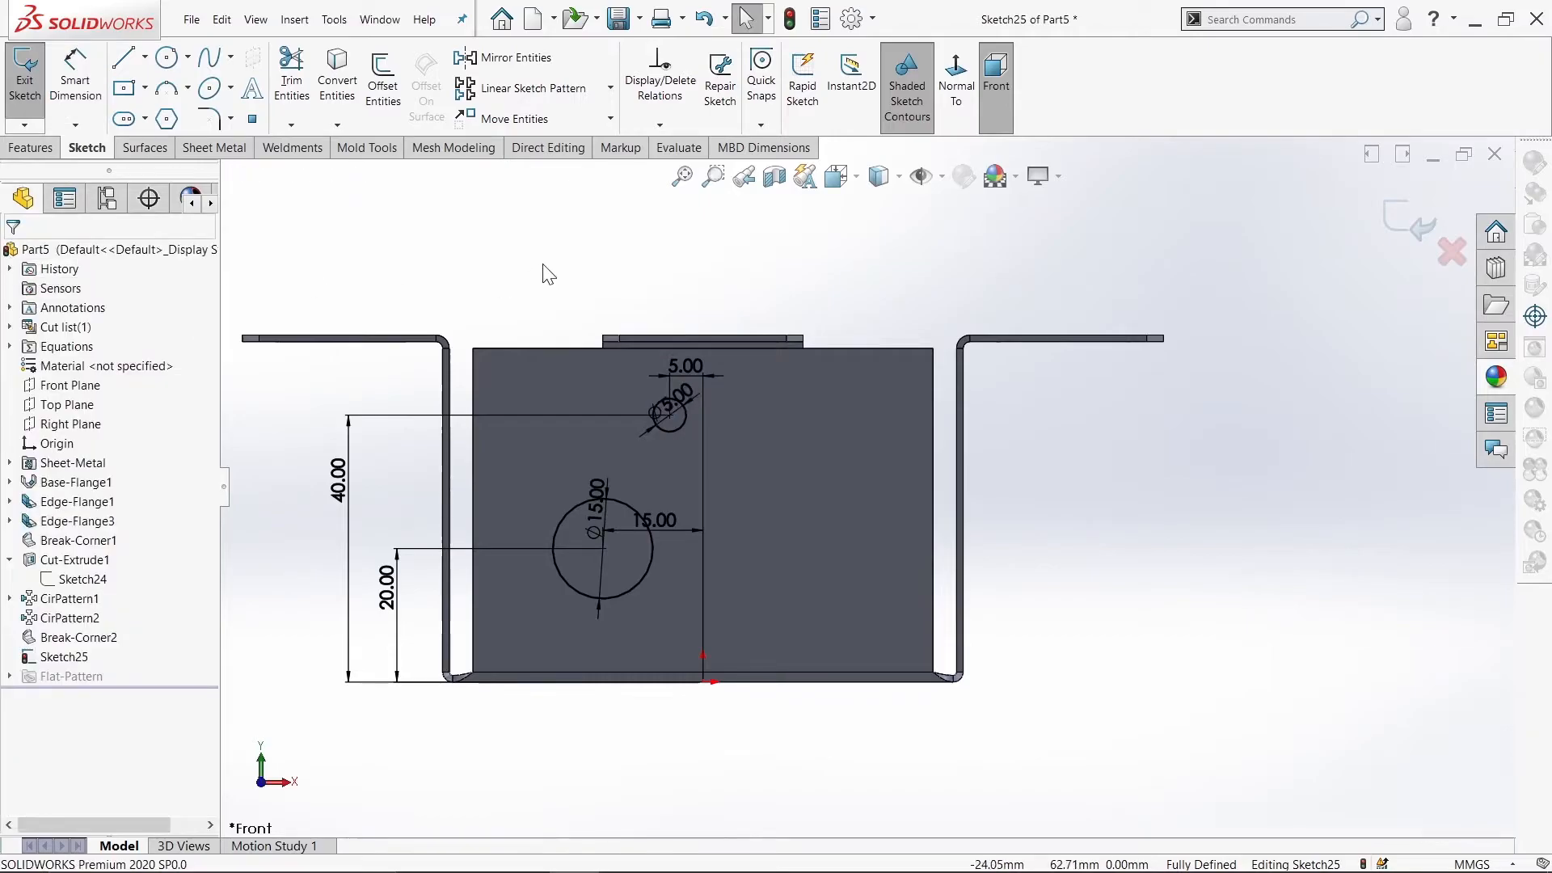
# Step: Cut both circles through the opposite walls with a sheet metal Extruded Cut set to Through All - Both
pyautogui.click(36, 149)
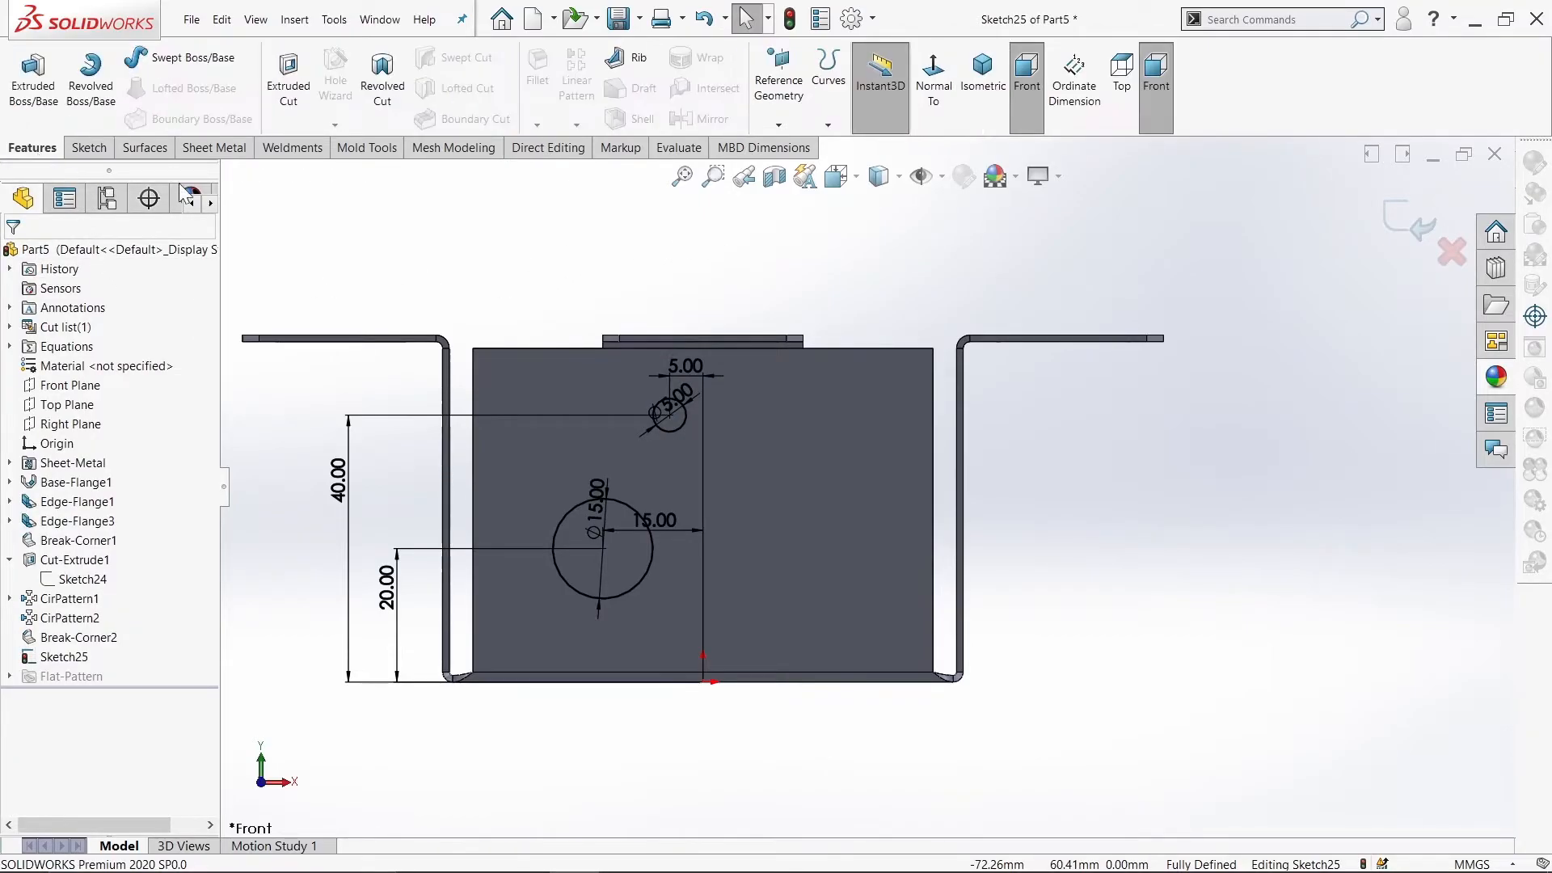
pyautogui.click(212, 148)
pyautogui.moveTo(540, 217)
pyautogui.mouseDown(button='middle')
pyautogui.moveTo(557, 257)
pyautogui.moveTo(582, 243)
pyautogui.mouseUp(button='middle')
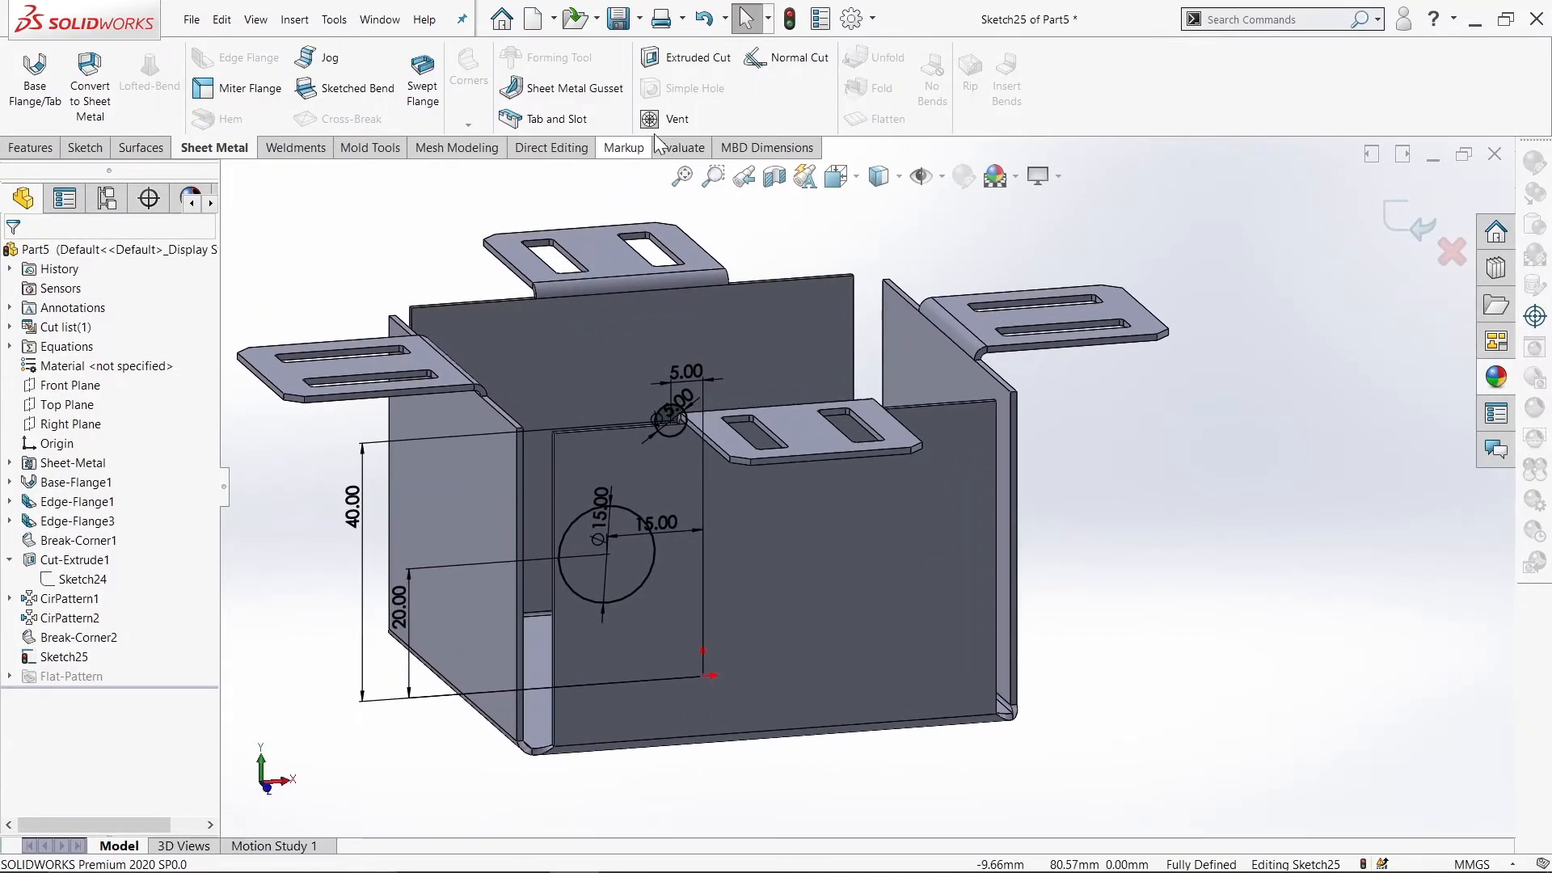
pyautogui.click(678, 61)
pyautogui.click(120, 368)
pyautogui.click(121, 413)
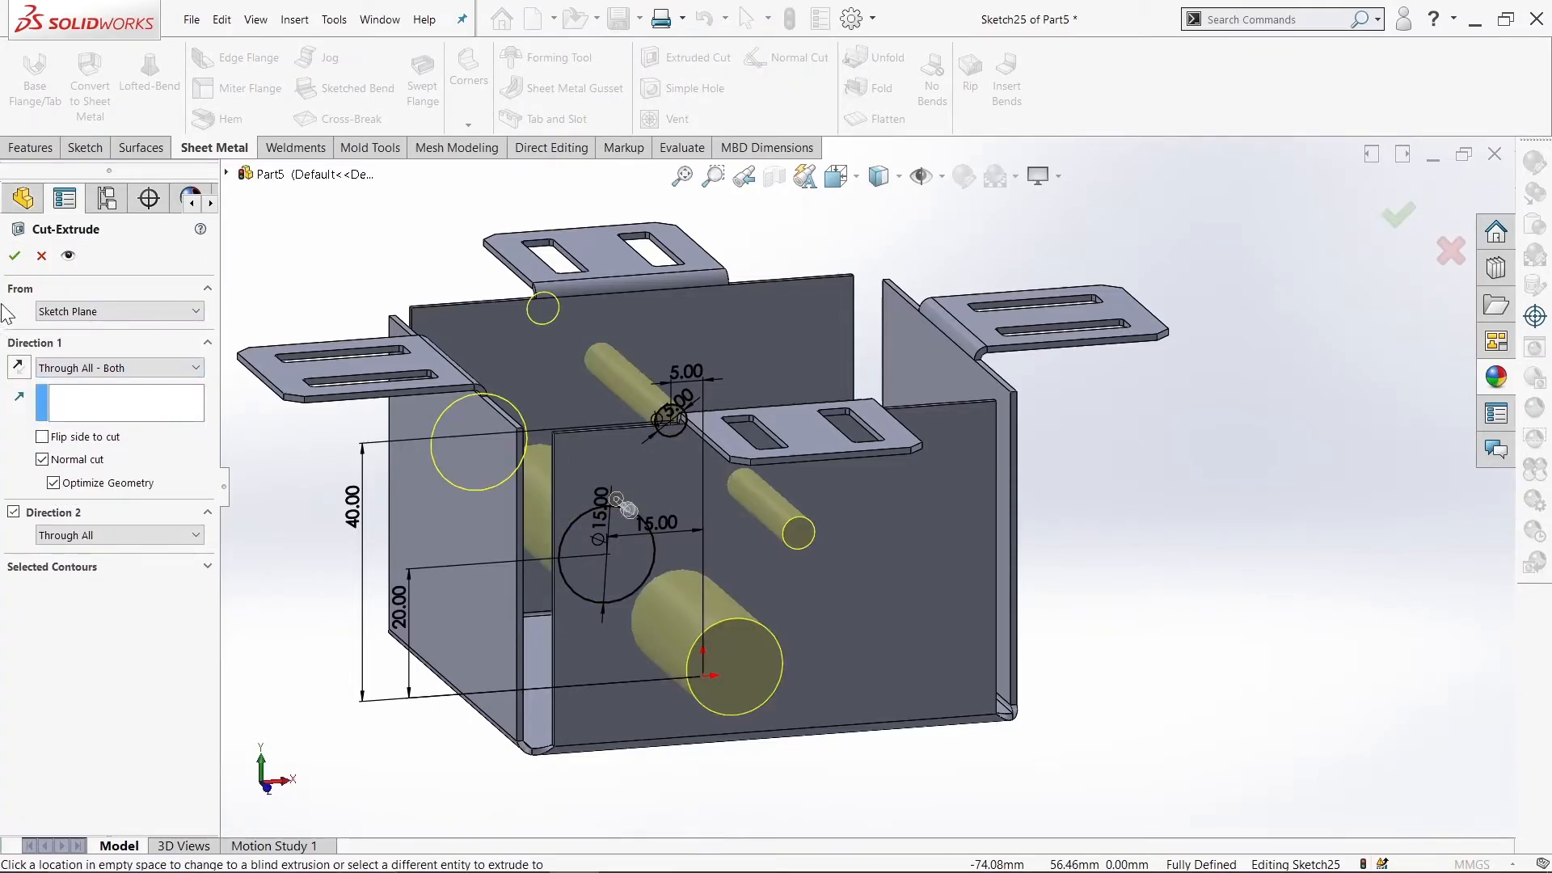
pyautogui.click(15, 256)
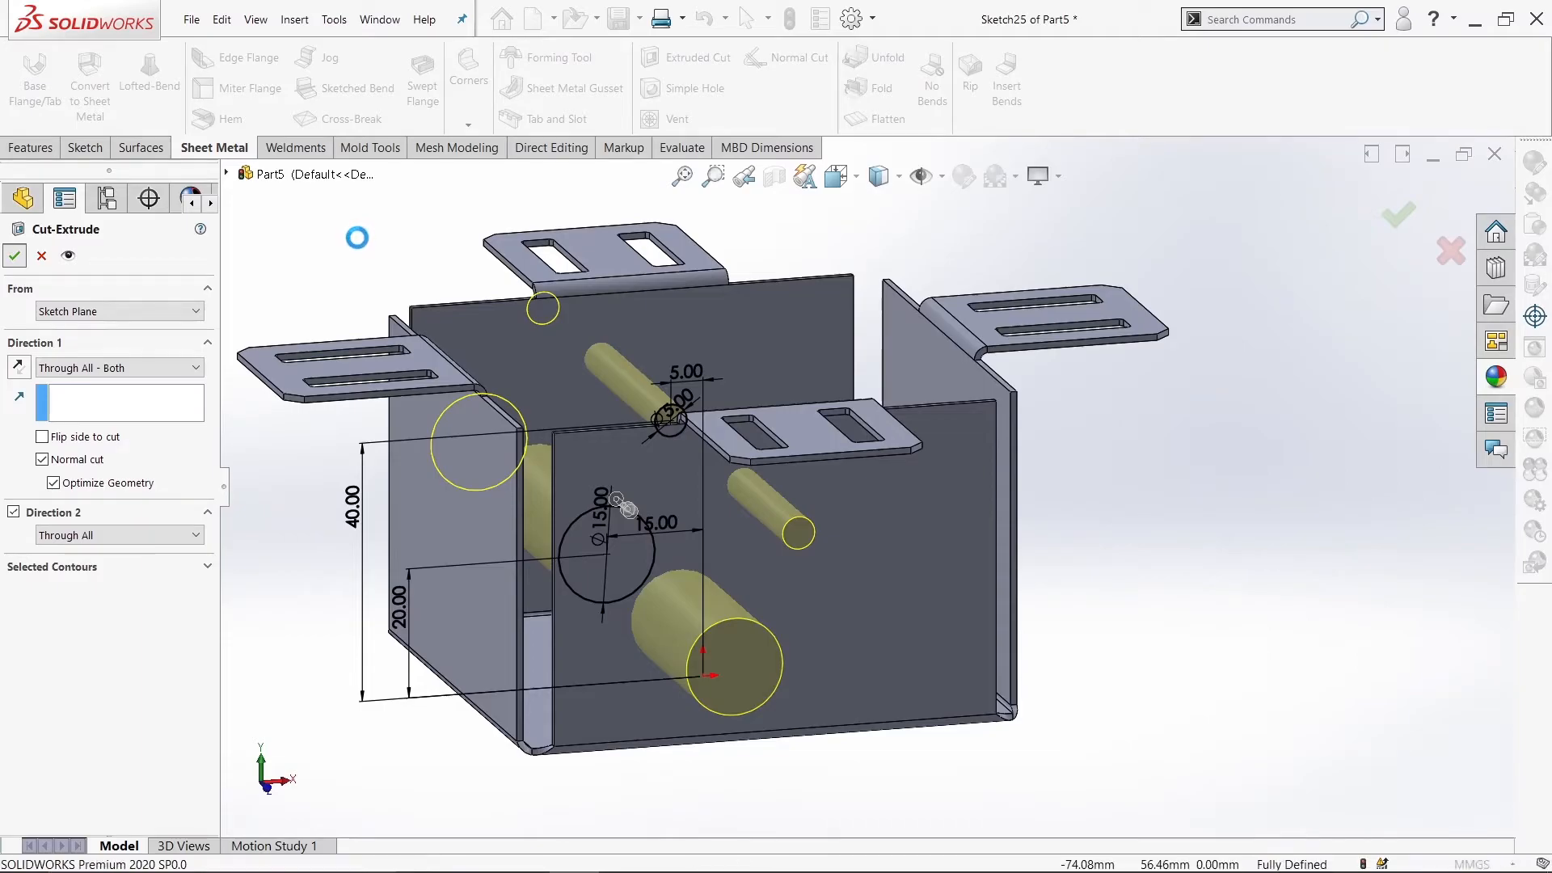
# Step: Circular-pattern the two-hole cut about the box's base face, with 4 instances equally spaced over 360 degrees
pyautogui.moveTo(432, 277); pyautogui.dragTo(451, 368, button='middle')
pyautogui.click(18, 150)
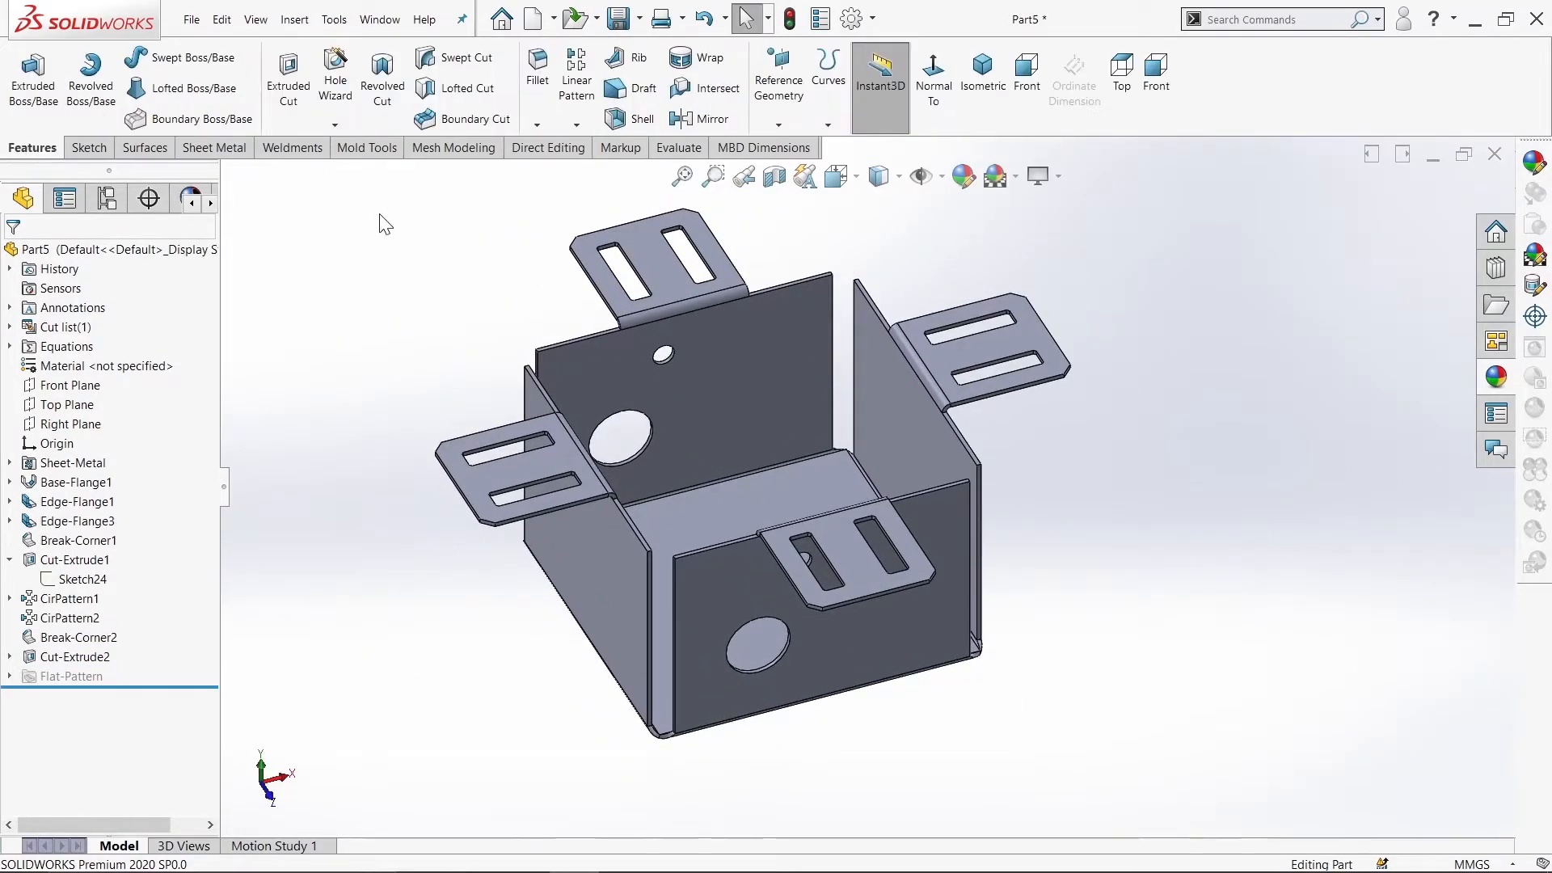
pyautogui.click(576, 125)
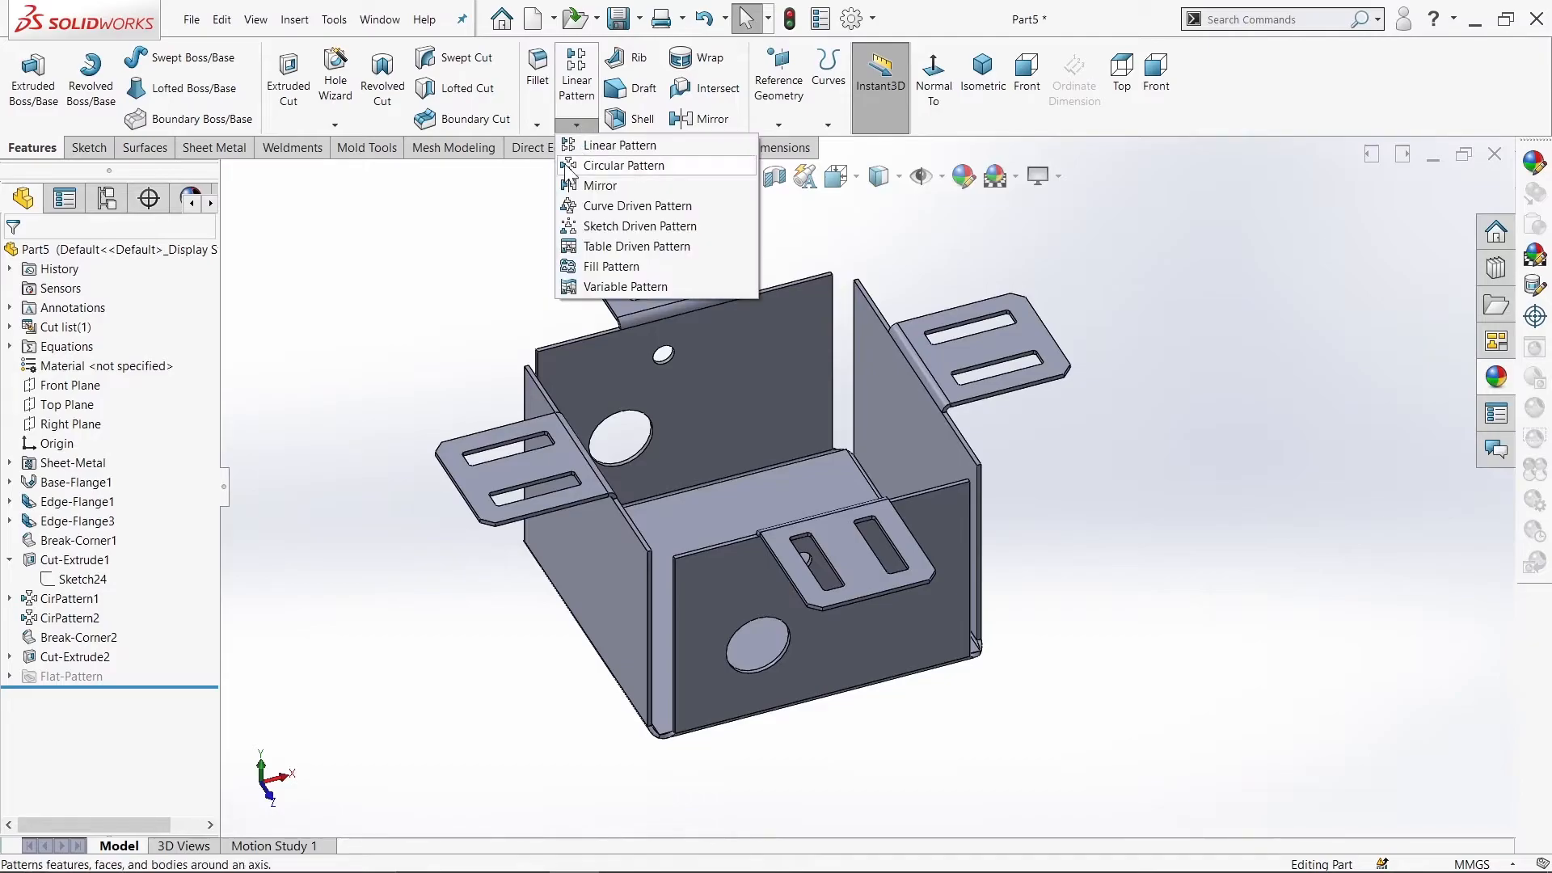
pyautogui.click(617, 165)
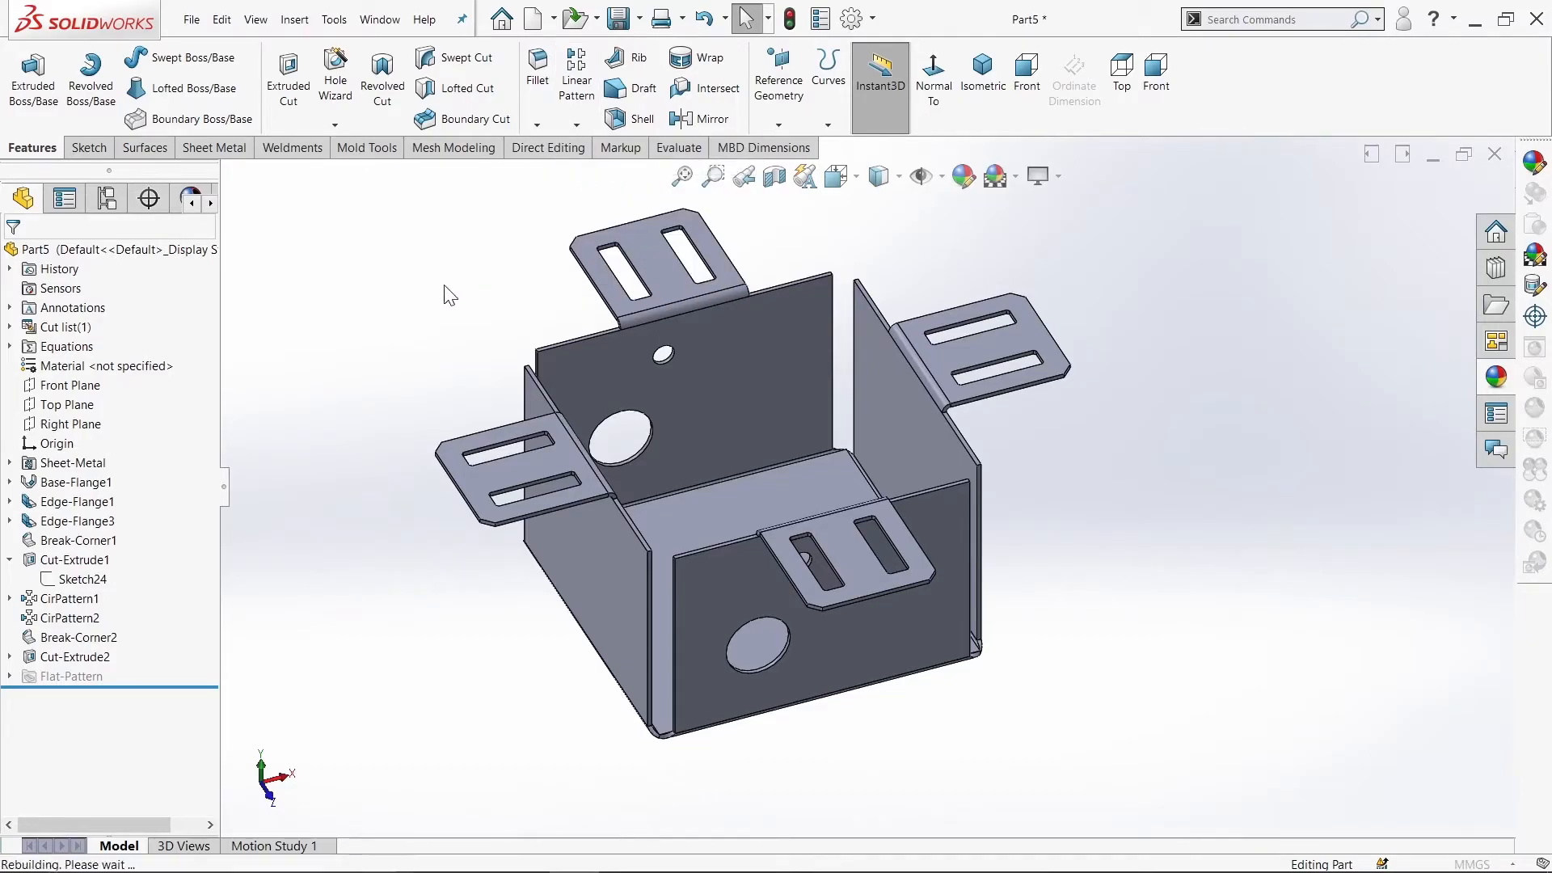
pyautogui.click(815, 497)
pyautogui.click(132, 524)
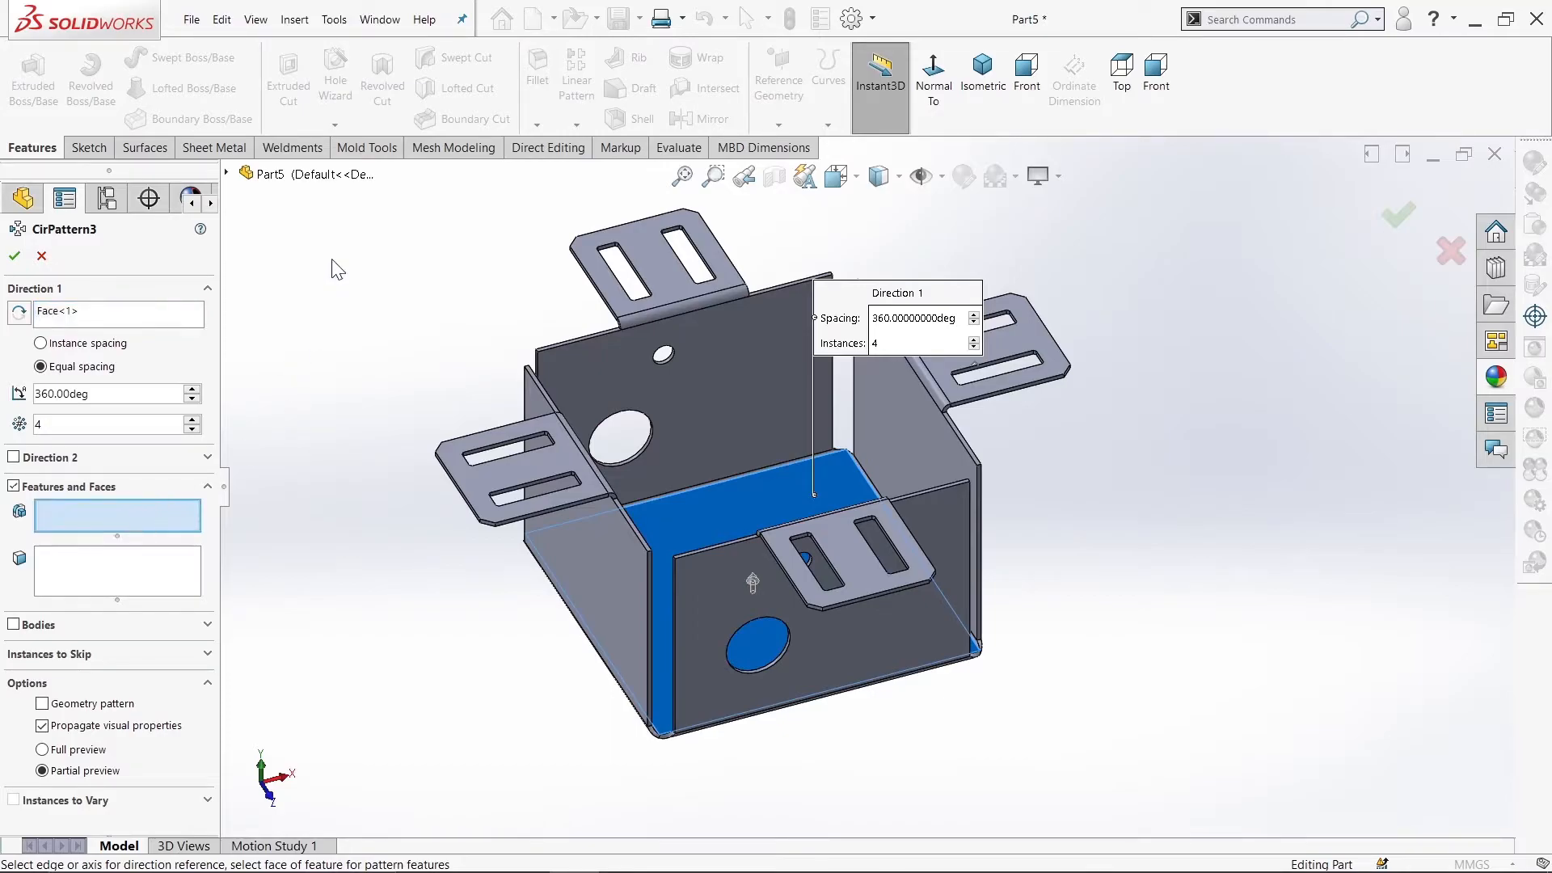
pyautogui.click(226, 173)
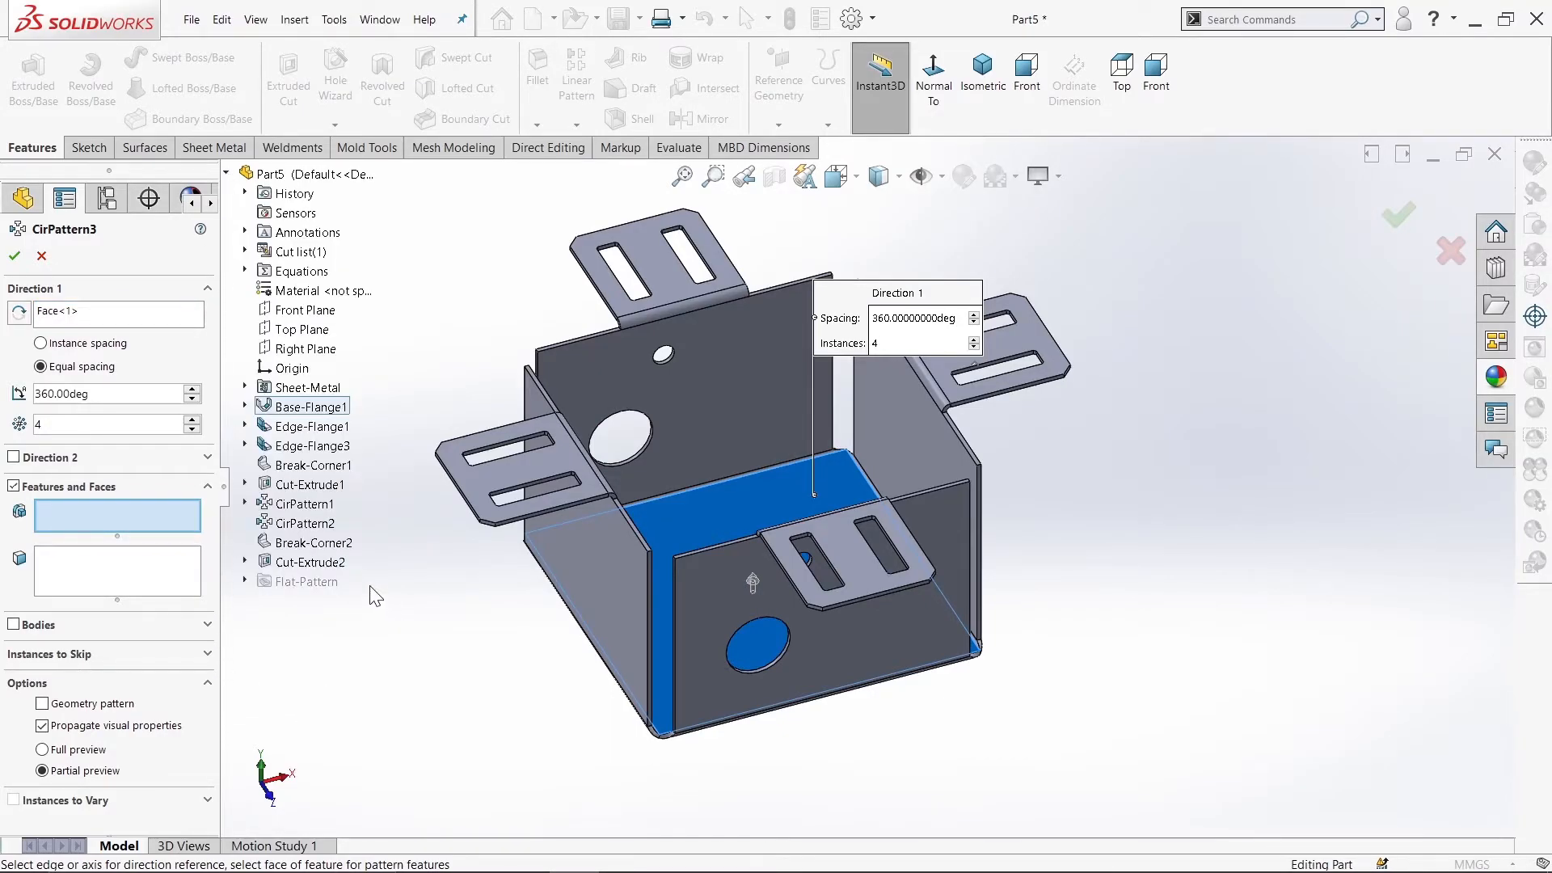
pyautogui.click(331, 563)
pyautogui.moveTo(467, 644)
pyautogui.mouseDown(button='middle')
pyautogui.moveTo(815, 618)
pyautogui.moveTo(440, 635)
pyautogui.mouseUp(button='middle')
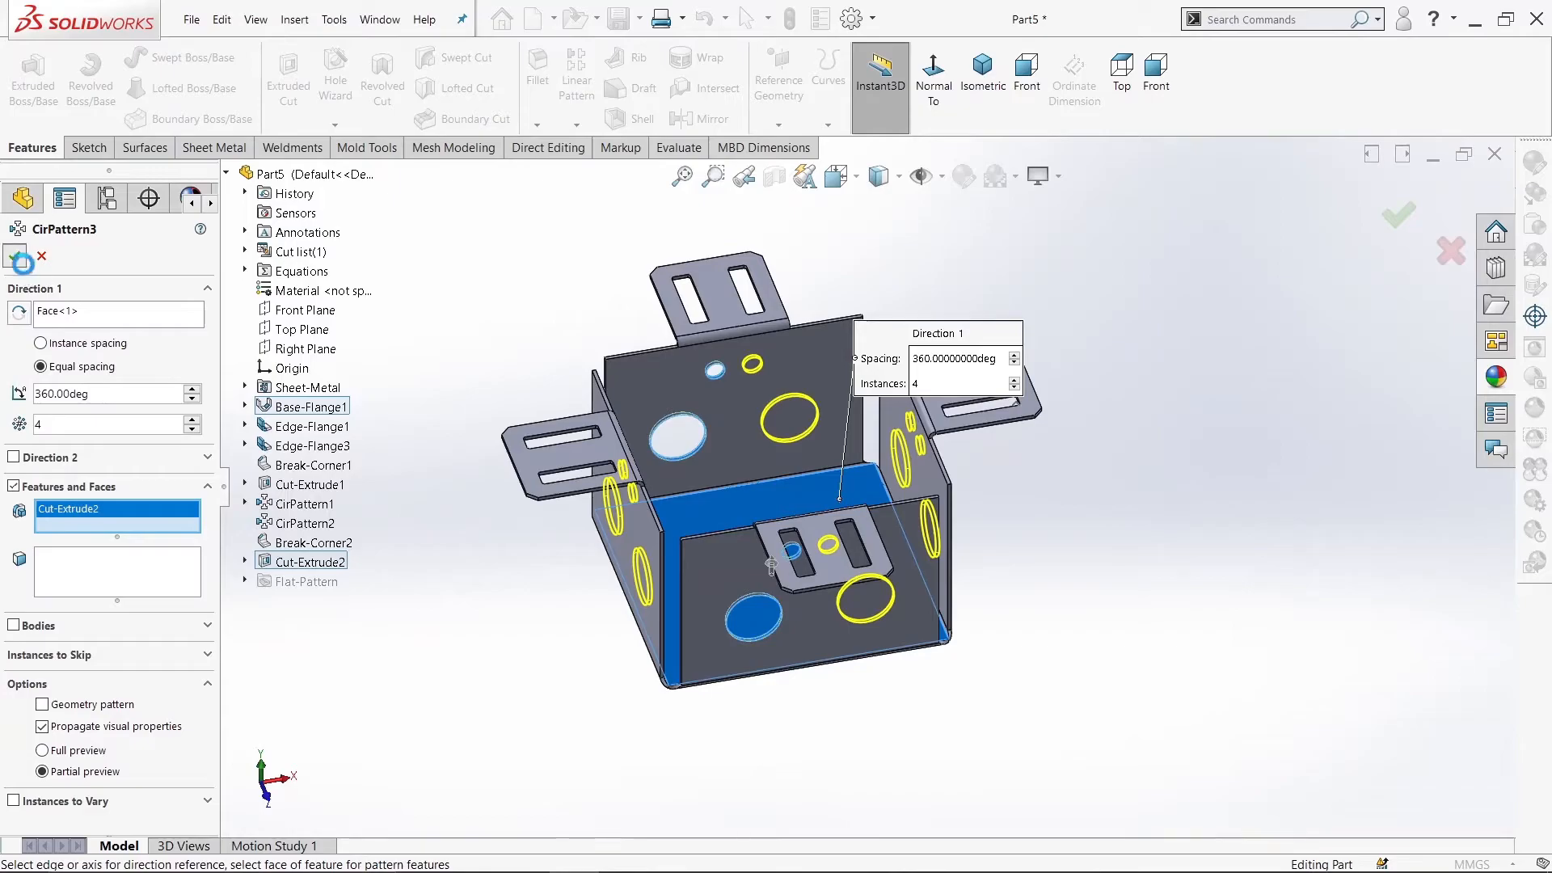
# Step: Start a Corner Relief on the box body with the 2 Bend Corner type and collect all its corners
pyautogui.moveTo(477, 288); pyautogui.dragTo(816, 312, button='middle')
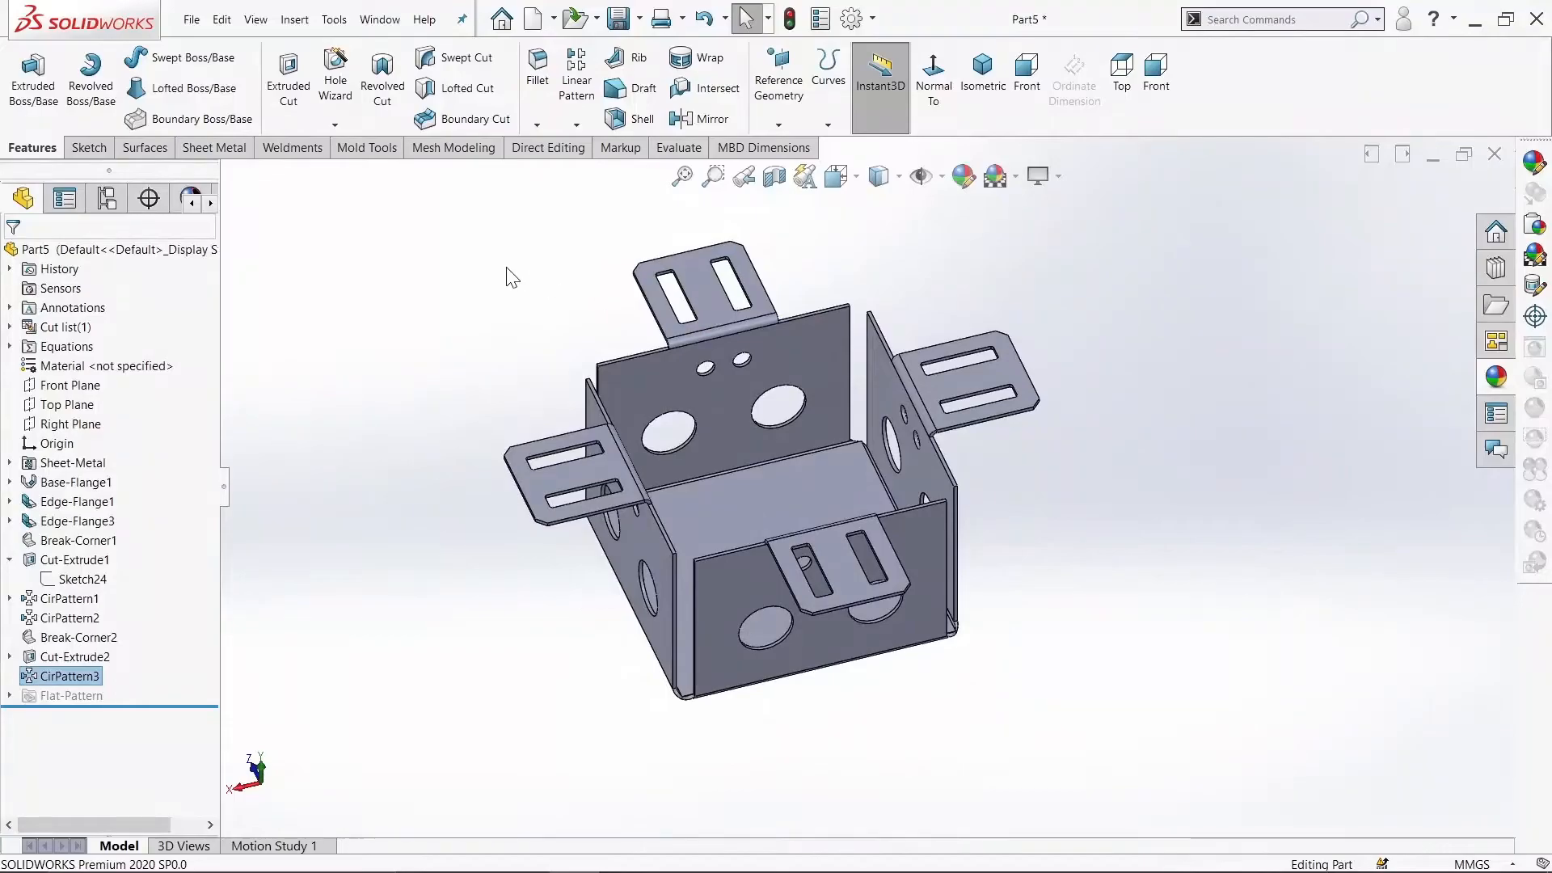
pyautogui.click(215, 147)
pyautogui.click(467, 125)
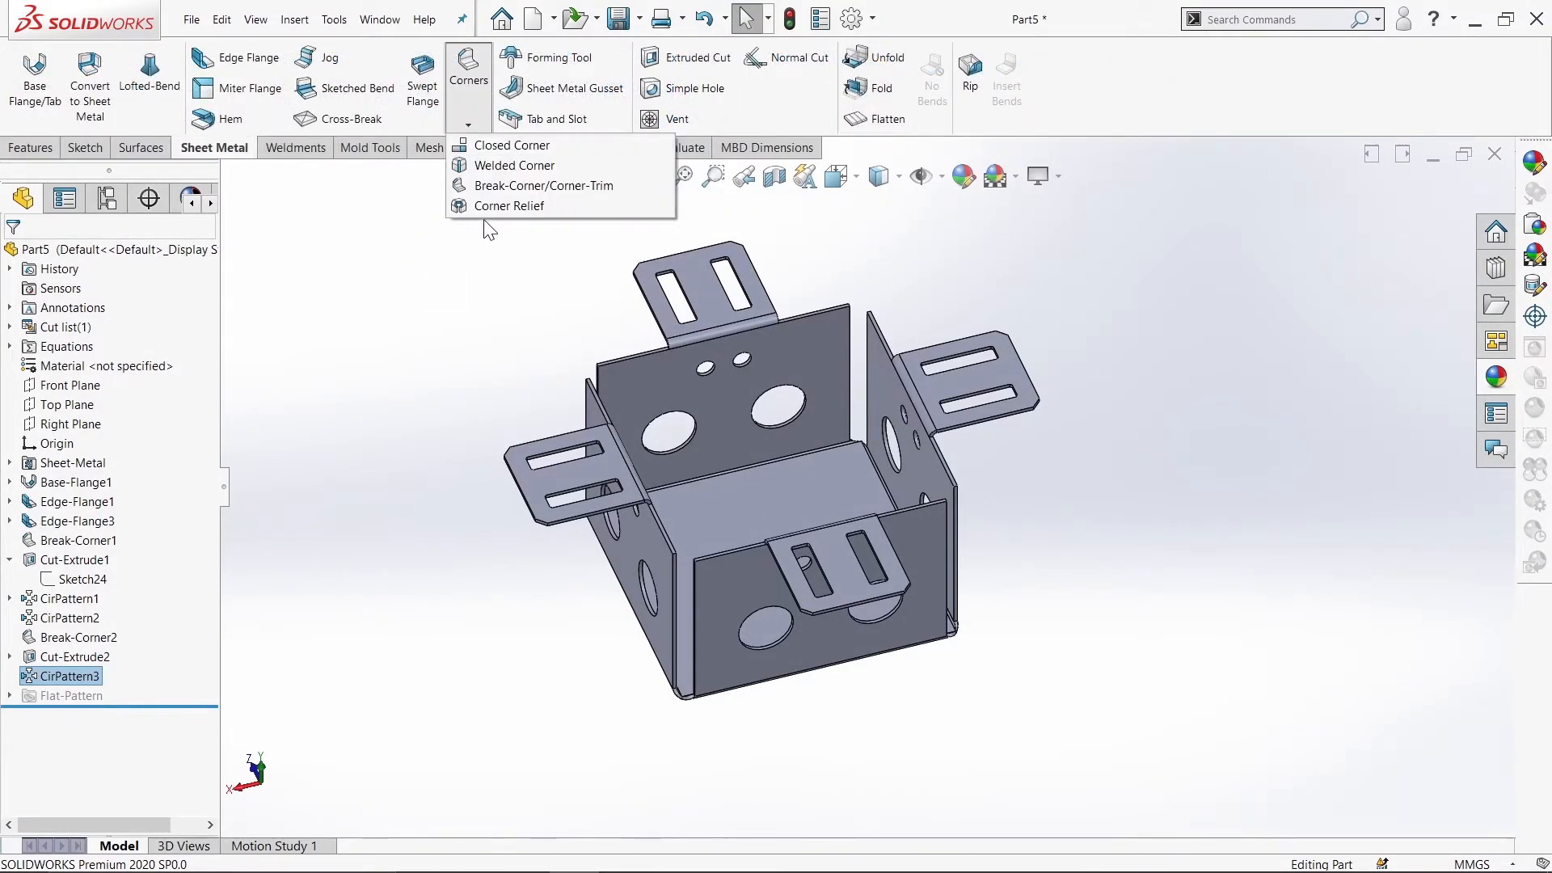
pyautogui.click(506, 205)
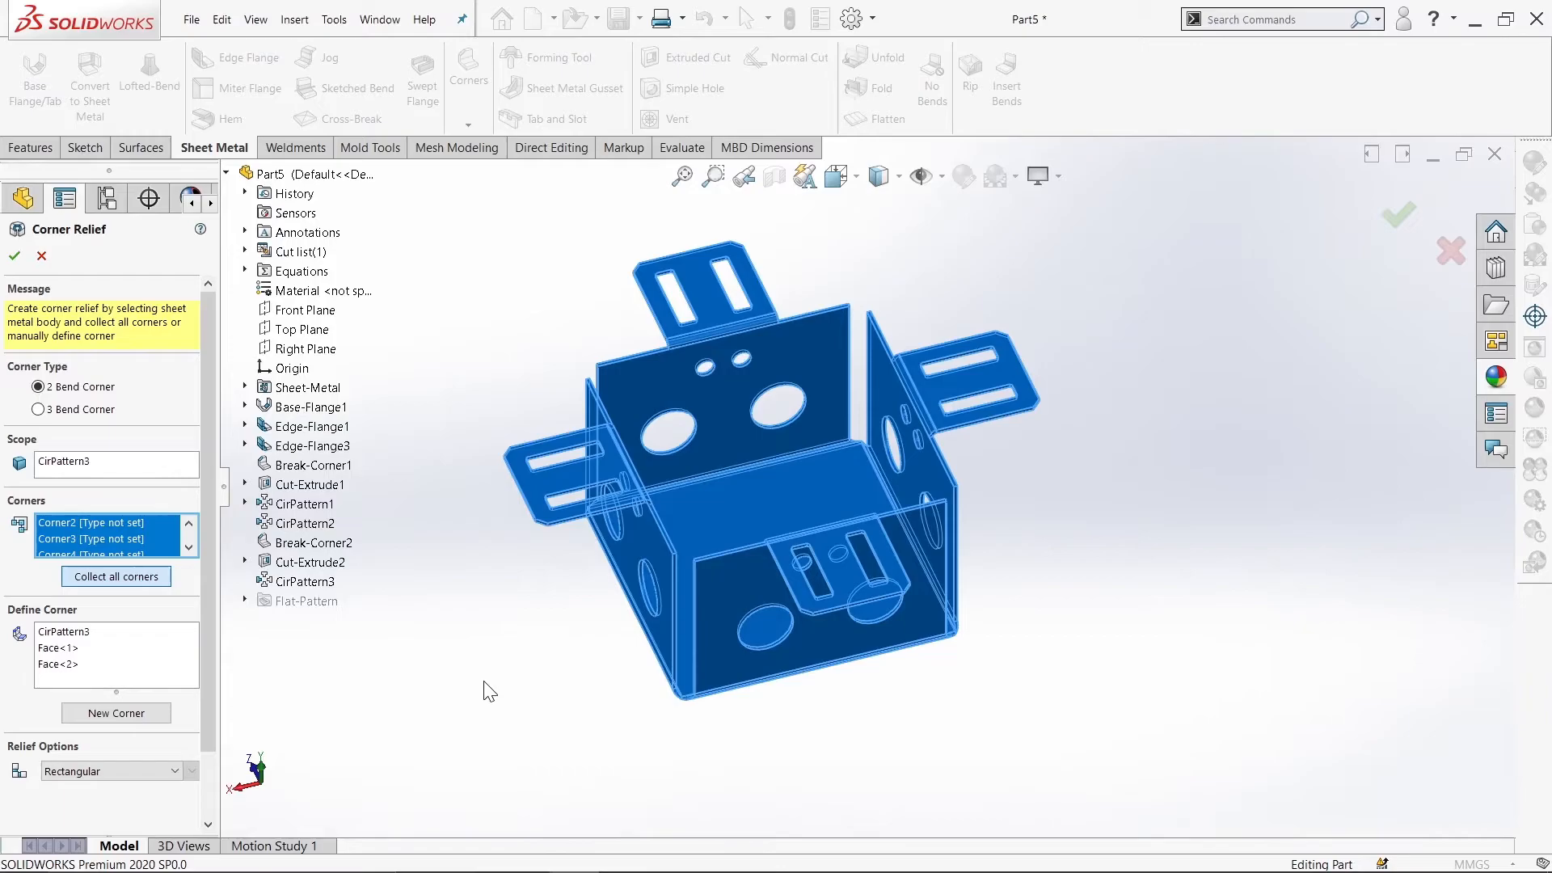
pyautogui.moveTo(530, 614); pyautogui.dragTo(658, 720, button='middle')
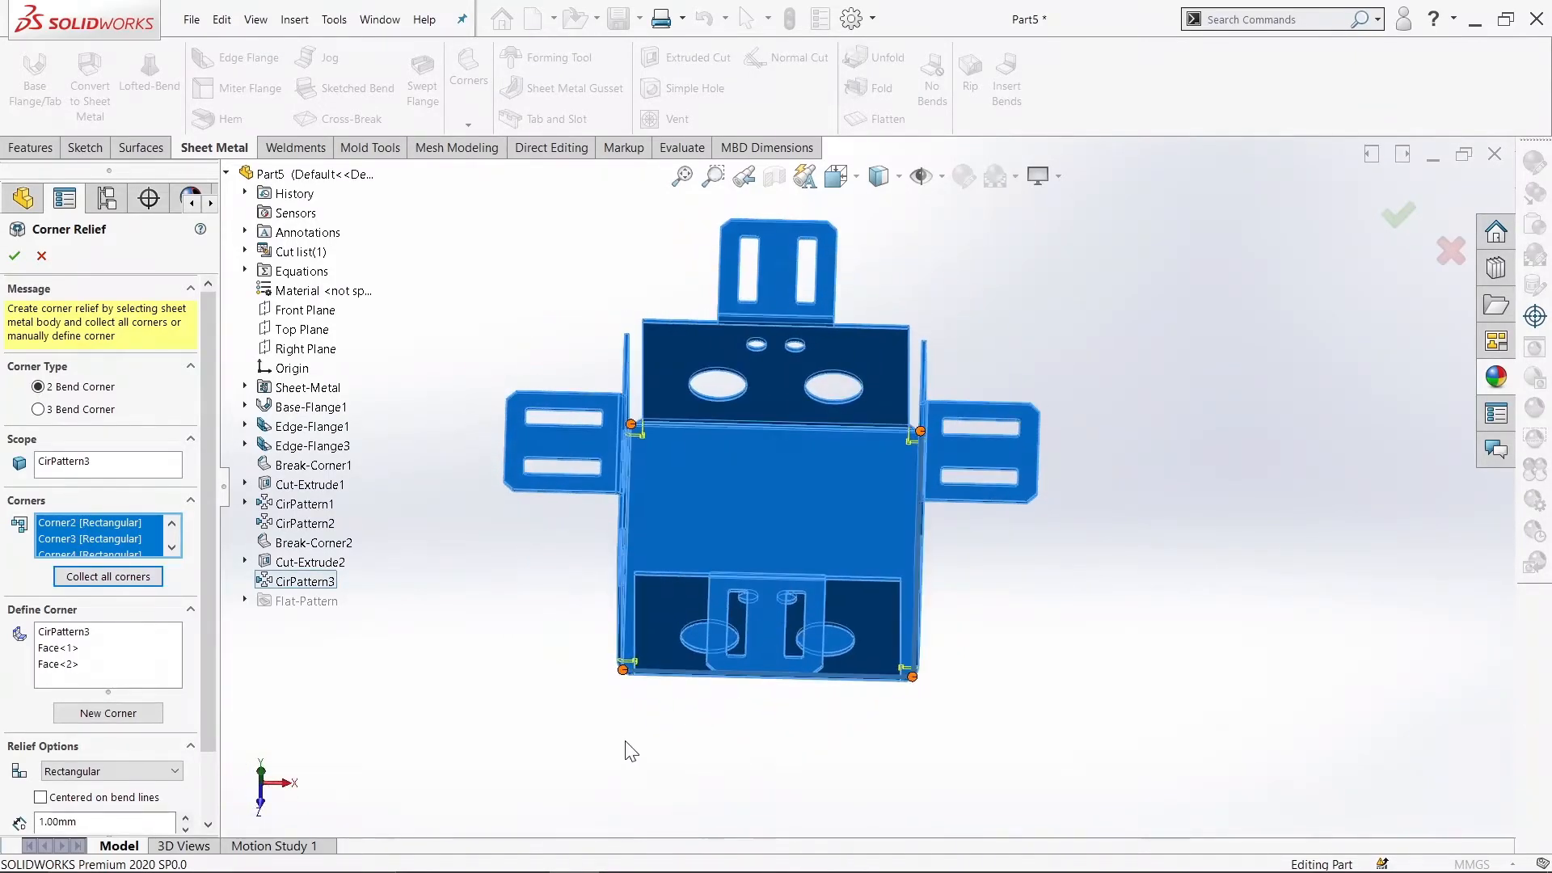
# Step: Examine the preview of the 1 mm rectangular relief at the box's base corners
pyautogui.scroll(-5, 641, 713)
pyautogui.moveTo(679, 663); pyautogui.dragTo(715, 710, button='middle')
pyautogui.scroll(-2, 162, 720)
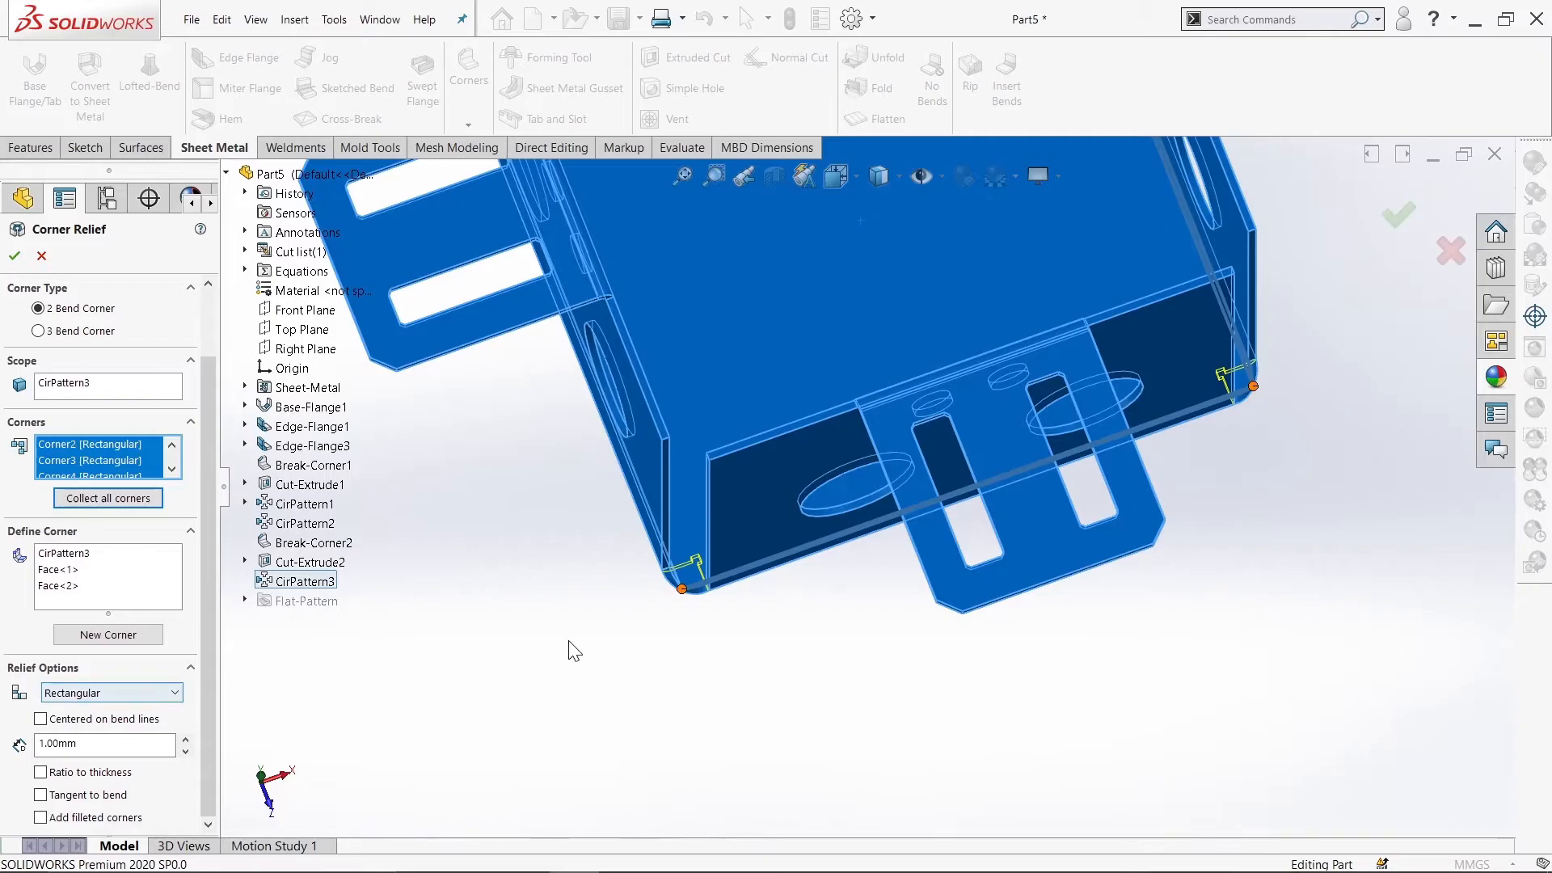
pyautogui.scroll(-5, 656, 582)
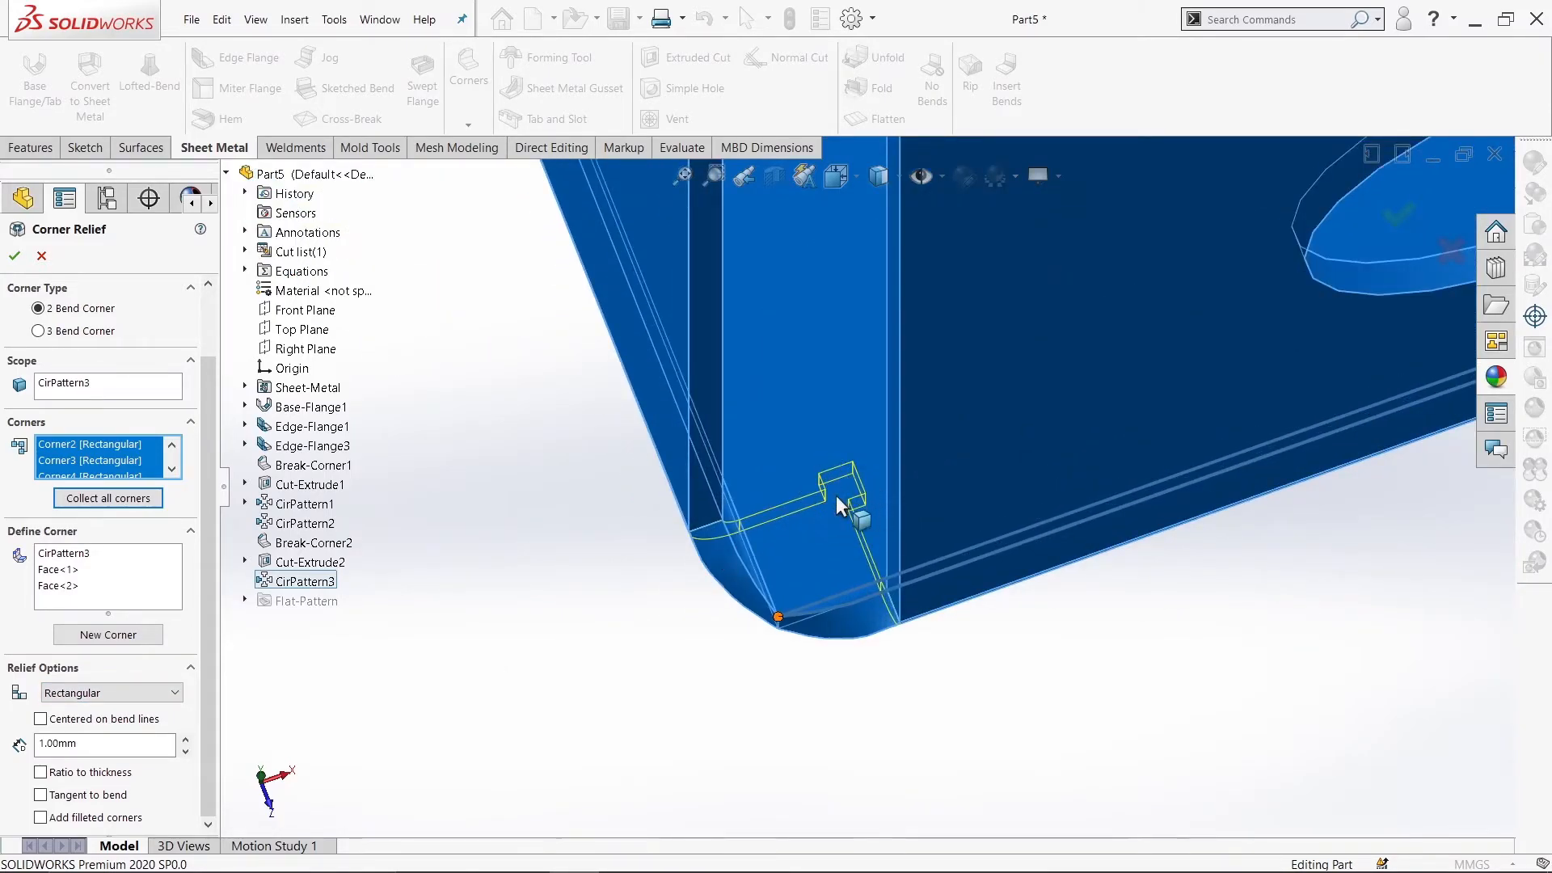
pyautogui.scroll(4, 839, 482)
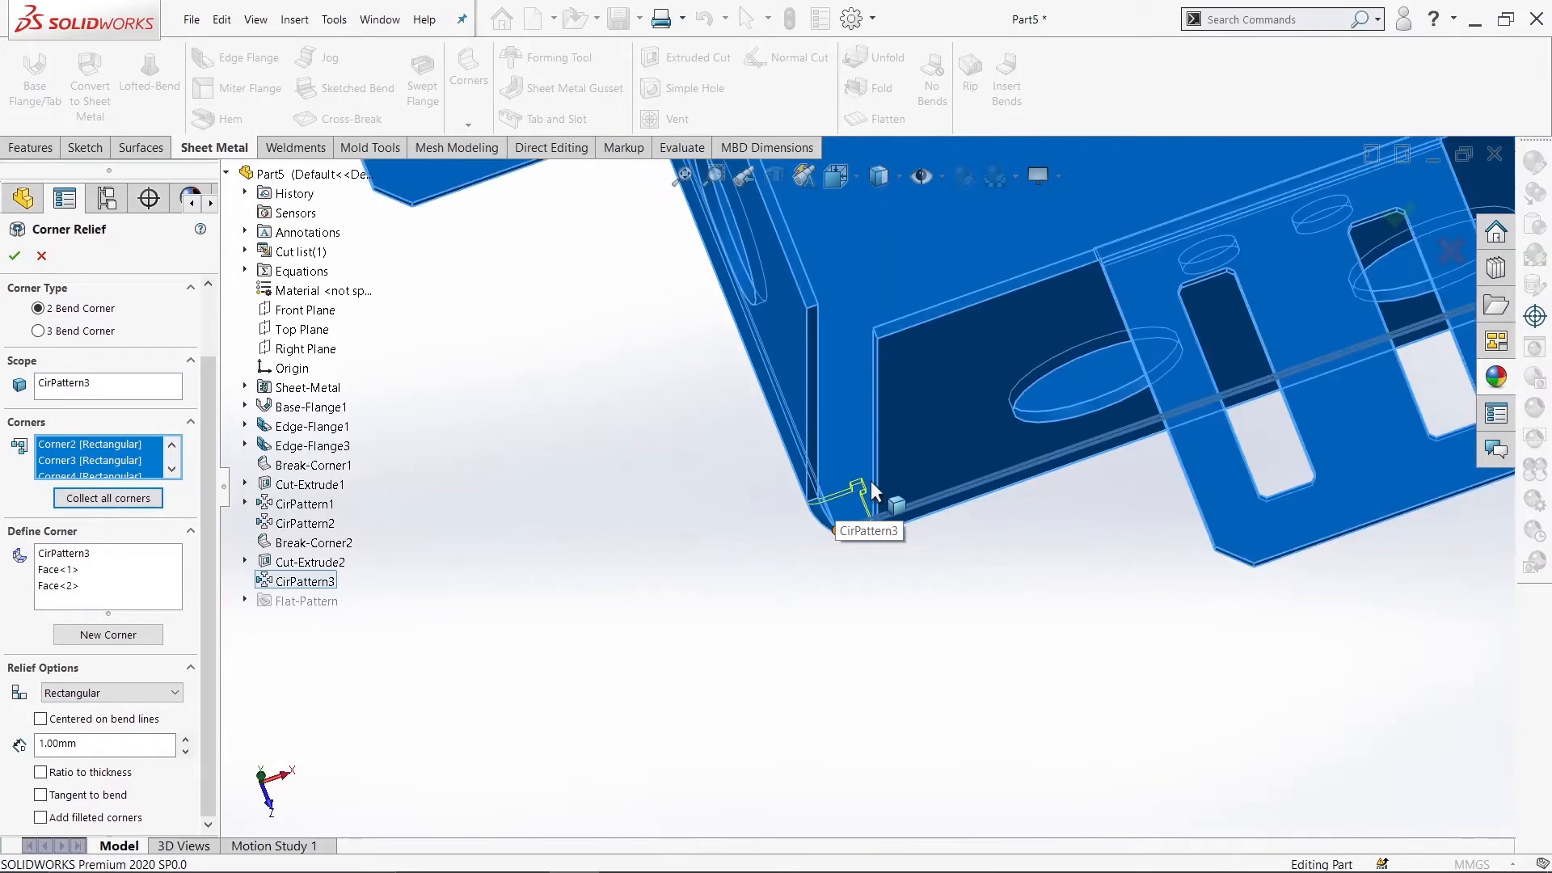
pyautogui.scroll(5, 858, 506)
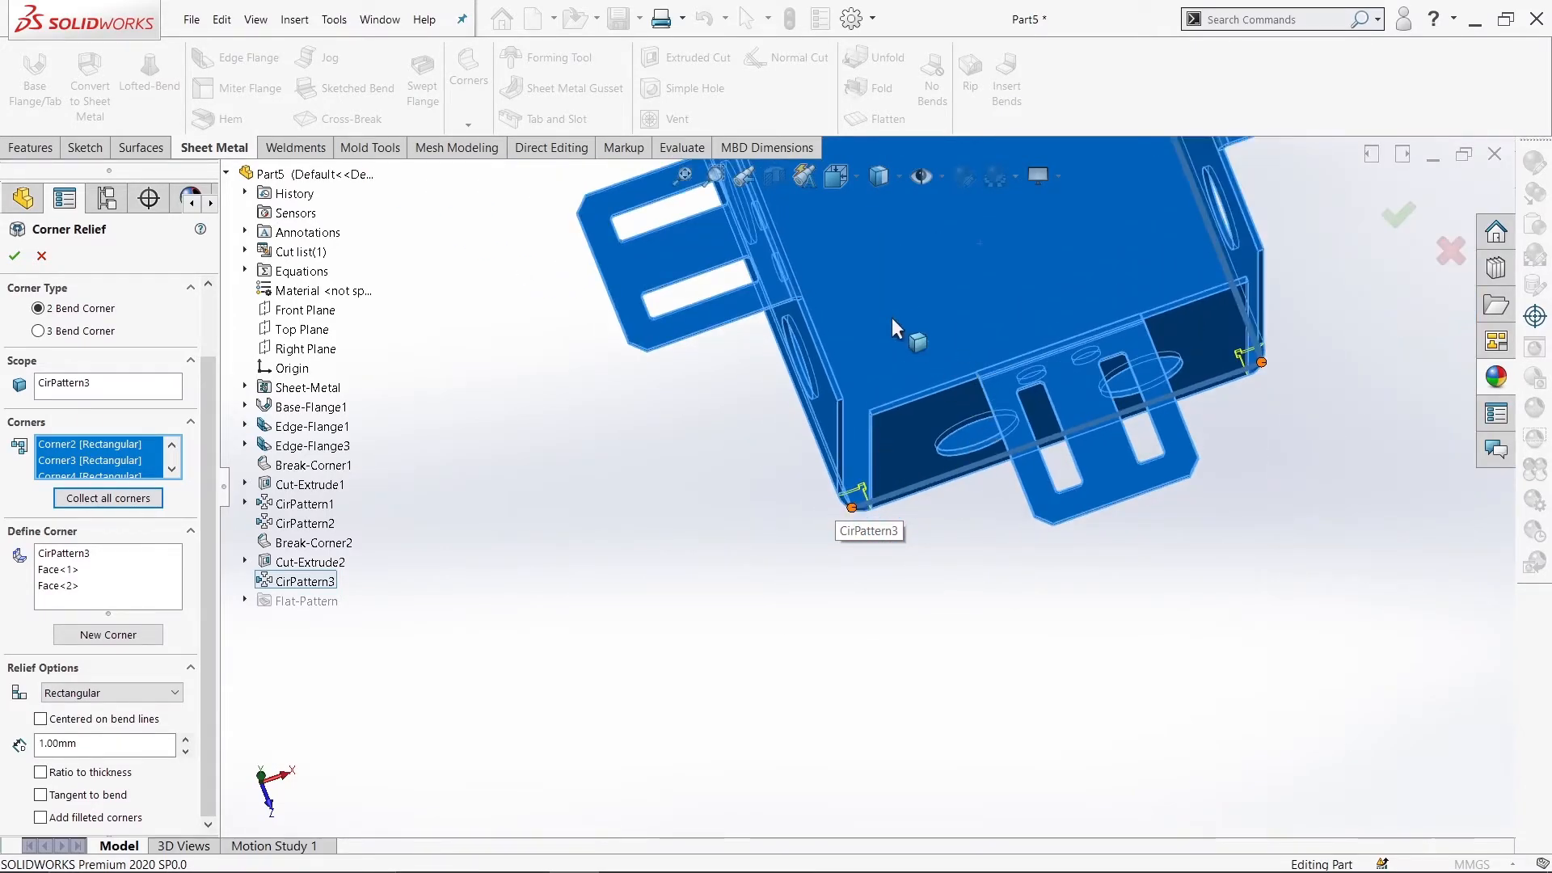
pyautogui.scroll(-3, 858, 502)
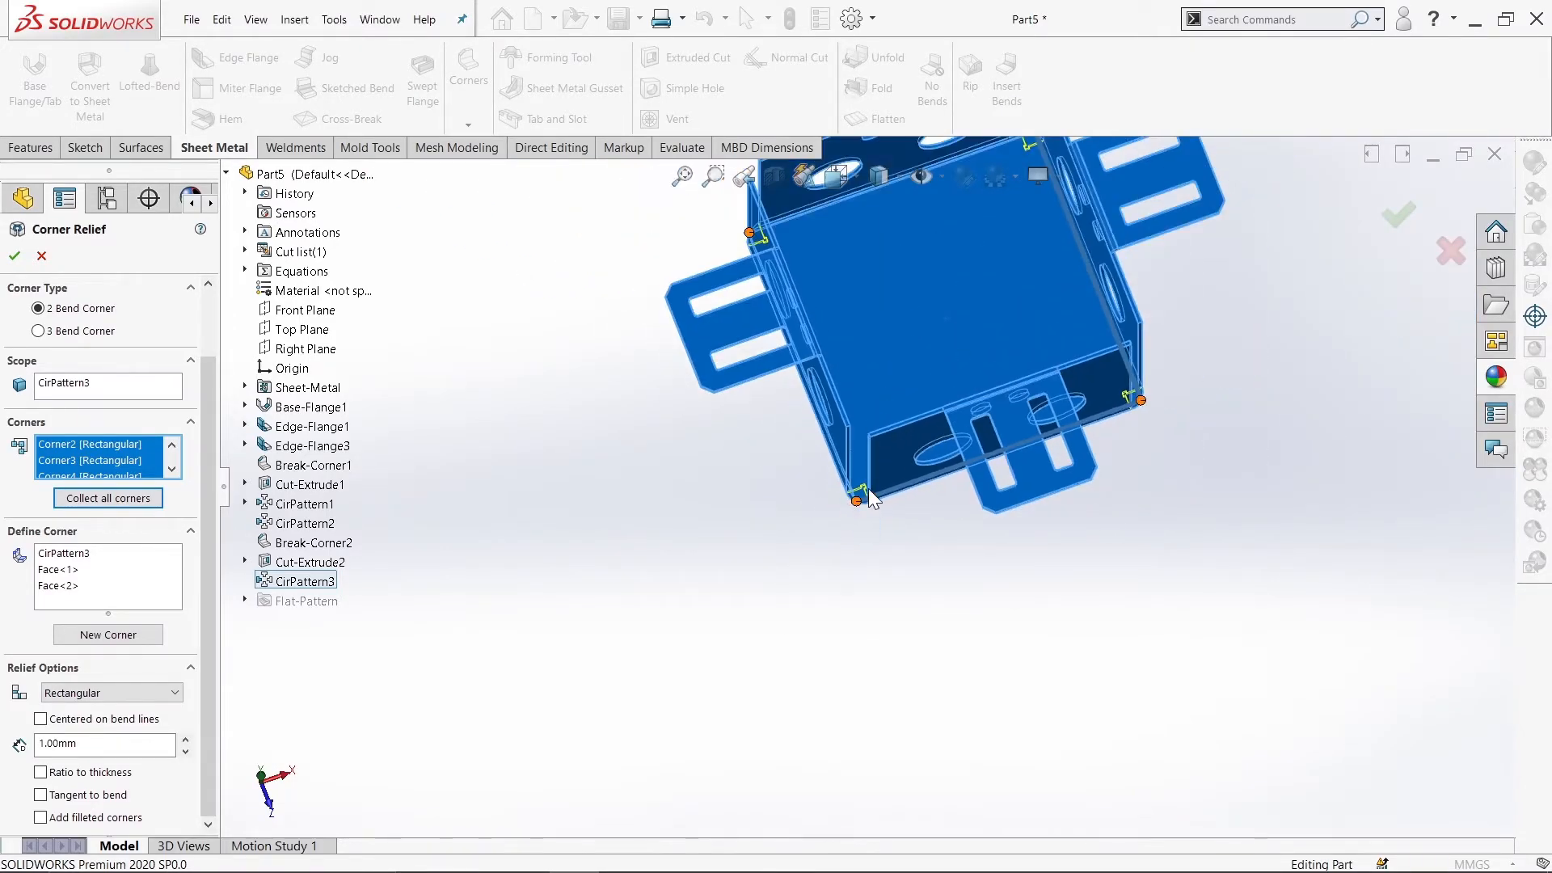
pyautogui.scroll(-2, 869, 493)
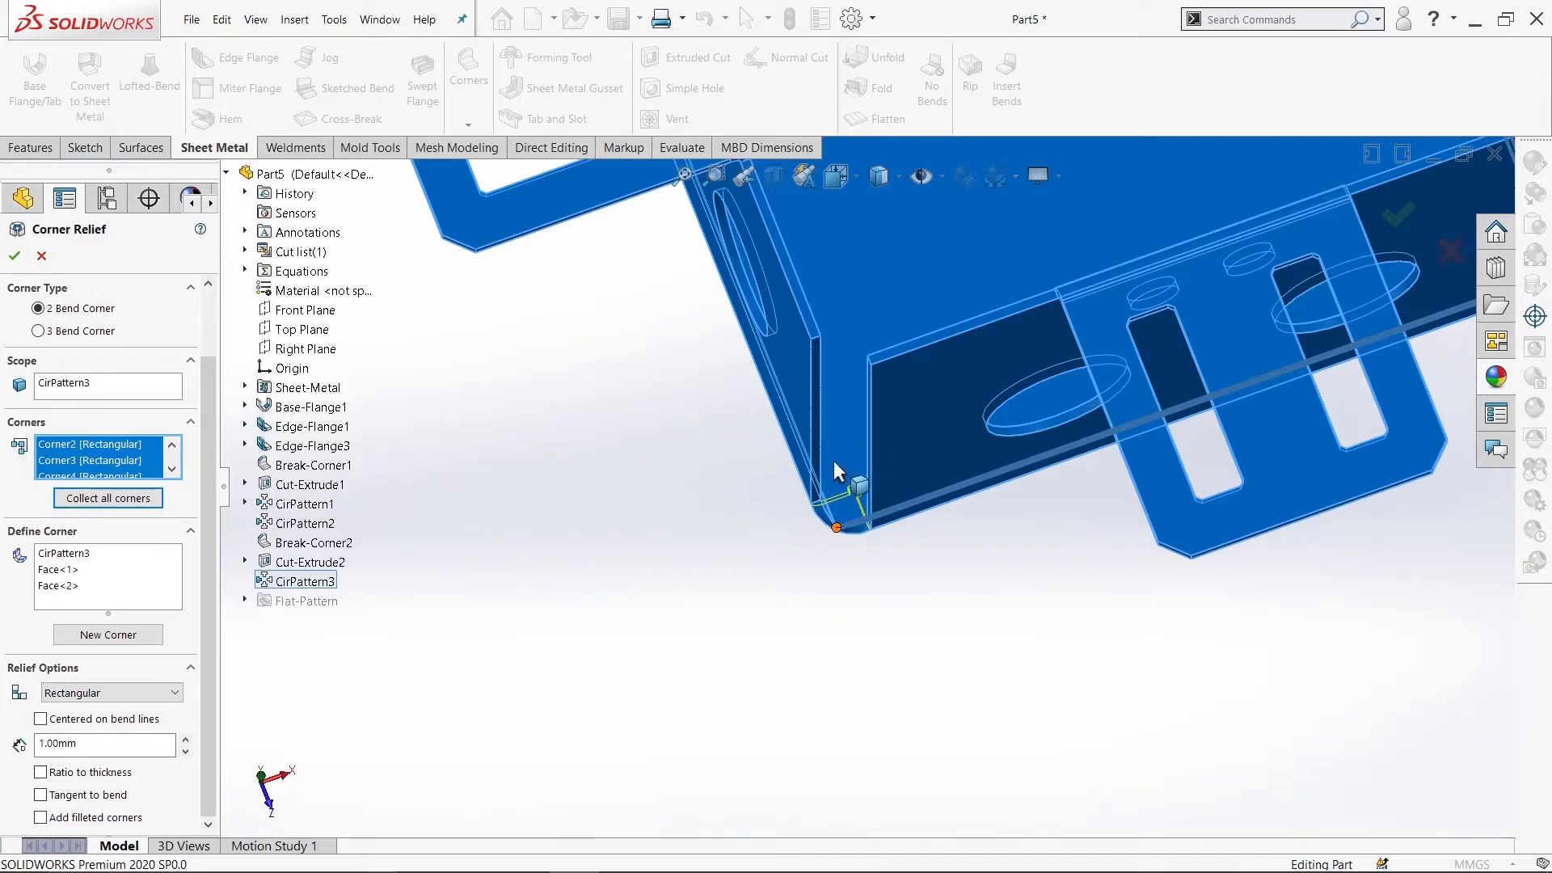
# Step: Change the relief type to Circular with a 0.5 mm radius and apply it to all collected base corners
pyautogui.click(157, 700)
pyautogui.click(84, 725)
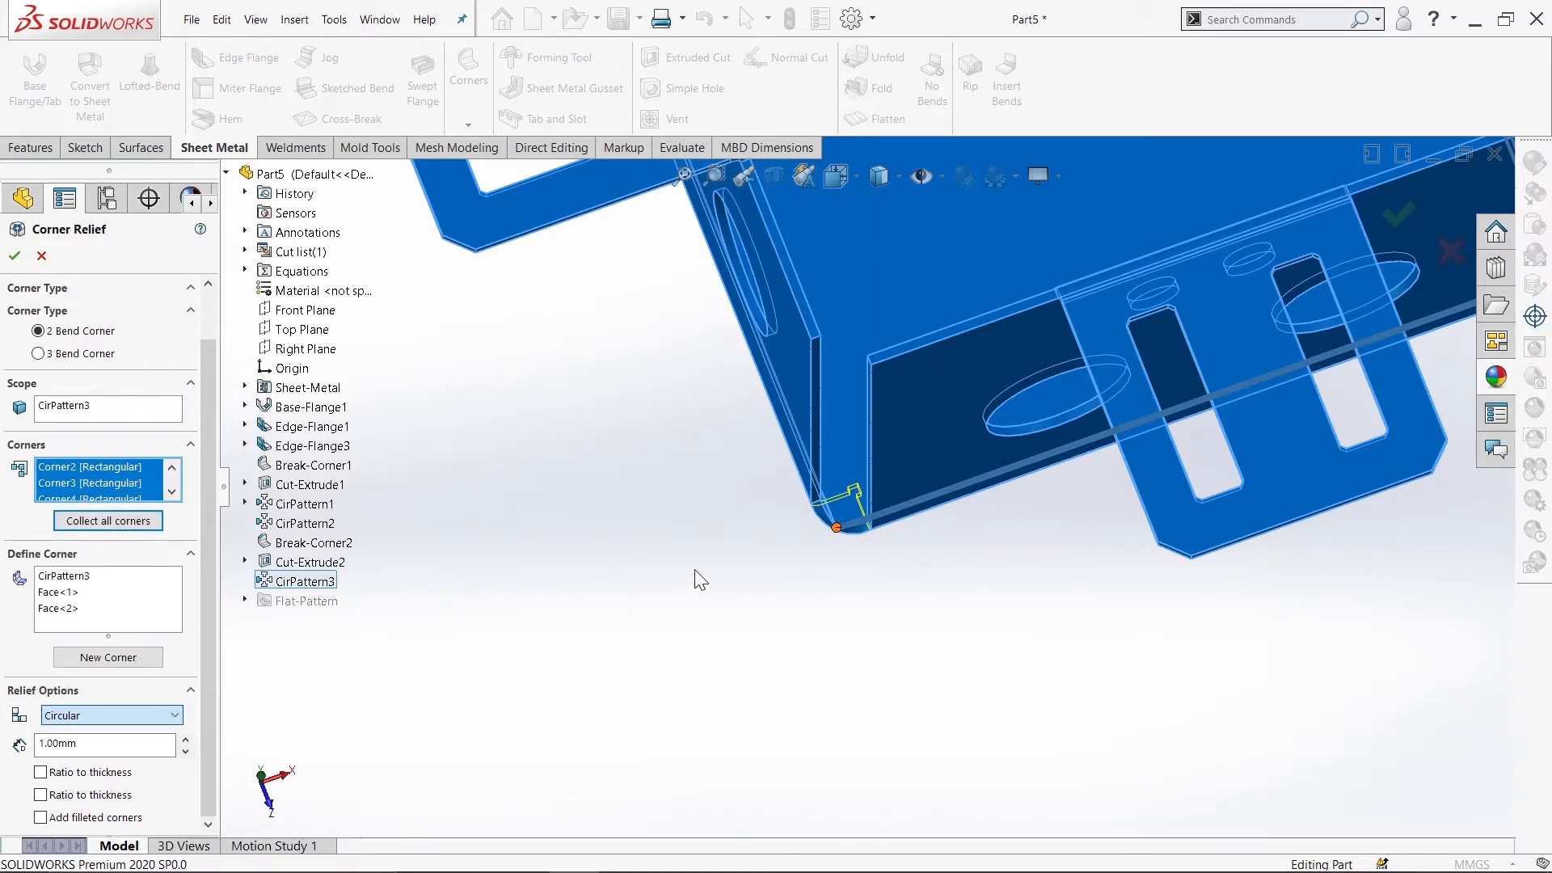
pyautogui.scroll(6, 689, 577)
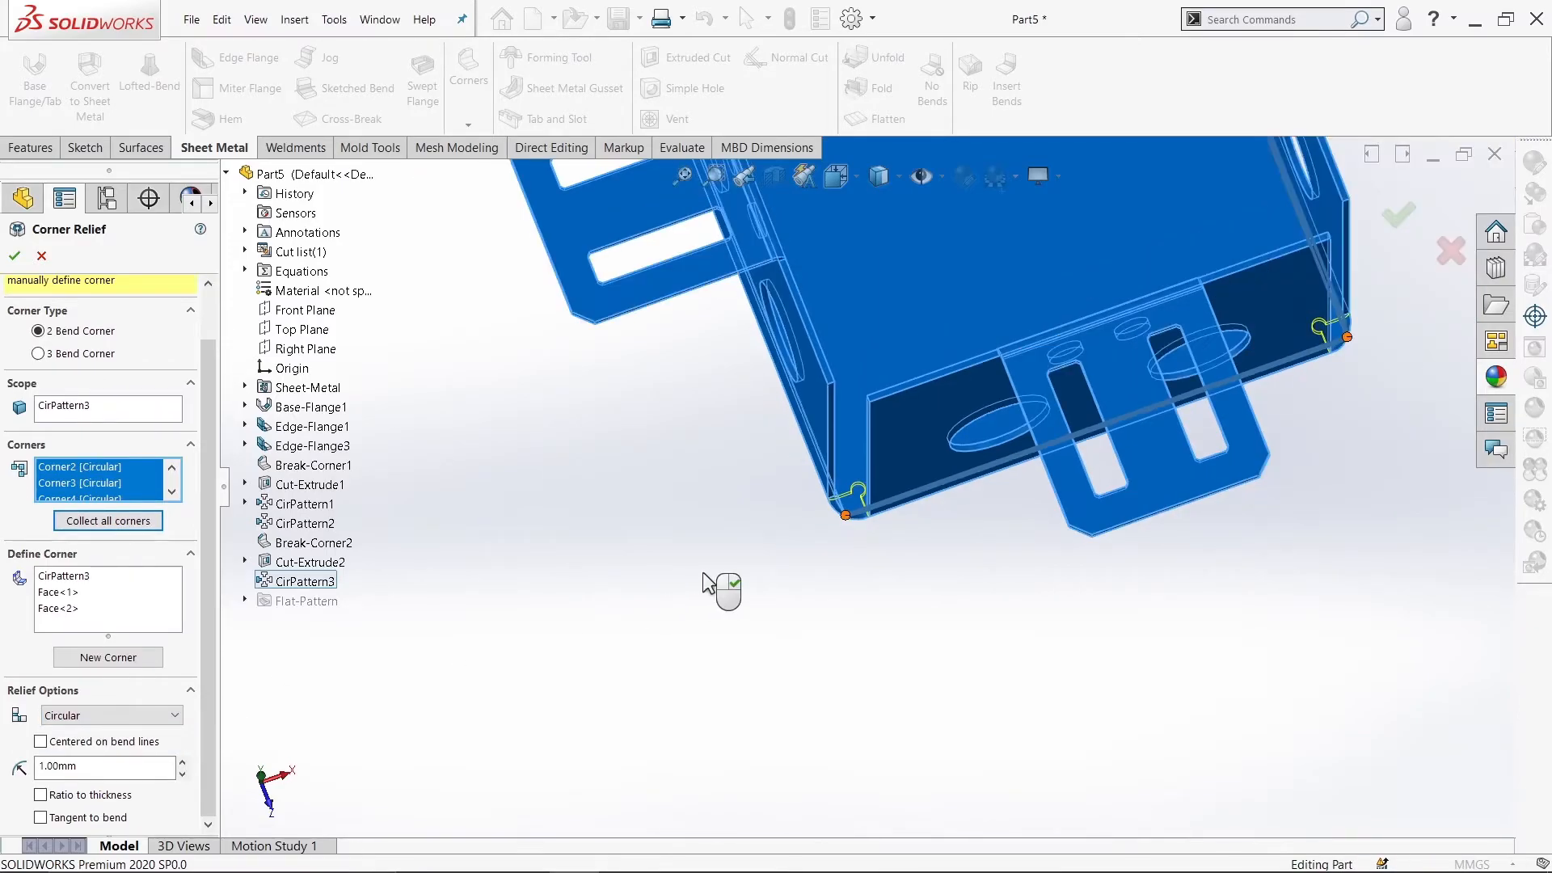
pyautogui.scroll(-5, 1140, 388)
pyautogui.moveTo(1150, 412); pyautogui.dragTo(1029, 397, button='middle')
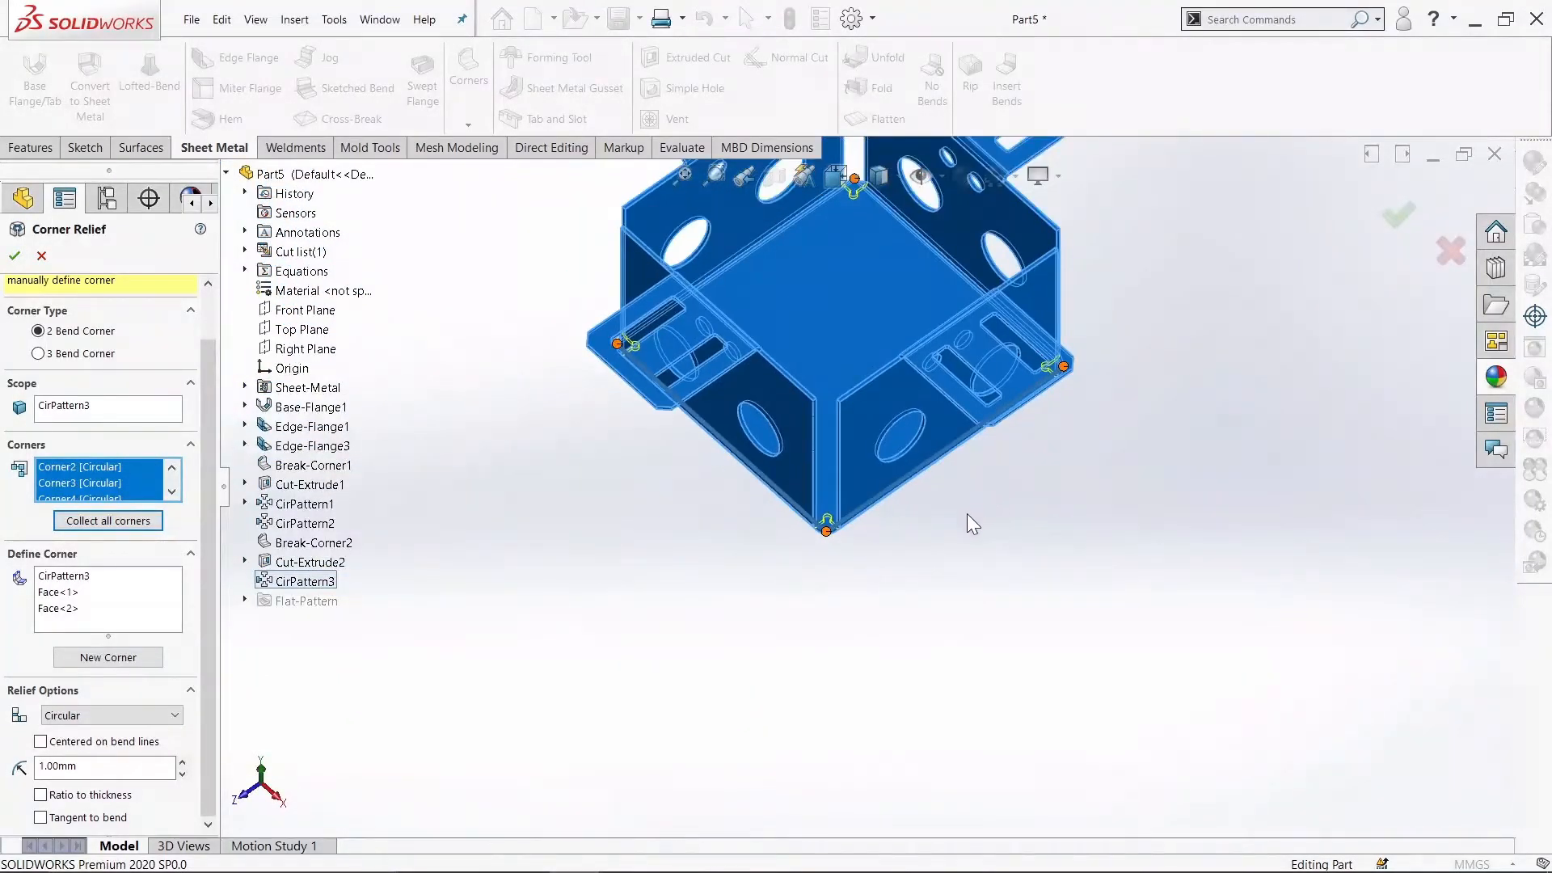
pyautogui.scroll(3, 968, 513)
pyautogui.moveTo(967, 515); pyautogui.dragTo(1122, 422, button='middle')
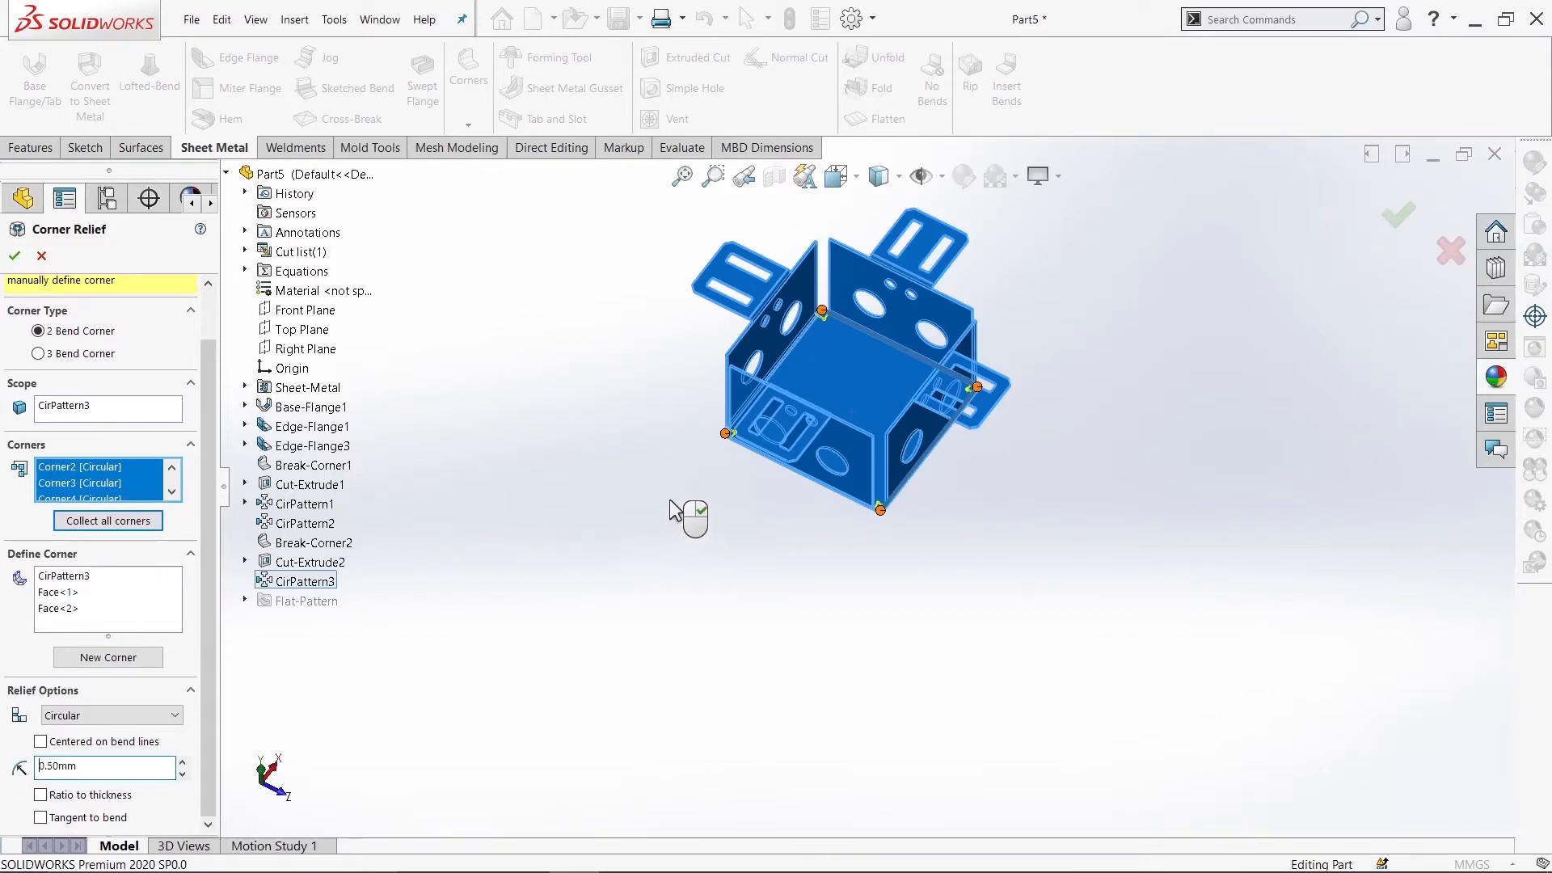
pyautogui.scroll(-5, 885, 450)
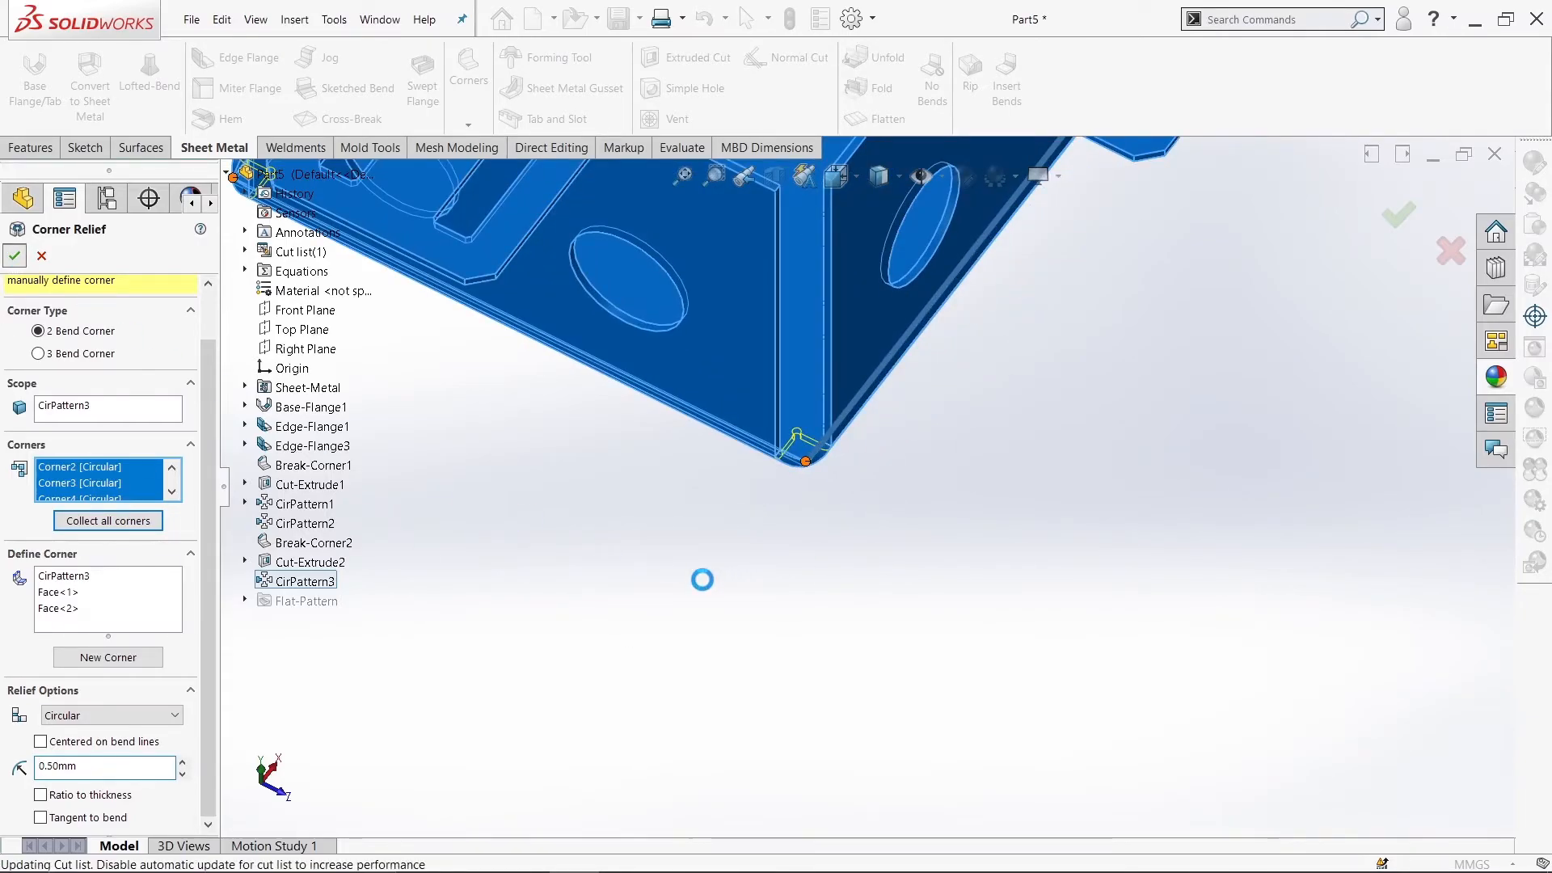
pyautogui.scroll(8, 726, 573)
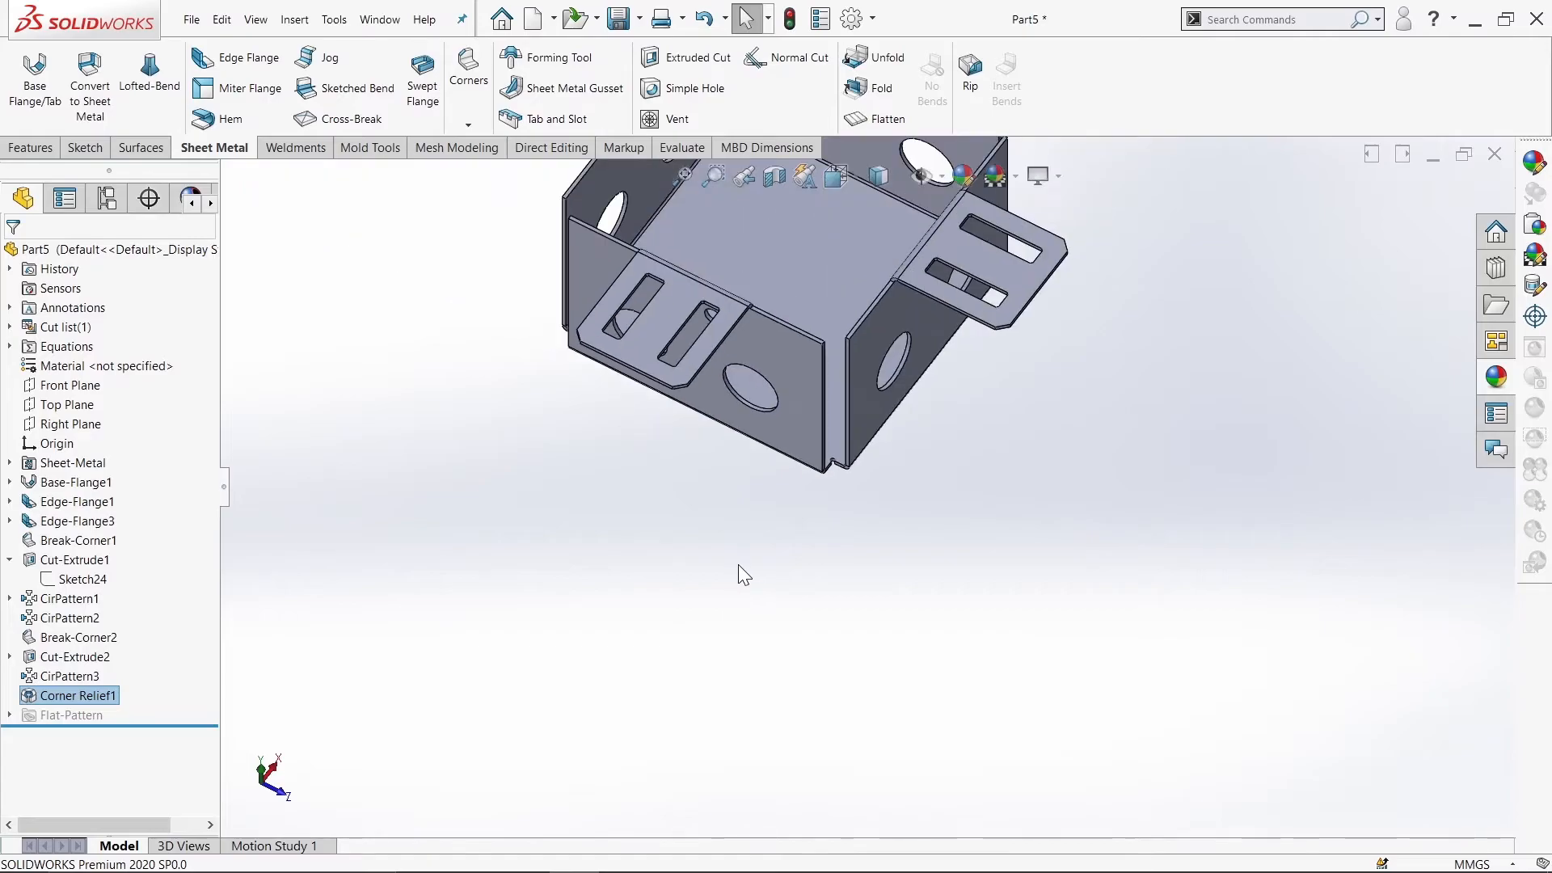
pyautogui.moveTo(774, 557); pyautogui.dragTo(893, 577, button='middle')
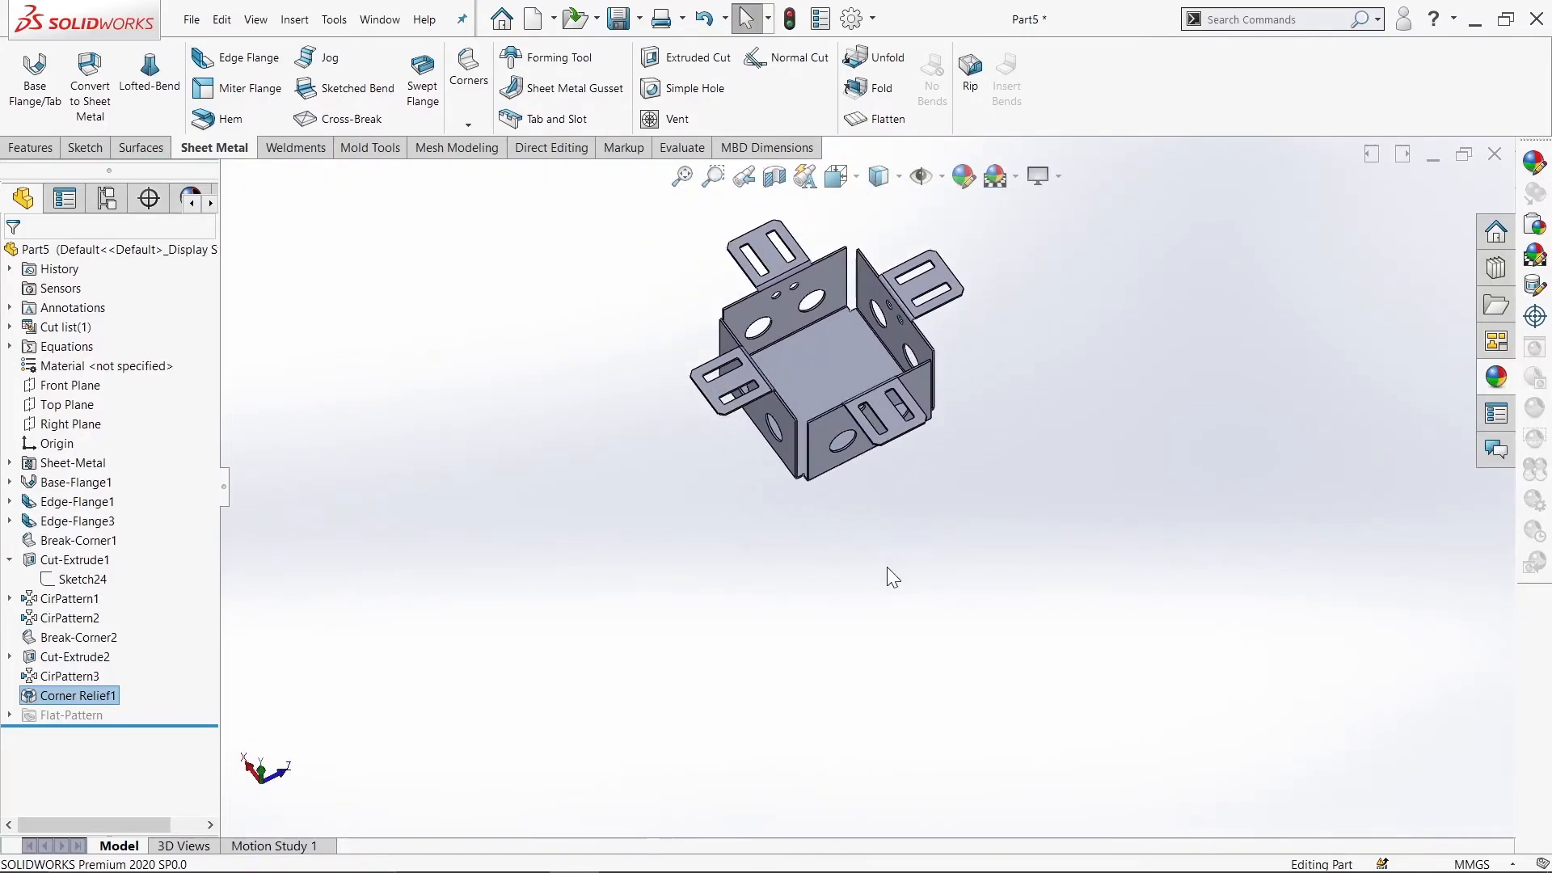
pyautogui.click(879, 88)
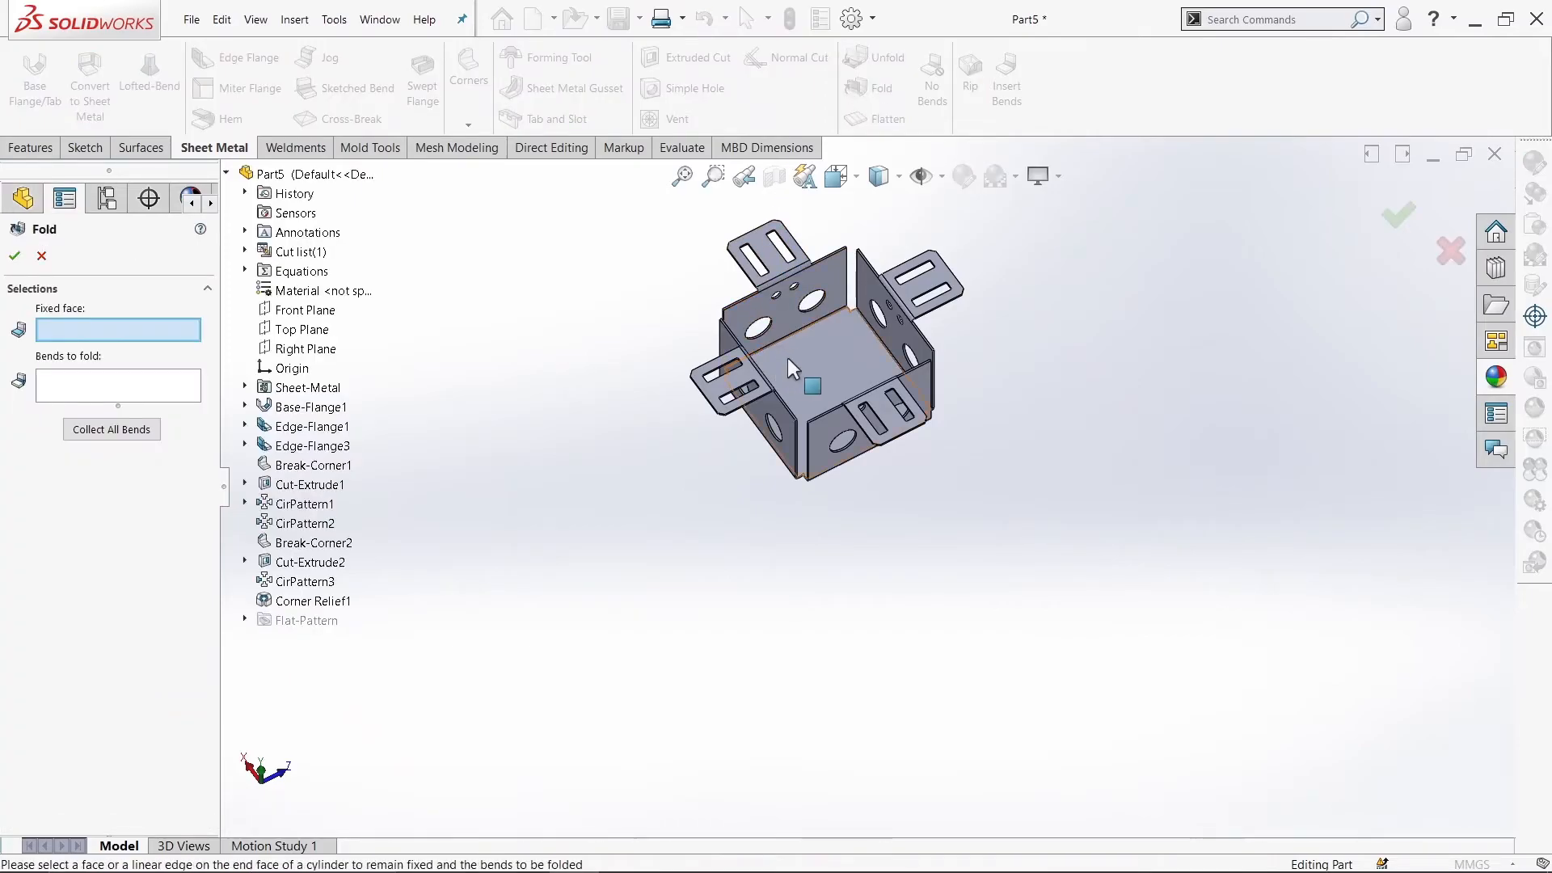
pyautogui.click(828, 361)
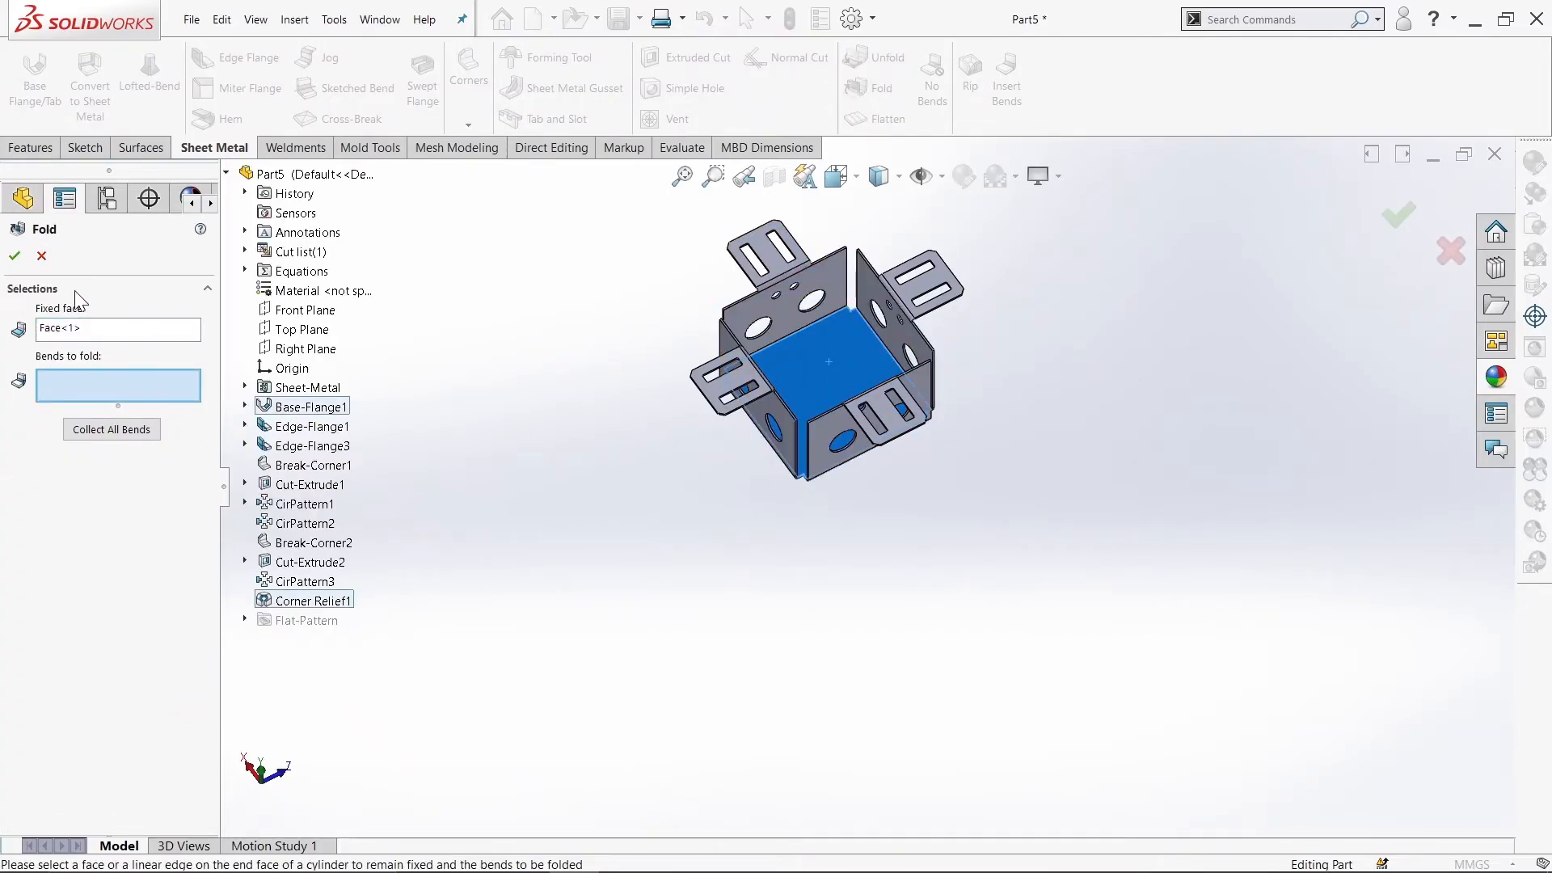
pyautogui.click(41, 255)
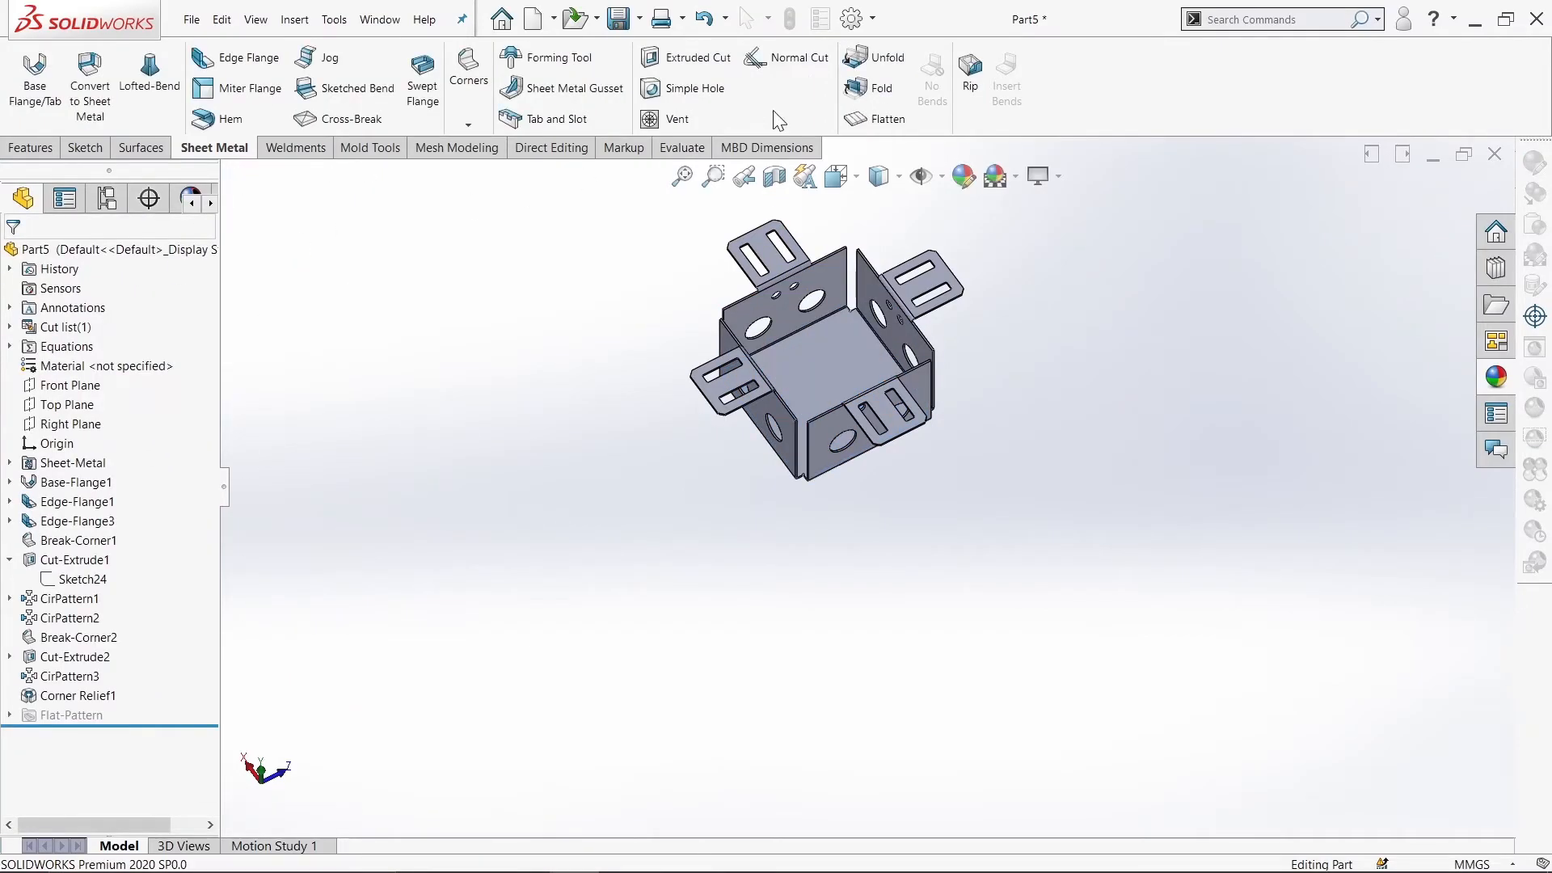
# Step: Unfold all bends of the box with the inner base face as the fixed face and inspect a corner relief
pyautogui.click(887, 65)
pyautogui.click(804, 363)
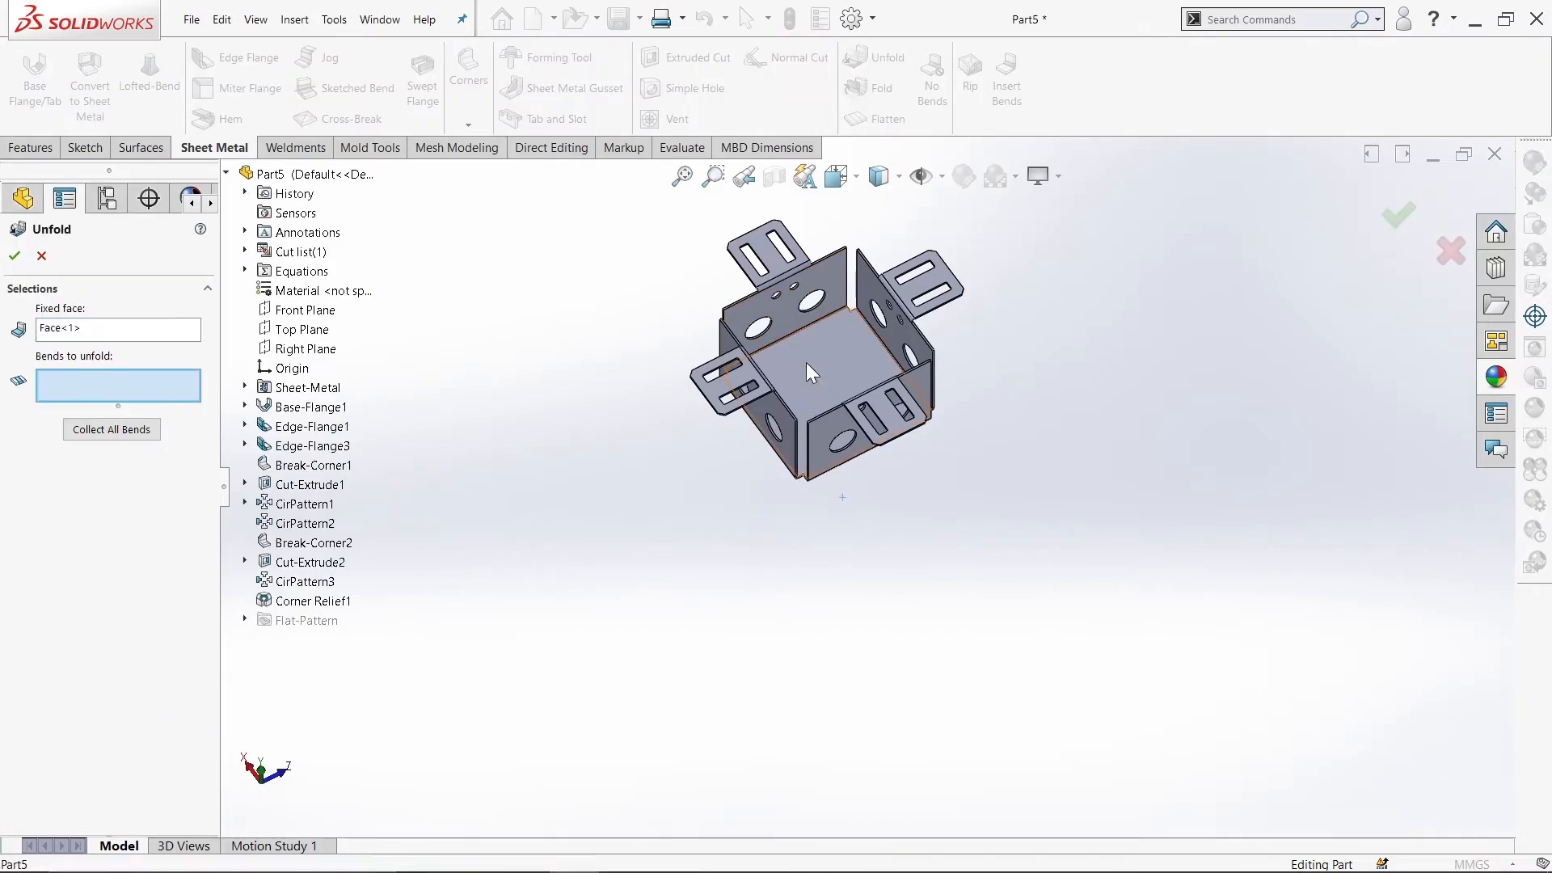
pyautogui.click(77, 432)
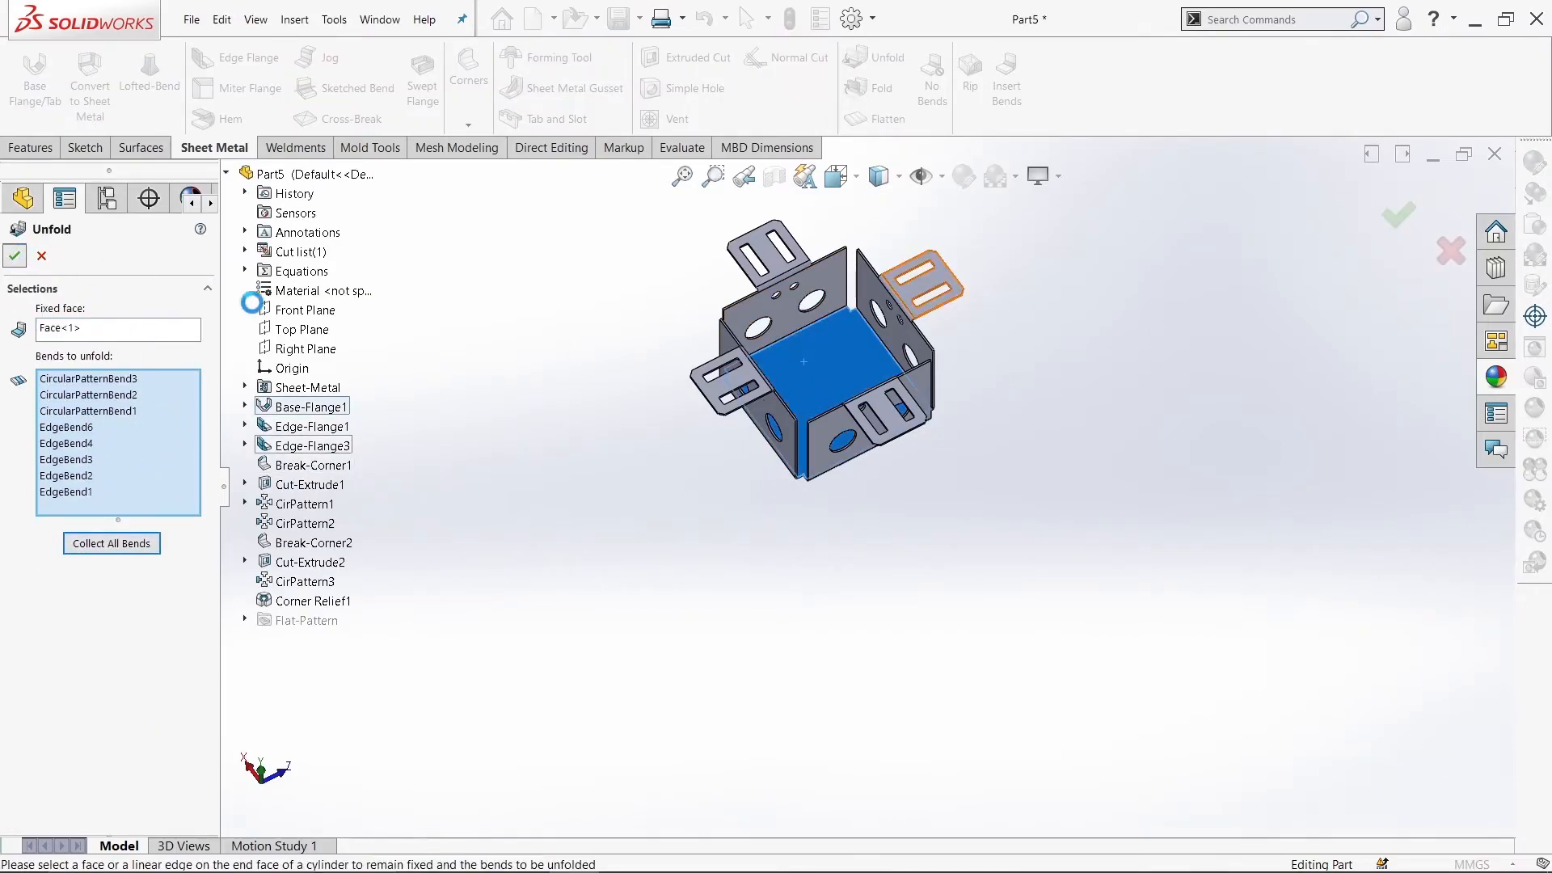
pyautogui.moveTo(540, 415); pyautogui.dragTo(833, 534, button='middle')
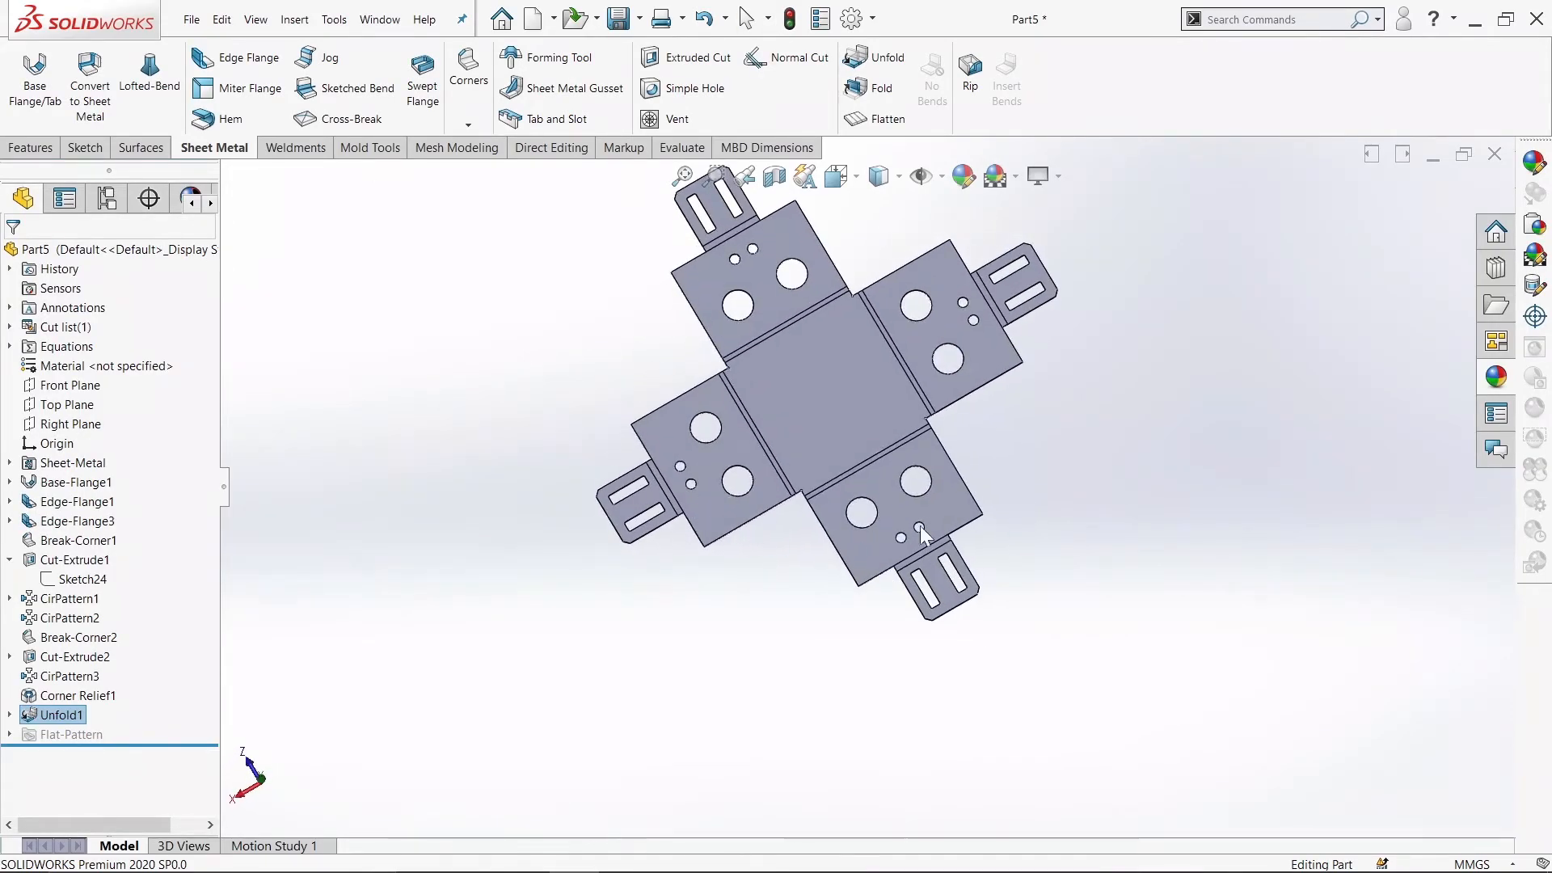
pyautogui.scroll(-10, 970, 424)
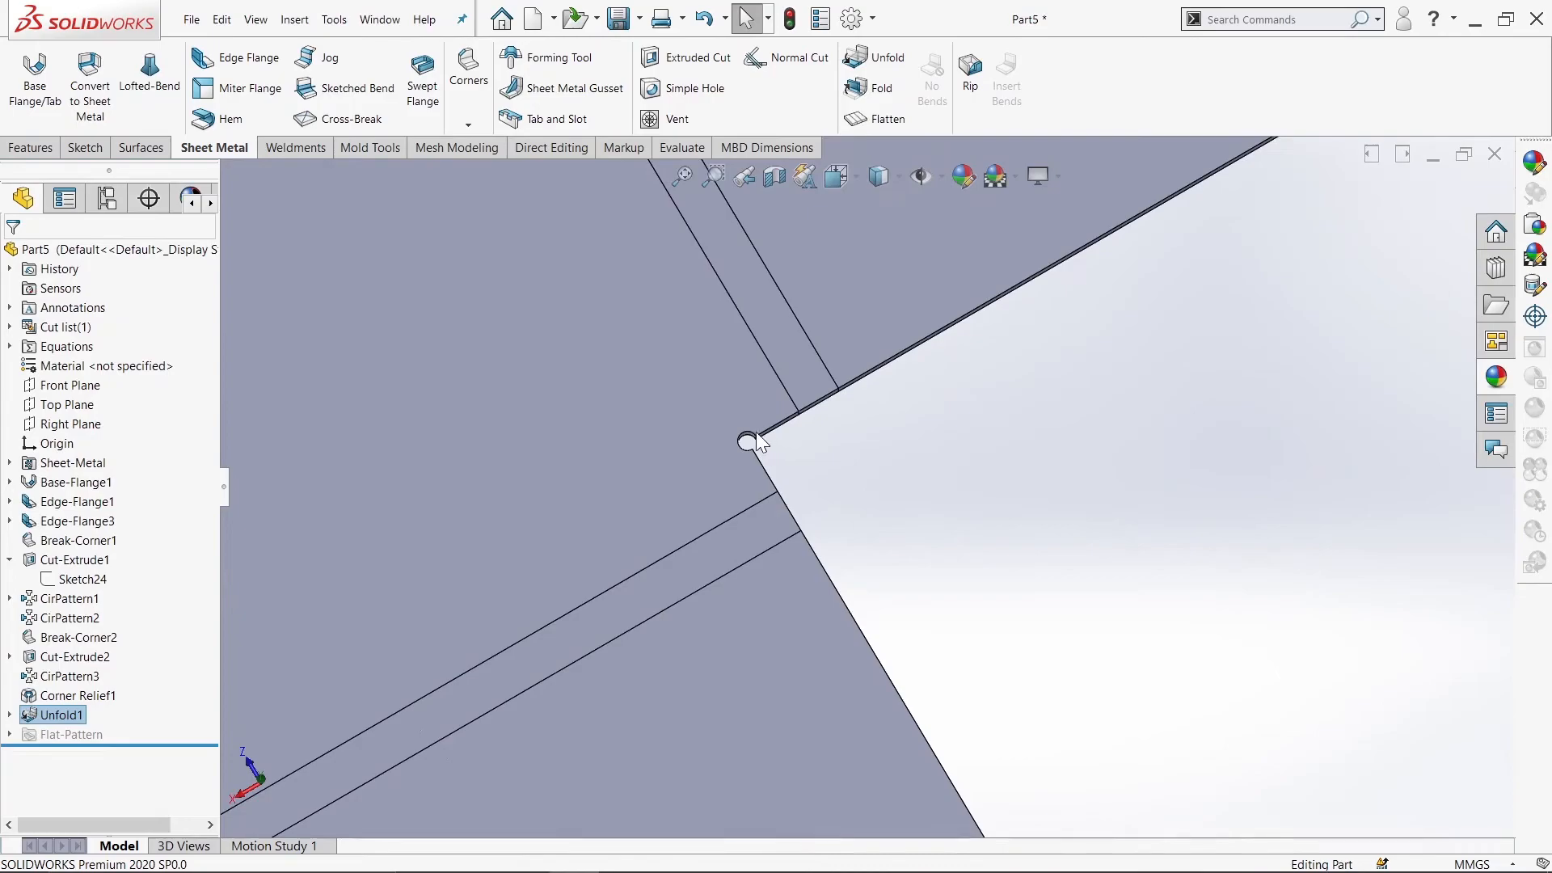
pyautogui.scroll(10, 678, 425)
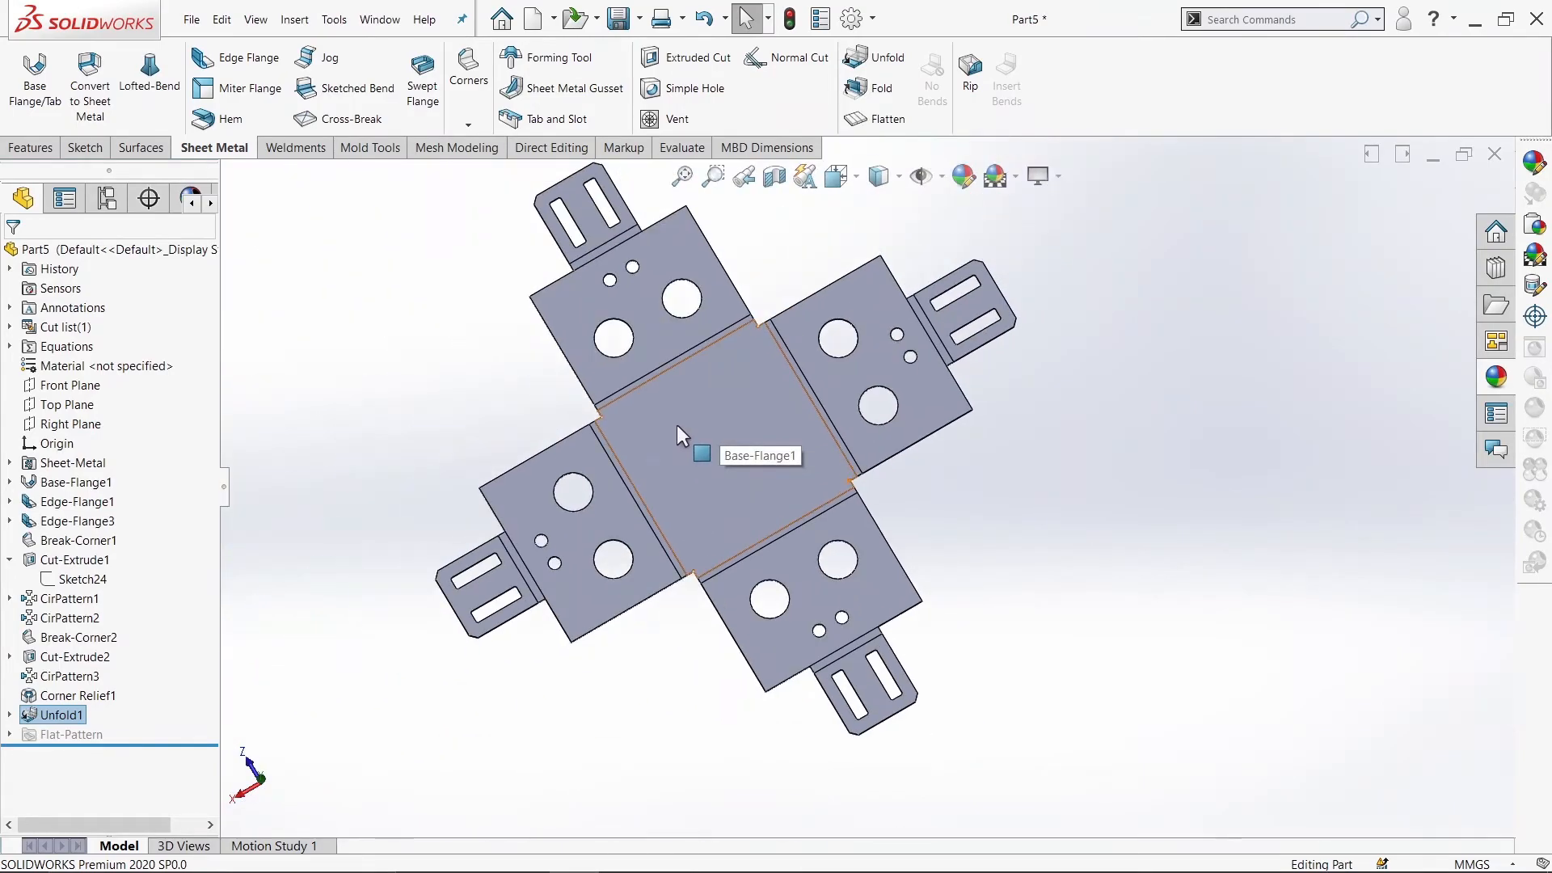
pyautogui.moveTo(1098, 516); pyautogui.dragTo(1148, 351, button='middle')
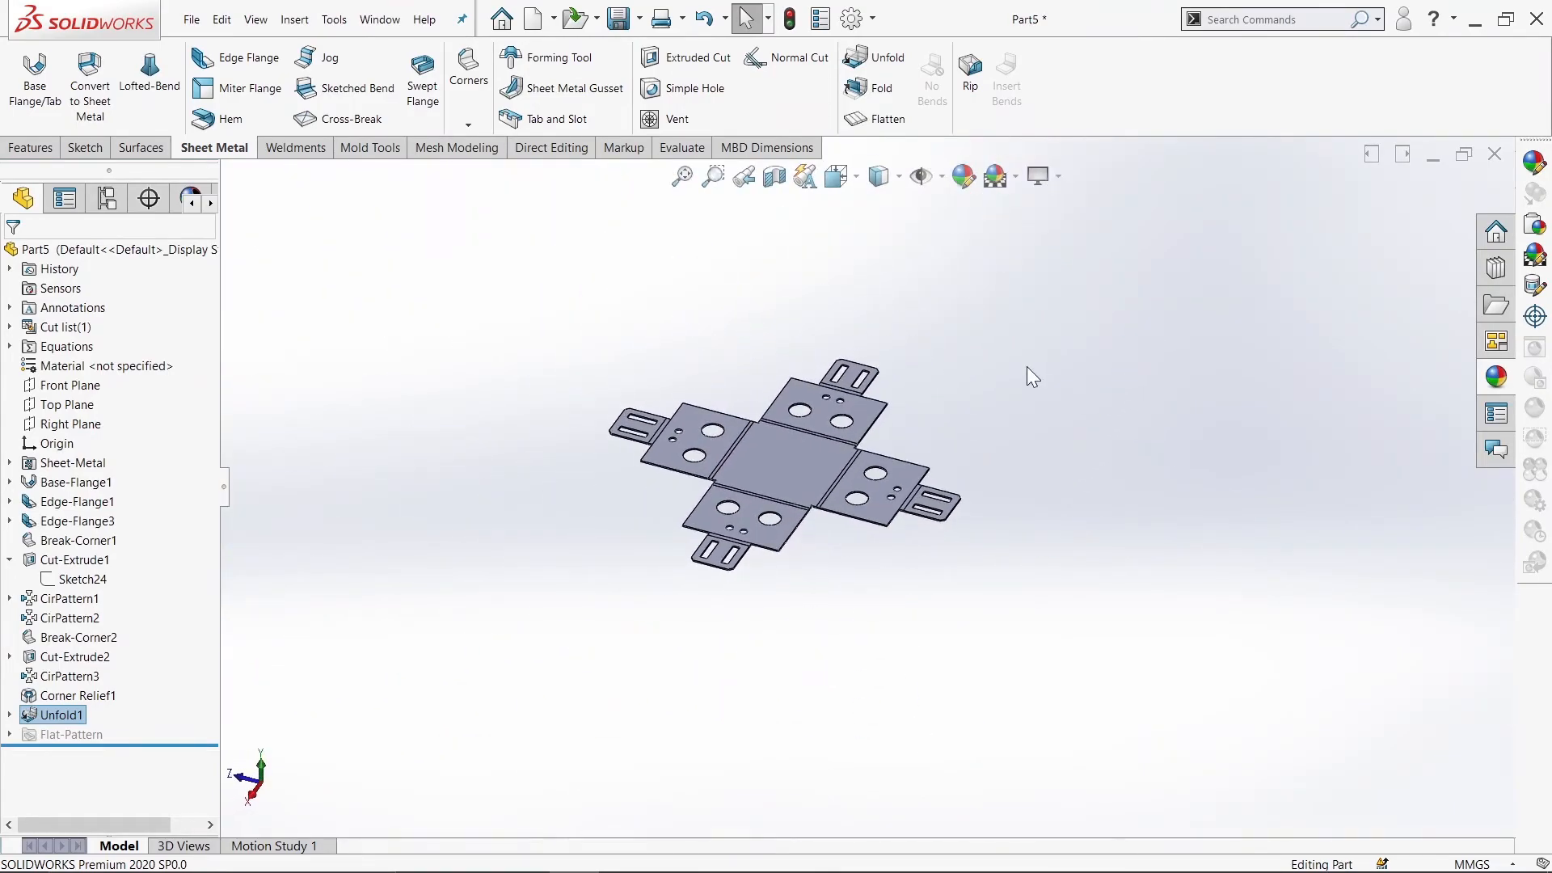
# Step: Fold all collected bends back up, keeping the central base face fixed
pyautogui.click(872, 89)
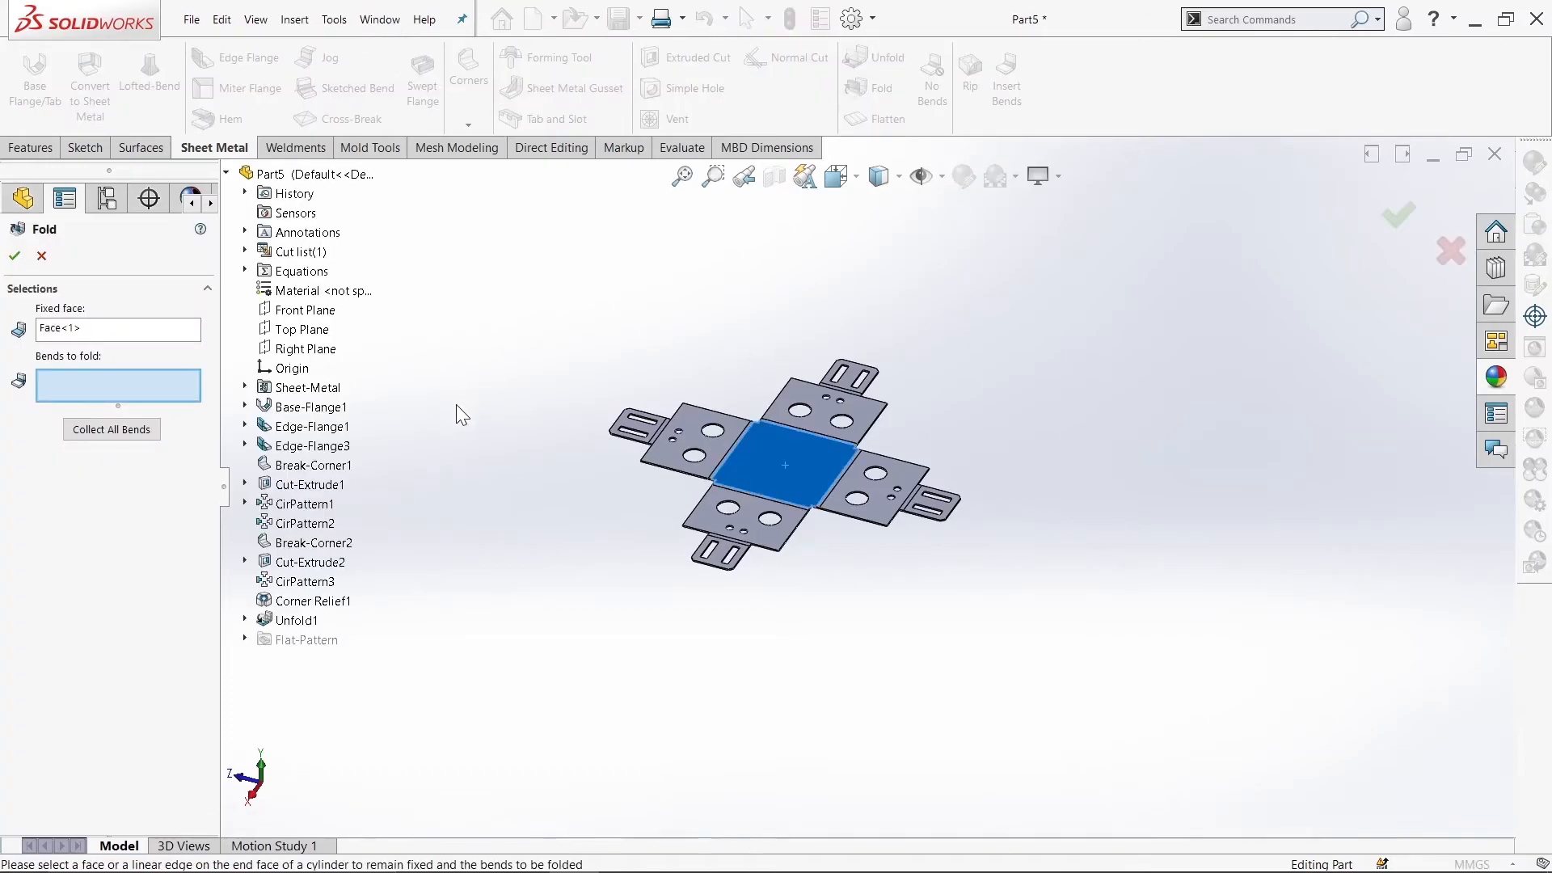
pyautogui.click(81, 433)
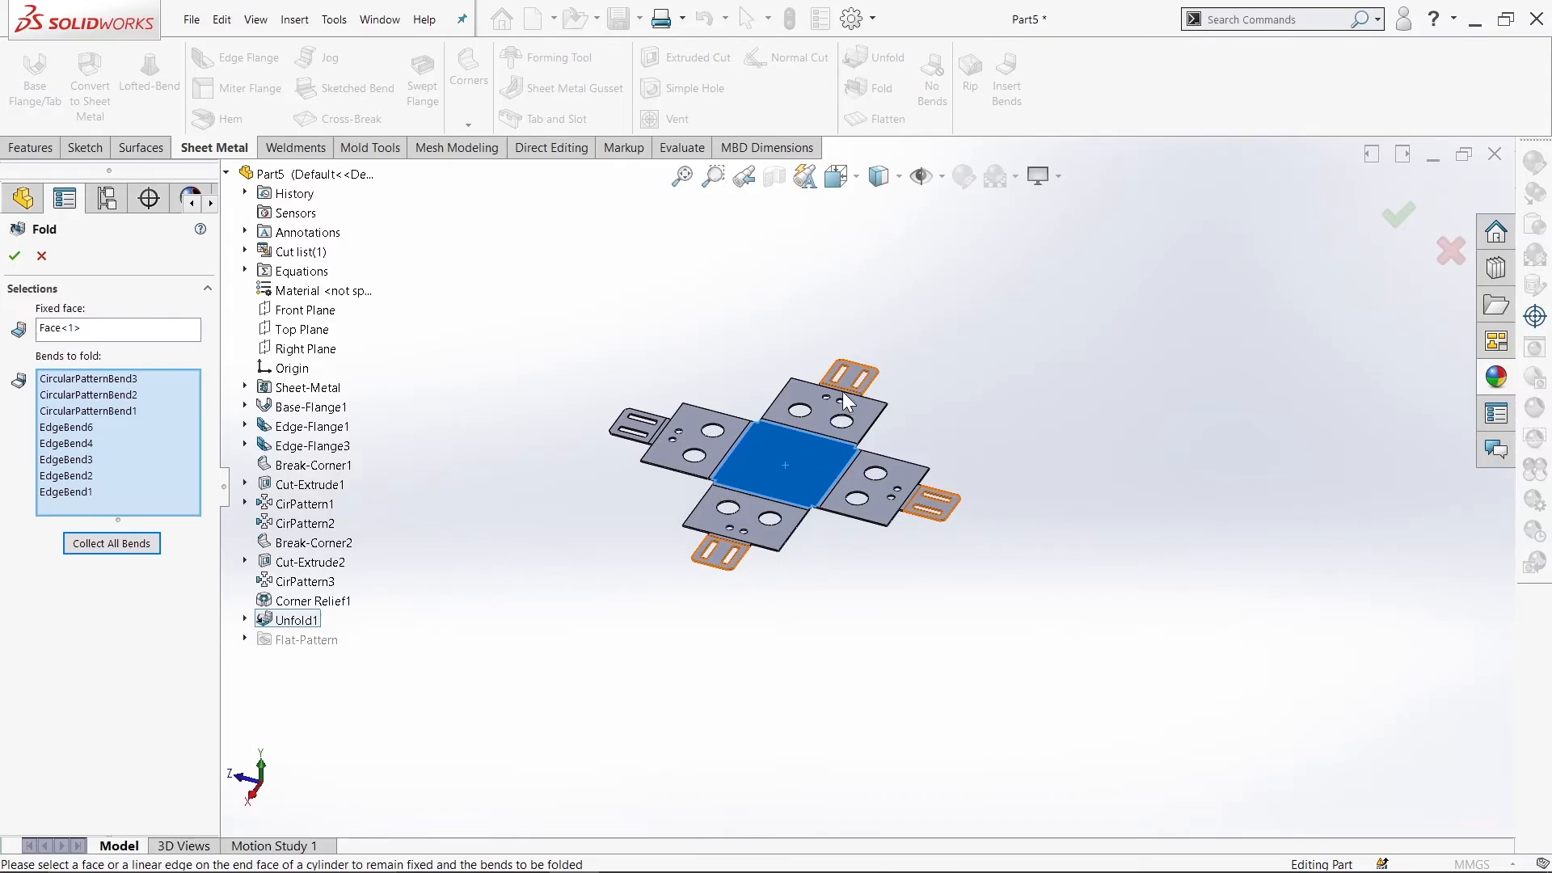
pyautogui.click(15, 256)
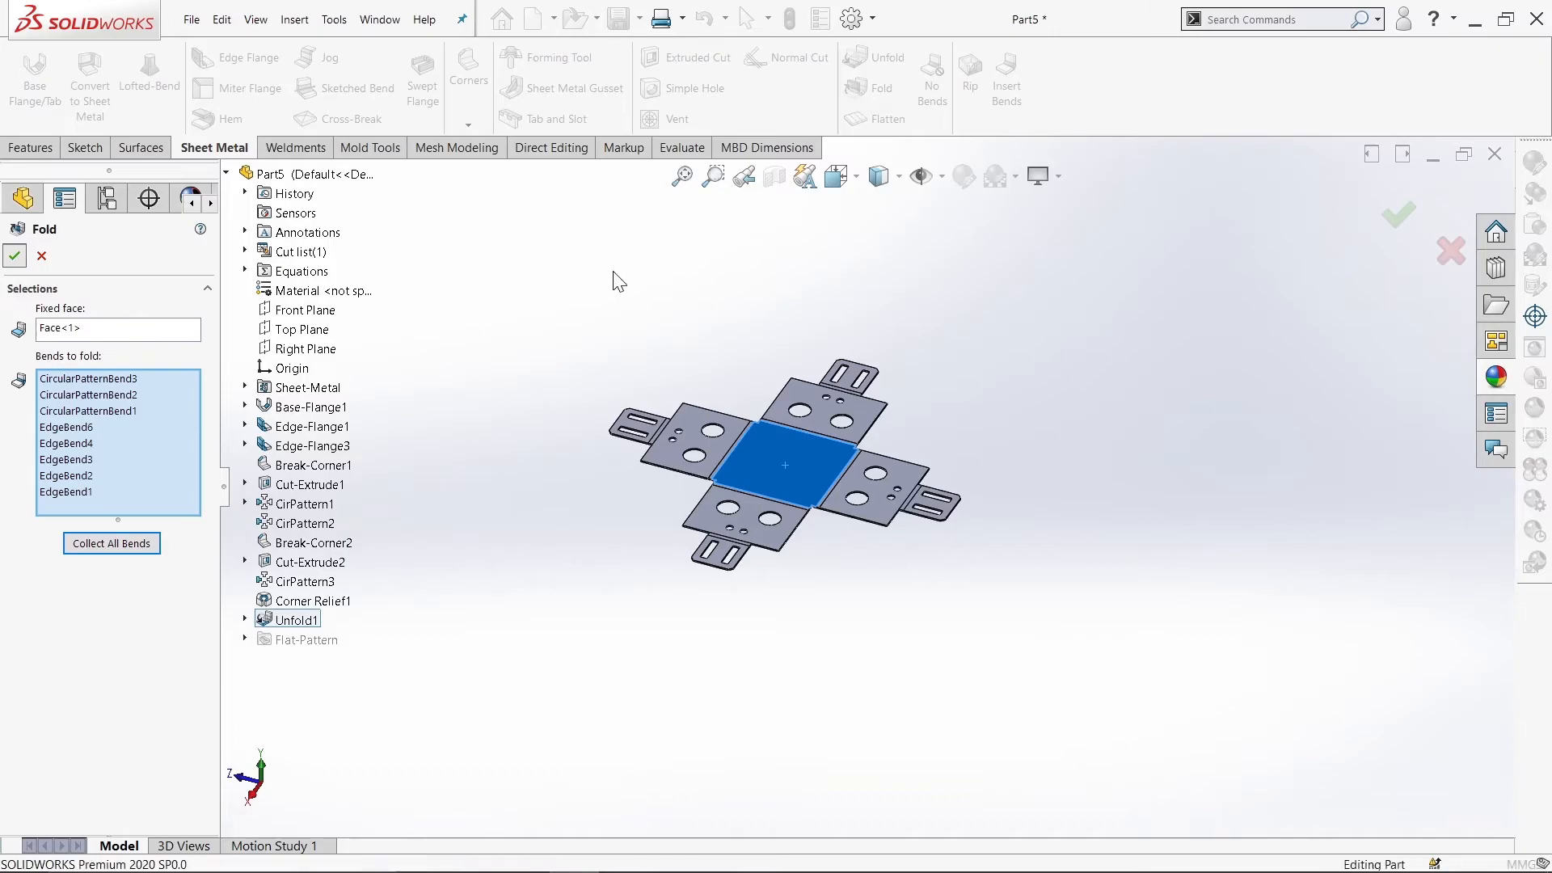
pyautogui.moveTo(920, 477); pyautogui.dragTo(898, 439, button='middle')
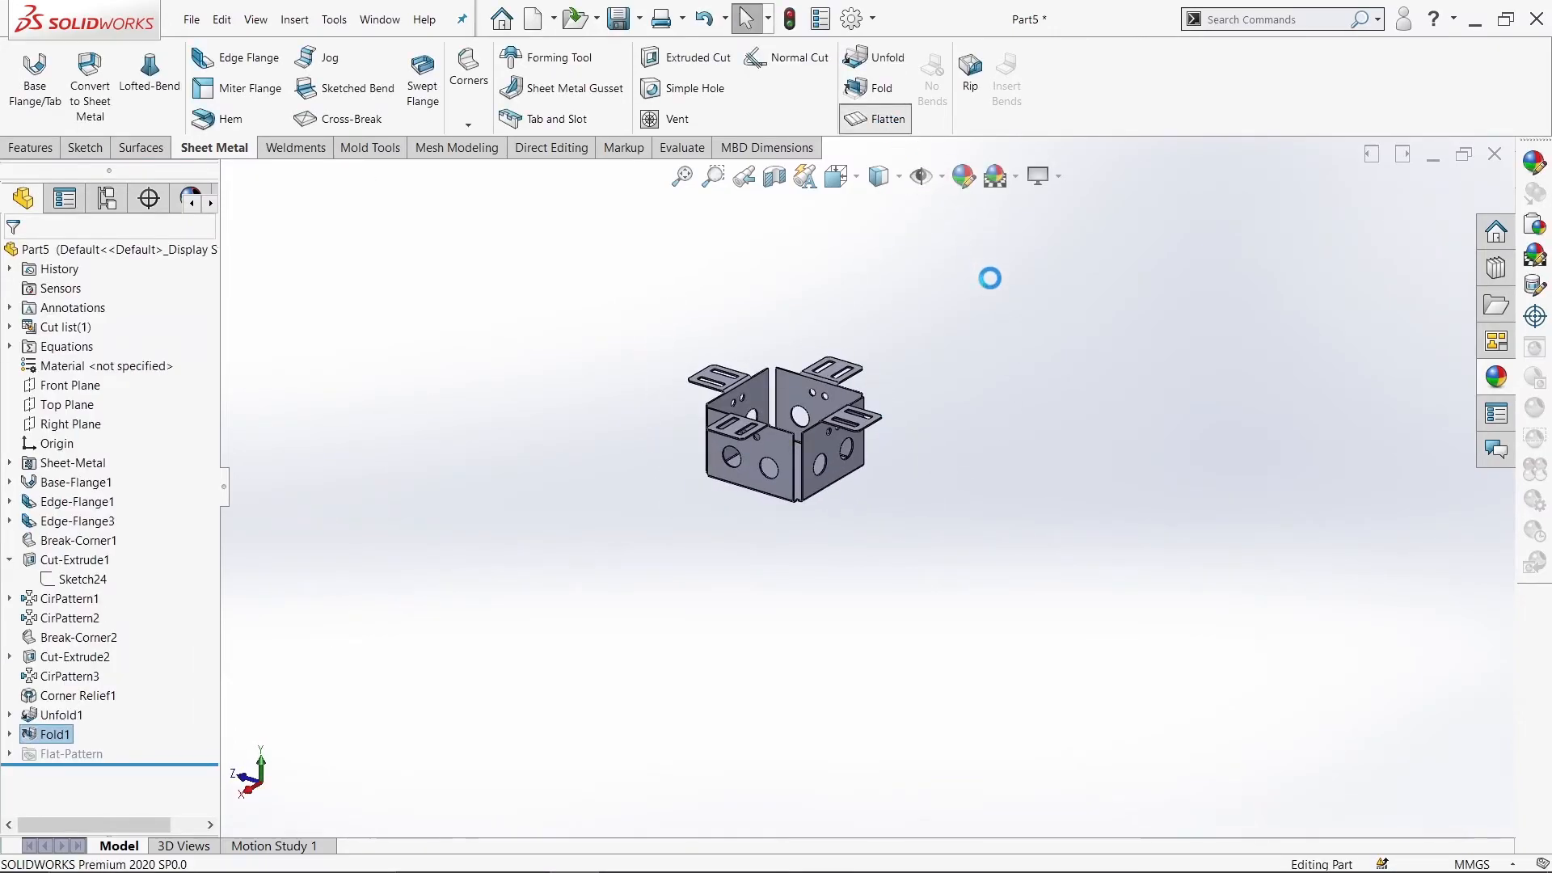
# Step: Flatten the part to examine its flat pattern with bend lines, and return it to the folded state
pyautogui.moveTo(933, 367); pyautogui.dragTo(835, 531, button='middle')
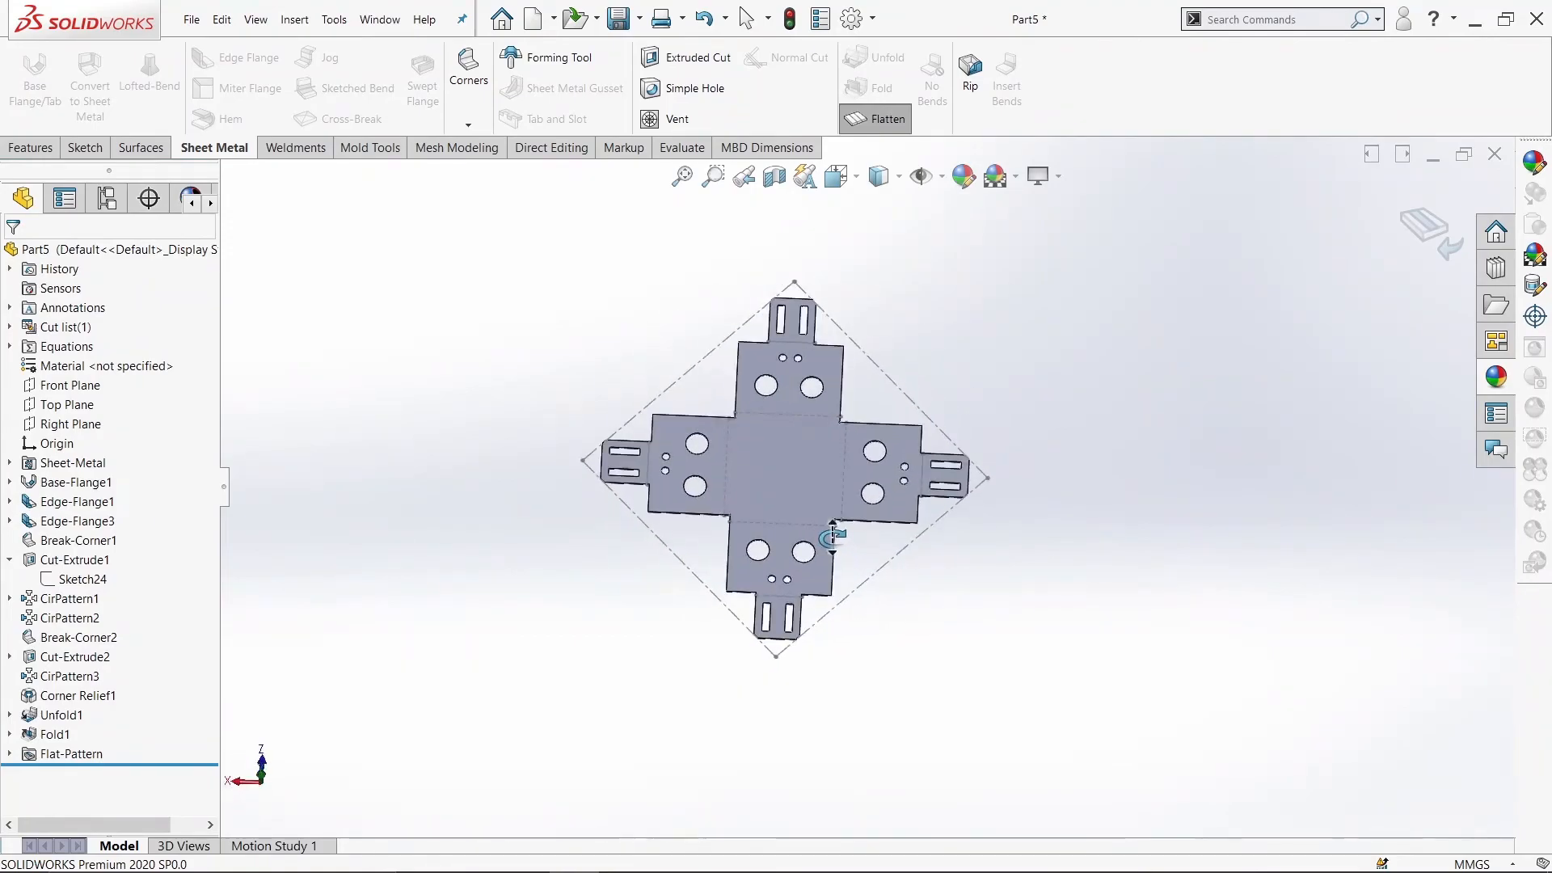
pyautogui.scroll(-5, 845, 473)
pyautogui.scroll(-2, 809, 537)
pyautogui.scroll(5, 810, 534)
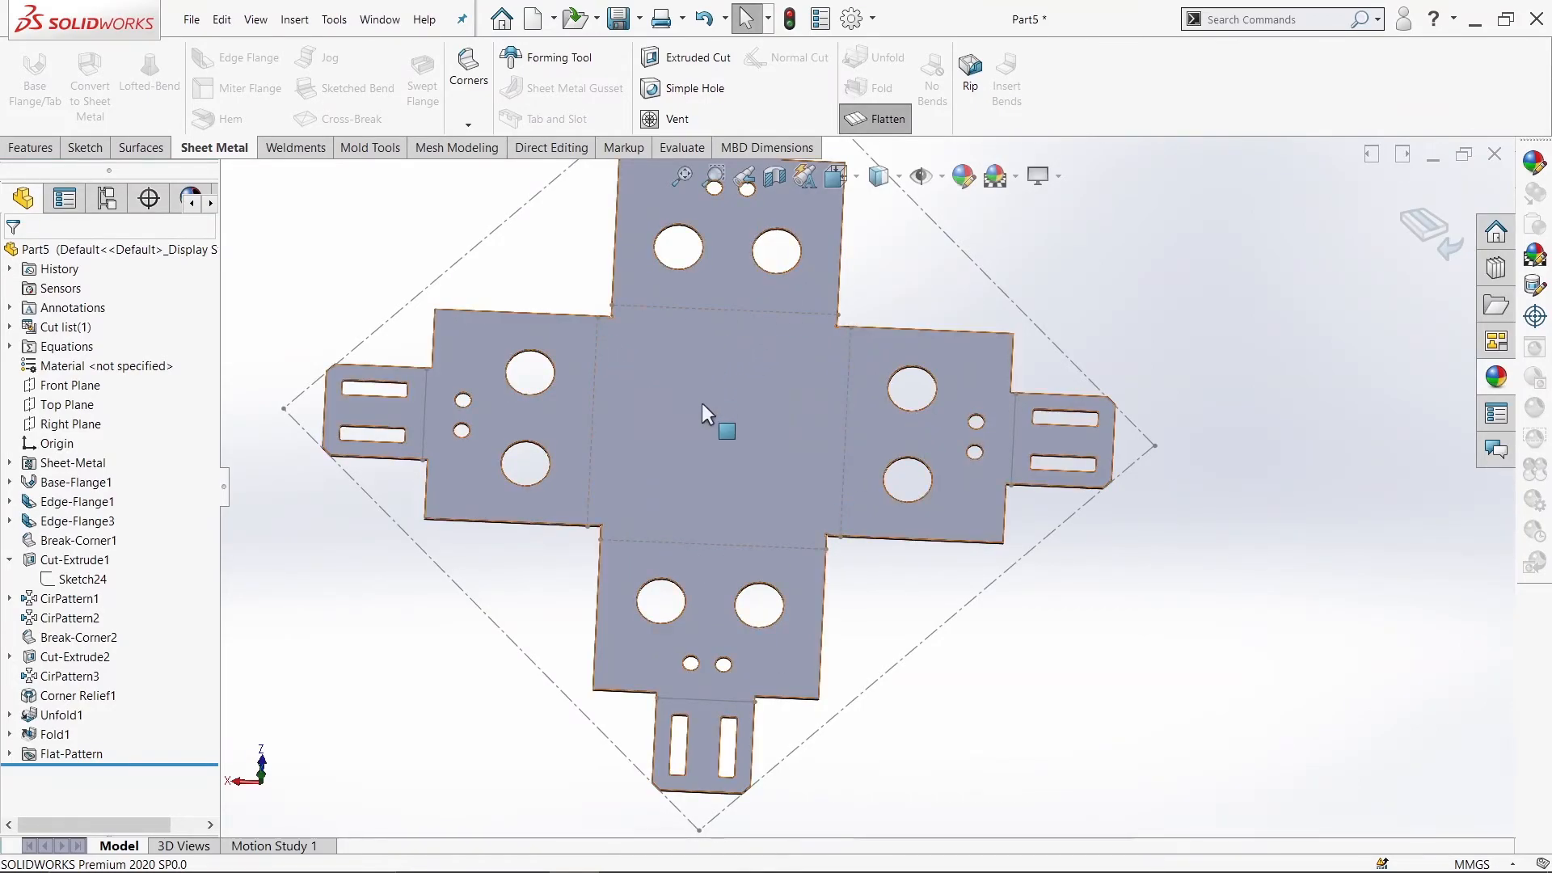
pyautogui.scroll(2, 771, 419)
pyautogui.moveTo(771, 419); pyautogui.dragTo(875, 384, button='middle')
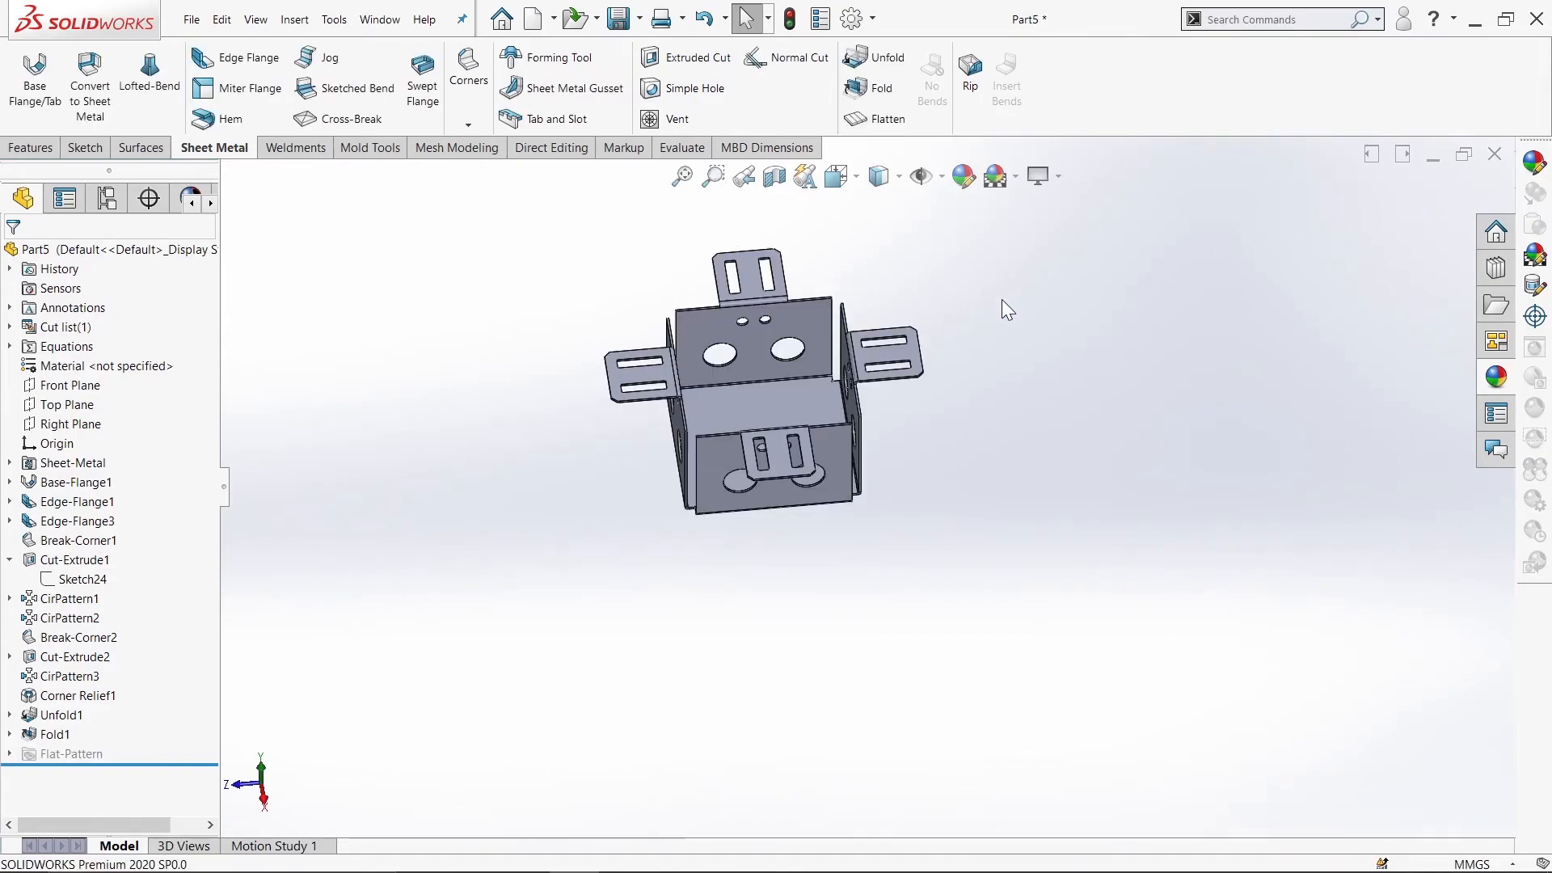
# Step: Unfold all collected bends again with the inner base face fixed, and examine the bend lines and relief at a base corner
pyautogui.click(886, 63)
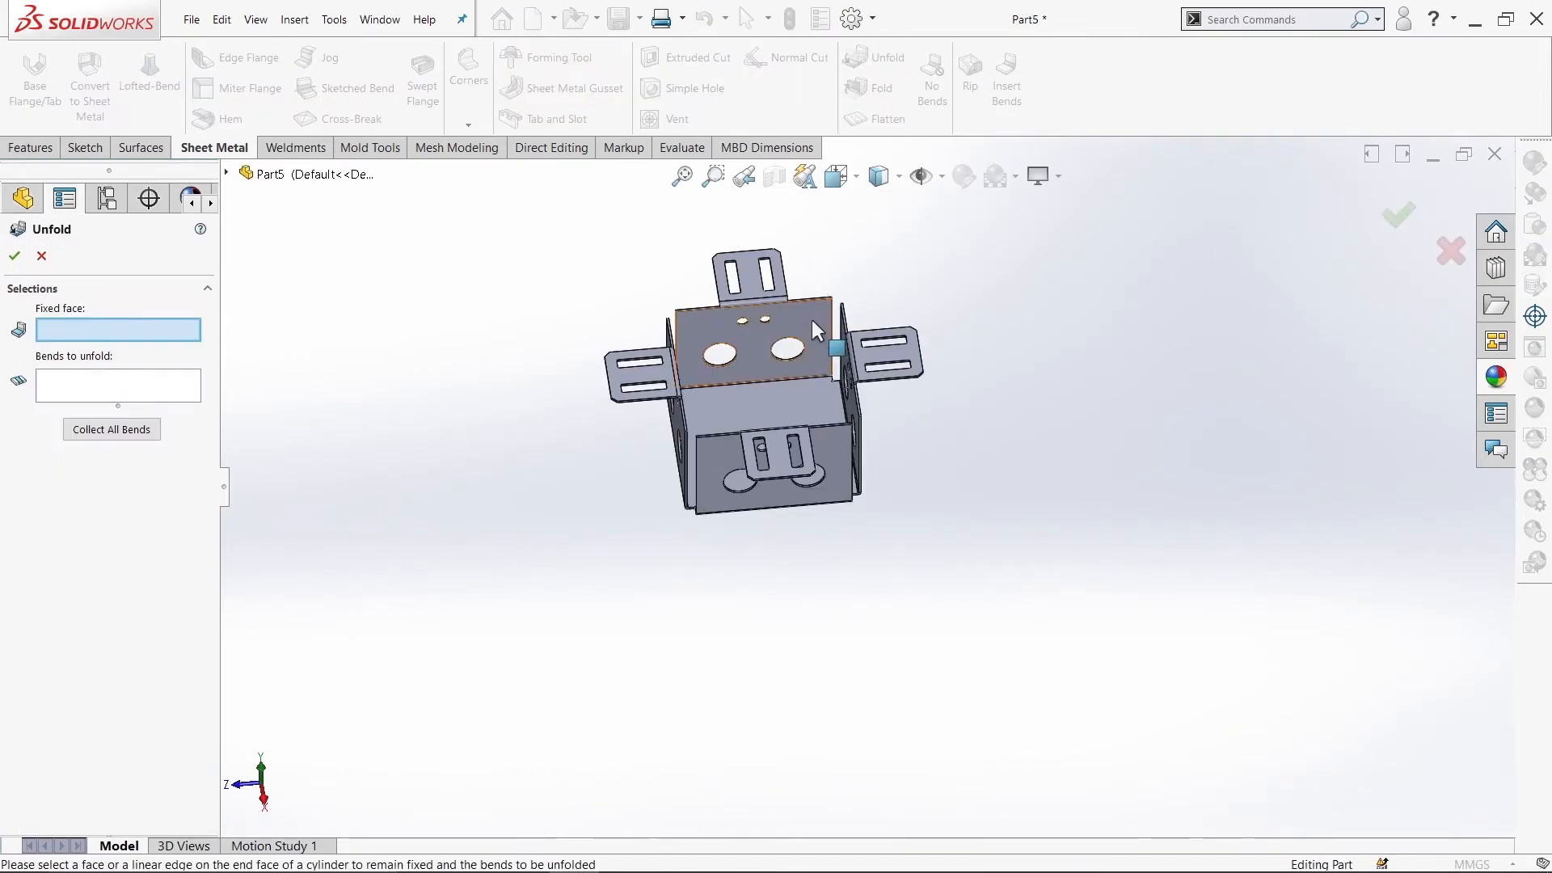
pyautogui.click(784, 404)
pyautogui.click(89, 429)
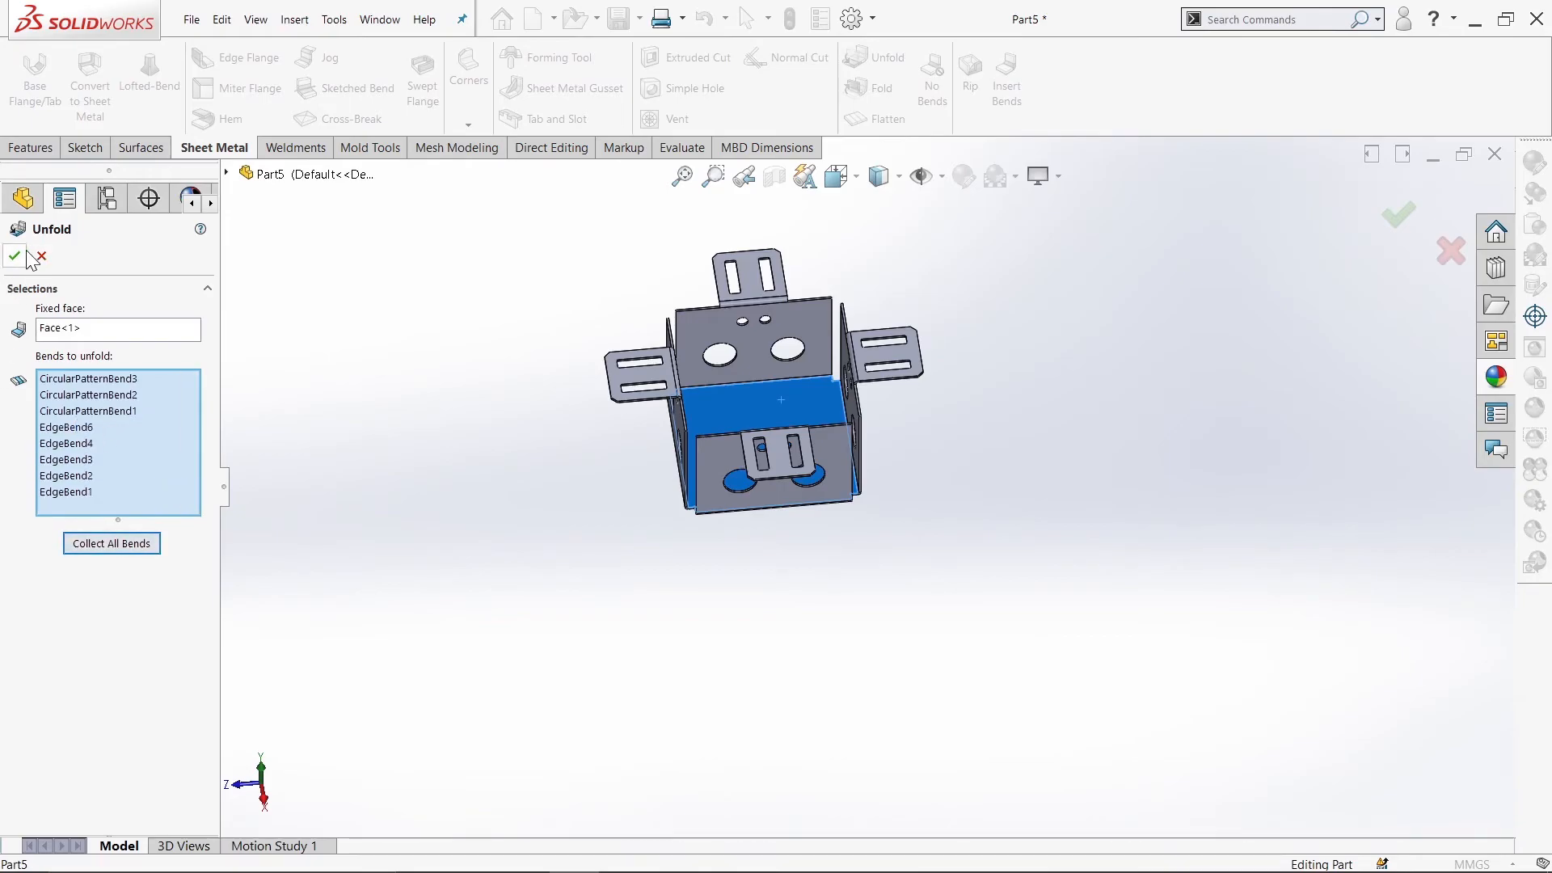
pyautogui.moveTo(610, 284); pyautogui.dragTo(634, 396, button='middle')
pyautogui.scroll(-5, 787, 368)
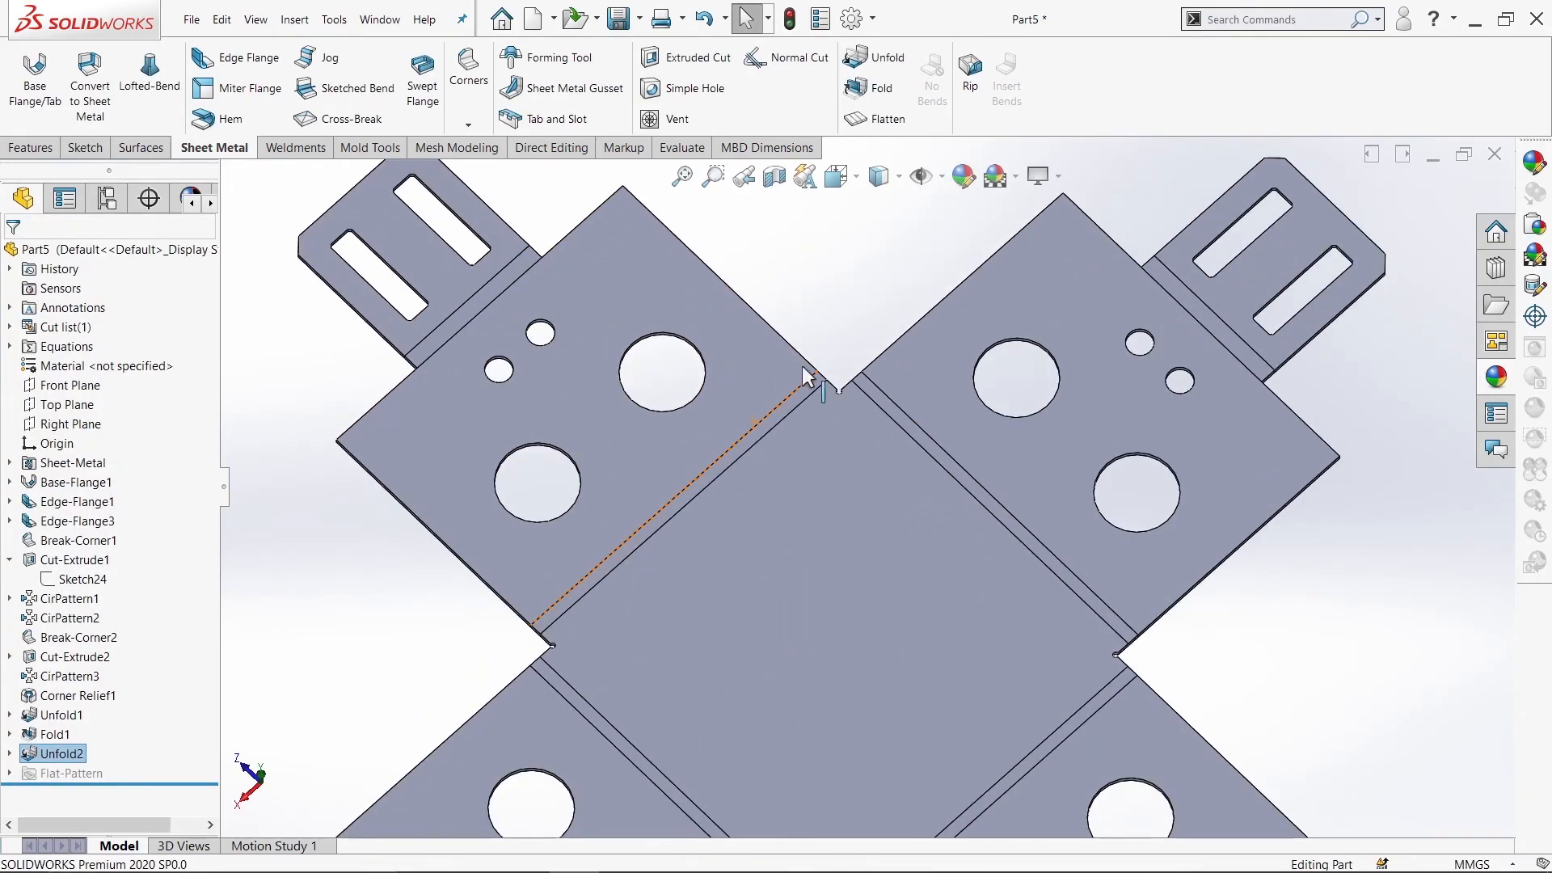
pyautogui.scroll(-4, 804, 392)
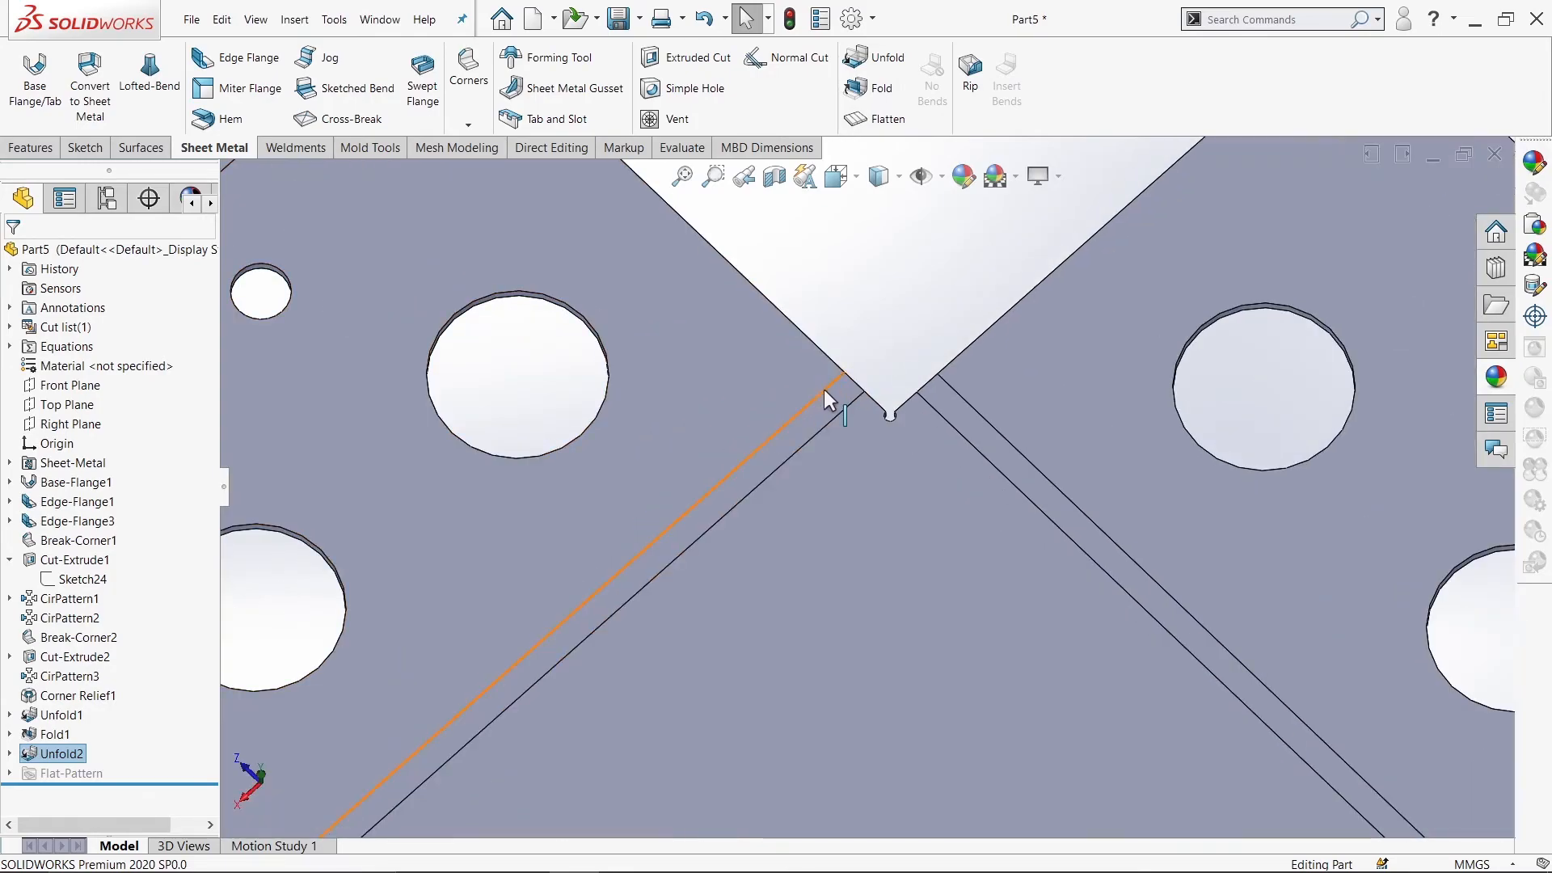
pyautogui.scroll(8, 819, 376)
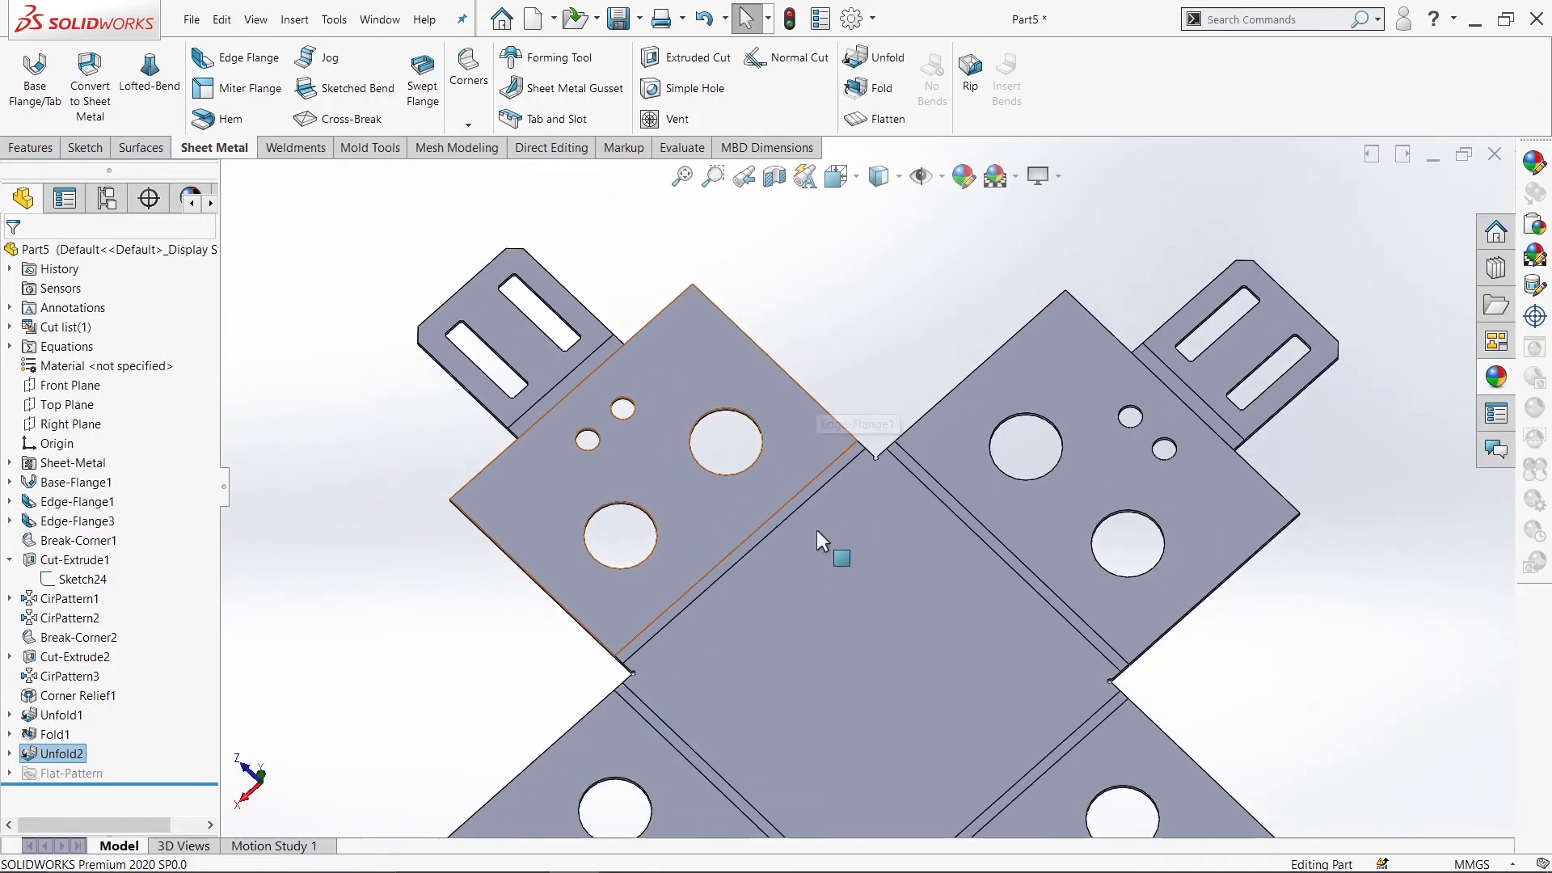
pyautogui.scroll(5, 846, 499)
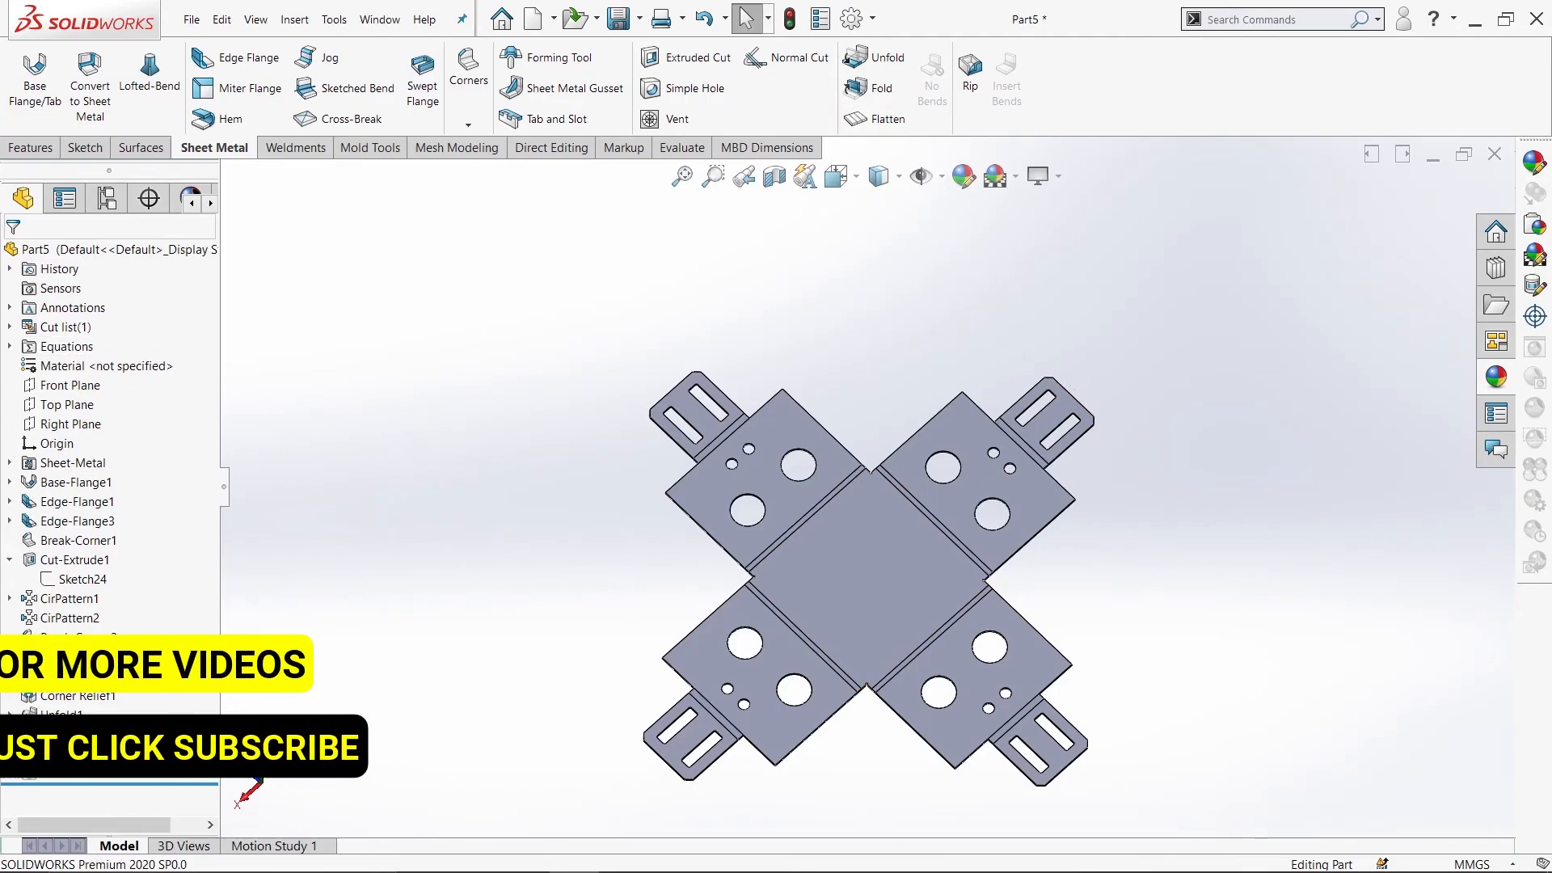
# Step: Fold all collected bends back into the box shape, using the central base face as the fixed face
pyautogui.click(881, 89)
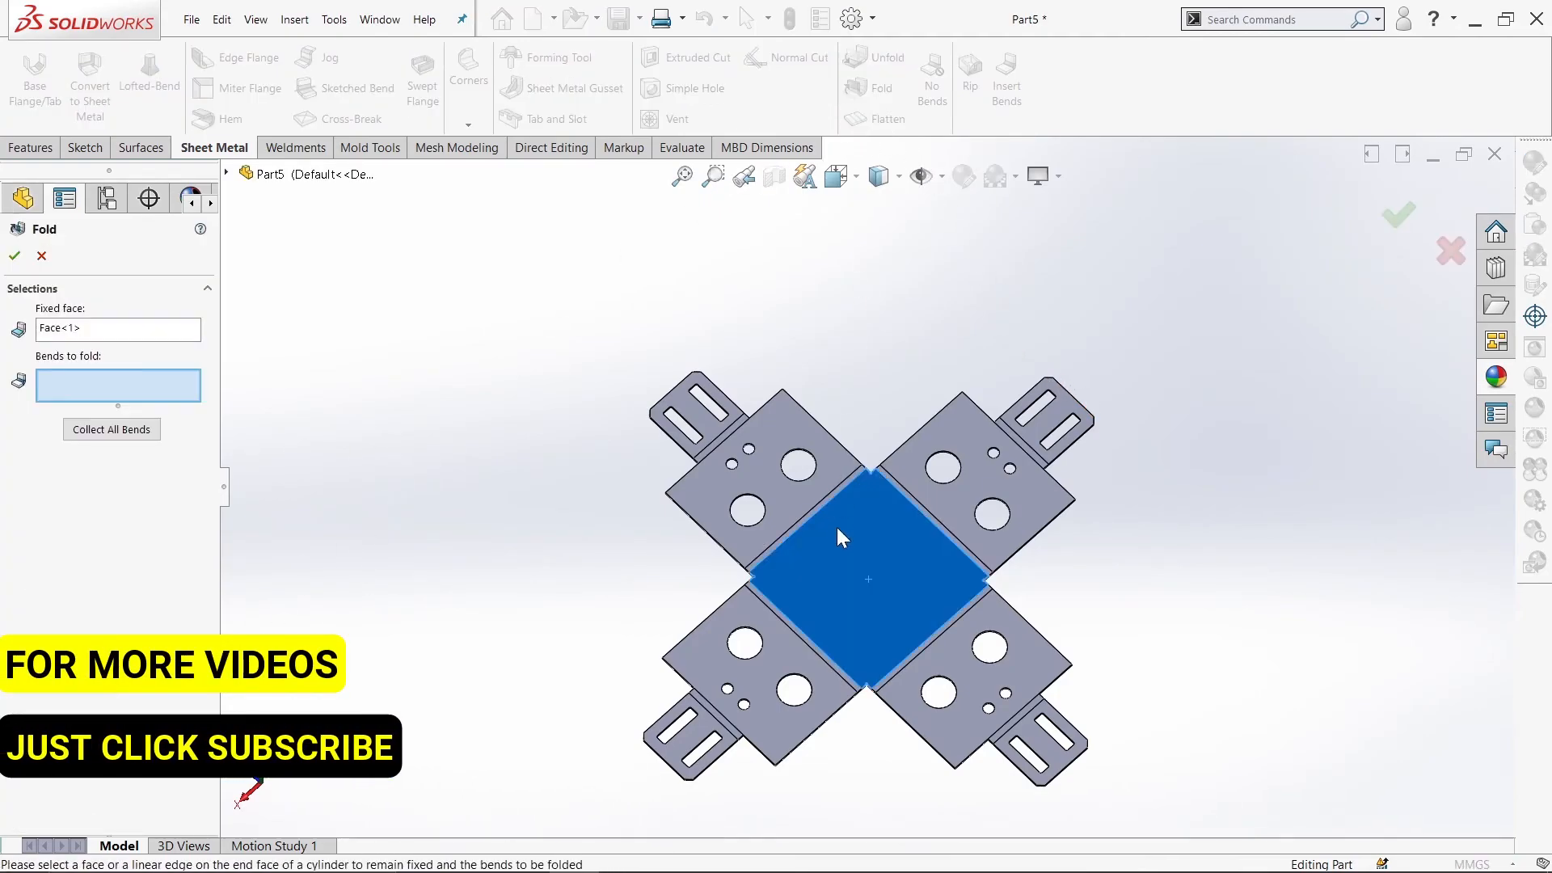
pyautogui.click(80, 424)
pyautogui.click(15, 256)
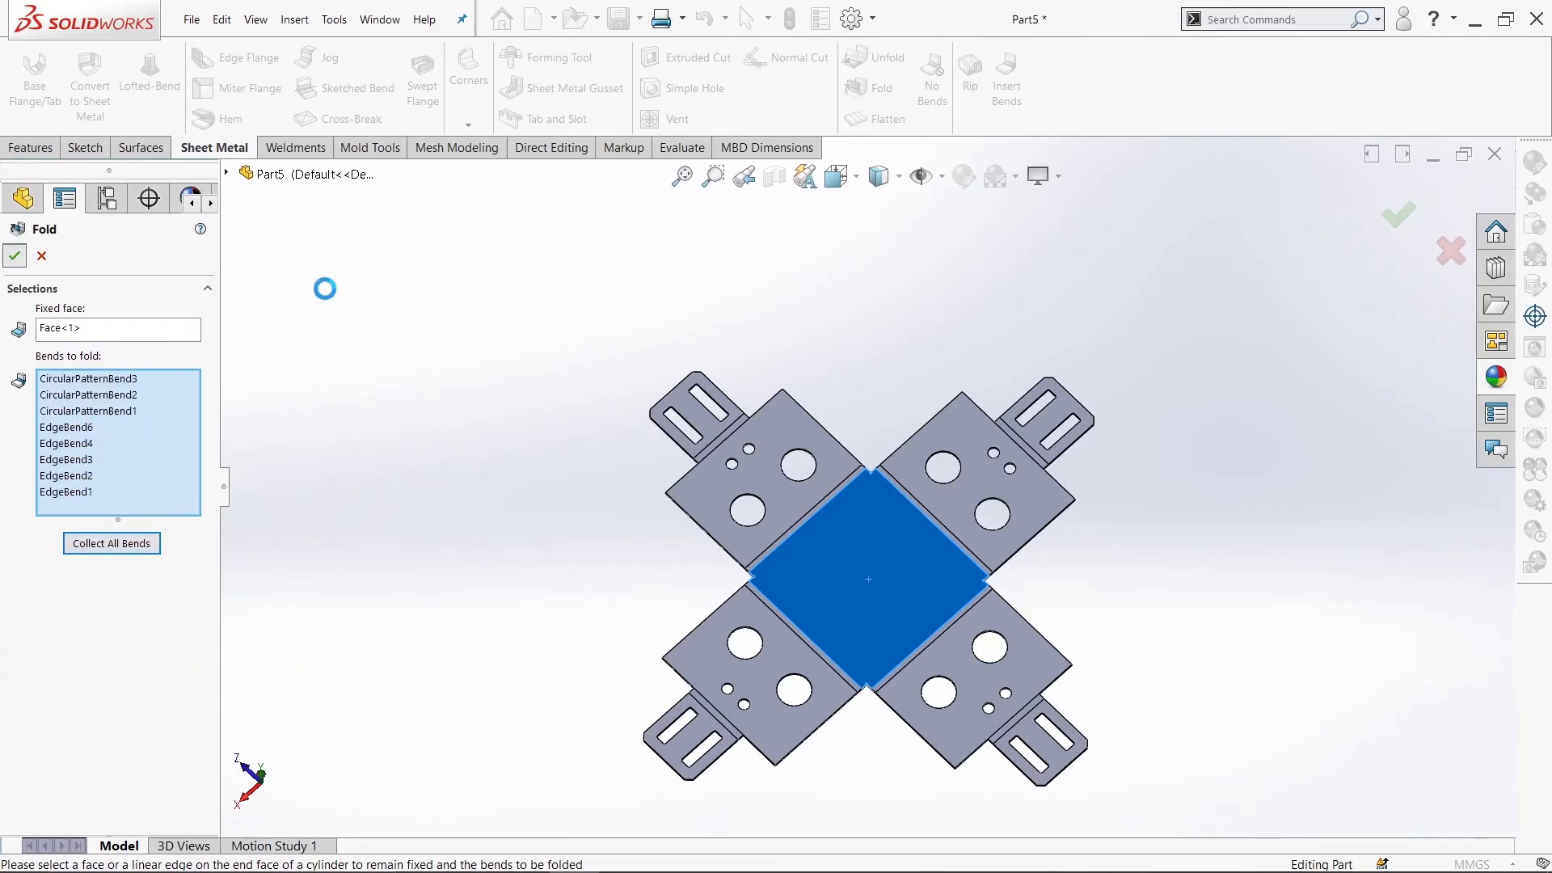
pyautogui.moveTo(663, 443); pyautogui.dragTo(608, 419, button='middle')
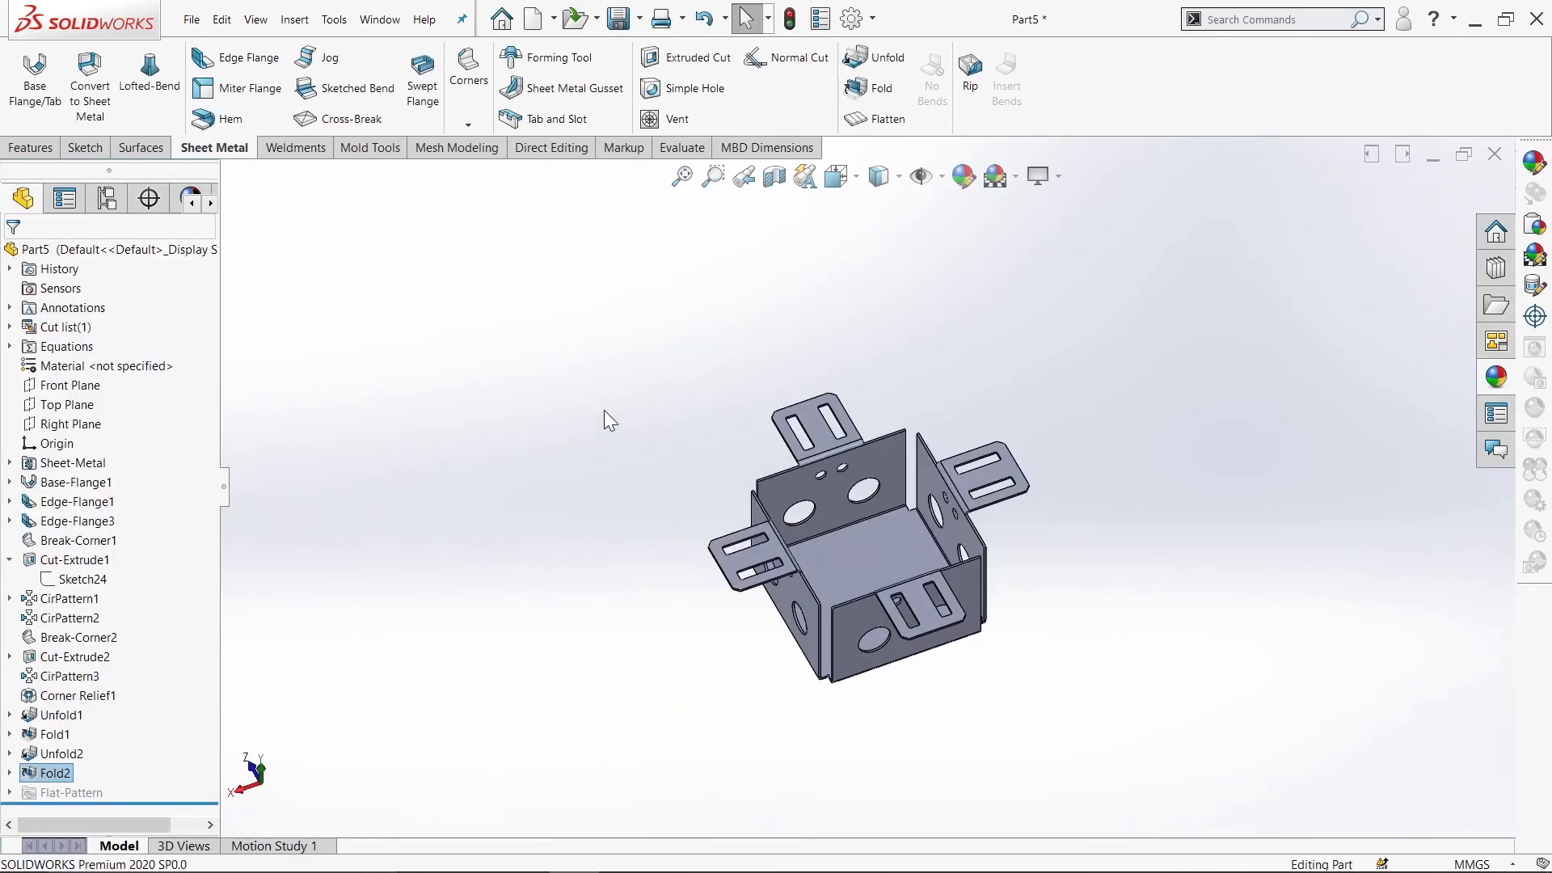
# Step: Apply a green color appearance to the whole part and view the box from another side
pyautogui.rightClick(153, 245)
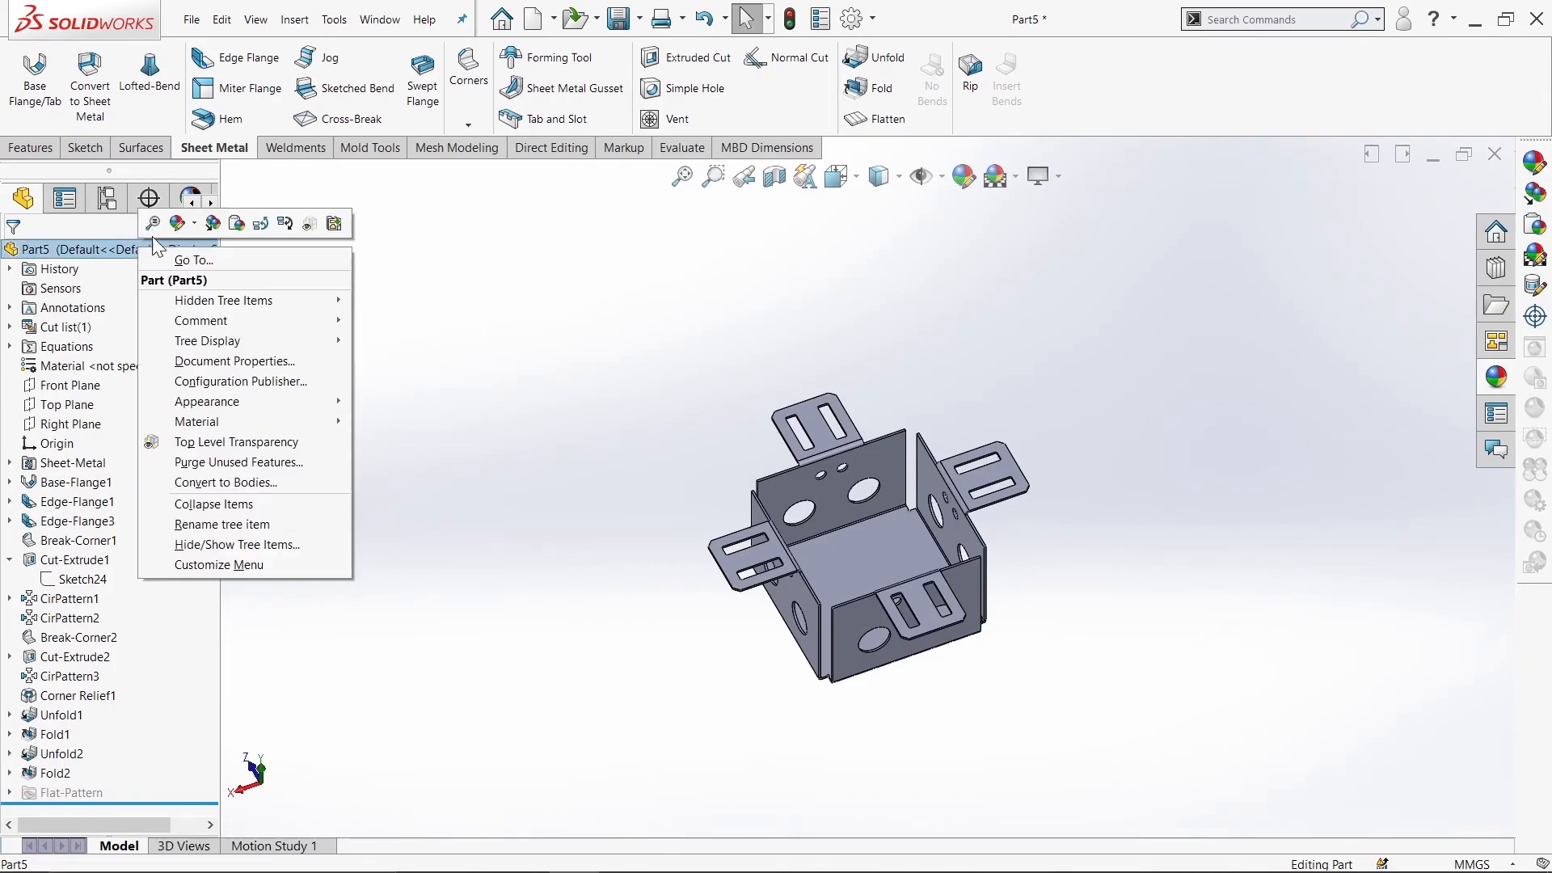
pyautogui.click(191, 263)
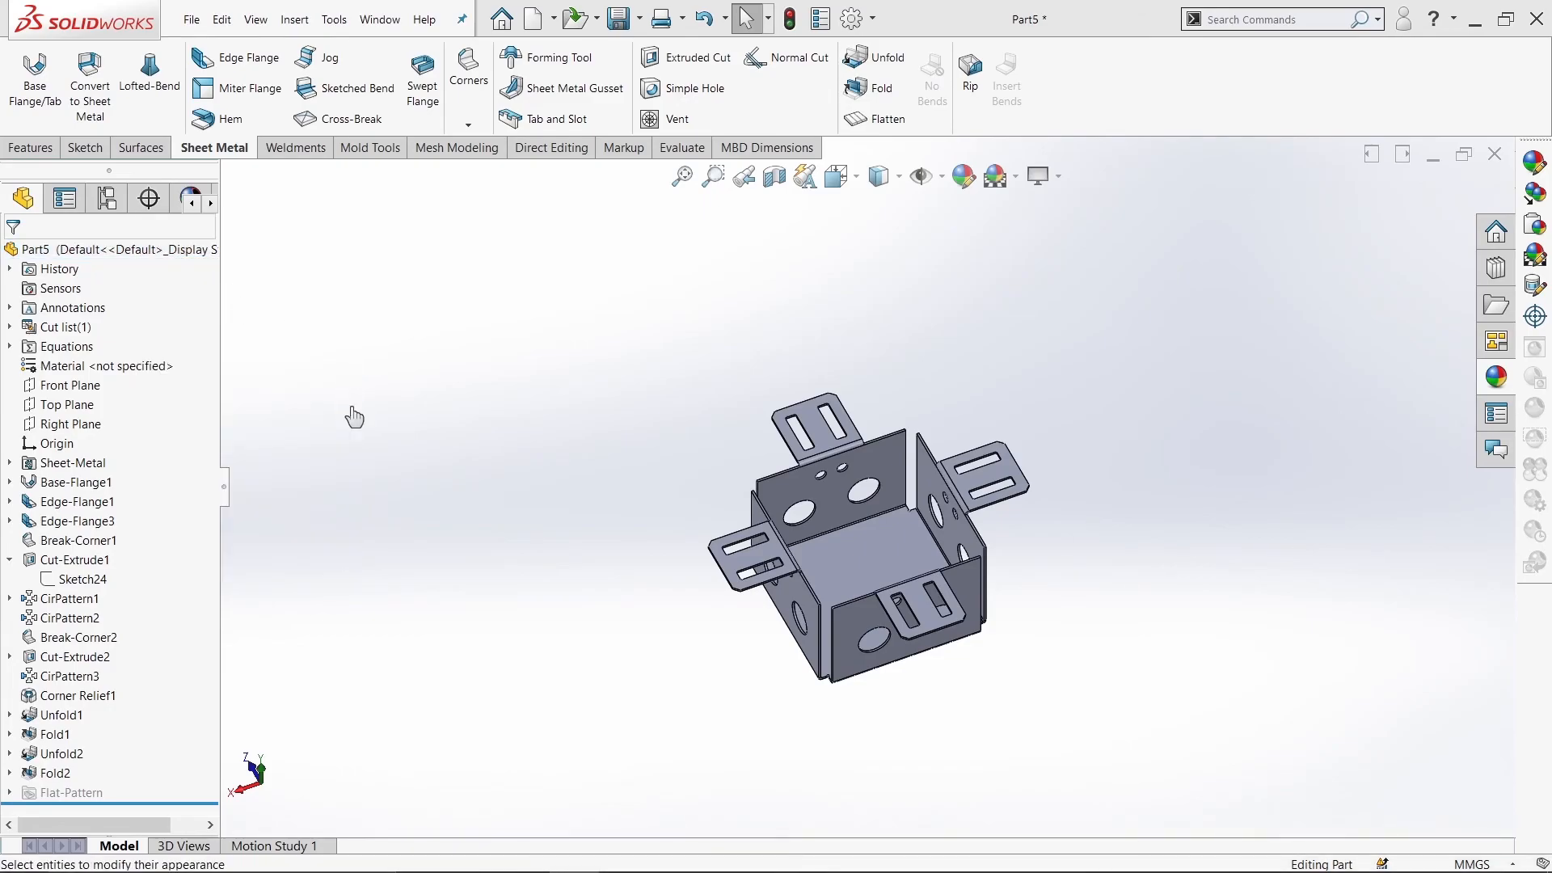
pyautogui.click(105, 754)
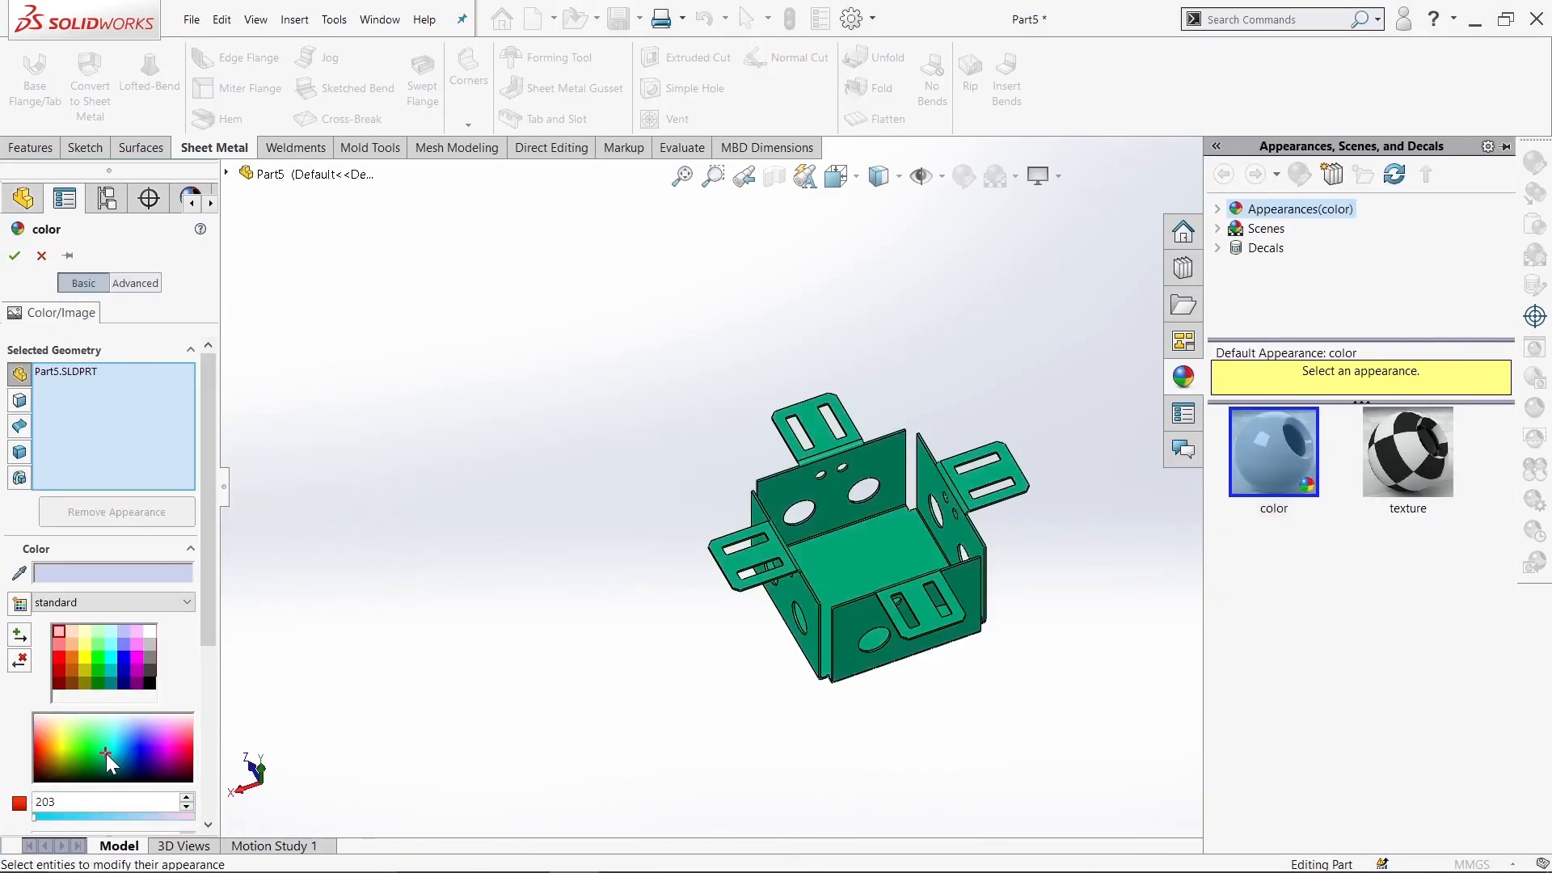
pyautogui.click(14, 256)
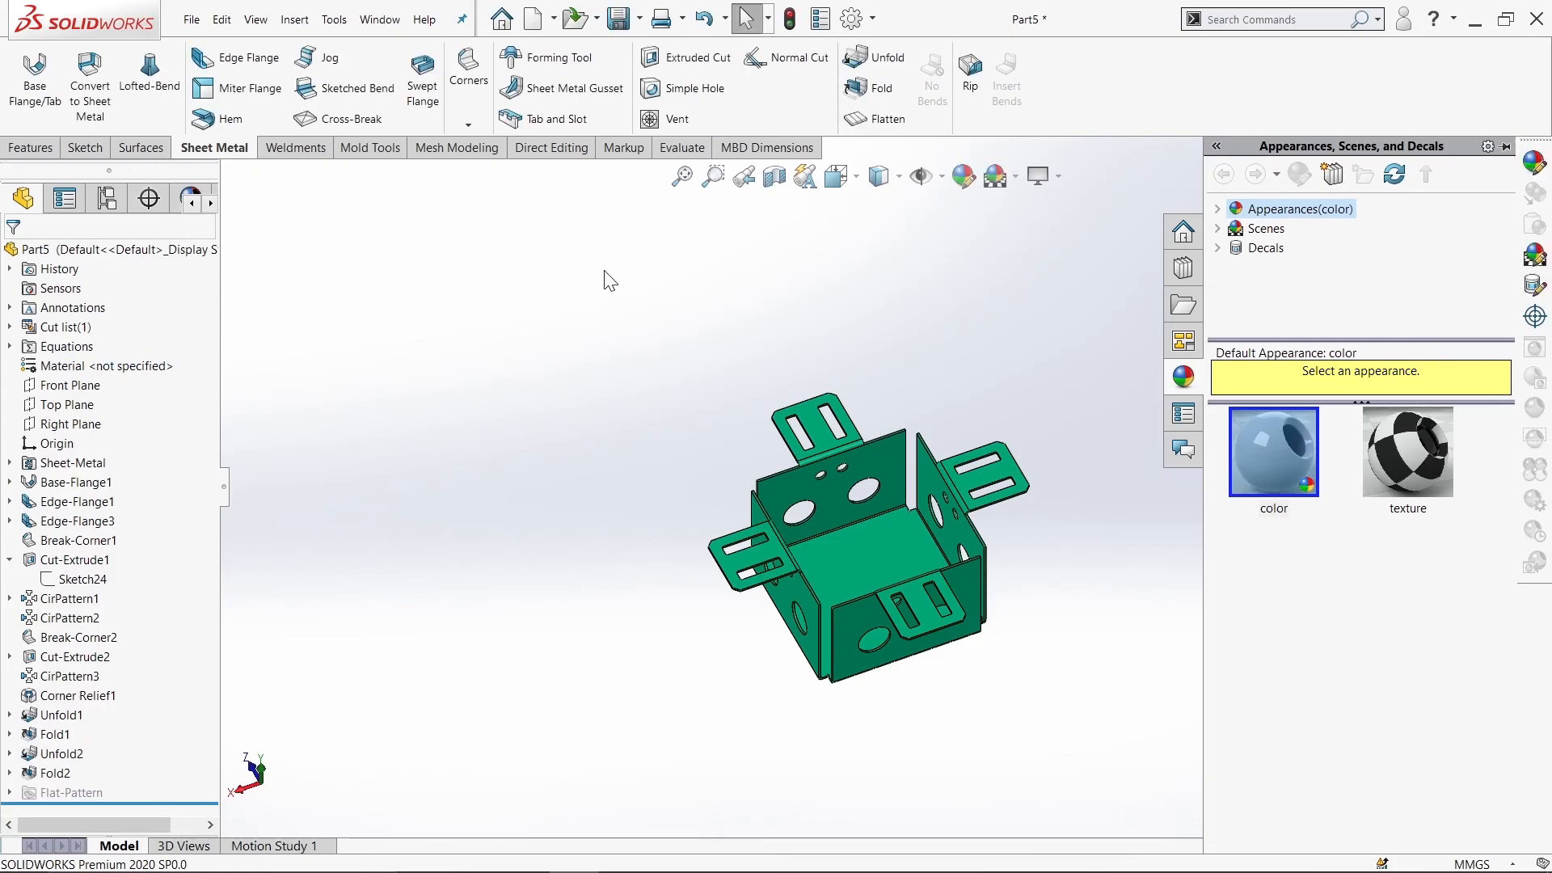
pyautogui.click(911, 305)
pyautogui.moveTo(1016, 326); pyautogui.dragTo(866, 288, button='middle')
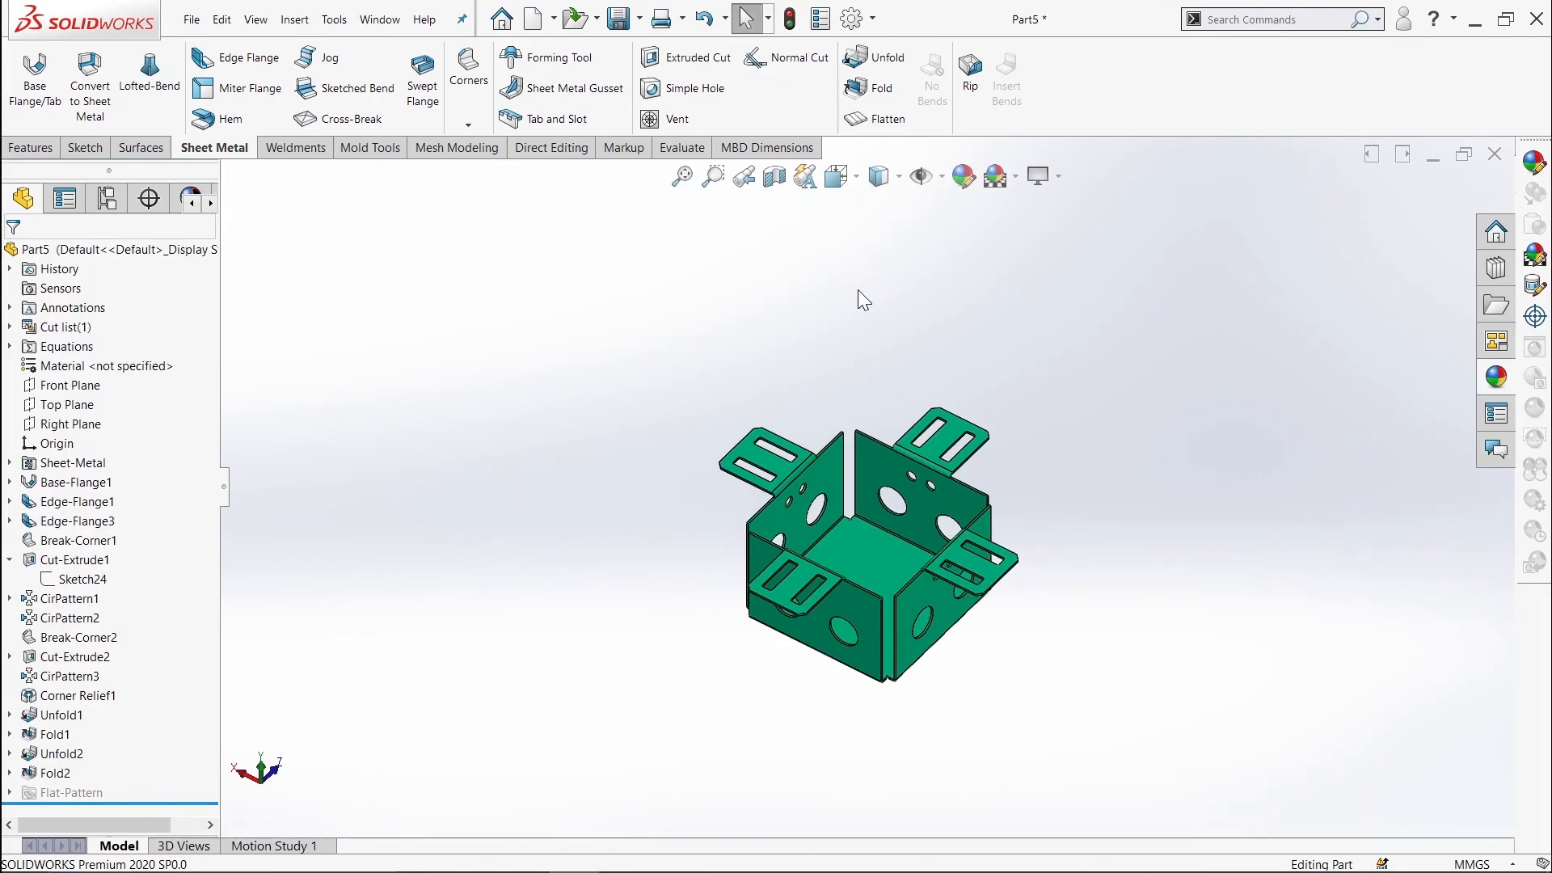